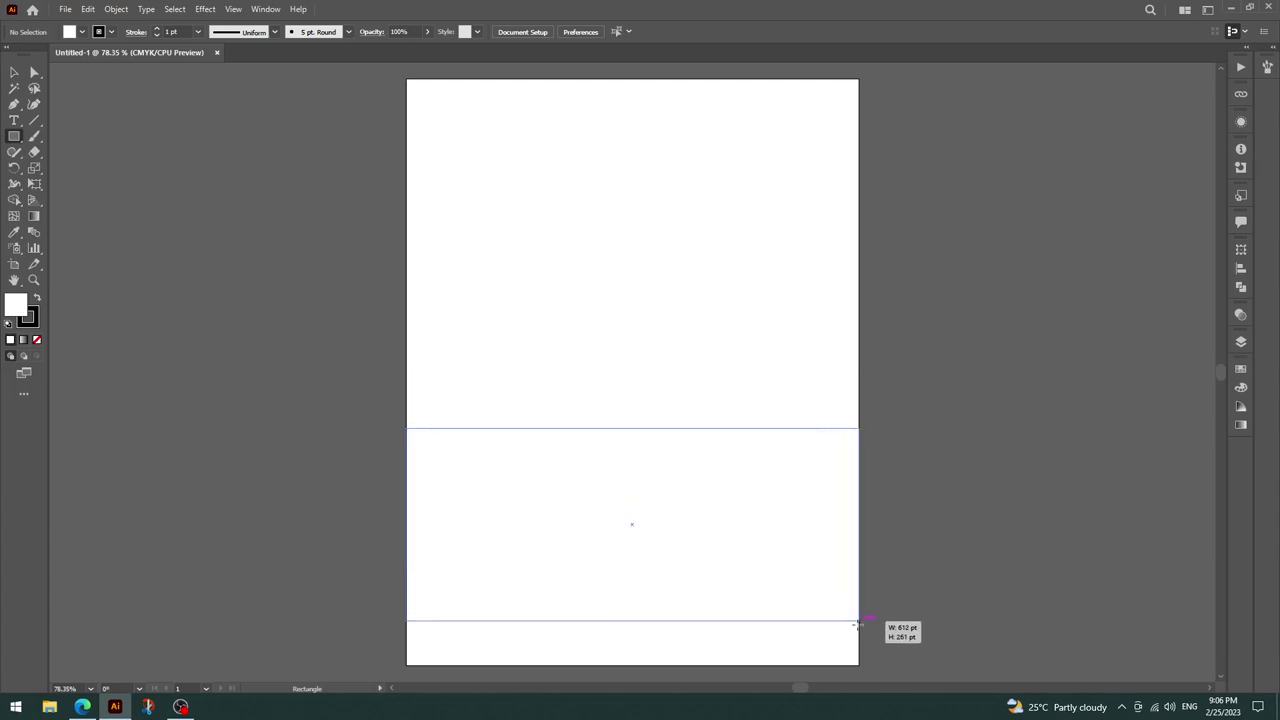
Draw a page-wide ground rectangle along the bottom, shortened to 612 × 232 pt.
drag(826, 574, 860, 666)
drag(632, 427, 637, 493)
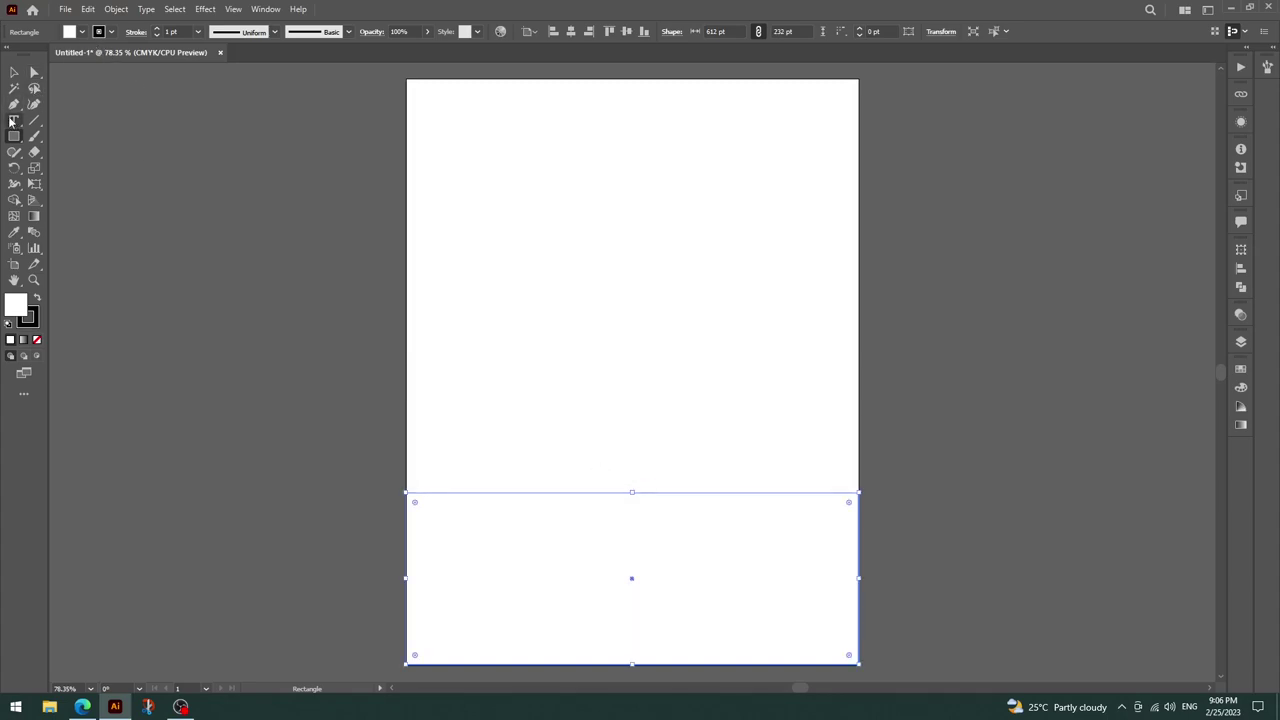
Set the ground rectangle's fill to None, leaving only its 1 pt stroke outline.
click(80, 35)
click(8, 60)
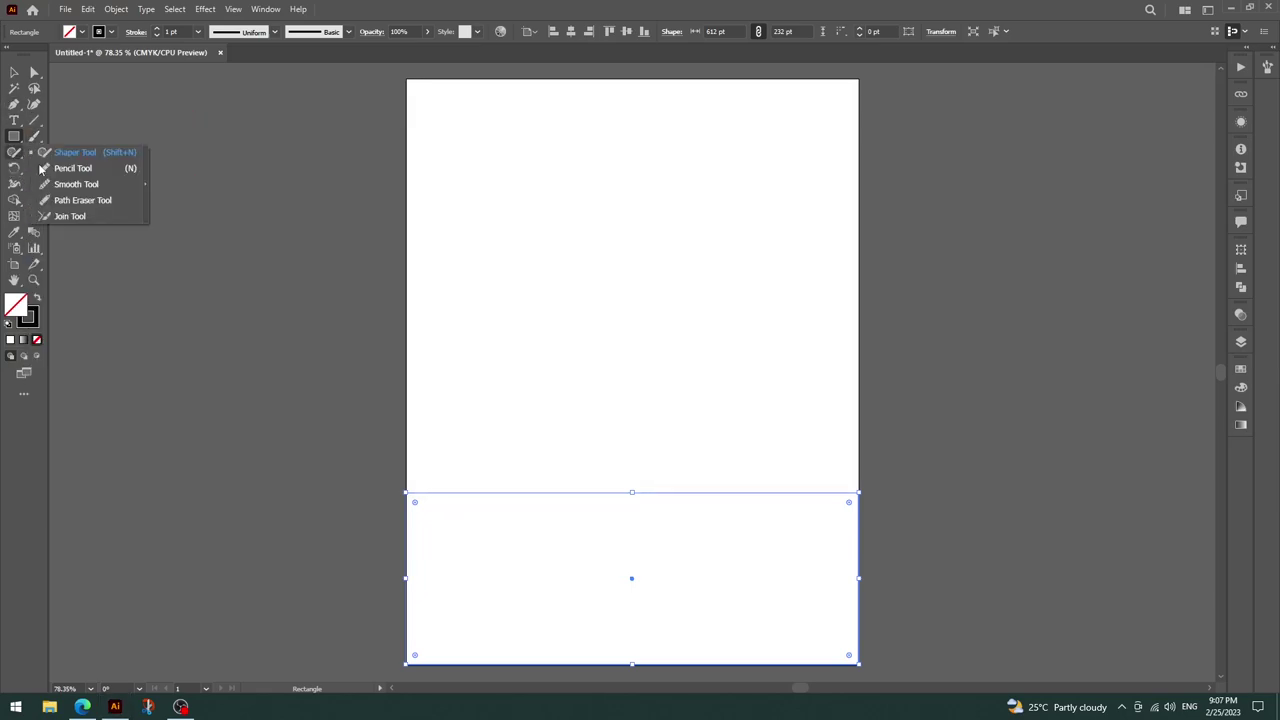
Pencil-draw a closed grass tuft and scale it down to about 39 × 29 pt.
drag(13, 158, 55, 169)
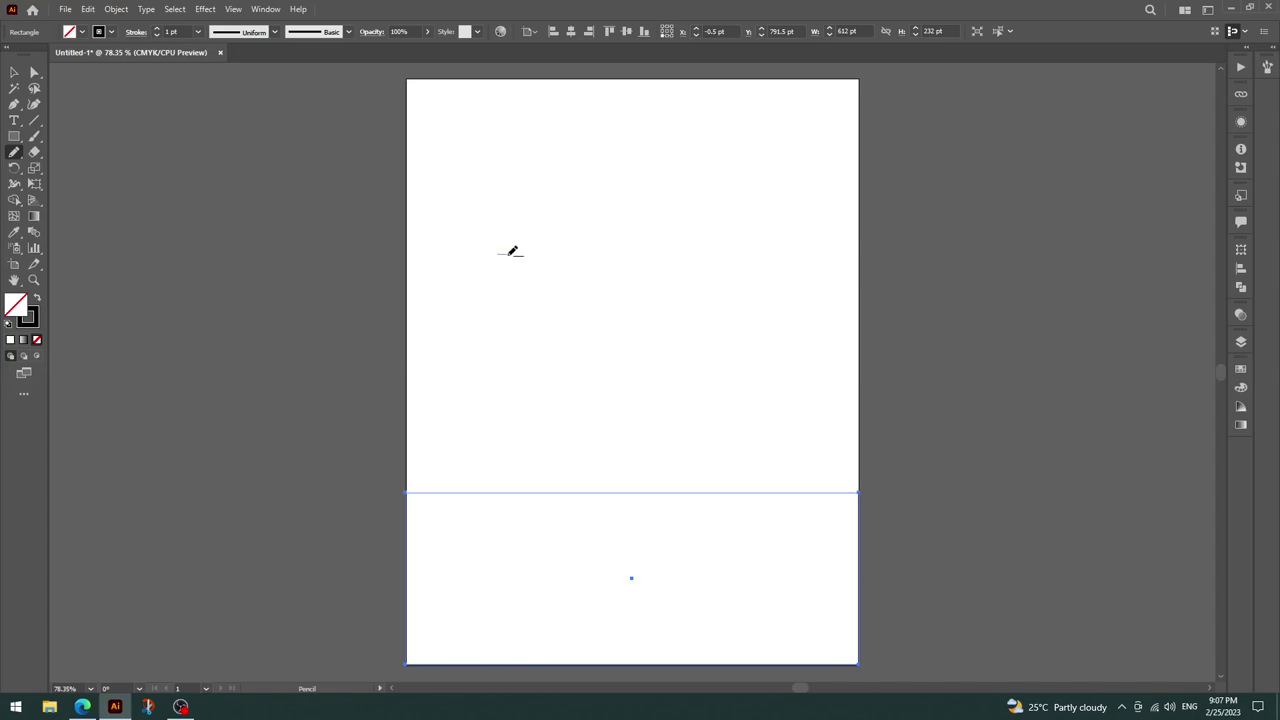
drag(509, 254, 534, 254)
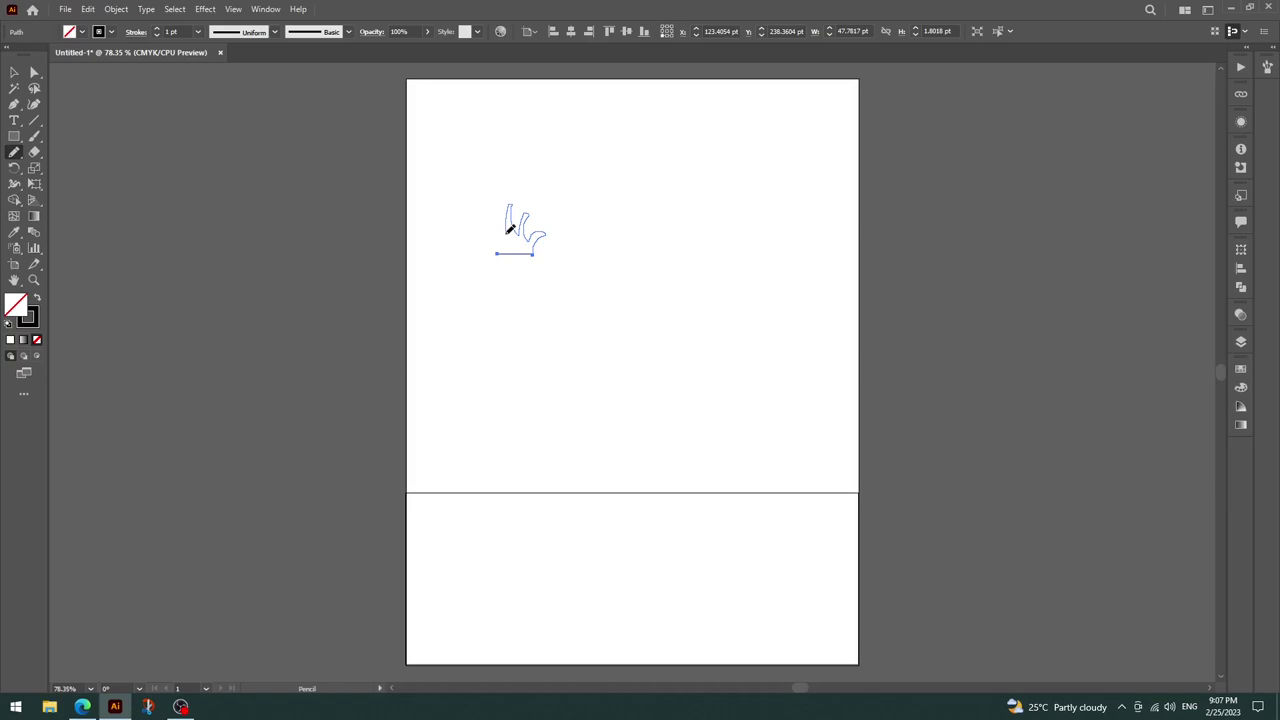
drag(497, 224, 506, 236)
drag(501, 249, 499, 252)
click(14, 72)
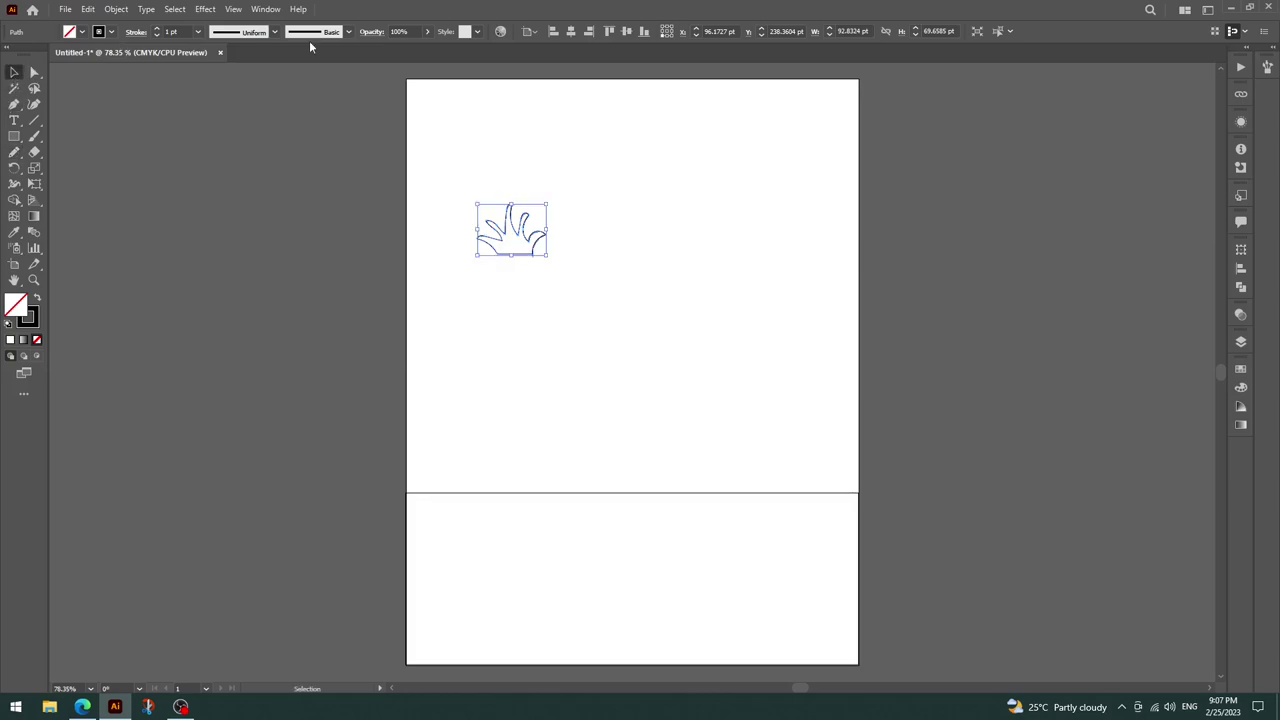
mouse_move(548, 203)
mouse_down()
mouse_move(508, 232)
mouse_move(464, 424)
mouse_up()
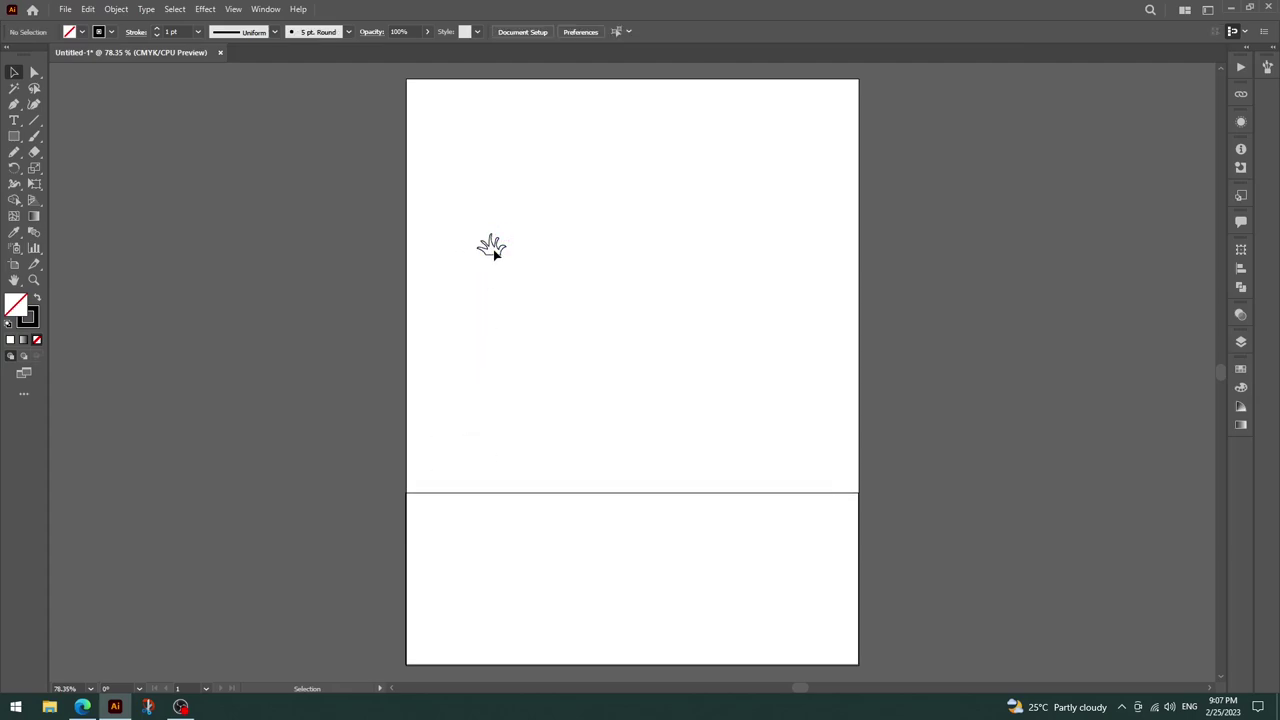
mouse_move(493, 249)
mouse_down()
mouse_move(449, 509)
mouse_move(503, 320)
mouse_up()
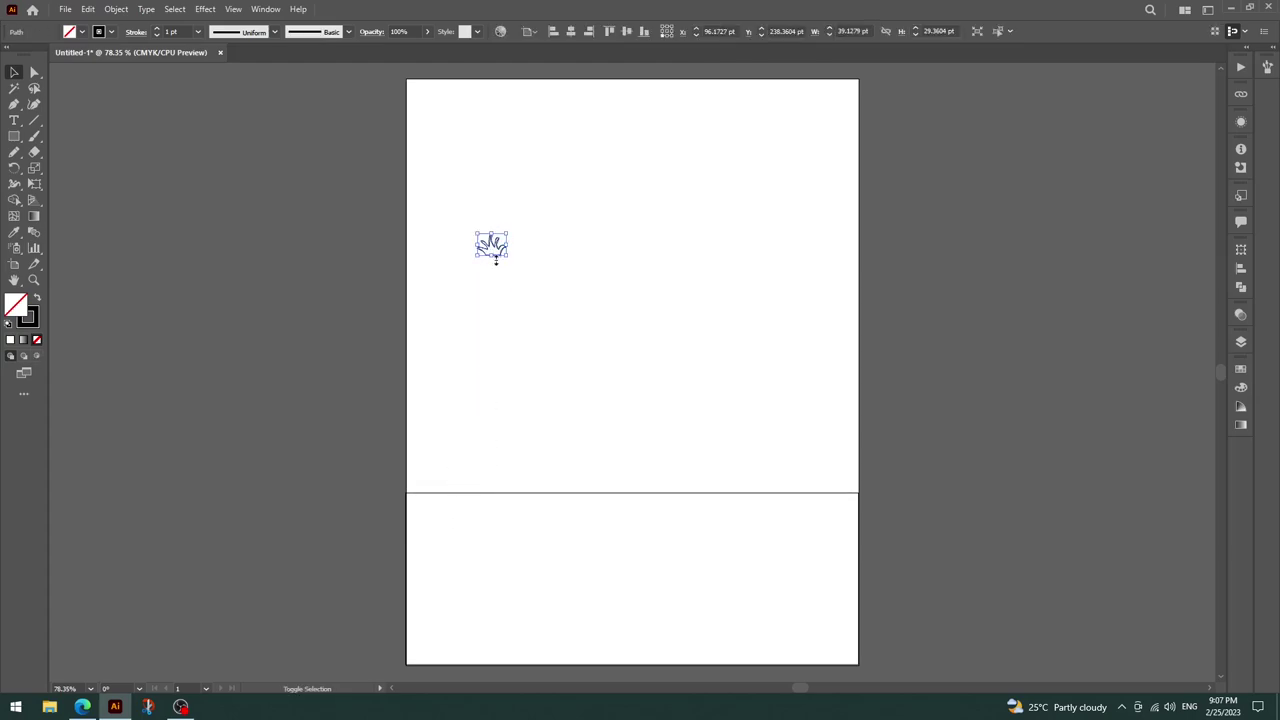
Place the grass tuft at the ground's top-left edge and Alt-drag copies along it.
drag(495, 258, 458, 513)
key(Left)
key(Left)
key(Left)
key(Up)
key(Up)
key(Up)
key(Left)
key(Left)
key(Left)
key(Left)
key(Left)
key(Left)
key(Down)
key(Down)
key(Down)
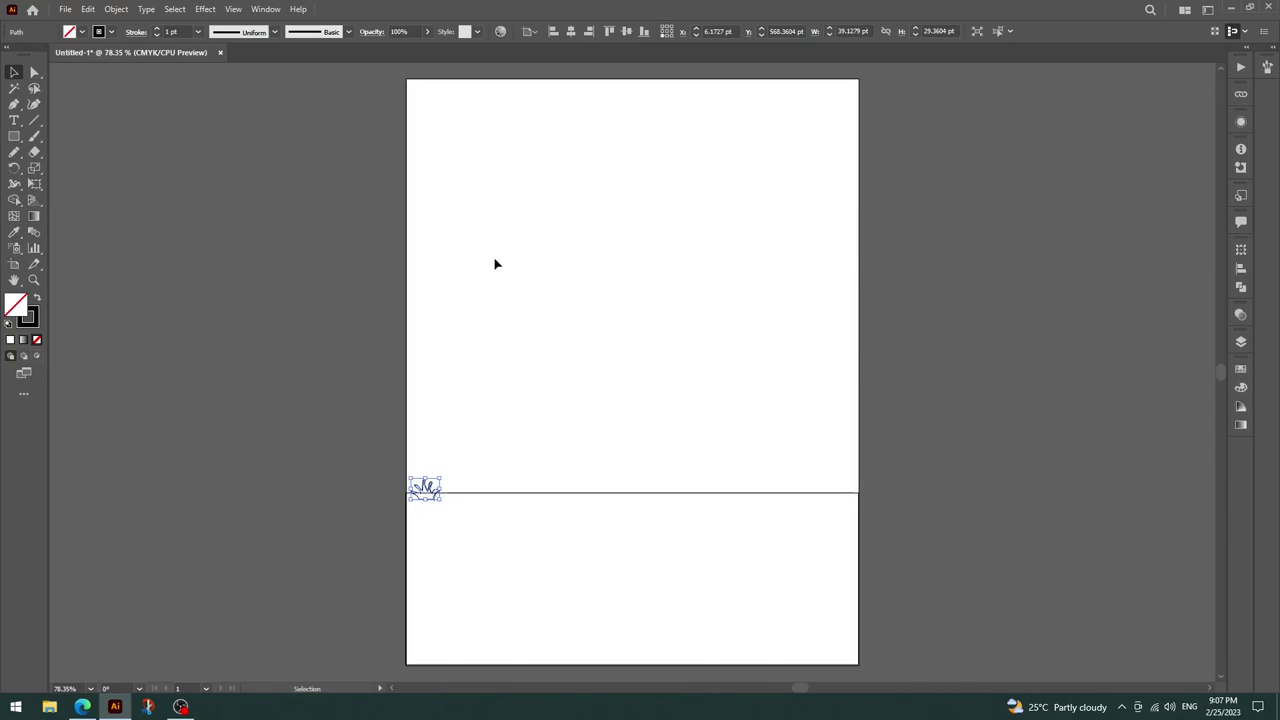
click(498, 254)
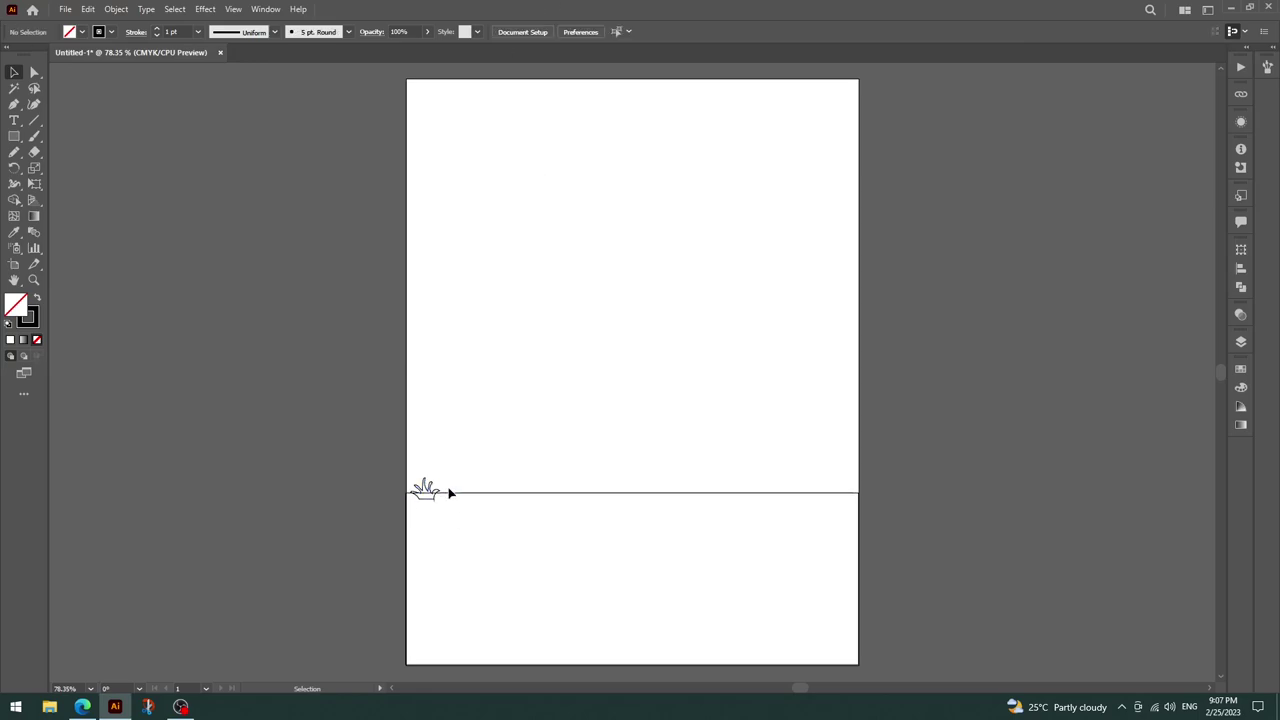
drag(425, 490, 603, 498)
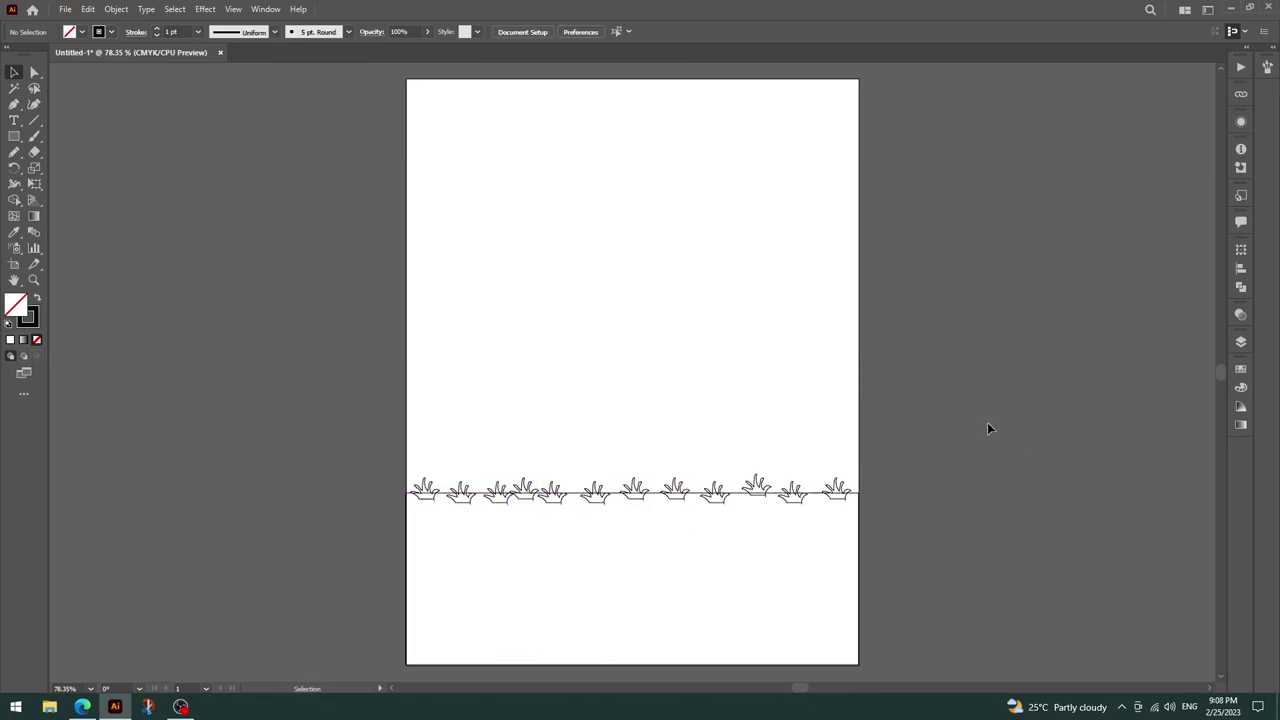
Fill the grass row and ground rectangle solid black.
drag(988, 424, 386, 670)
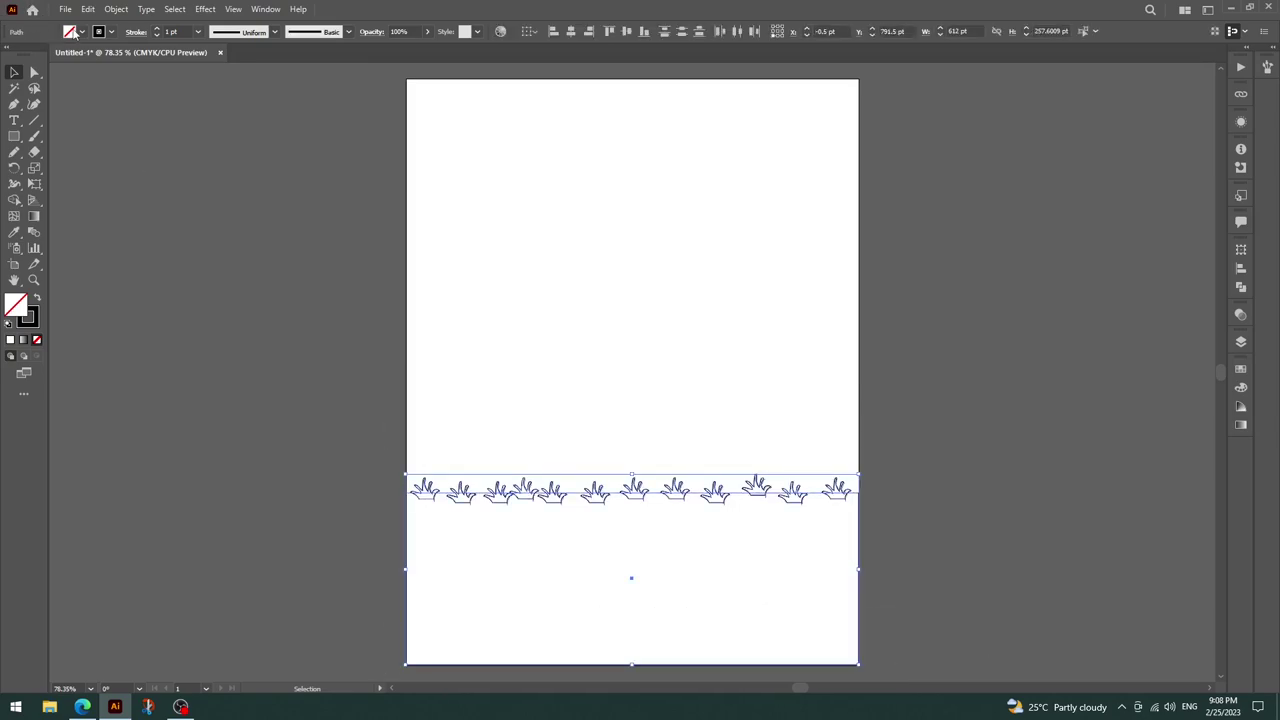
click(74, 33)
click(36, 56)
click(289, 206)
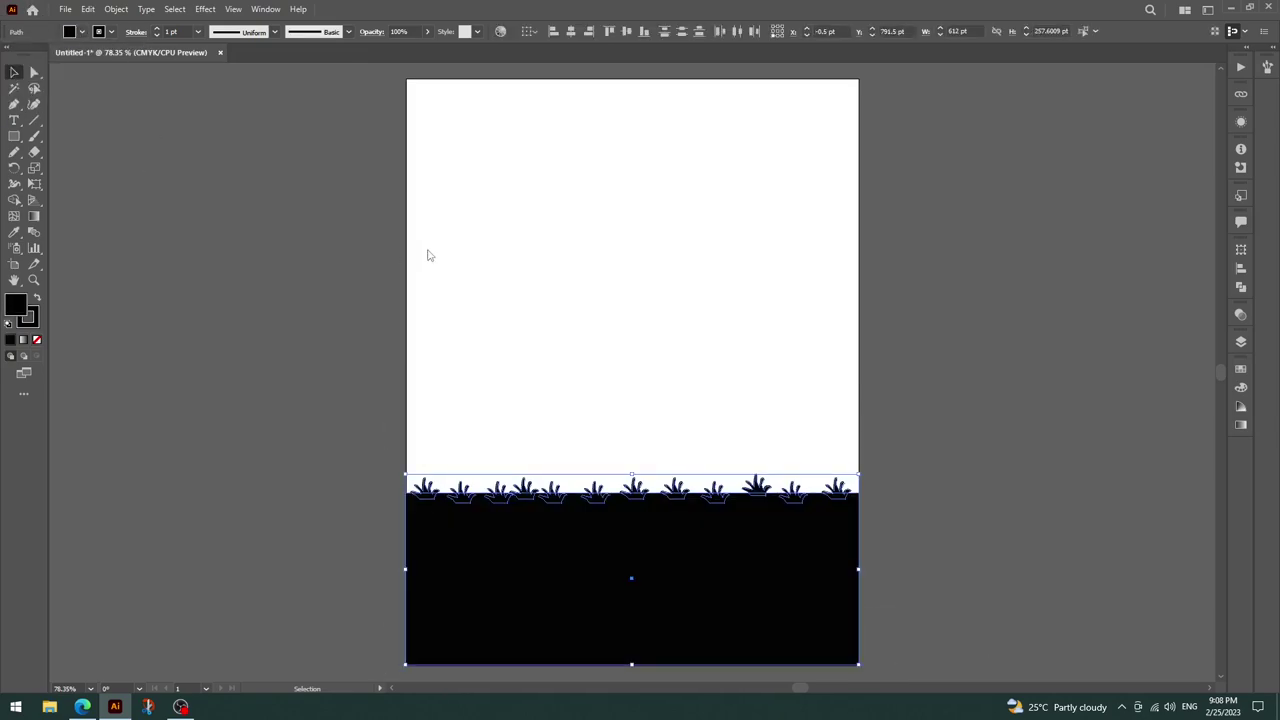
click(429, 251)
drag(14, 136, 58, 140)
click(58, 140)
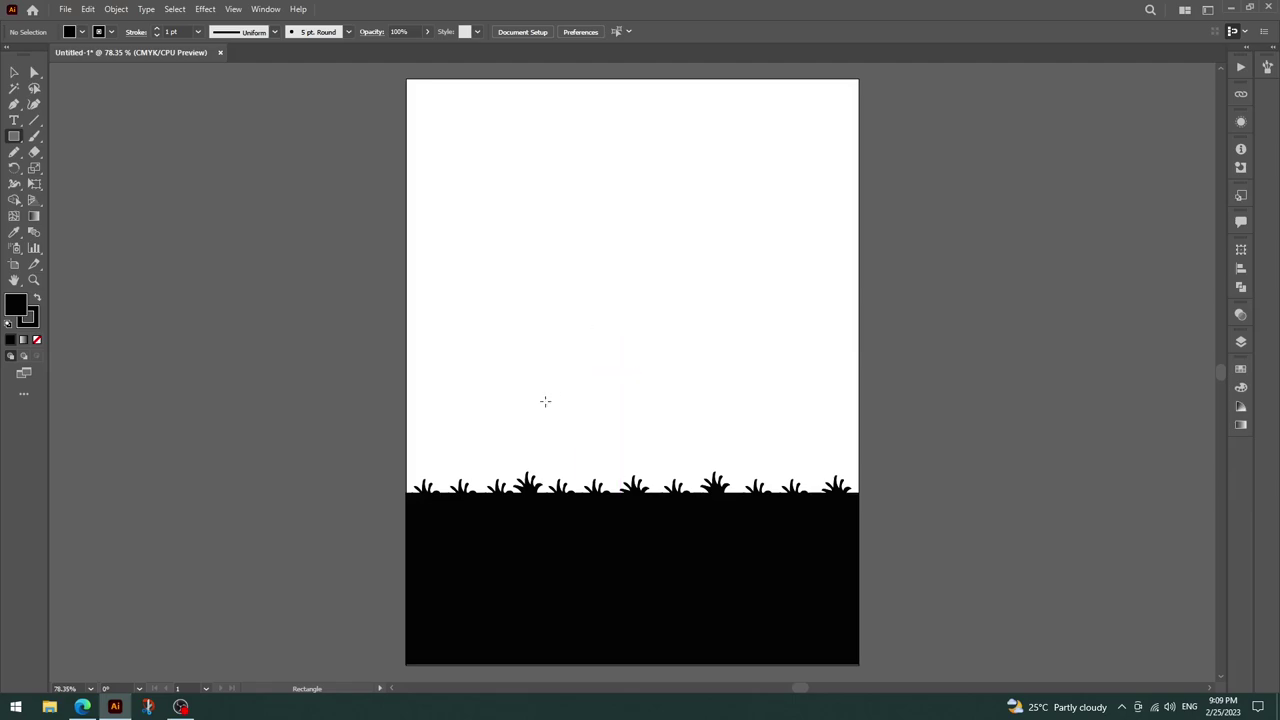
Draw a thick bench seat bar and a thin backrest bar, centred horizontally.
drag(523, 408, 730, 427)
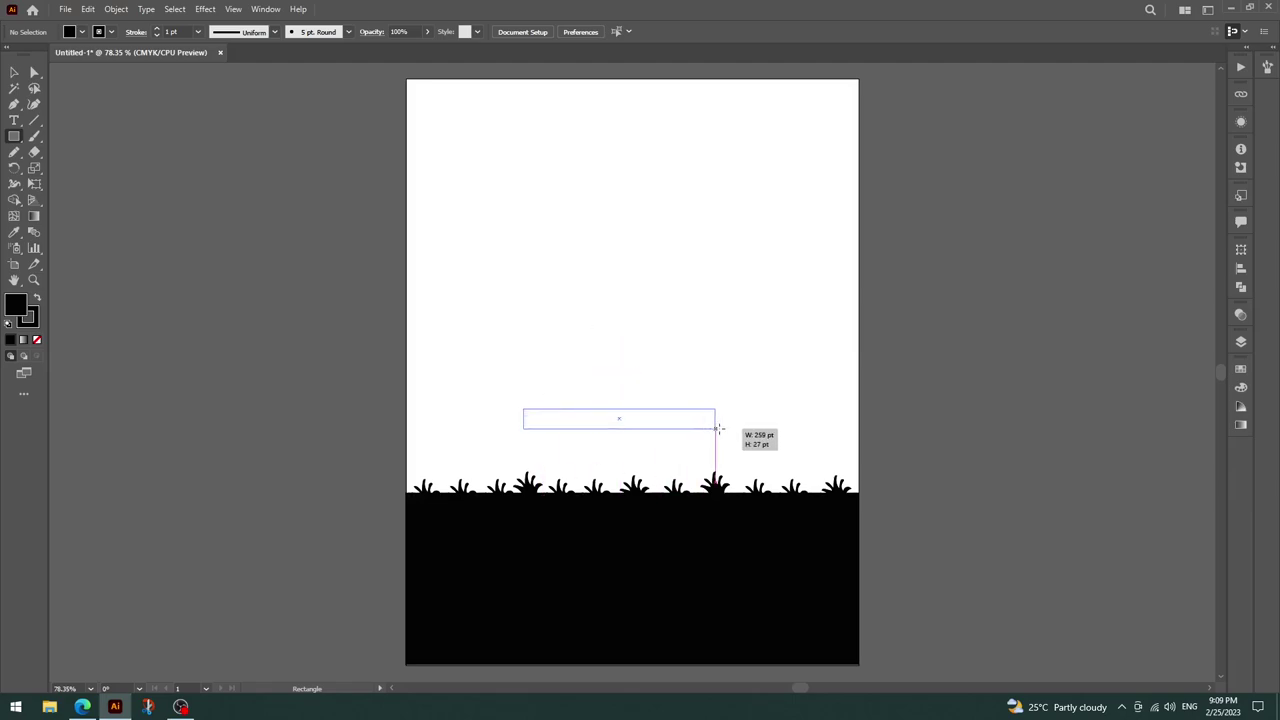
key(shift)
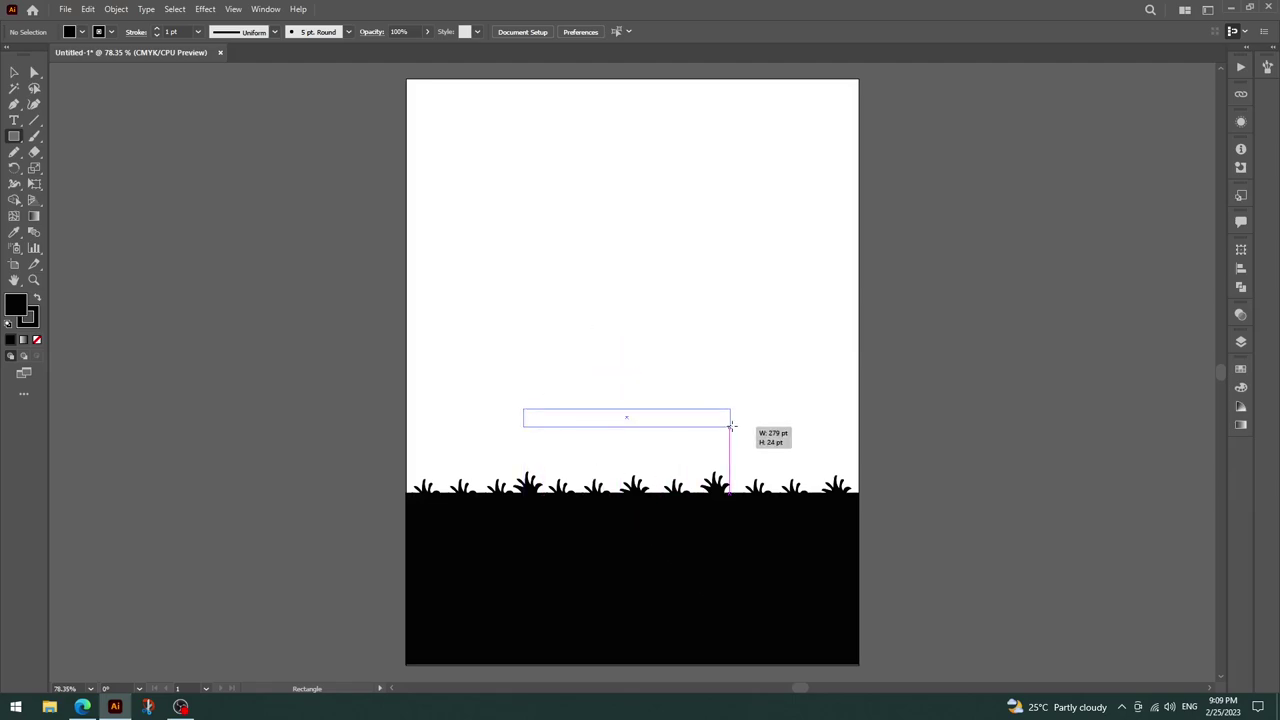
drag(730, 427, 730, 428)
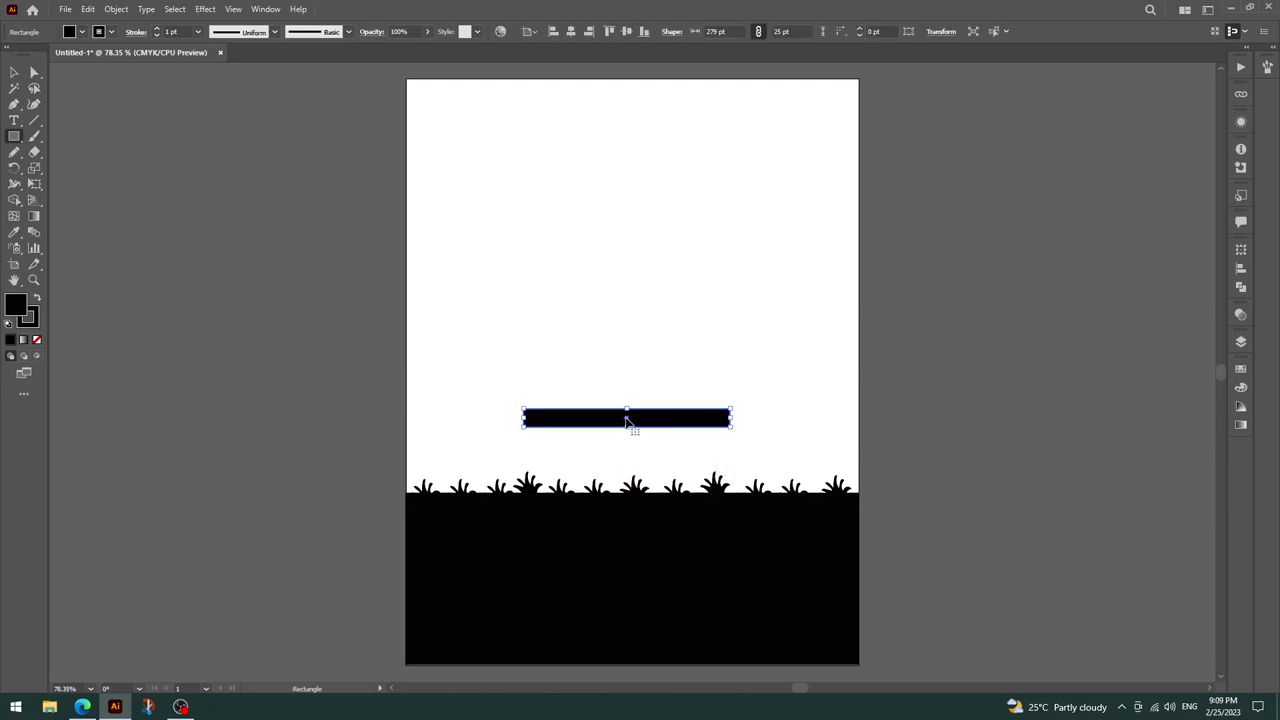
drag(627, 422, 617, 451)
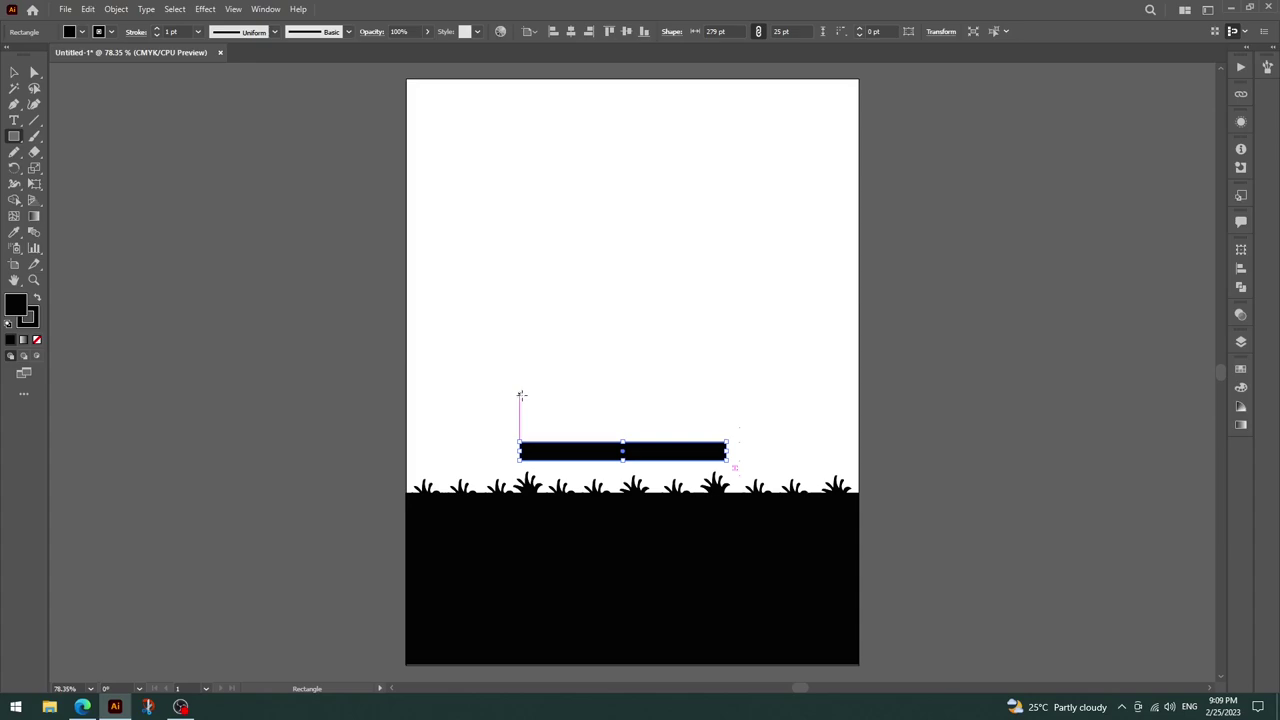
drag(521, 395, 731, 400)
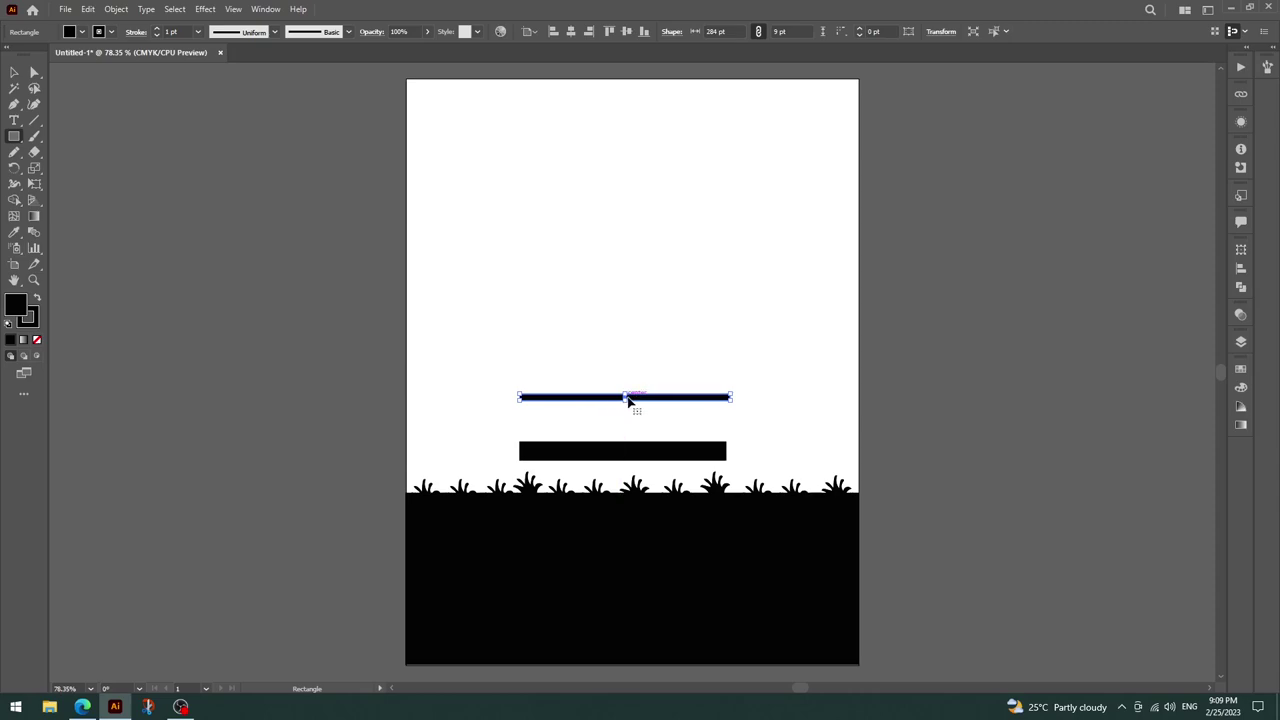
drag(628, 401, 626, 399)
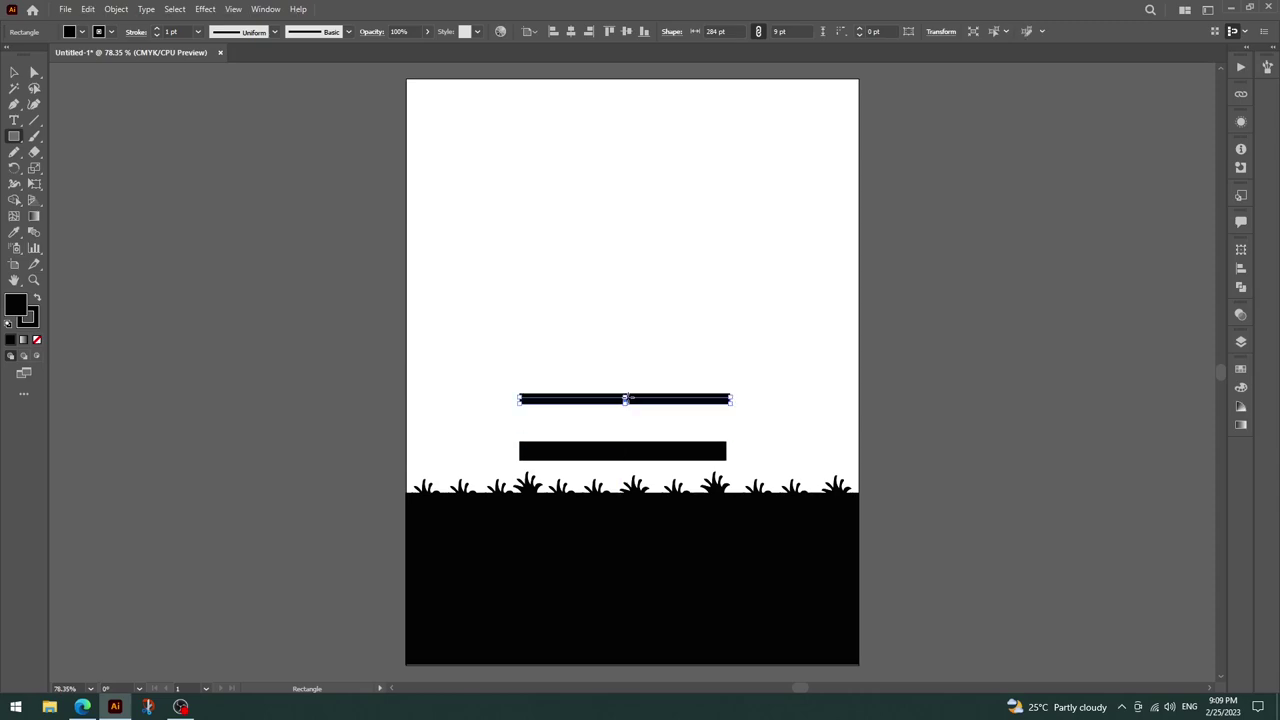
key(v)
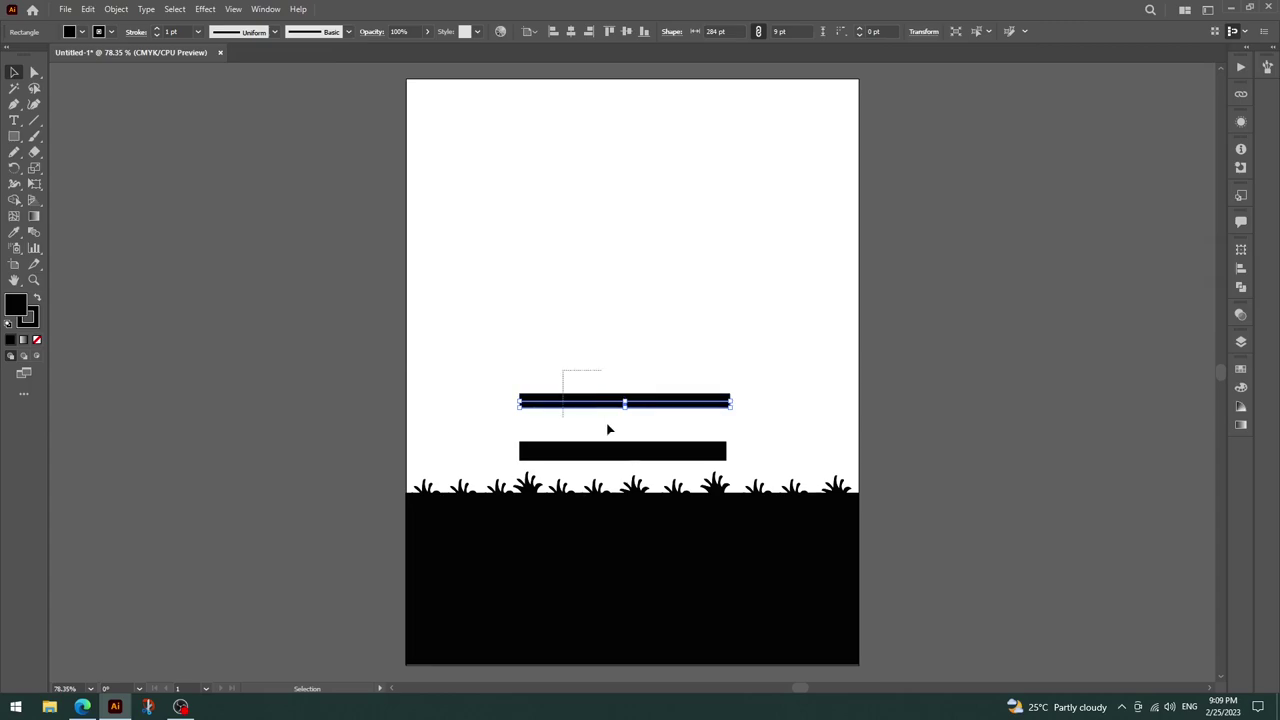
drag(607, 429, 640, 466)
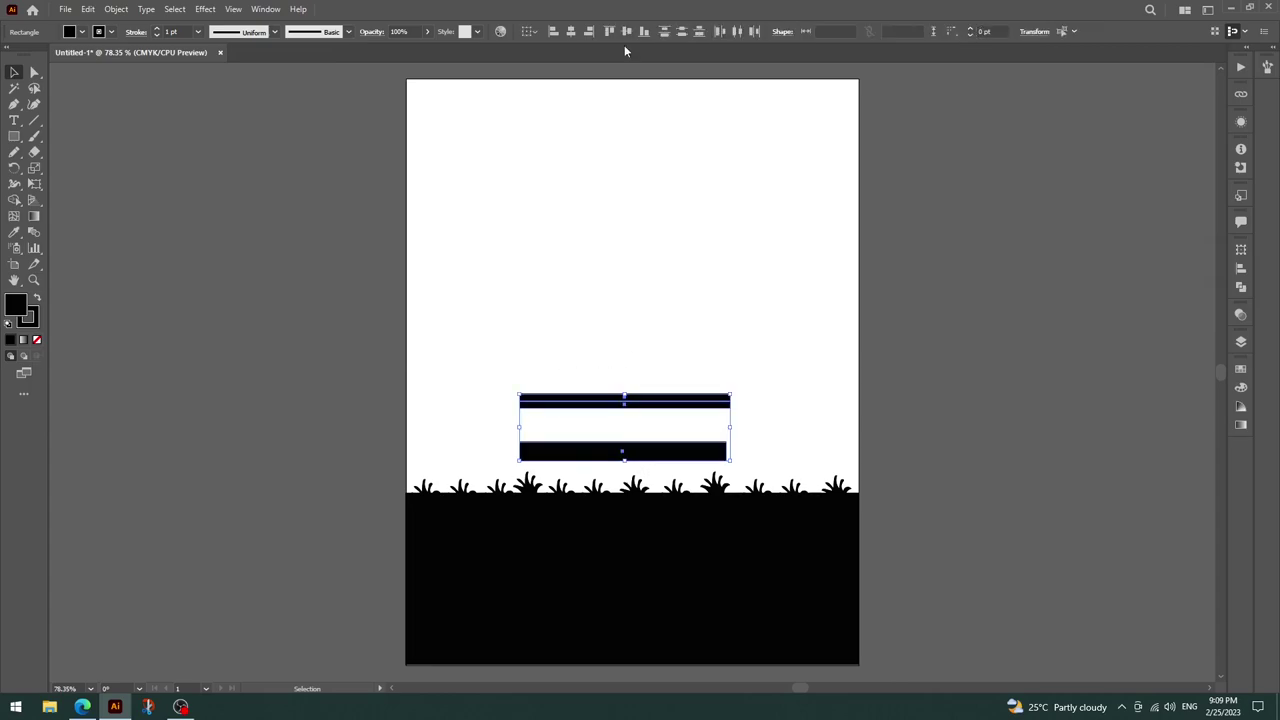
click(571, 31)
click(707, 244)
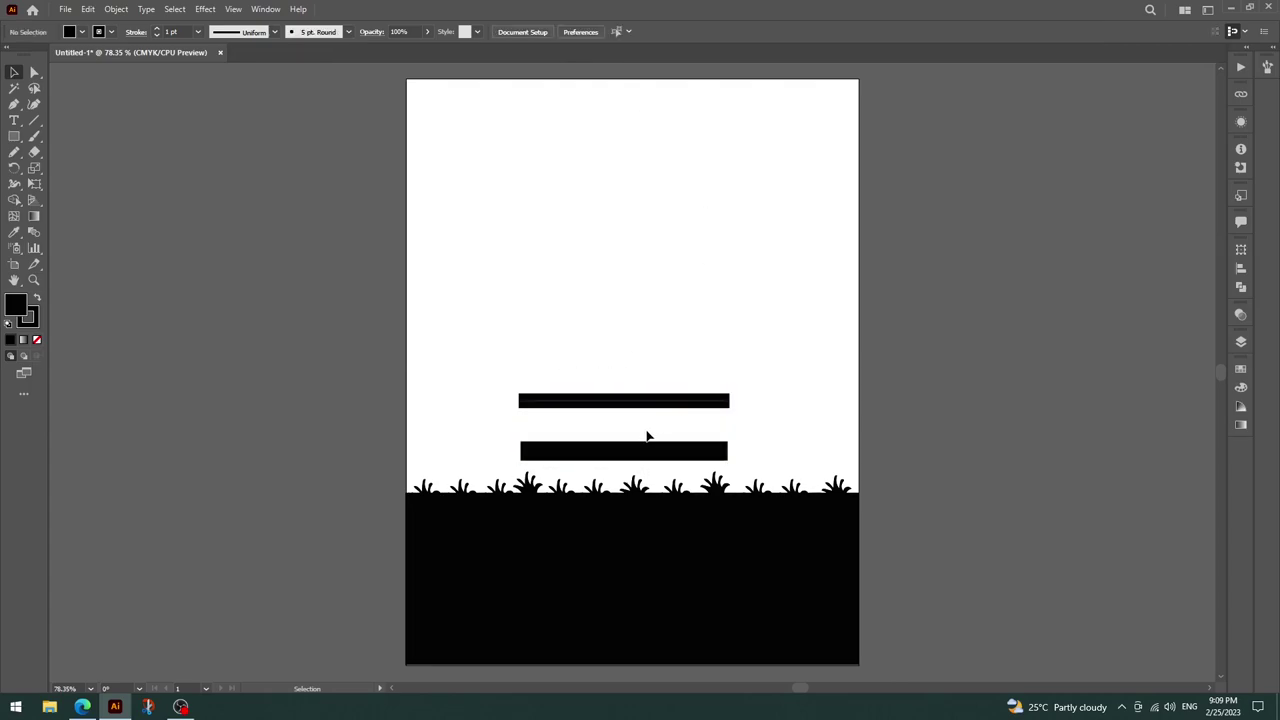
Duplicate the backrest bar above itself and centre-align all three bench bars.
click(616, 408)
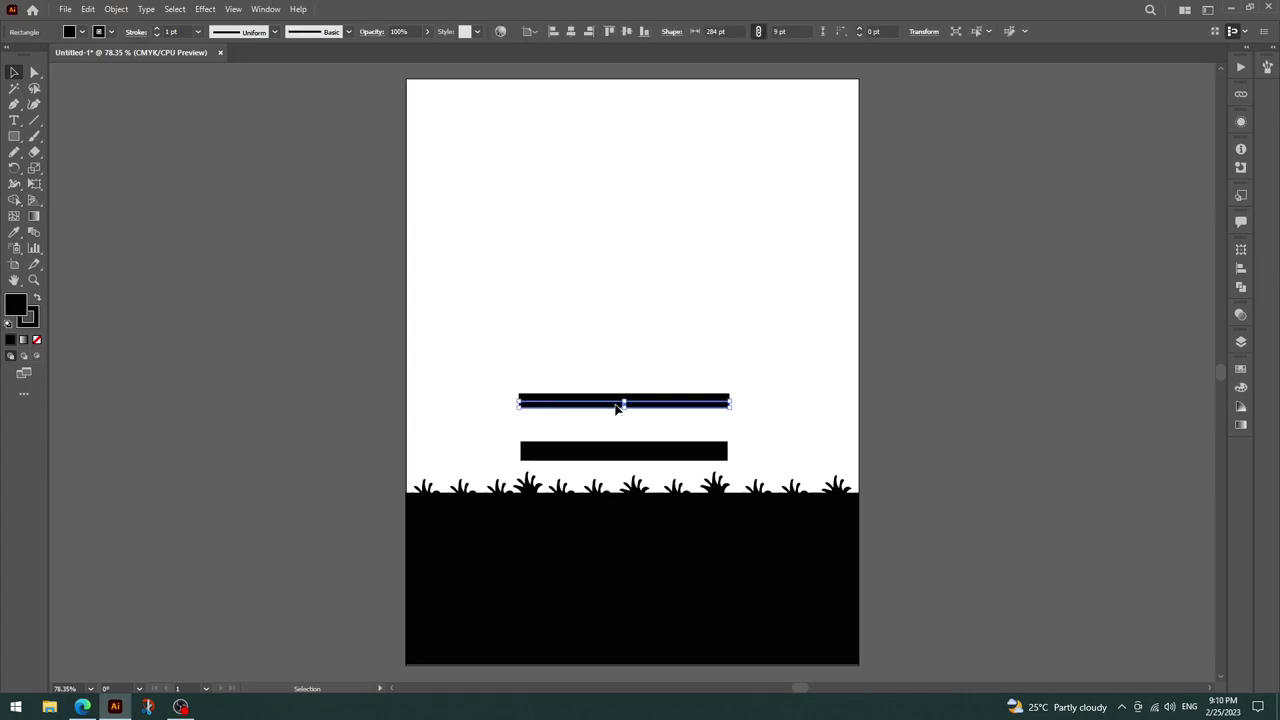
key(ctrl+c)
key(ctrl+v)
key(Up)
key(Up)
key(Up)
key(Up)
key(Up)
key(Up)
key(Up)
key(Up)
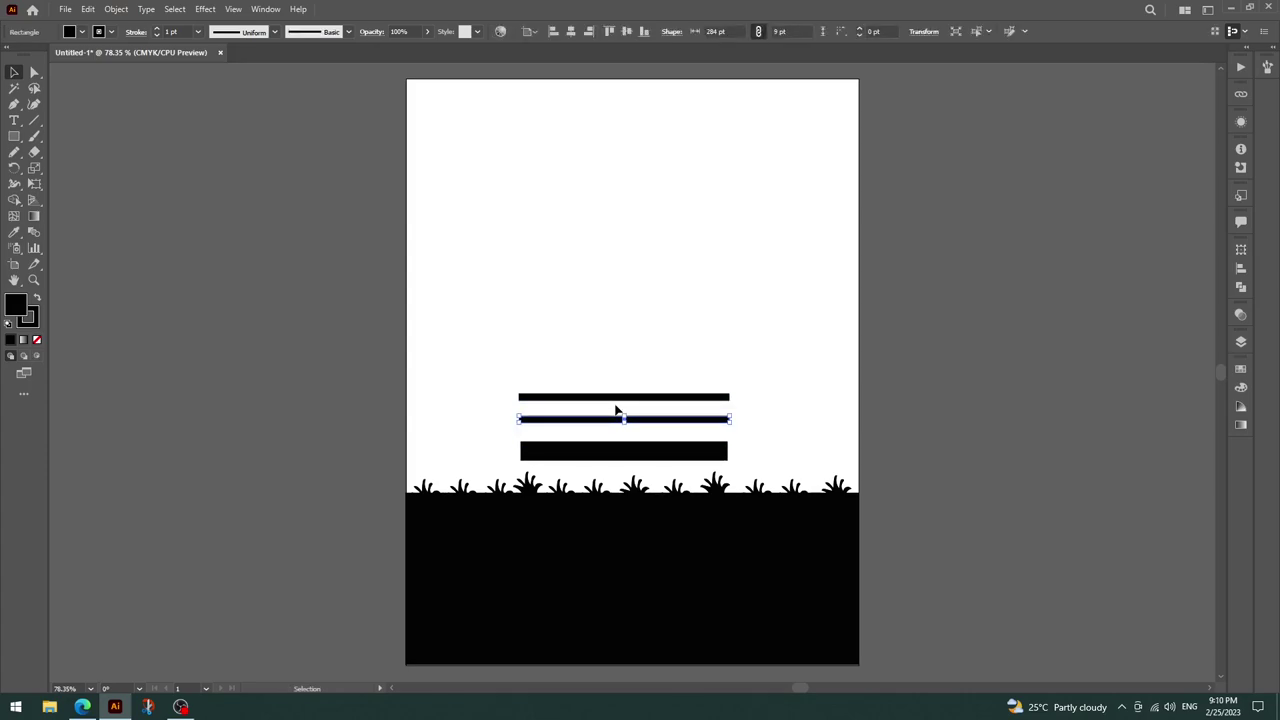
key(Up)
key(Up)
key(Up)
click(530, 450)
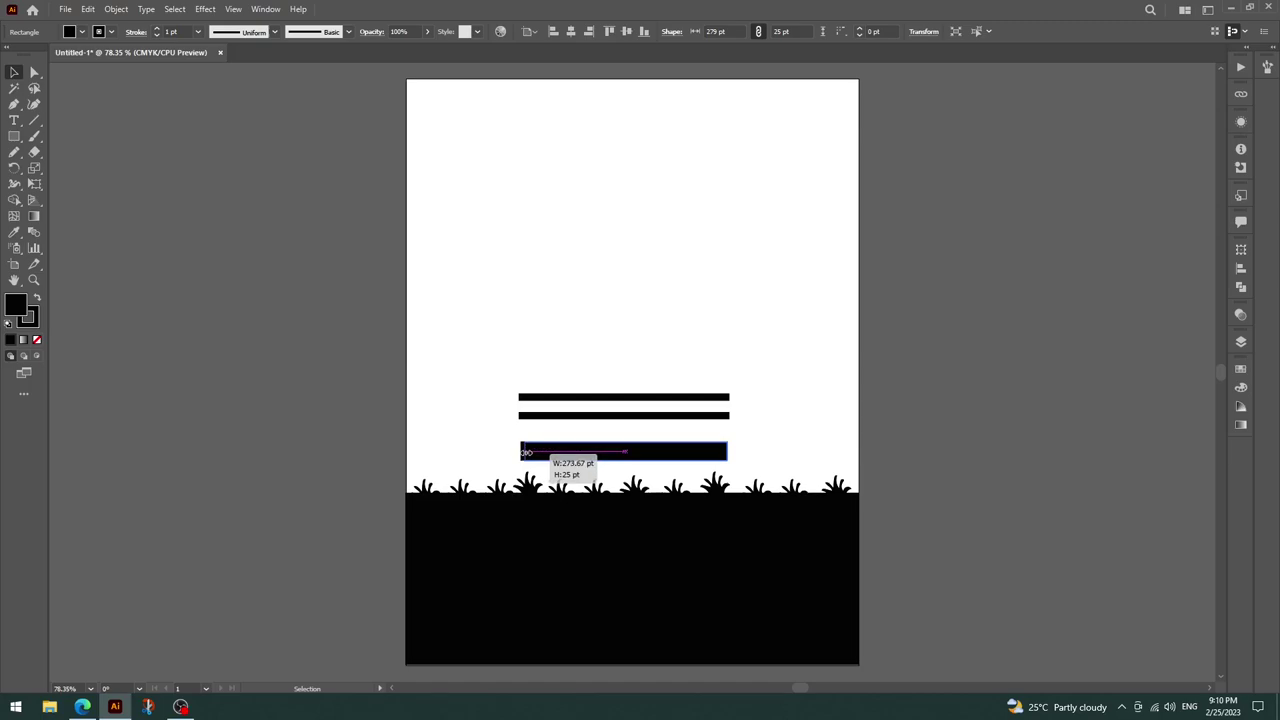
drag(578, 451, 579, 453)
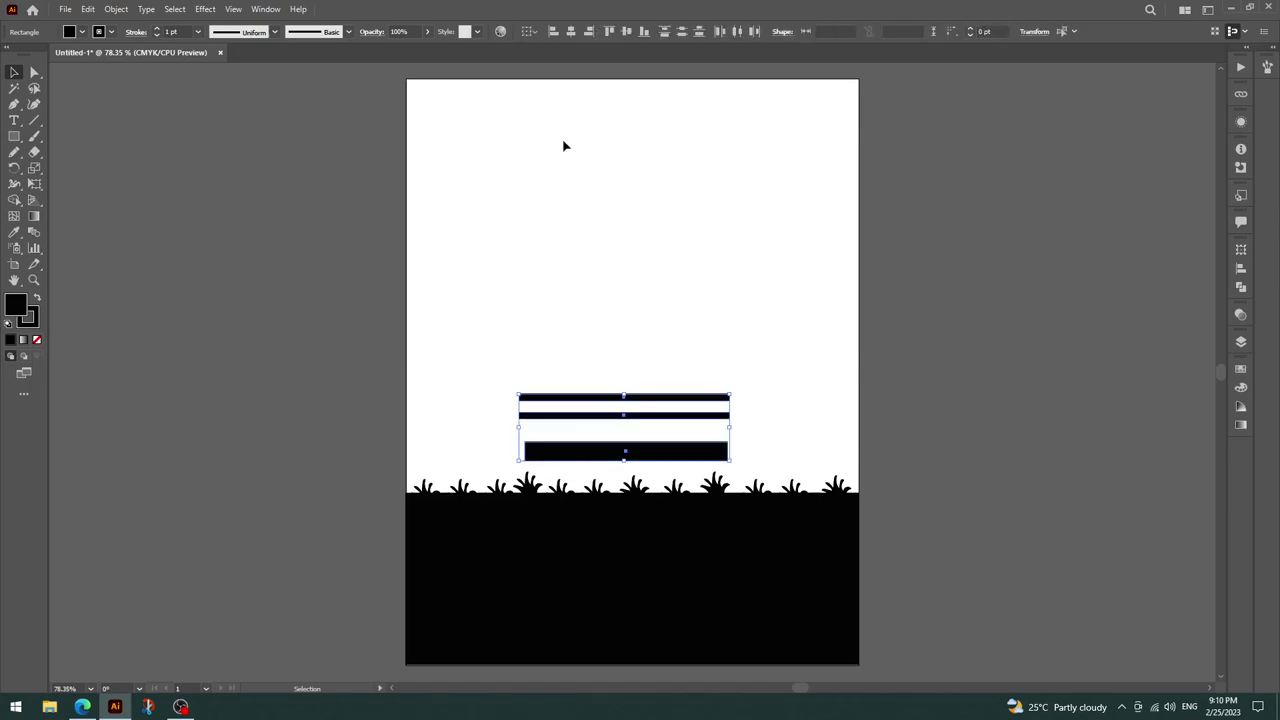
click(571, 31)
click(666, 194)
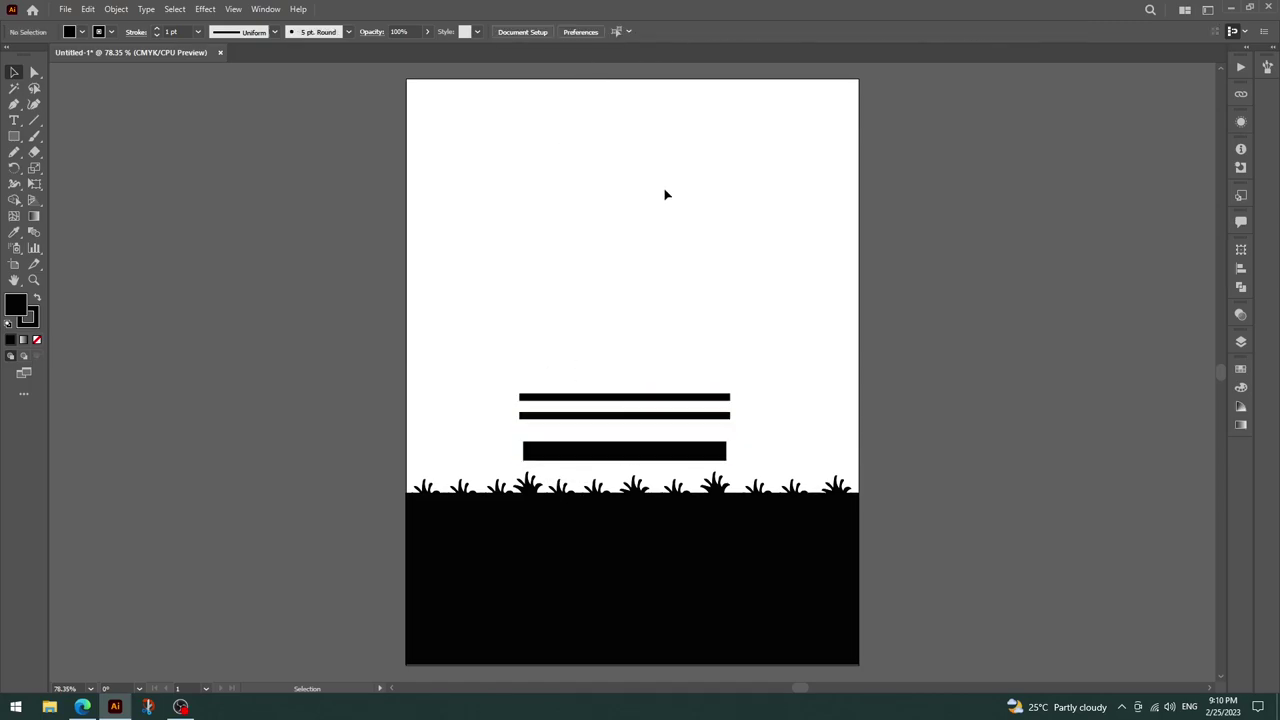
Draw a 9 × 135 pt bench leg and copy it to the bench's right end.
click(14, 136)
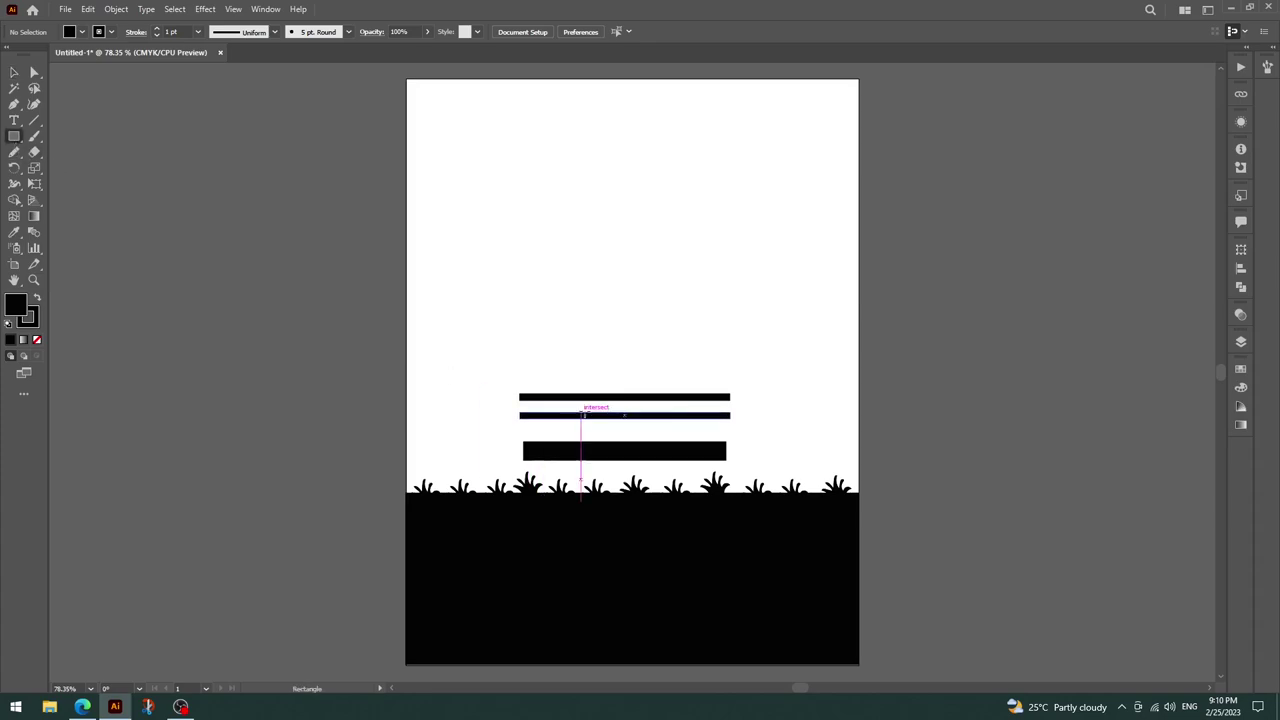
drag(530, 394, 536, 493)
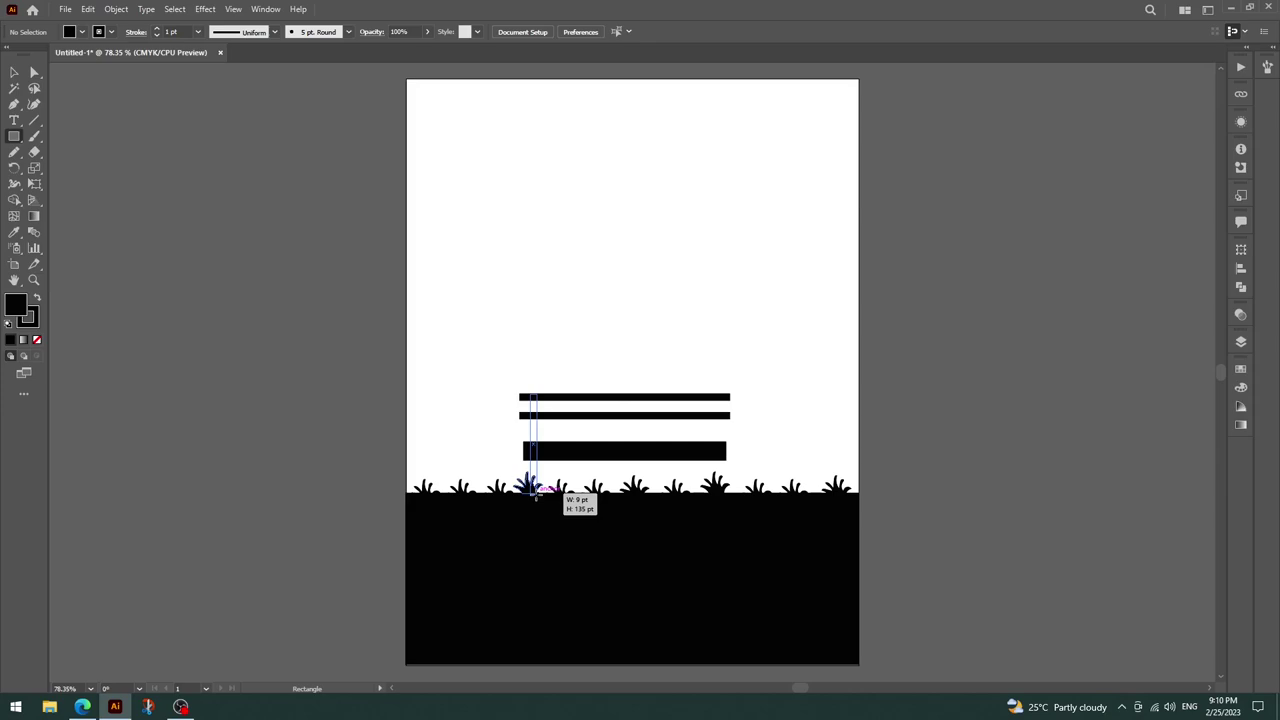
drag(536, 493, 536, 493)
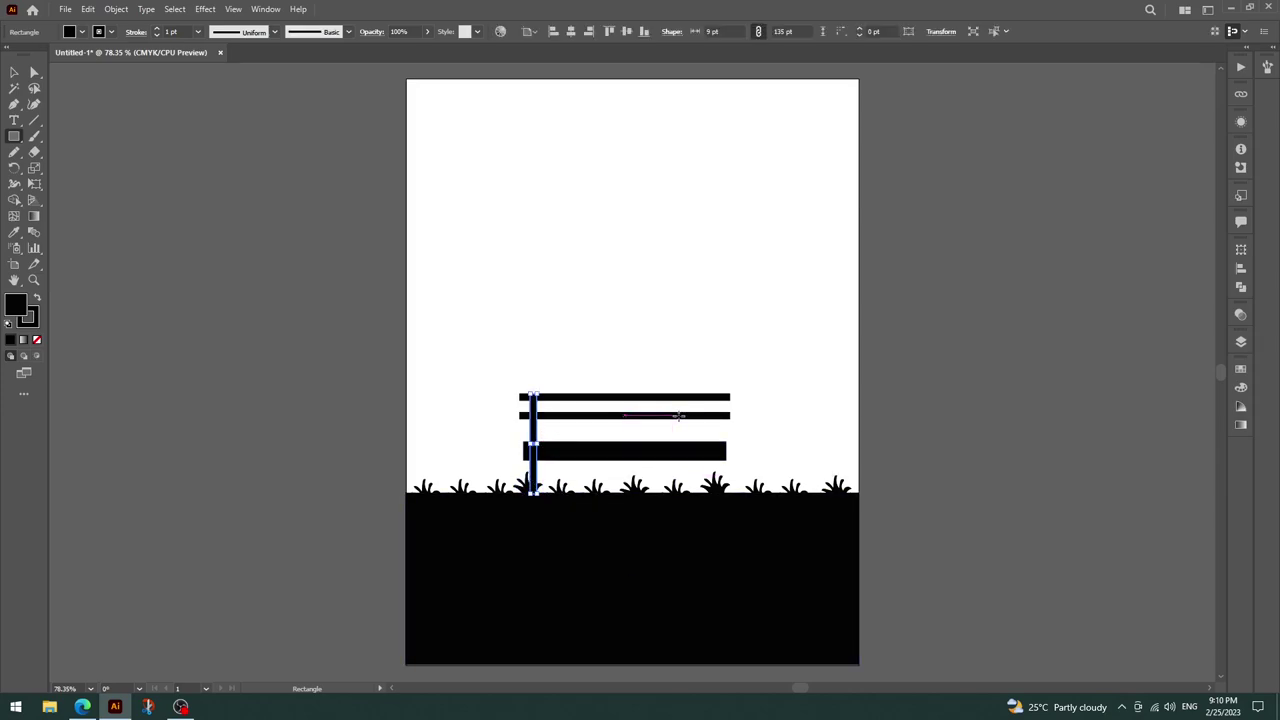
drag(530, 444, 718, 445)
ctrl+click(675, 199)
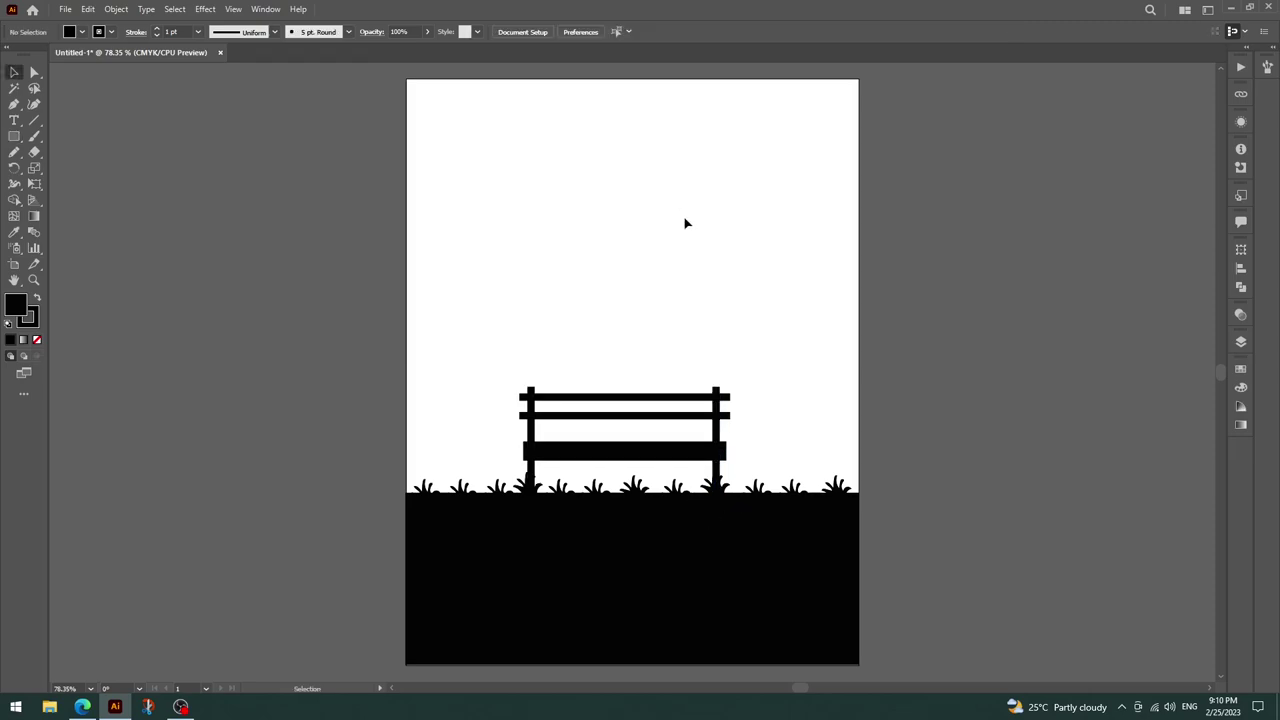
Draw an ellipse sunk into the grass right of the bench as the lamp mound.
right_click(12, 138)
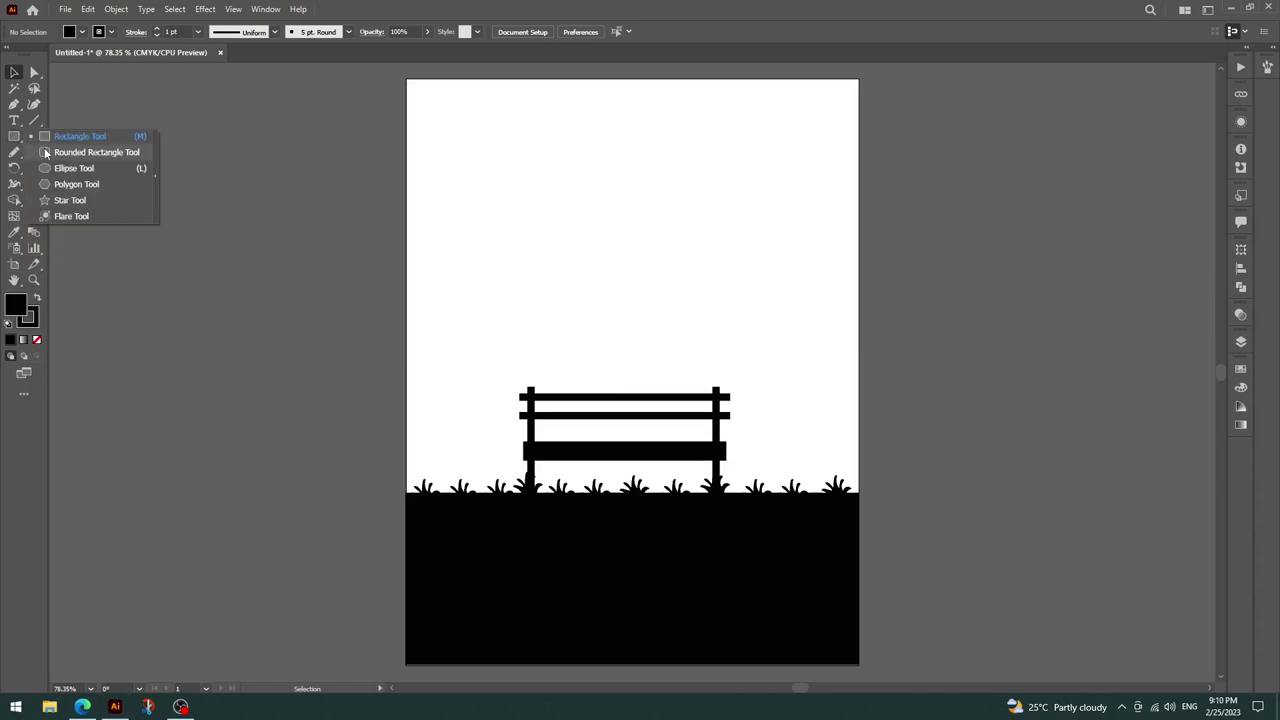
click(74, 168)
mouse_move(582, 172)
mouse_down()
mouse_move(661, 233)
mouse_move(553, 210)
mouse_move(822, 484)
mouse_move(781, 493)
mouse_up()
key(v)
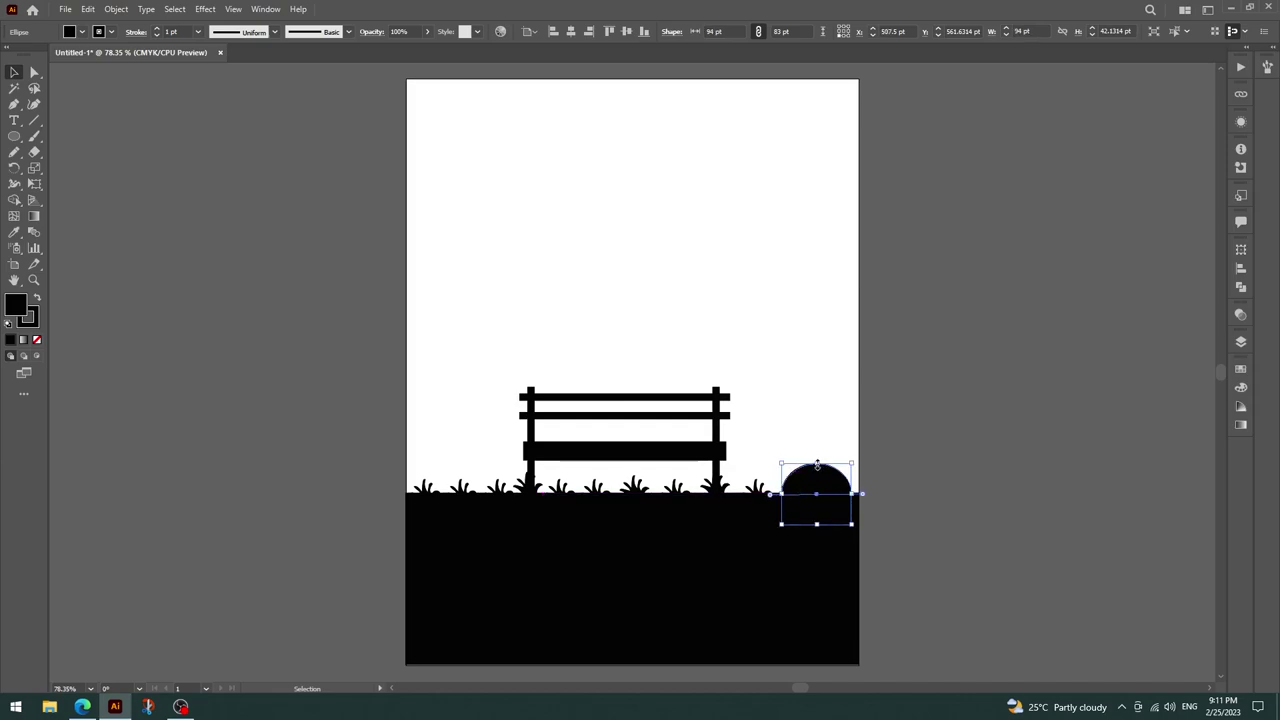
Add a triangle with rounded corners and set it on top of the mound.
drag(817, 455, 818, 430)
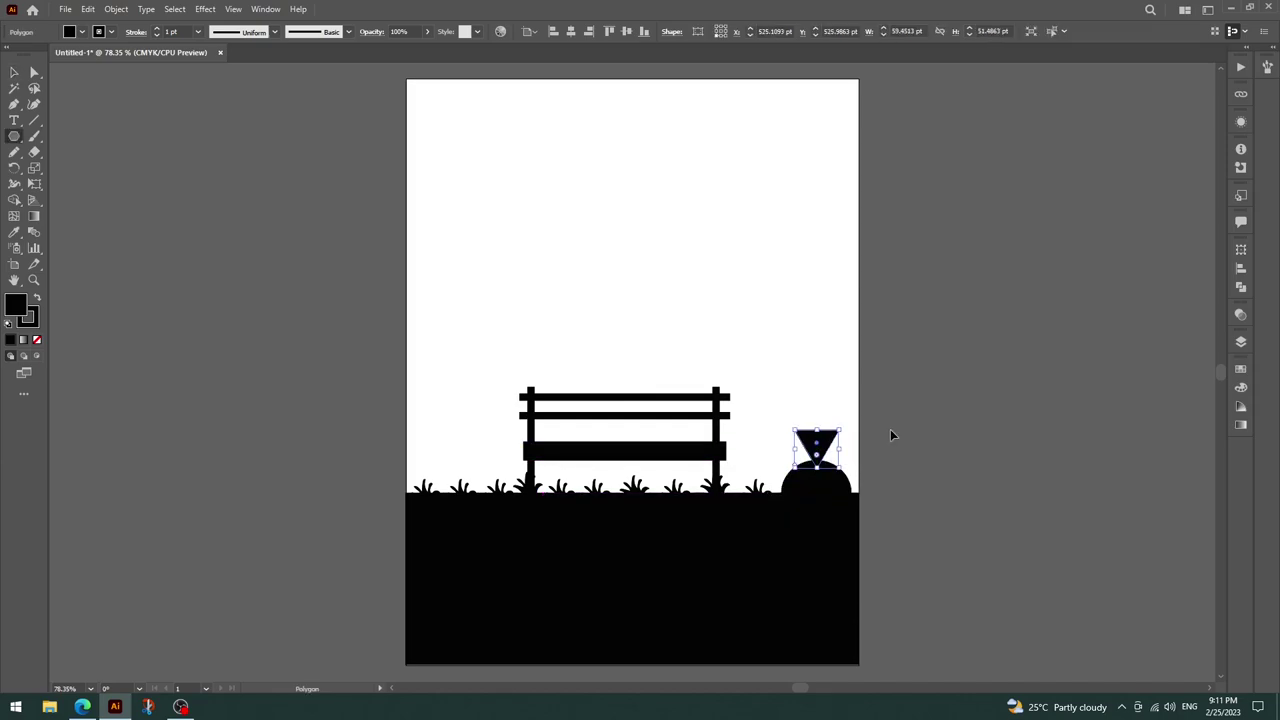
key(ctrl+equal)
key(ctrl+equal)
key(ctrl+equal)
key(ctrl+equal)
key(ctrl+equal)
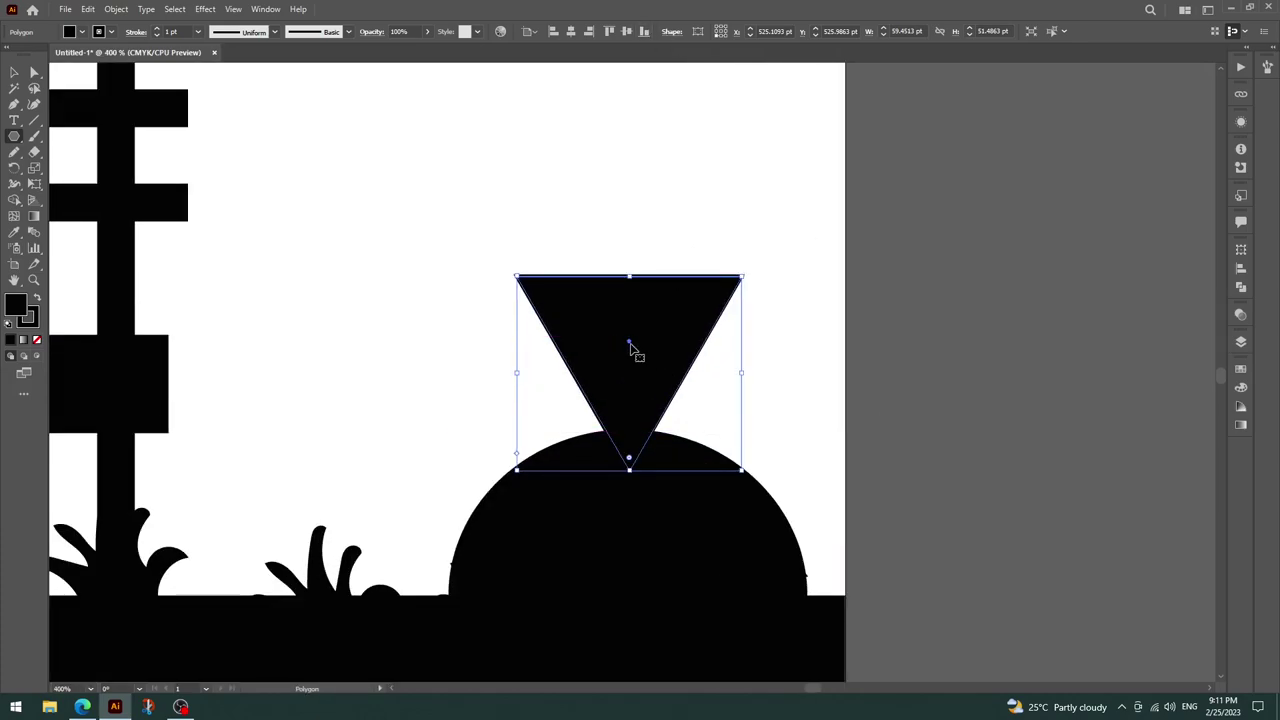
key(v)
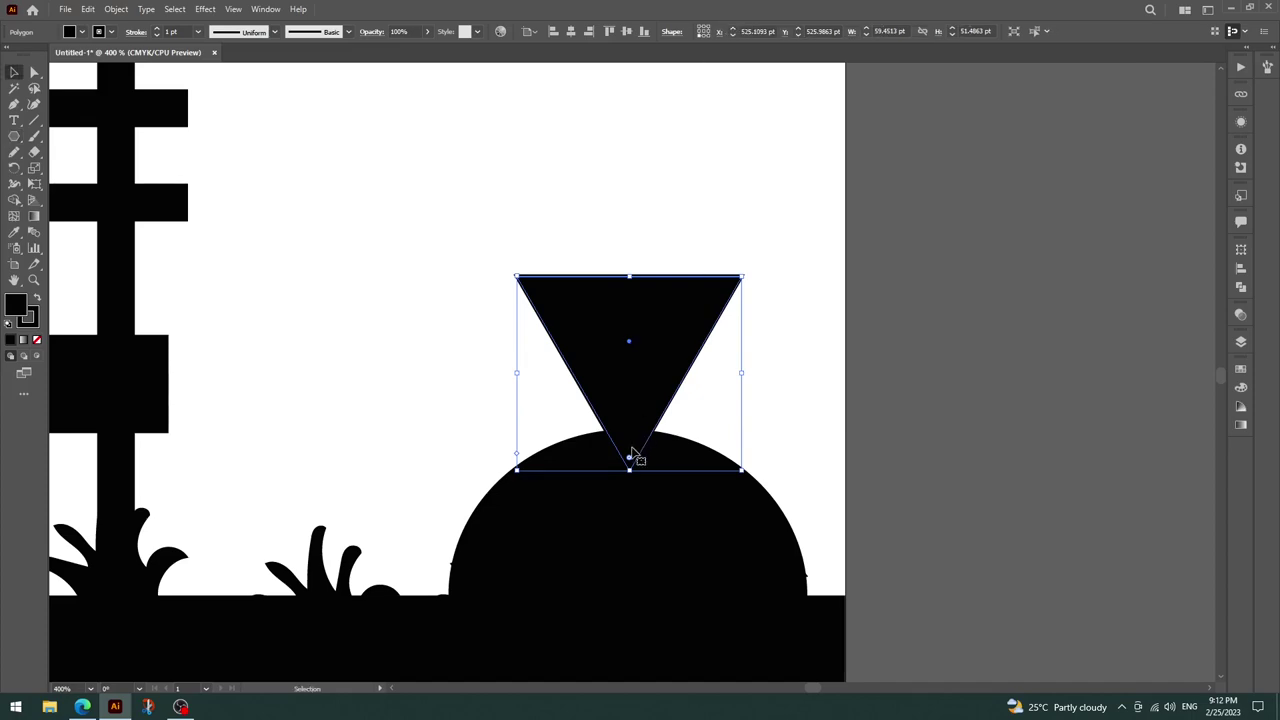
drag(629, 458, 631, 410)
drag(631, 348, 631, 392)
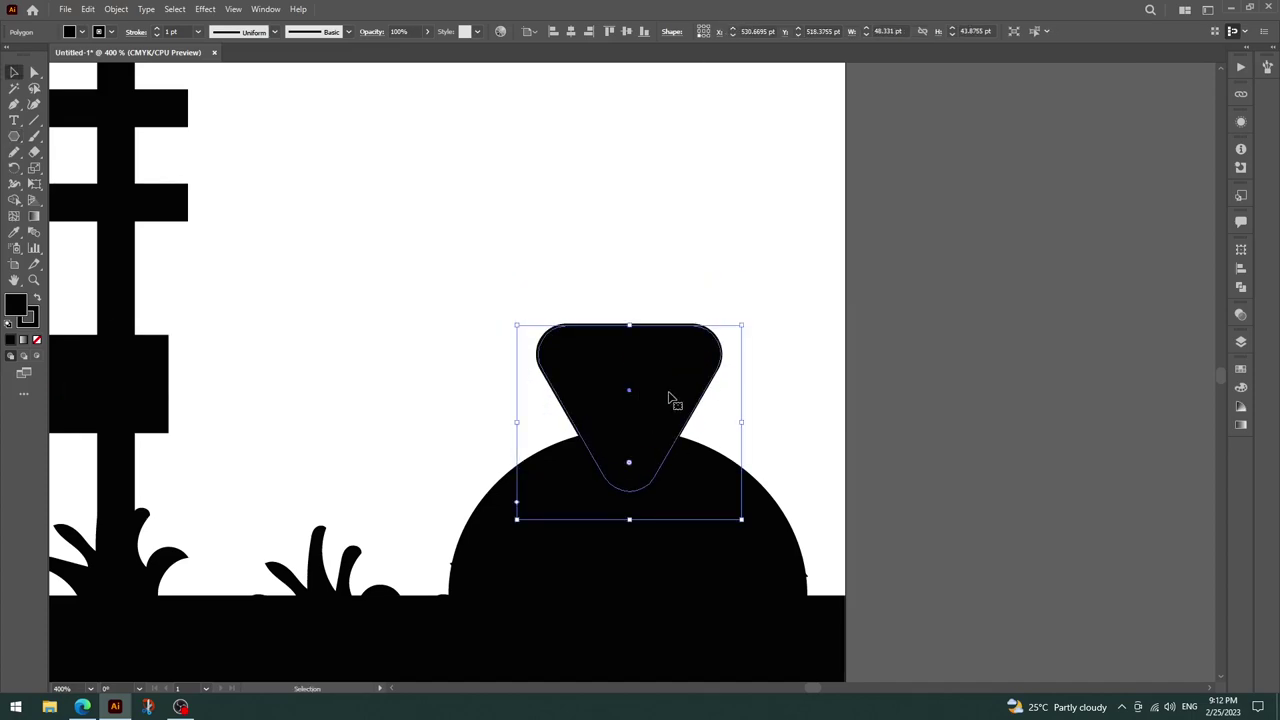
click(880, 366)
key(ctrl+0)
right_click(16, 140)
click(80, 136)
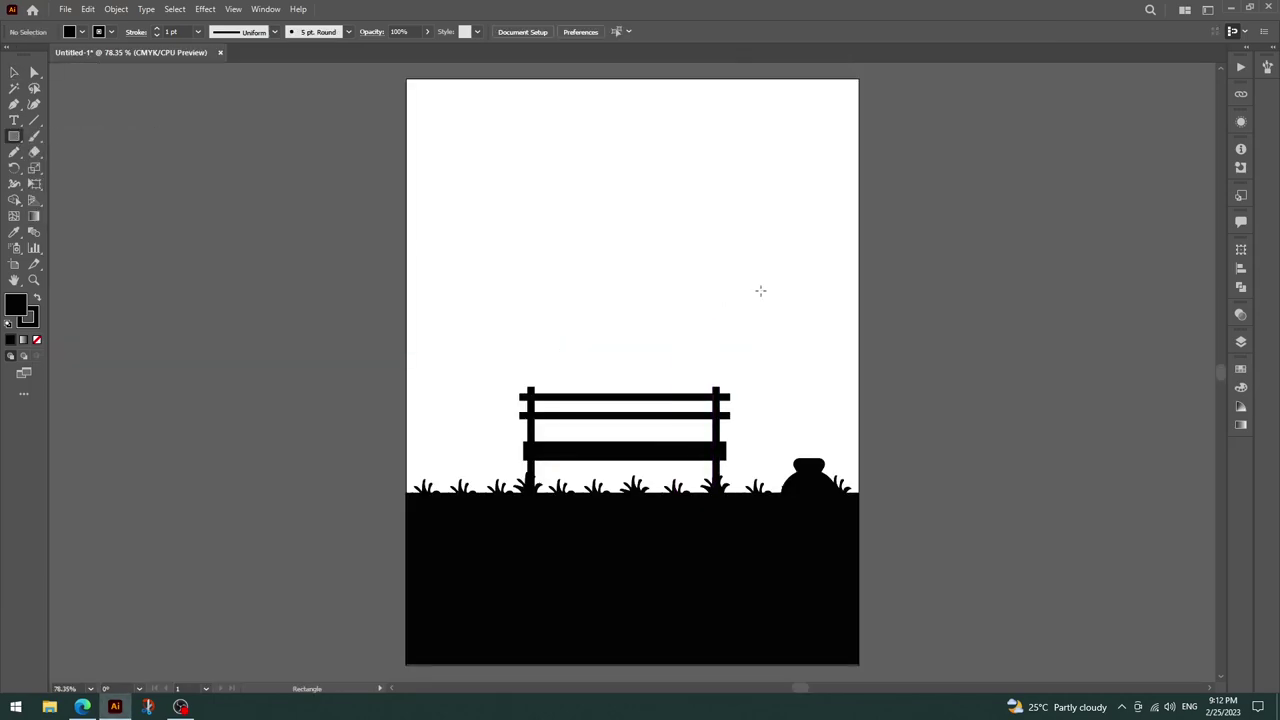
Draw a 9 × 365 pt lamp pole and nudge it onto the mound.
drag(793, 189, 799, 459)
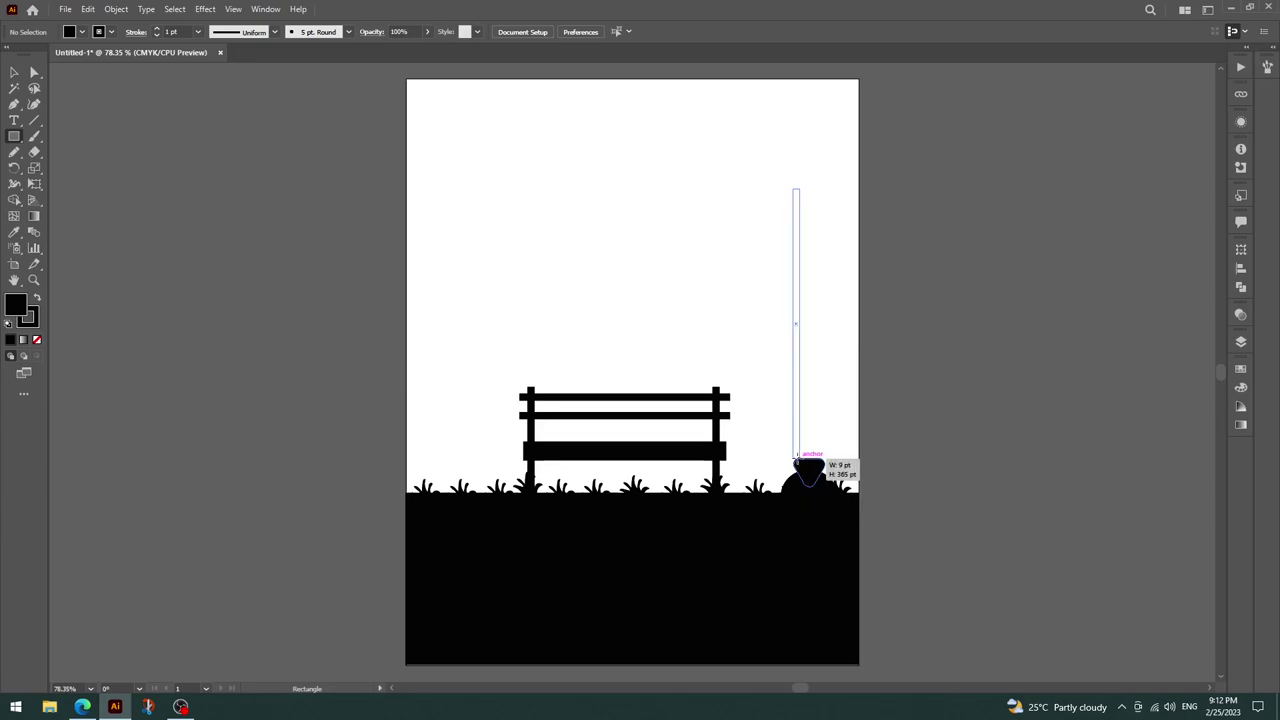
drag(797, 458, 797, 459)
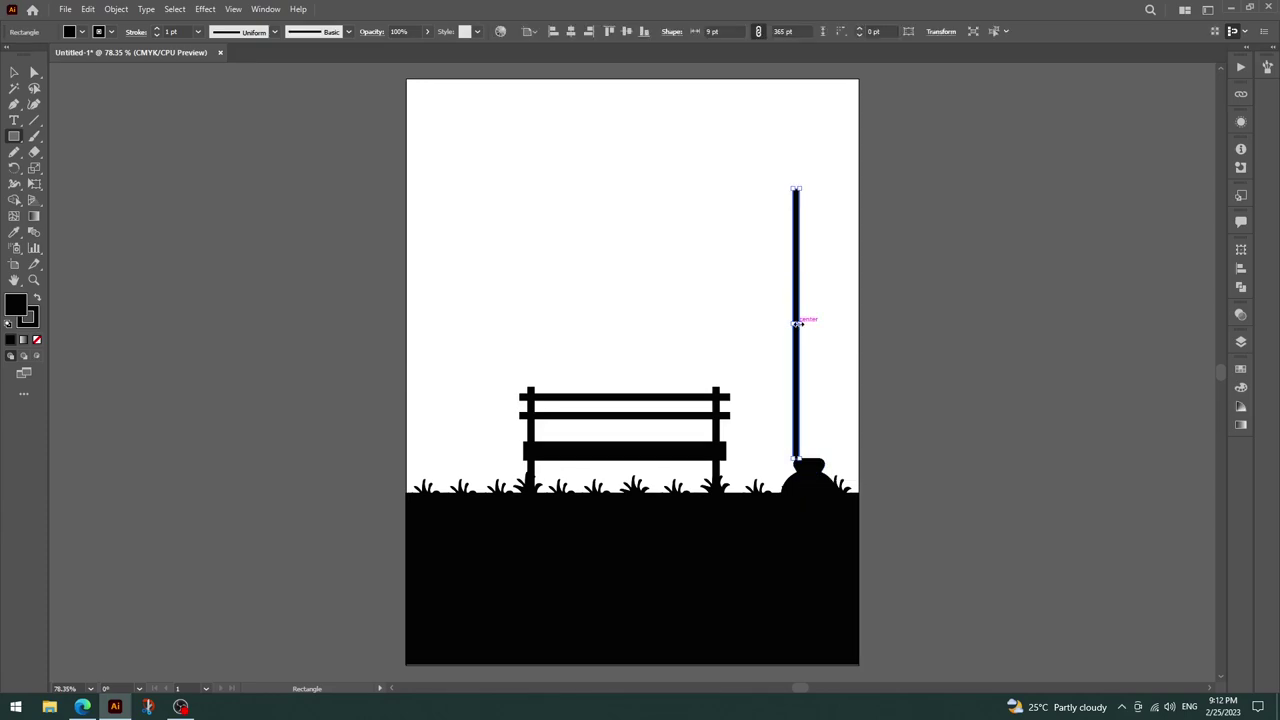
drag(797, 323, 797, 323)
key(Right)
key(Right)
key(Right)
key(Right)
key(Down)
key(Down)
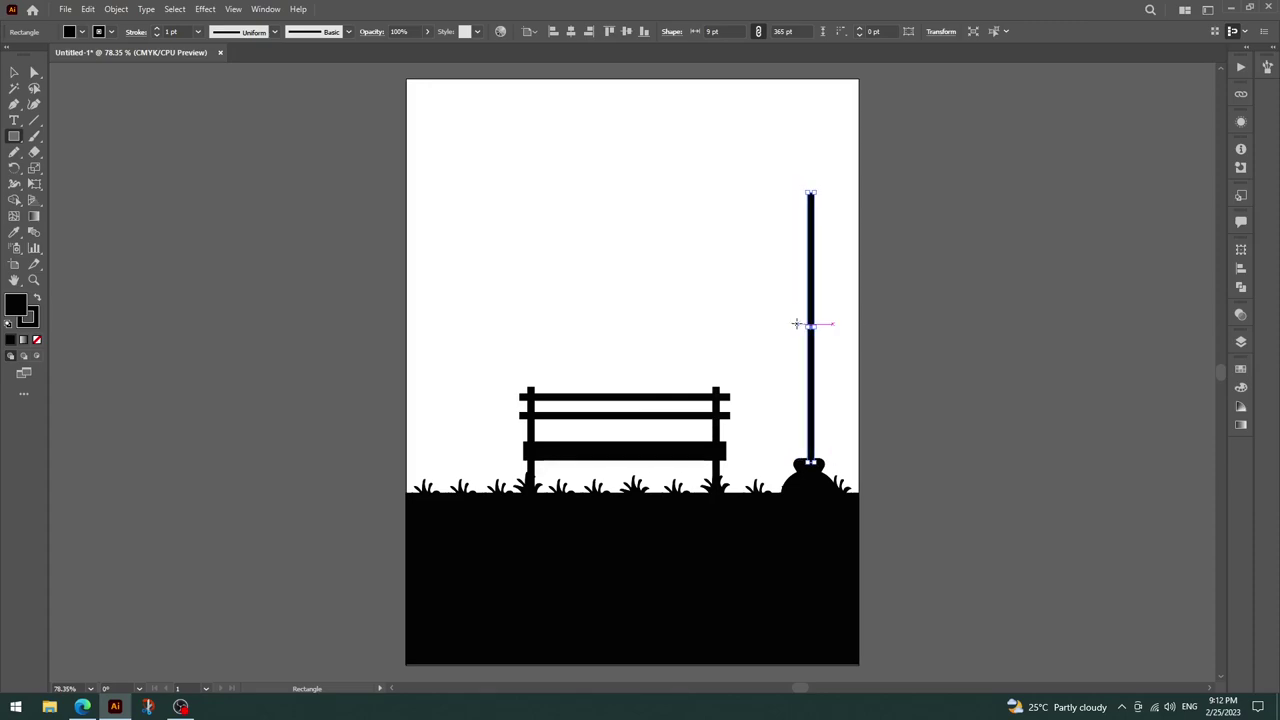
key(Down)
key(Down)
key(Right)
key(Right)
key(Right)
Centre the pole horizontally on the mound and add a 15 × 15 pt circle on top.
key(v)
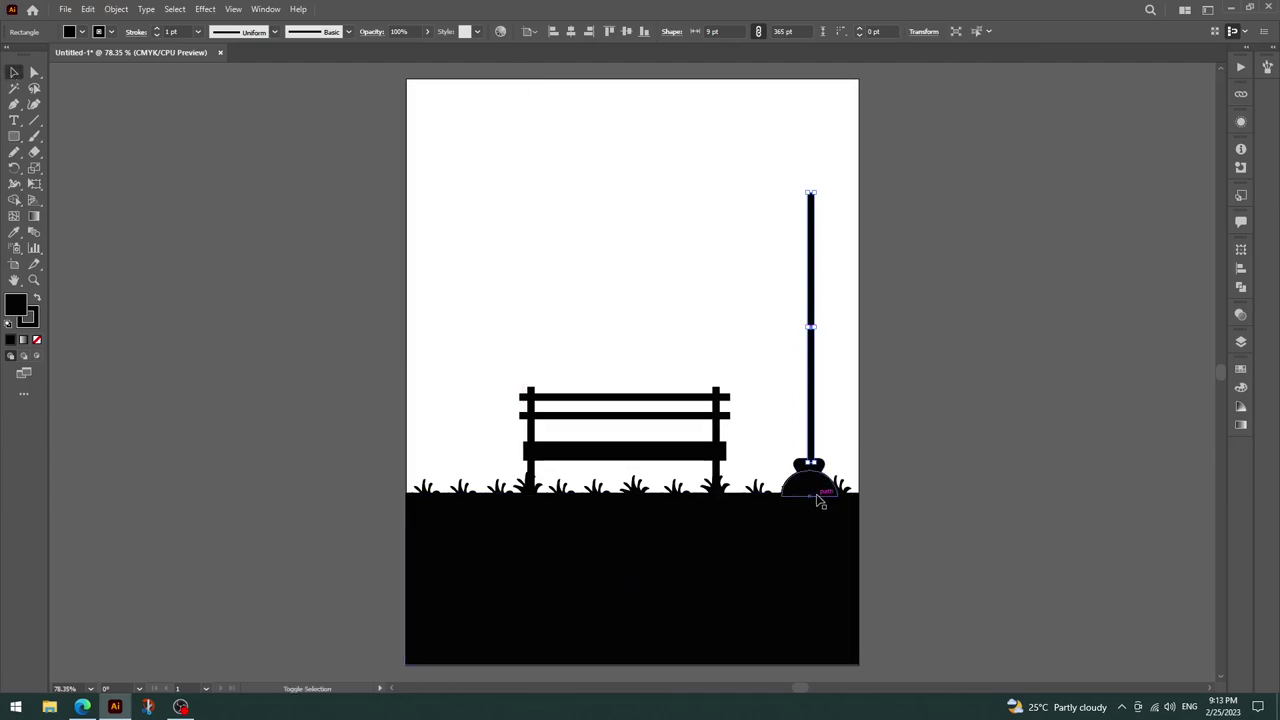
shift+click(820, 496)
click(929, 451)
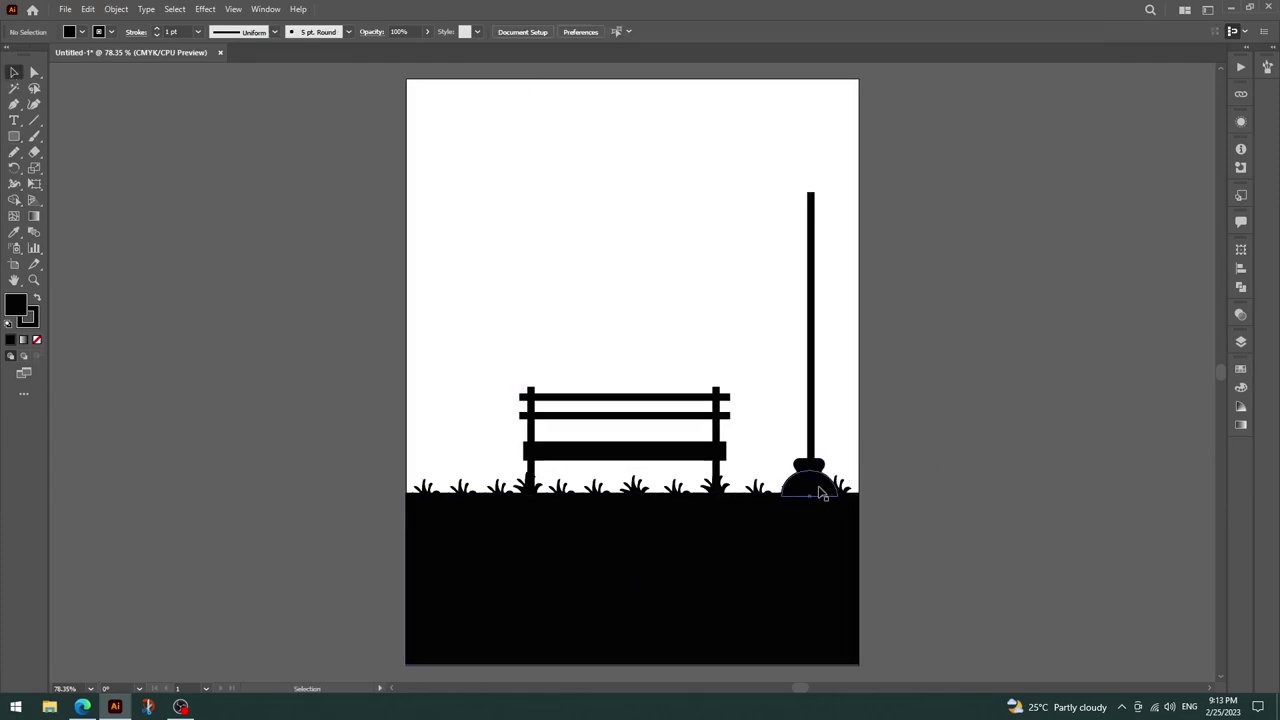
click(820, 493)
key(a)
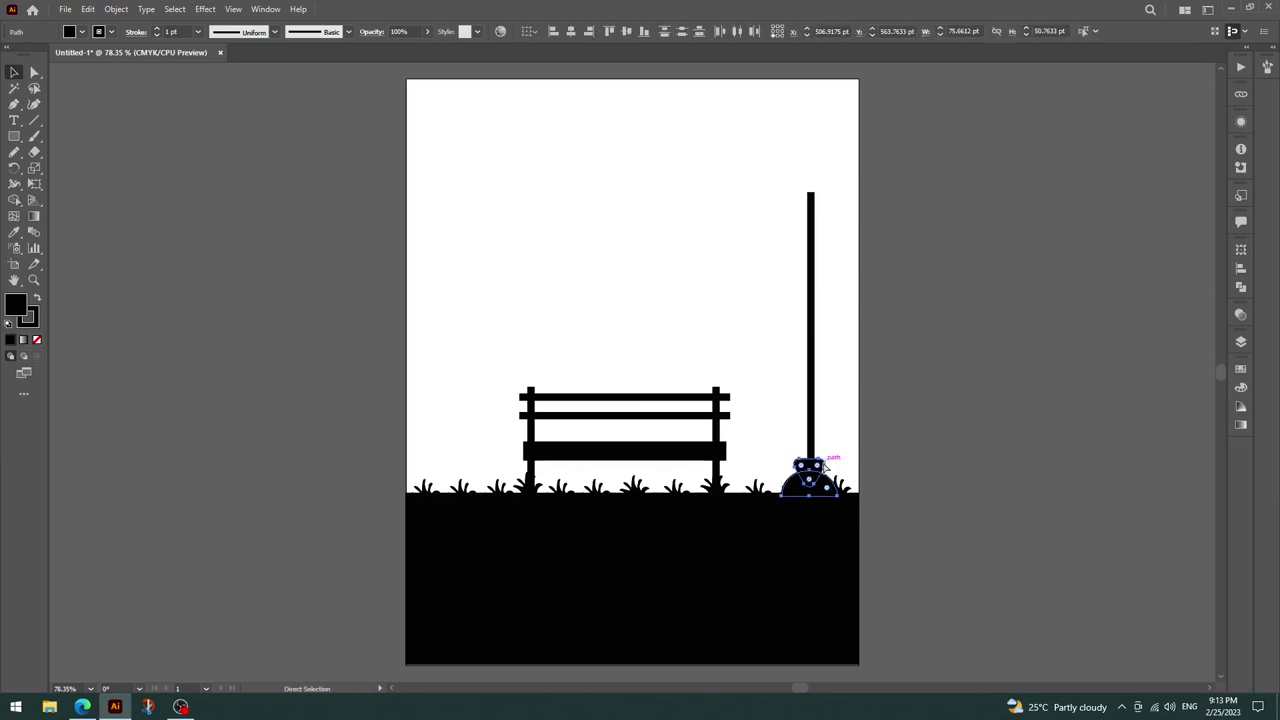
click(962, 435)
click(811, 406)
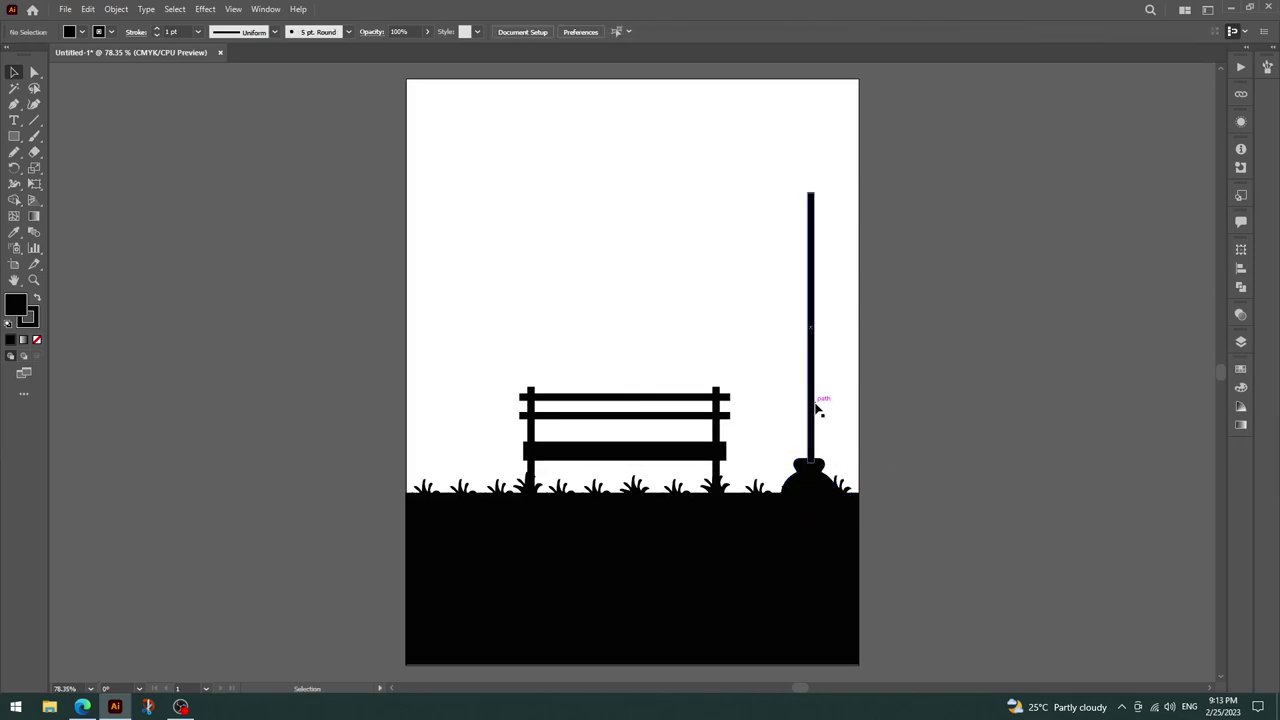
shift+click(814, 480)
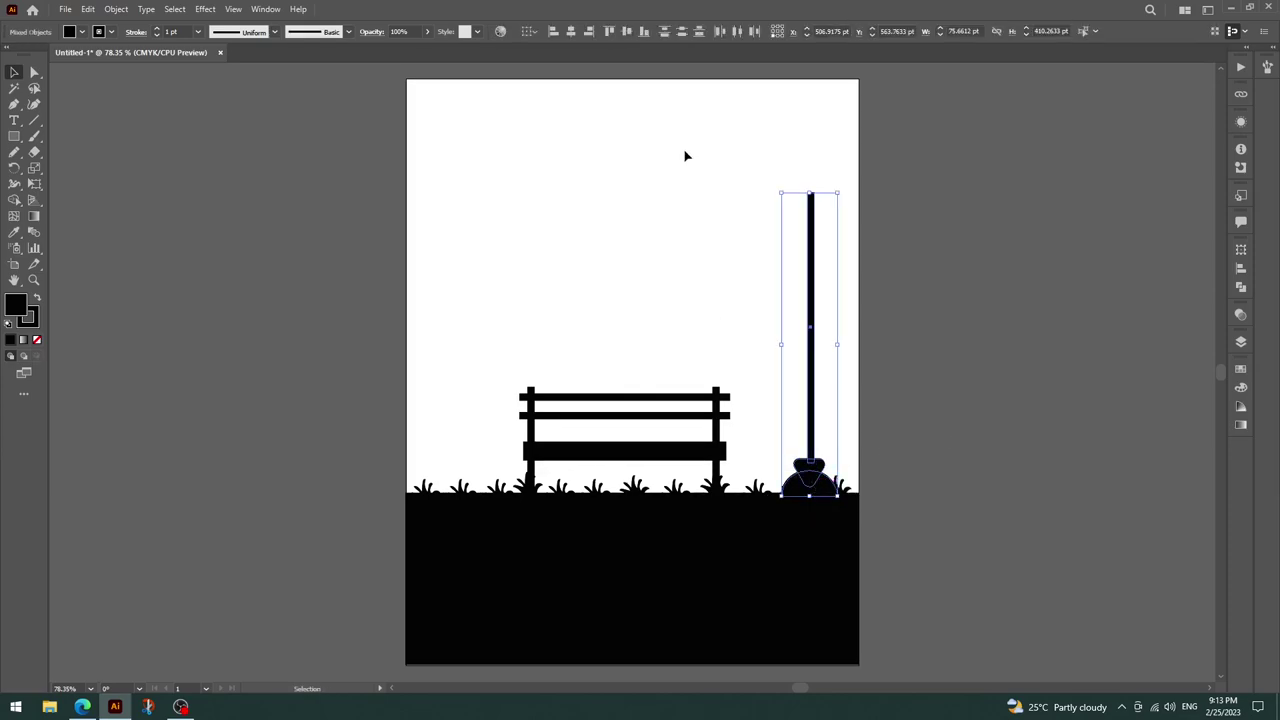
click(578, 33)
click(1024, 264)
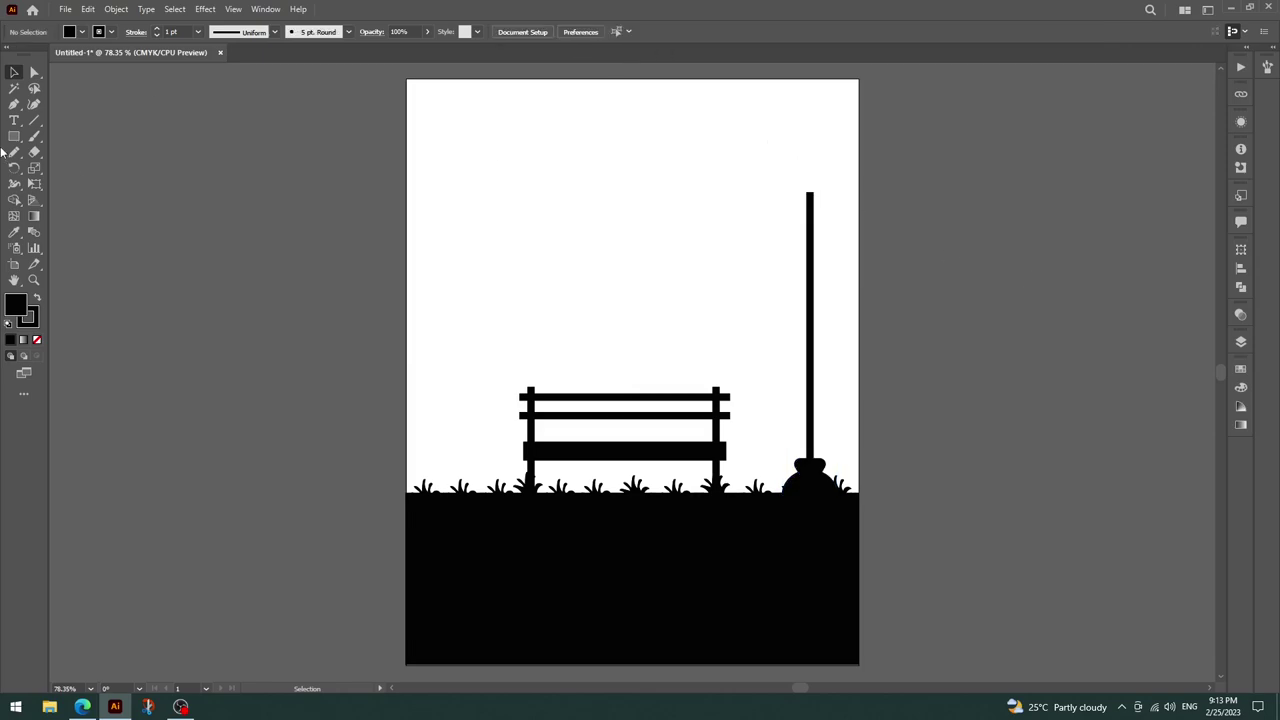
drag(14, 136, 88, 168)
drag(767, 158, 812, 201)
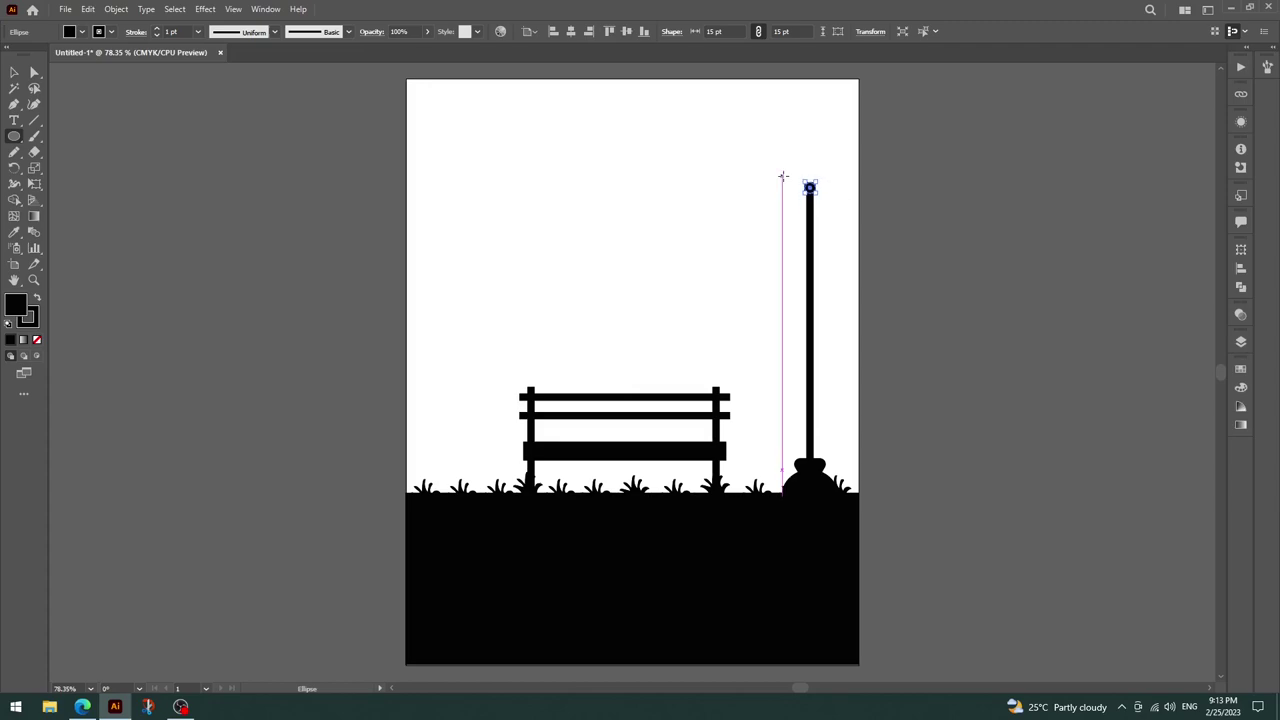
Draw a thin bar left of the pole, tilt it, and set its height to 8 pt.
ctrl+click(731, 197)
key(m)
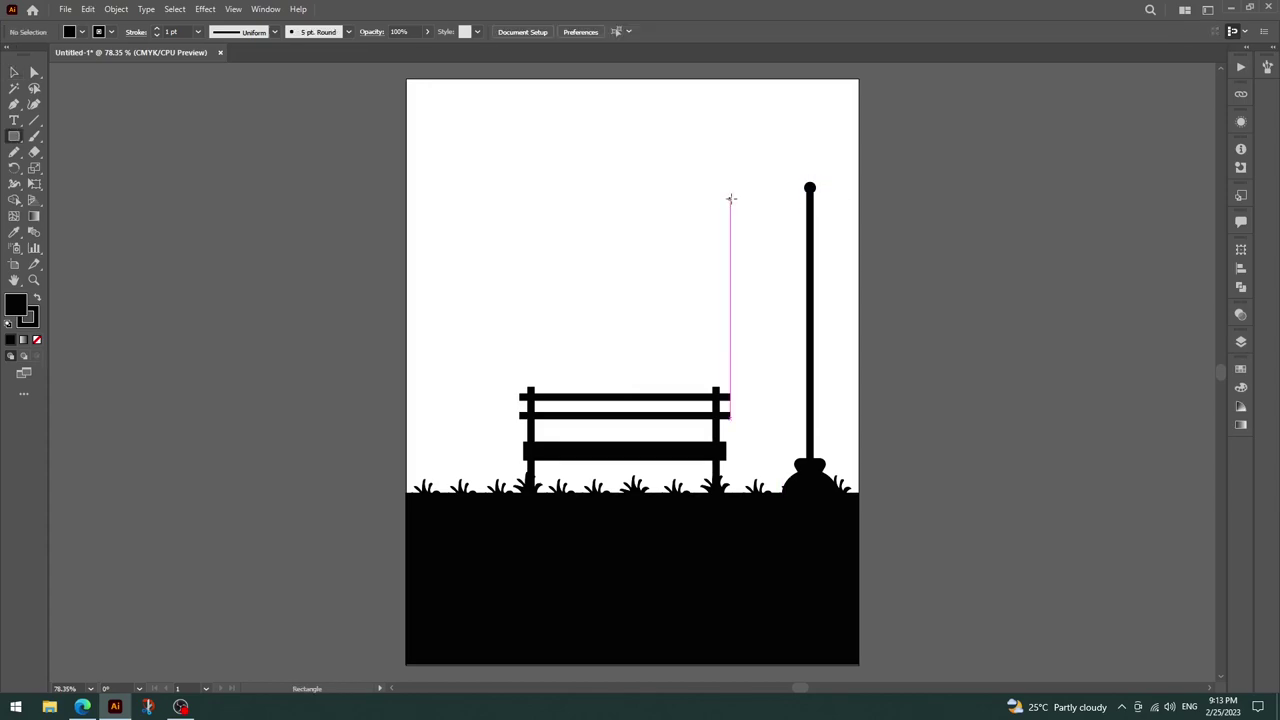
drag(730, 198, 786, 204)
key(ctrl+z)
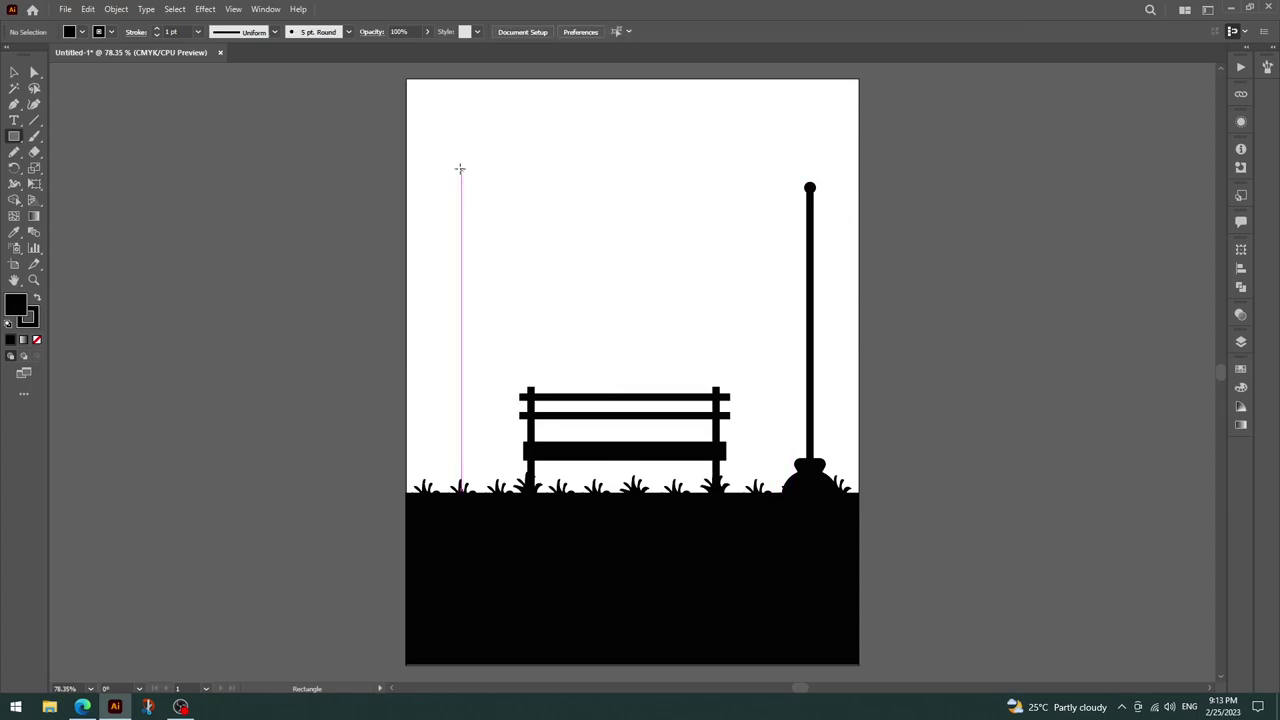
mouse_move(519, 188)
mouse_down()
mouse_move(641, 193)
mouse_move(631, 190)
mouse_up()
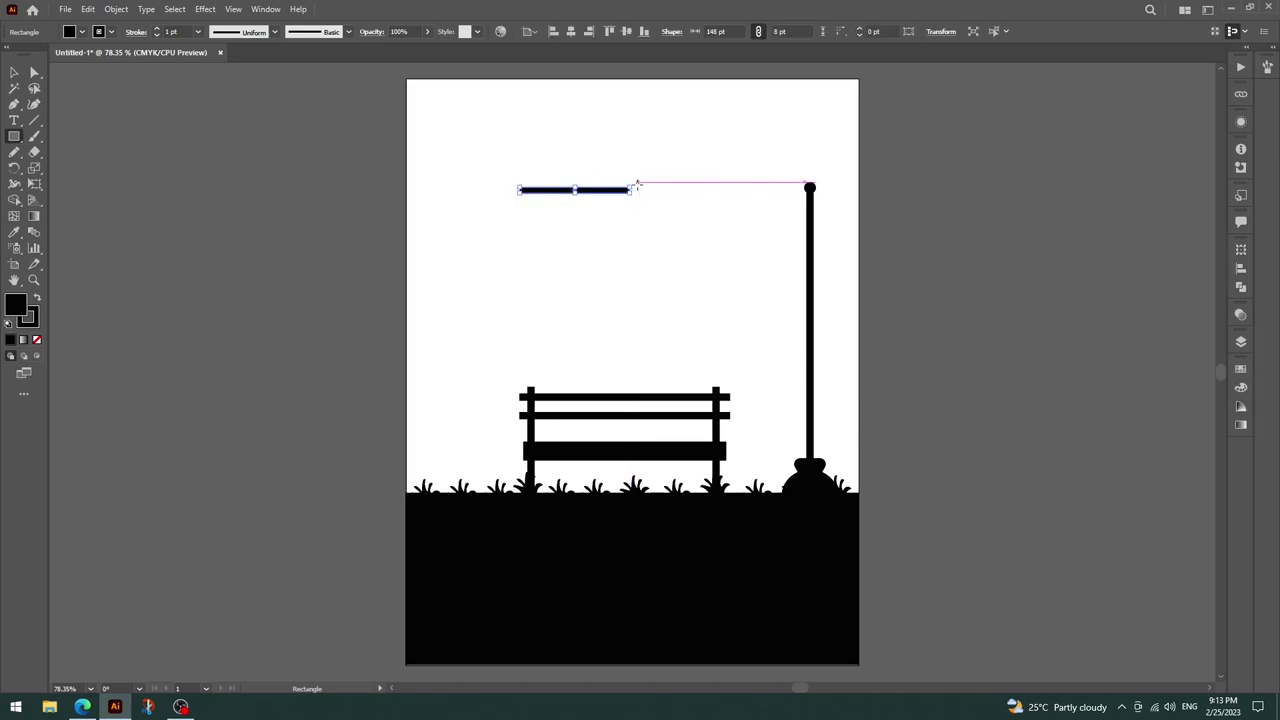
key(v)
drag(648, 195, 650, 211)
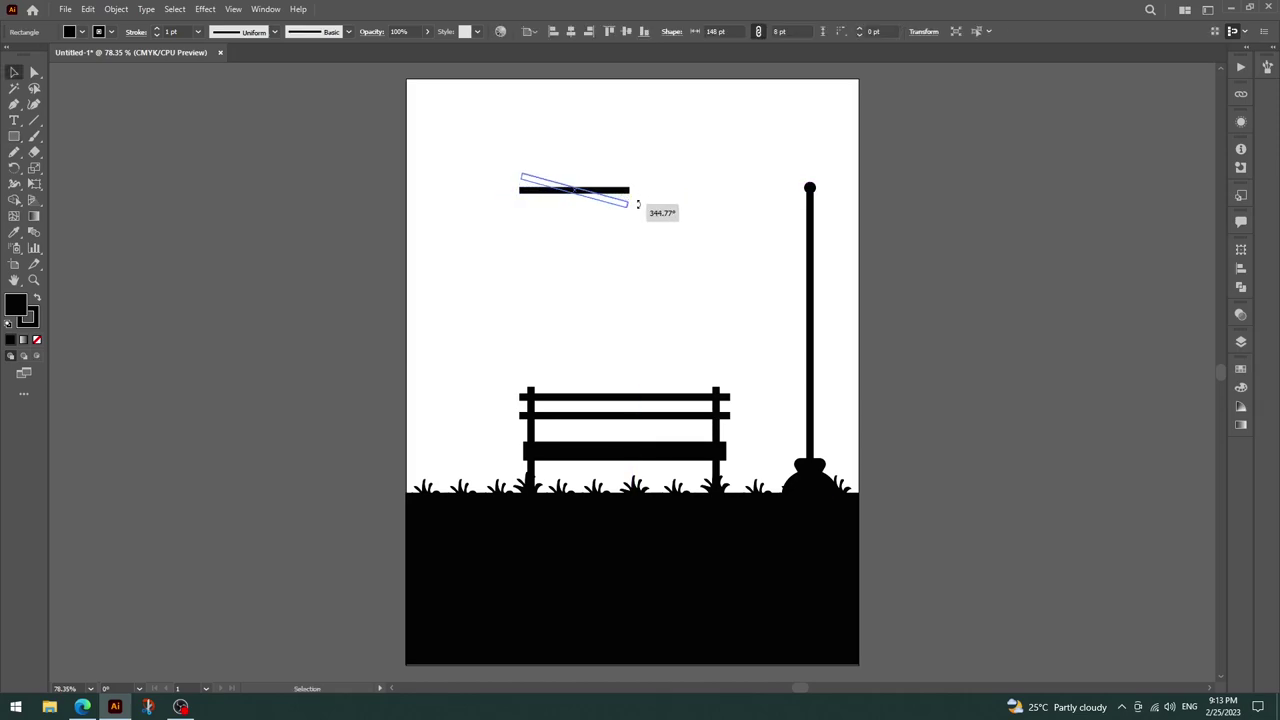
drag(575, 191, 688, 224)
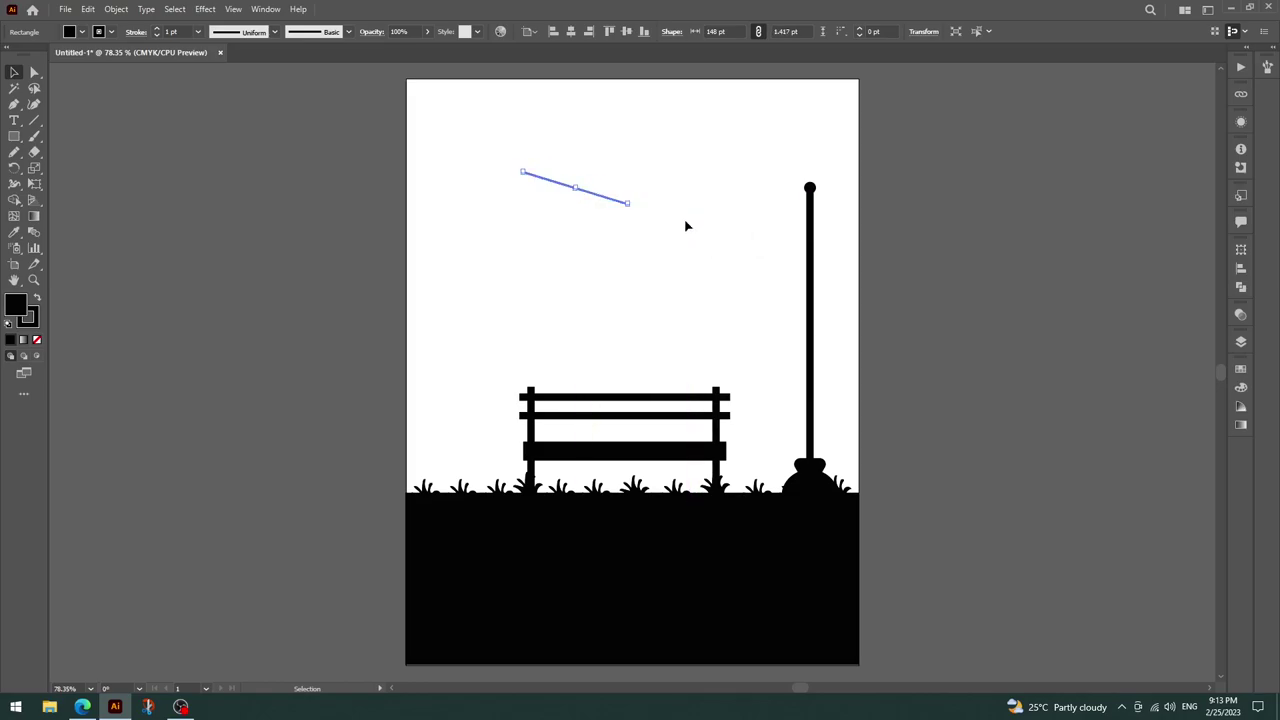
text(8)
key(Return)
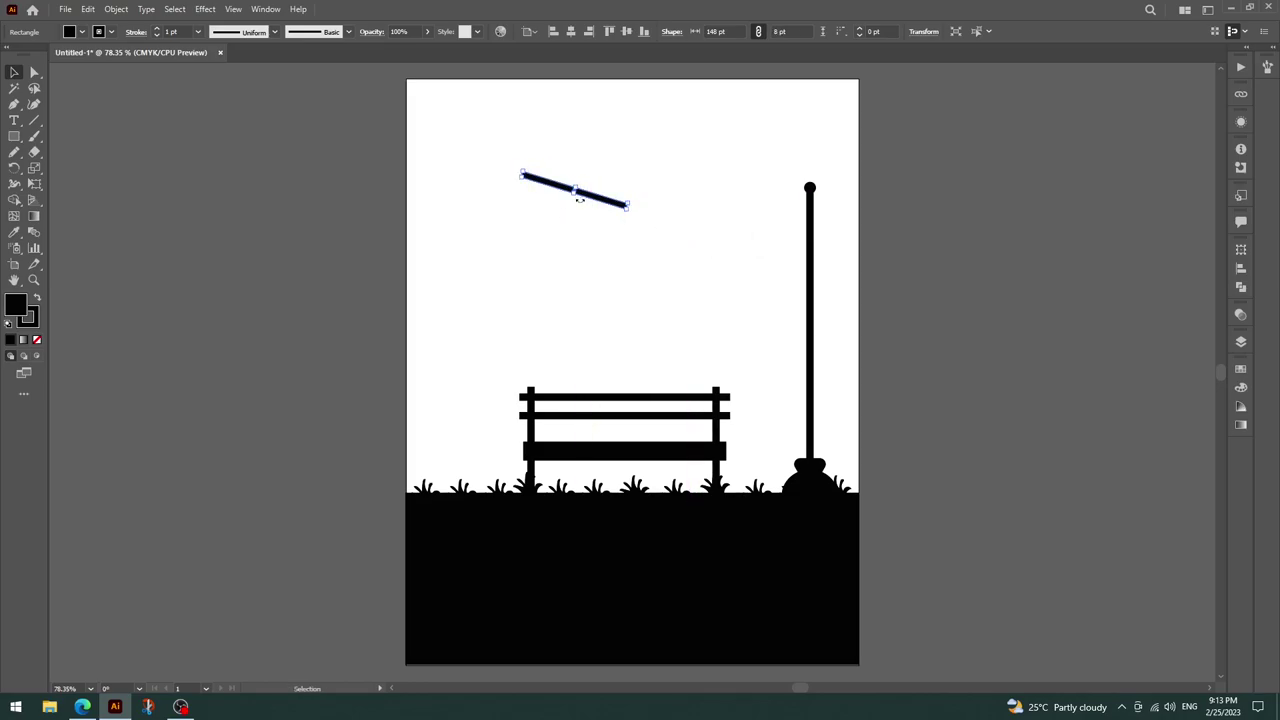
Move the slanted arm to the pole top, shorten it to about 118 pt, and lower it onto the pole.
drag(588, 198, 789, 222)
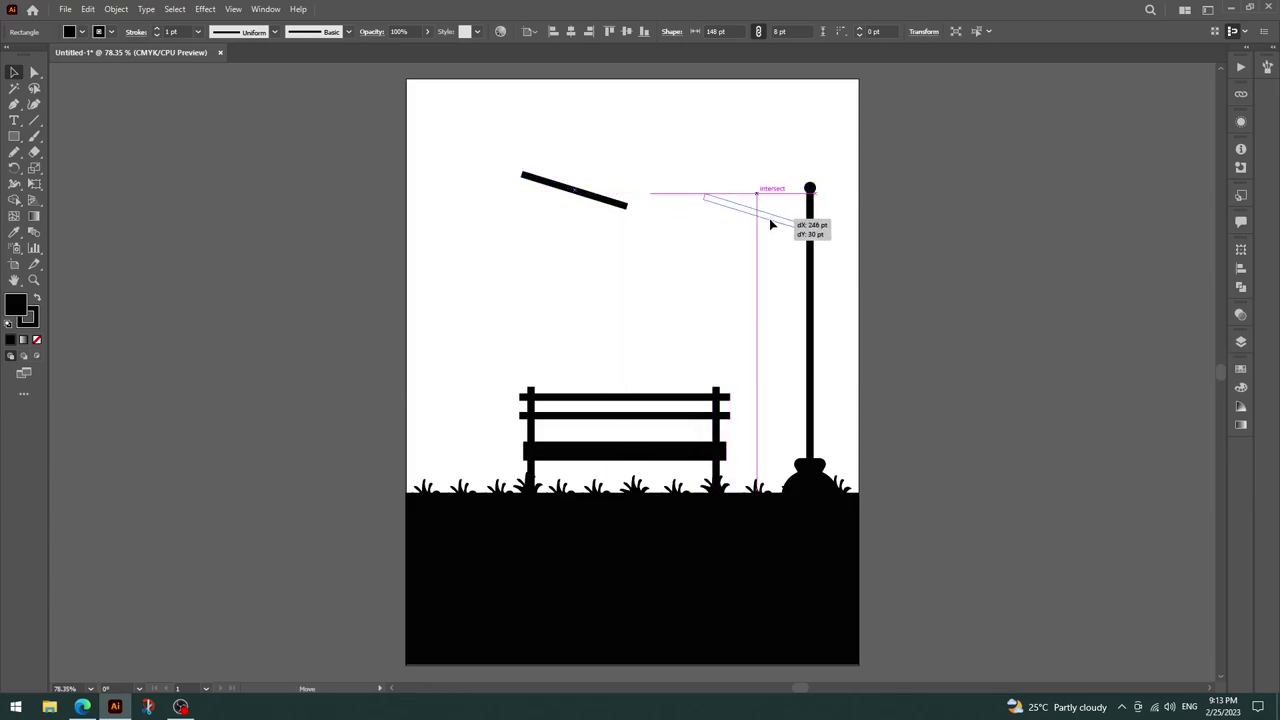
click(886, 217)
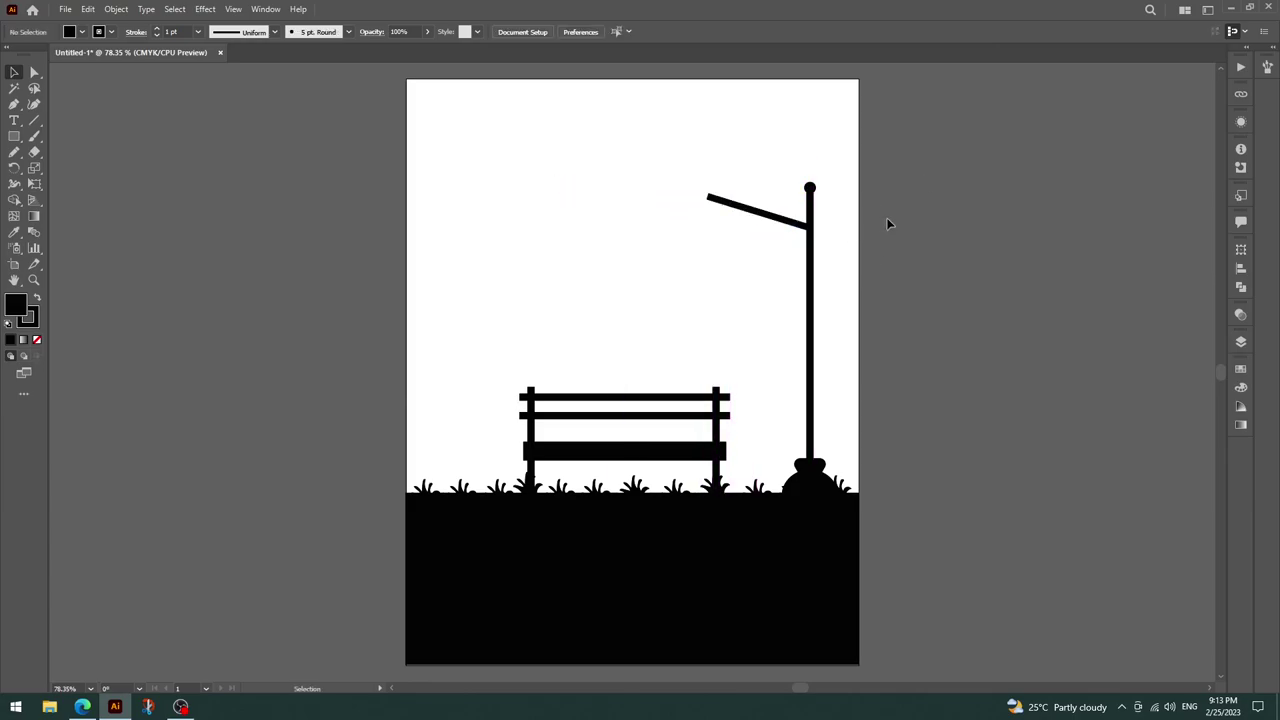
click(750, 212)
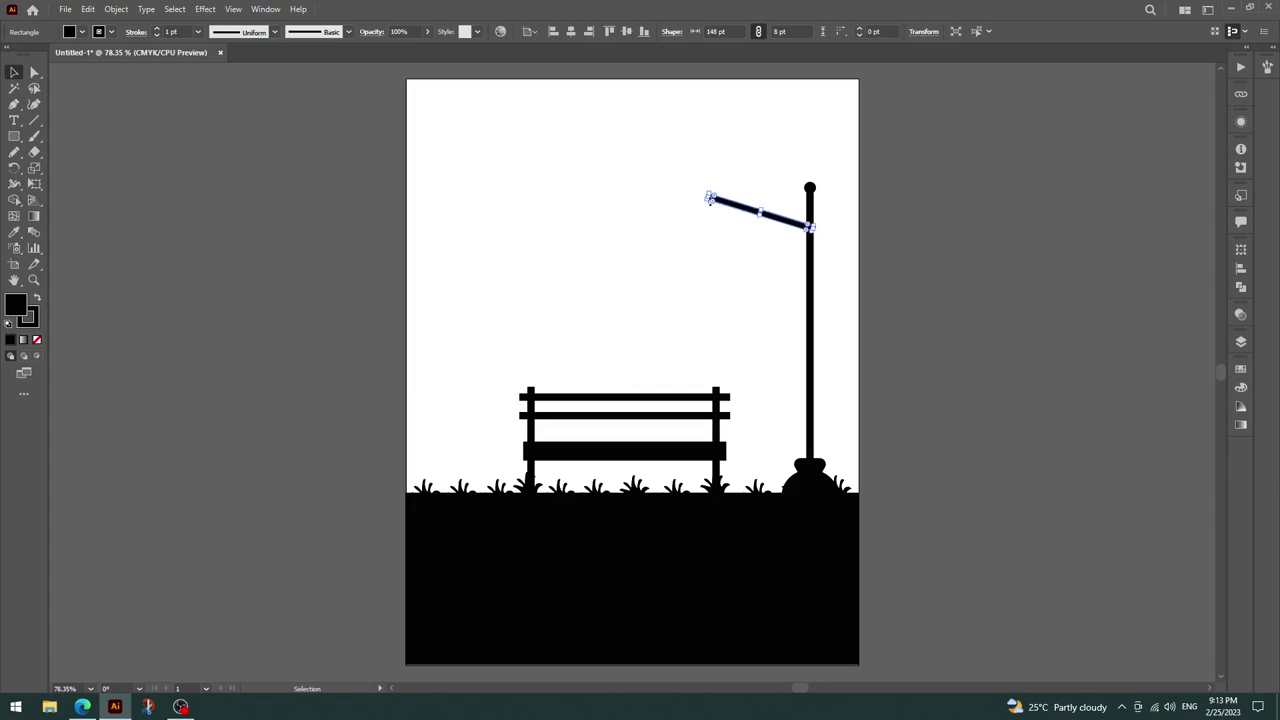
drag(709, 196, 729, 204)
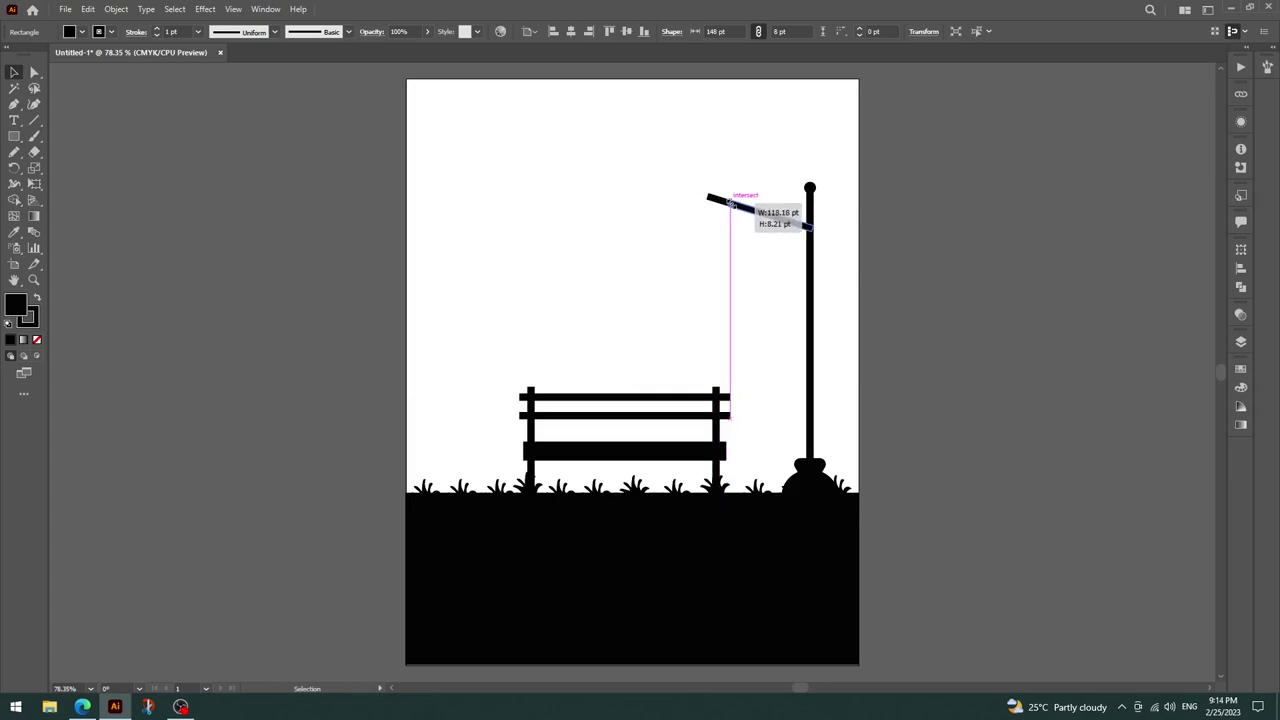
click(906, 220)
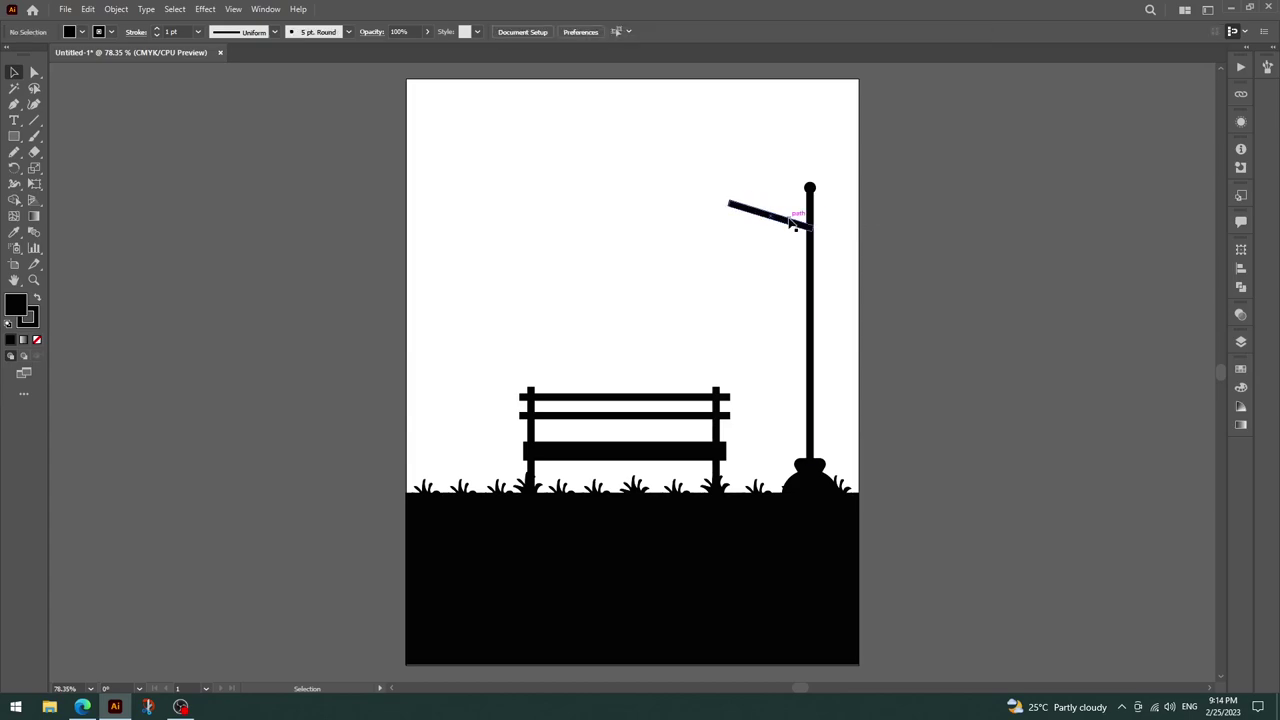
drag(789, 224, 789, 234)
click(919, 228)
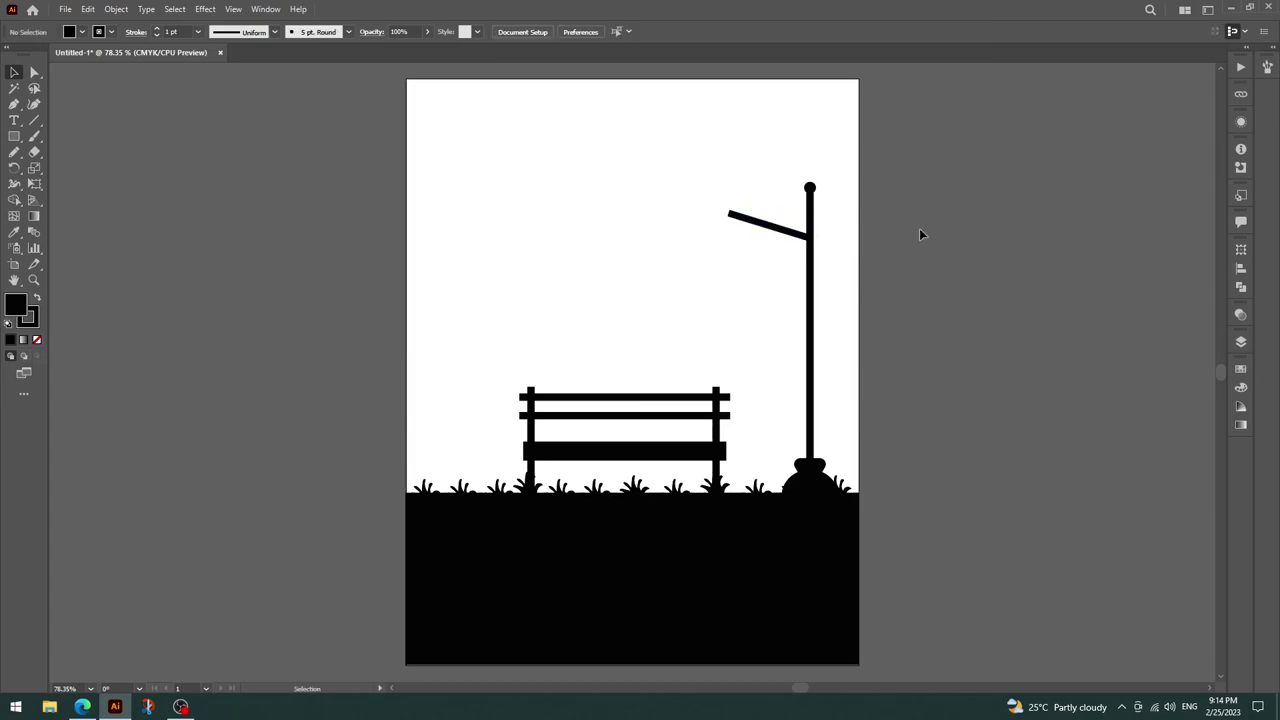
click(811, 204)
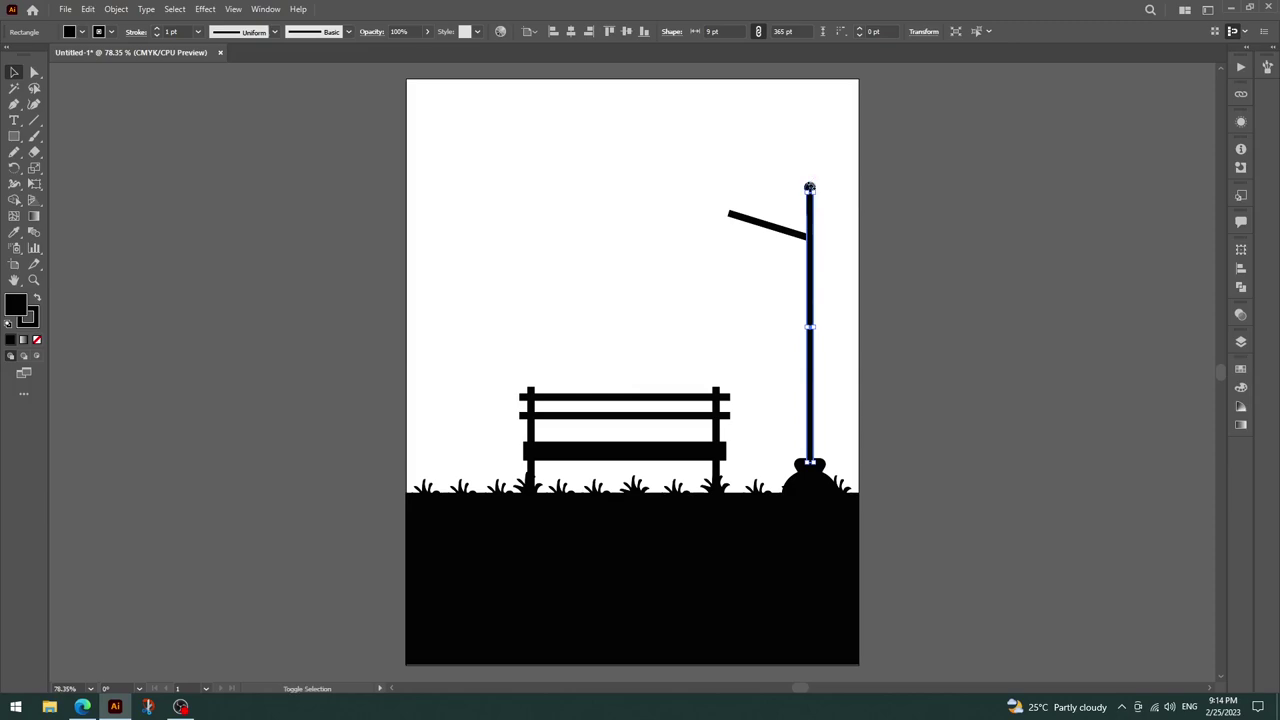
Move the round knob off the pole top and raise the lamp arm higher.
mouse_move(810, 188)
mouse_down()
mouse_move(838, 182)
mouse_move(810, 152)
mouse_up()
shift+click(806, 190)
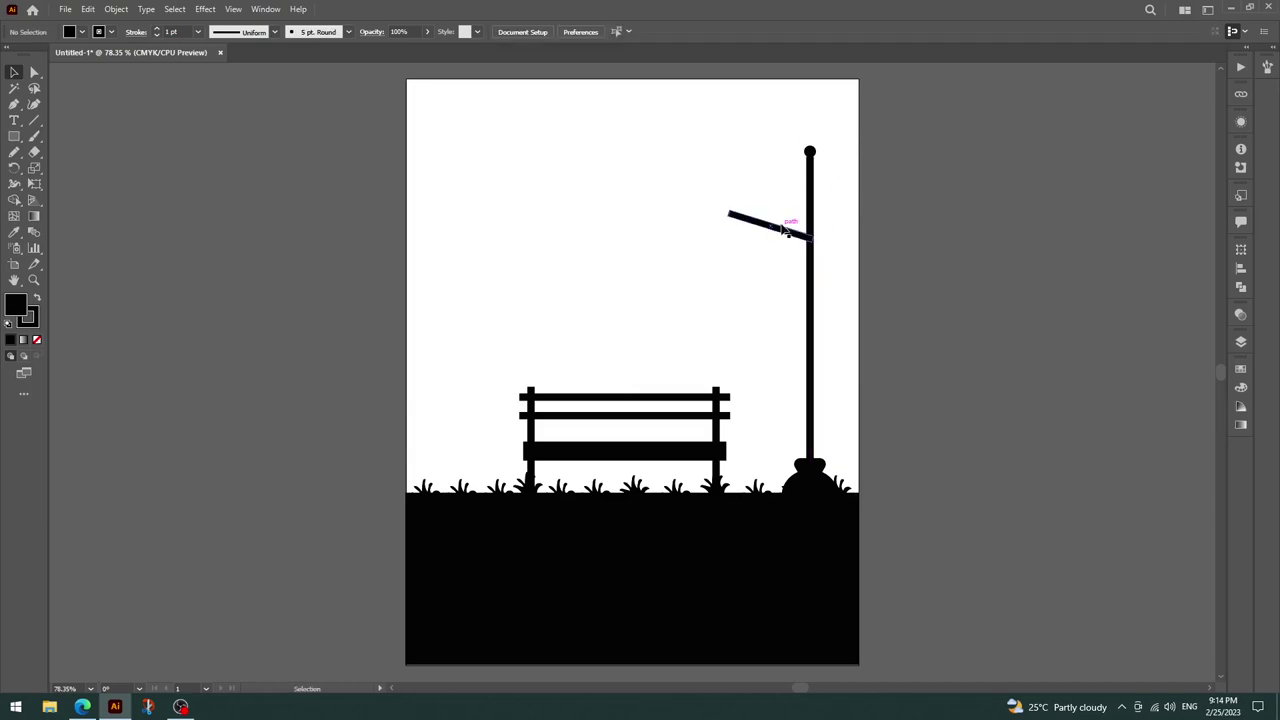
mouse_move(773, 229)
mouse_down()
mouse_move(771, 200)
mouse_move(737, 168)
mouse_up()
click(852, 205)
Add an 88 × 8 pt horizontal bar at the arm's upper end, checking the reference photo.
key(m)
drag(625, 170, 715, 174)
key(v)
click(477, 466)
click(83, 707)
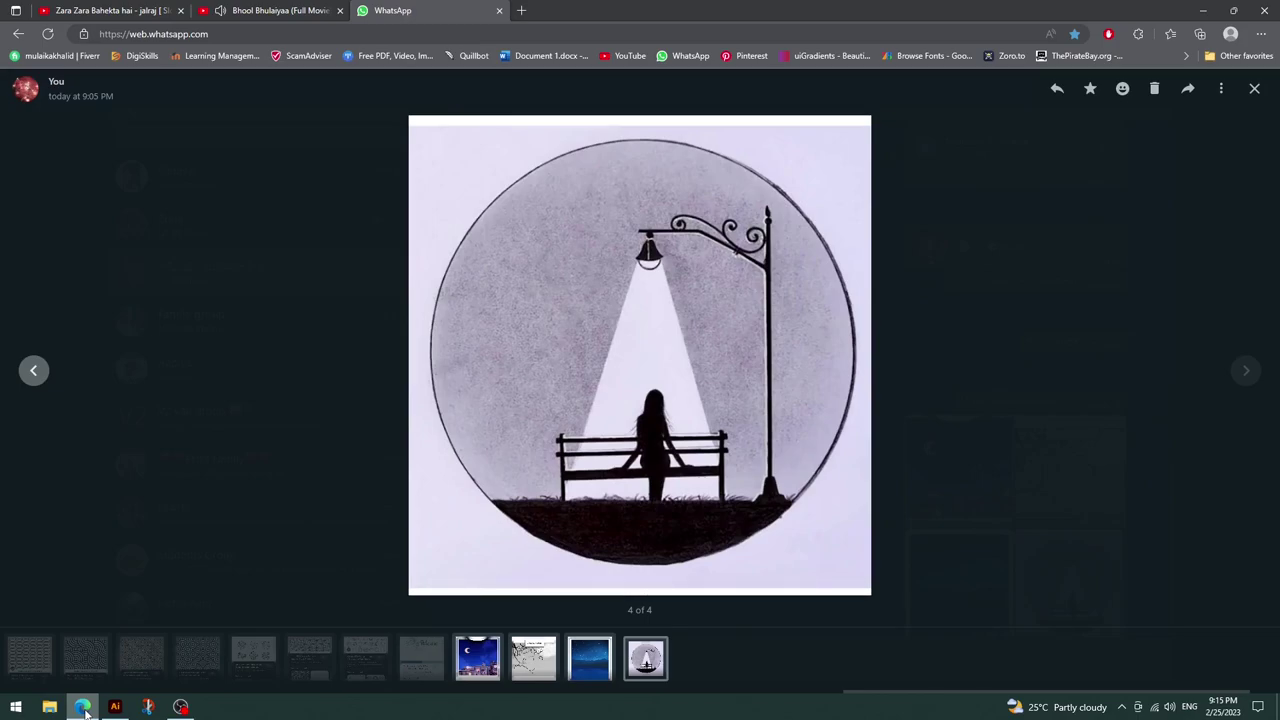
click(83, 707)
Stretch the lamp arm's horizontal end bar leftward until it is about 102 pt wide.
click(711, 169)
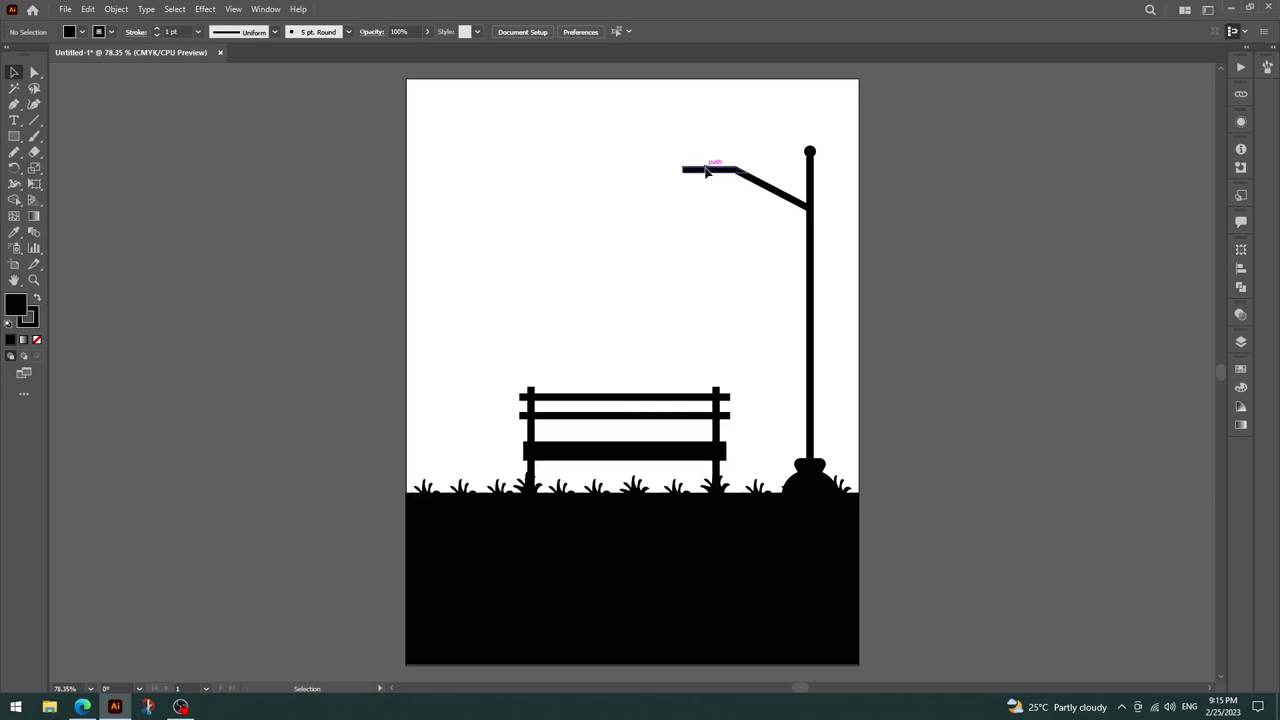
drag(675, 173, 670, 167)
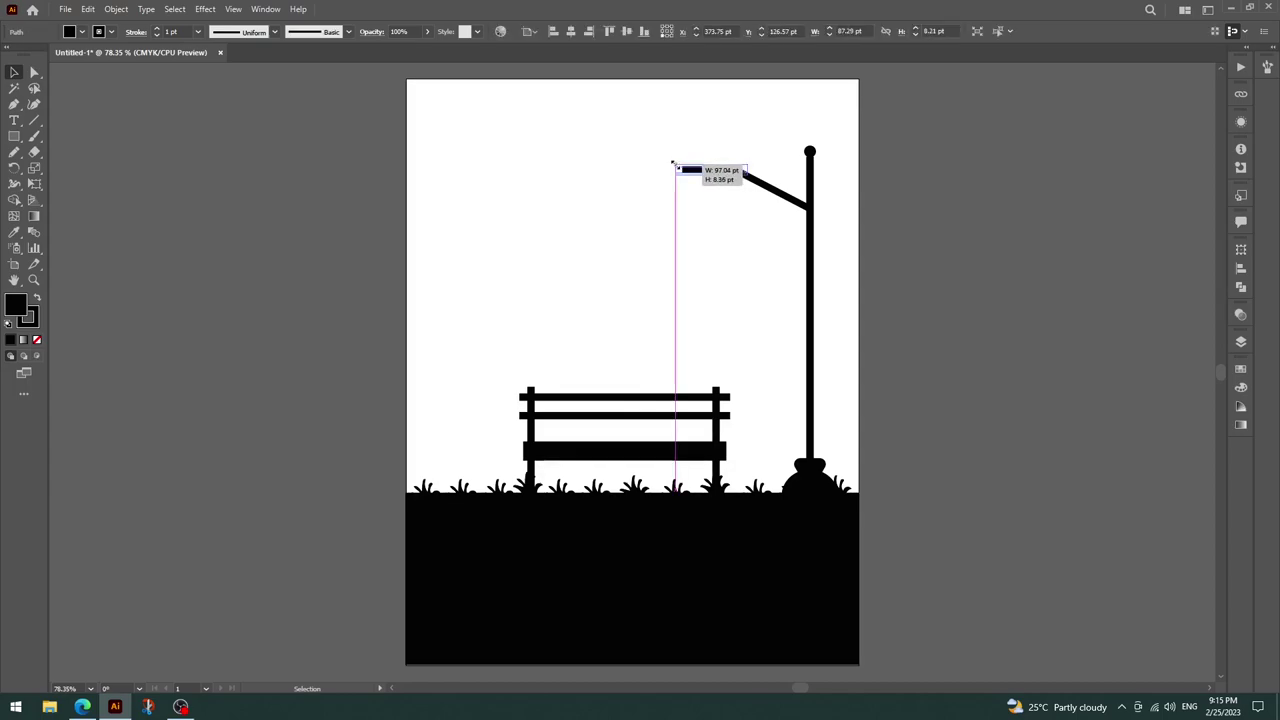
drag(670, 167, 681, 169)
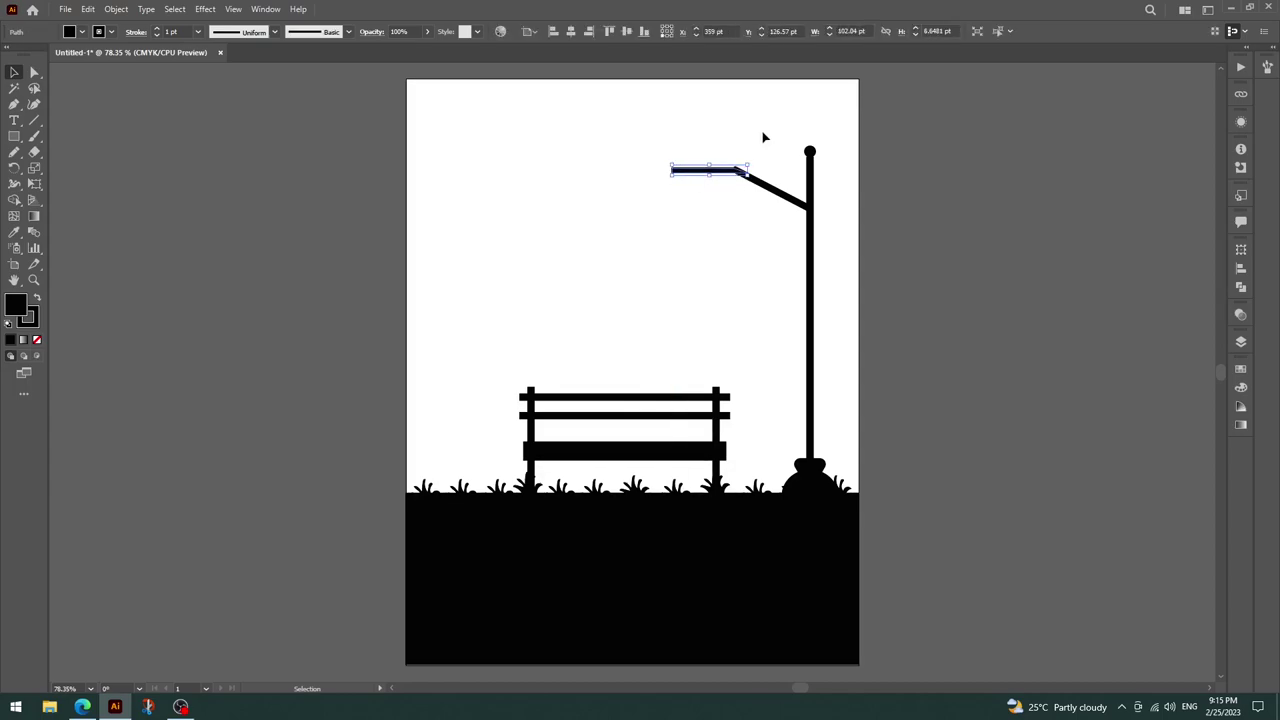
click(966, 182)
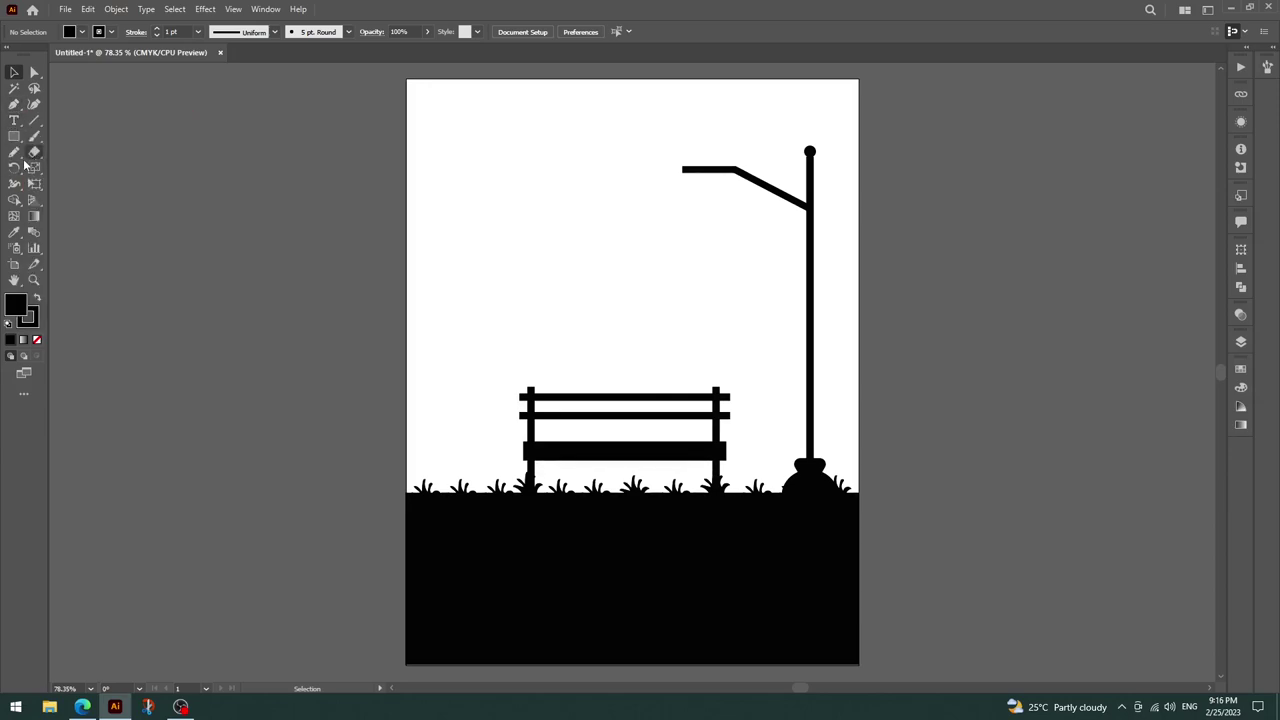
Draw a trial ellipse under the lamp arm, then delete it.
drag(13, 140, 58, 168)
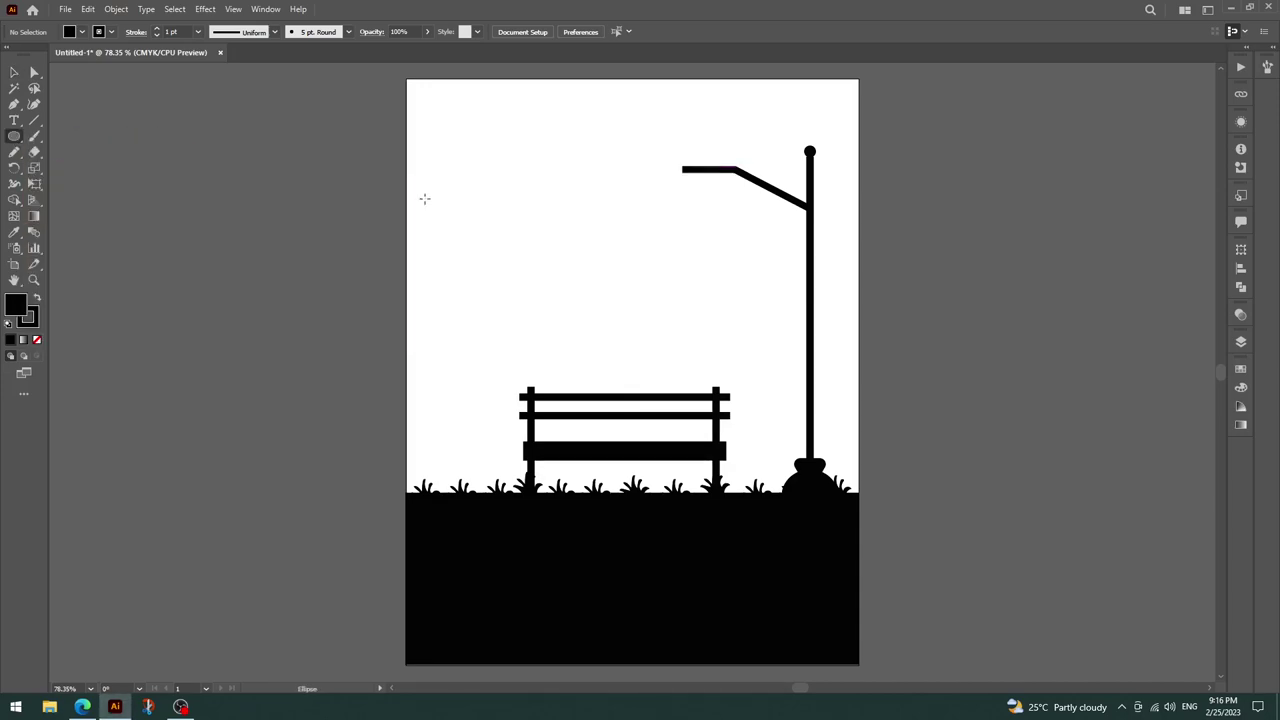
mouse_move(564, 198)
mouse_down()
mouse_move(594, 220)
mouse_move(696, 197)
mouse_move(689, 181)
mouse_up()
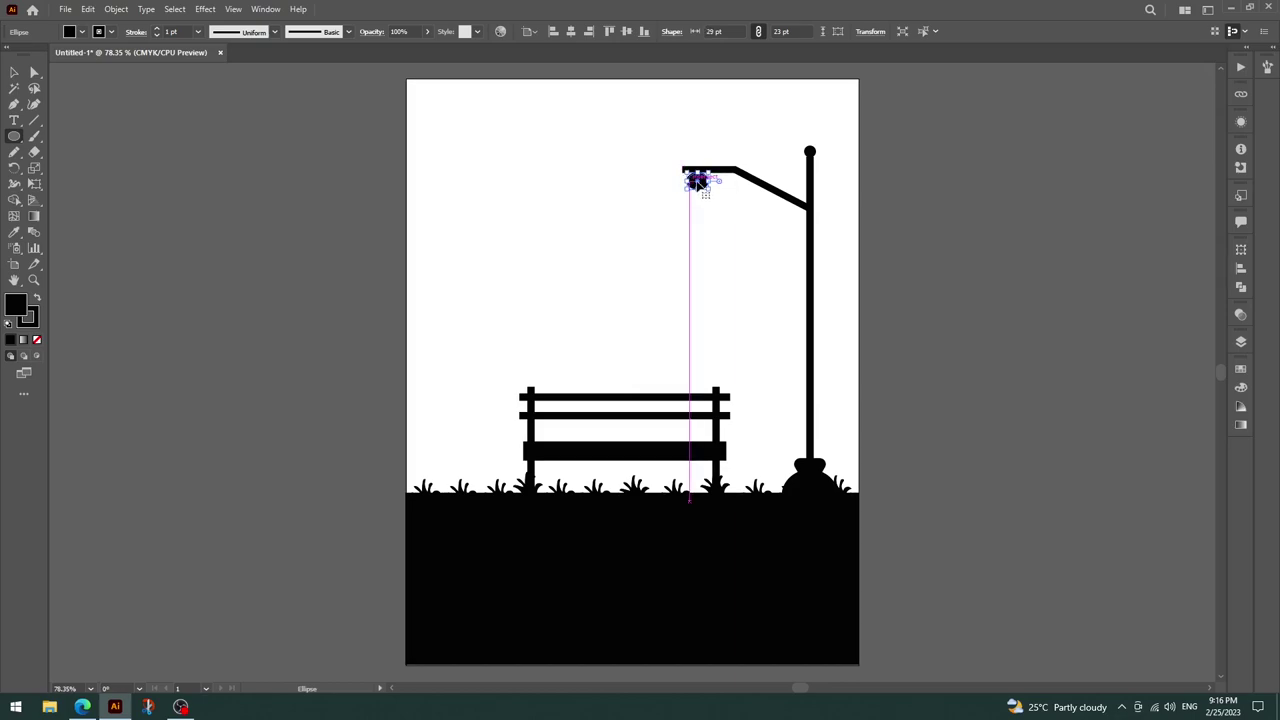
click(640, 210)
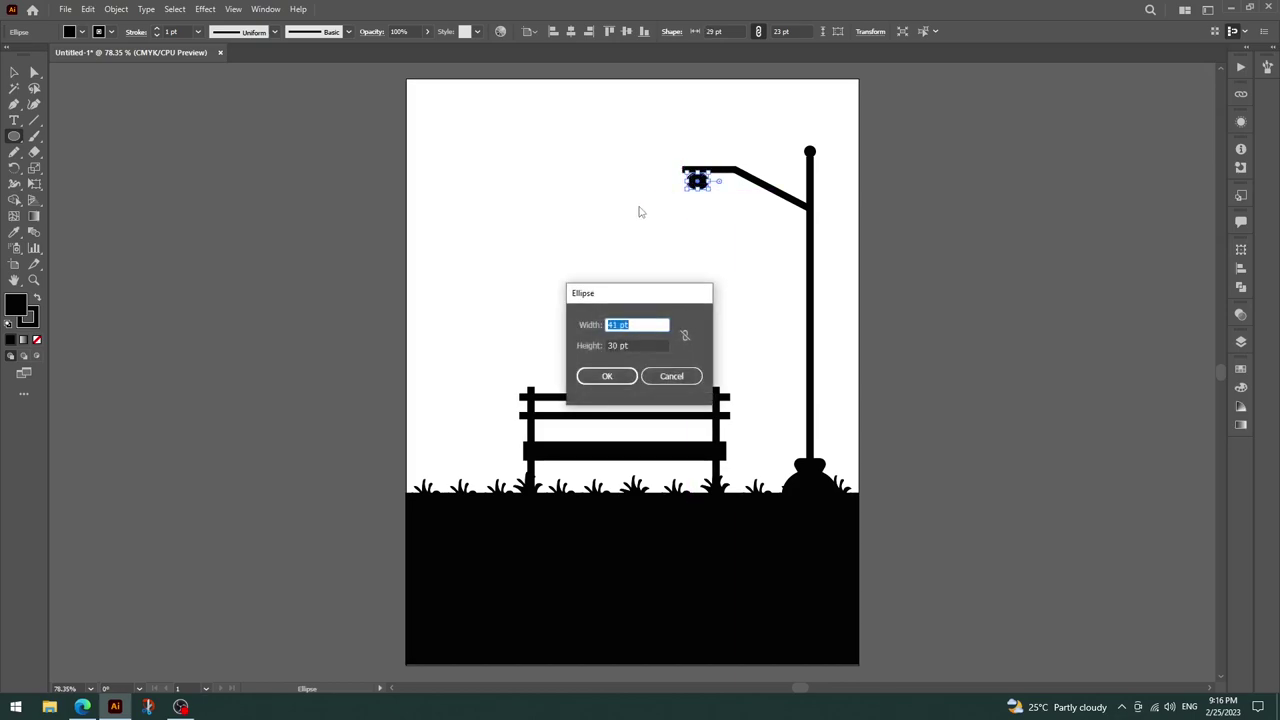
click(674, 377)
key(v)
click(603, 268)
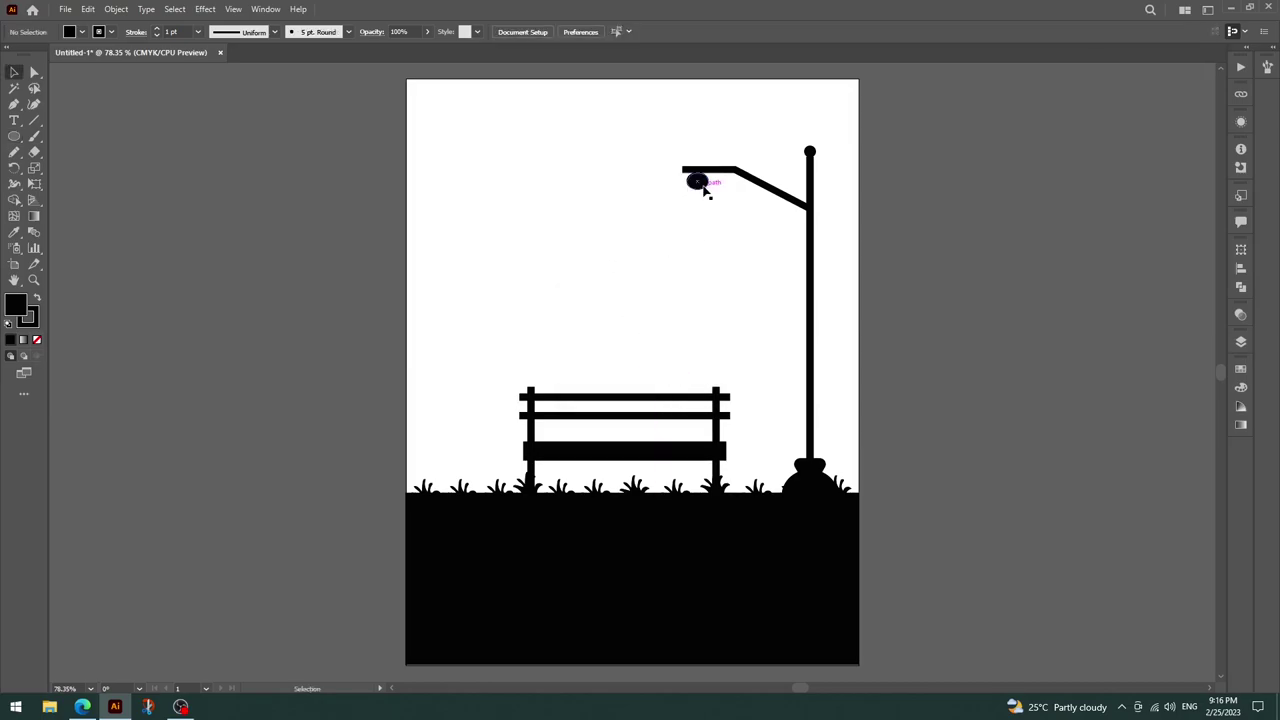
click(697, 180)
key(Delete)
Draw a 30 pt black circle under the arm's left end, plus a square below for the shade.
click(14, 137)
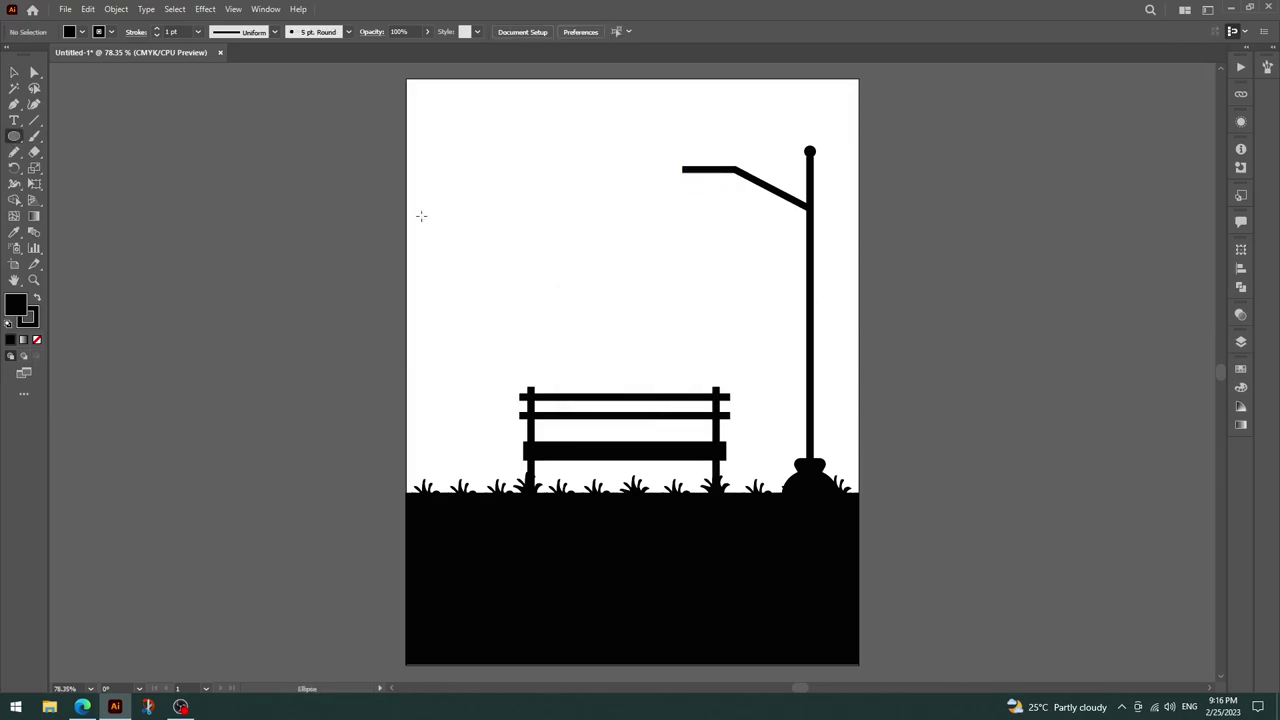
click(542, 240)
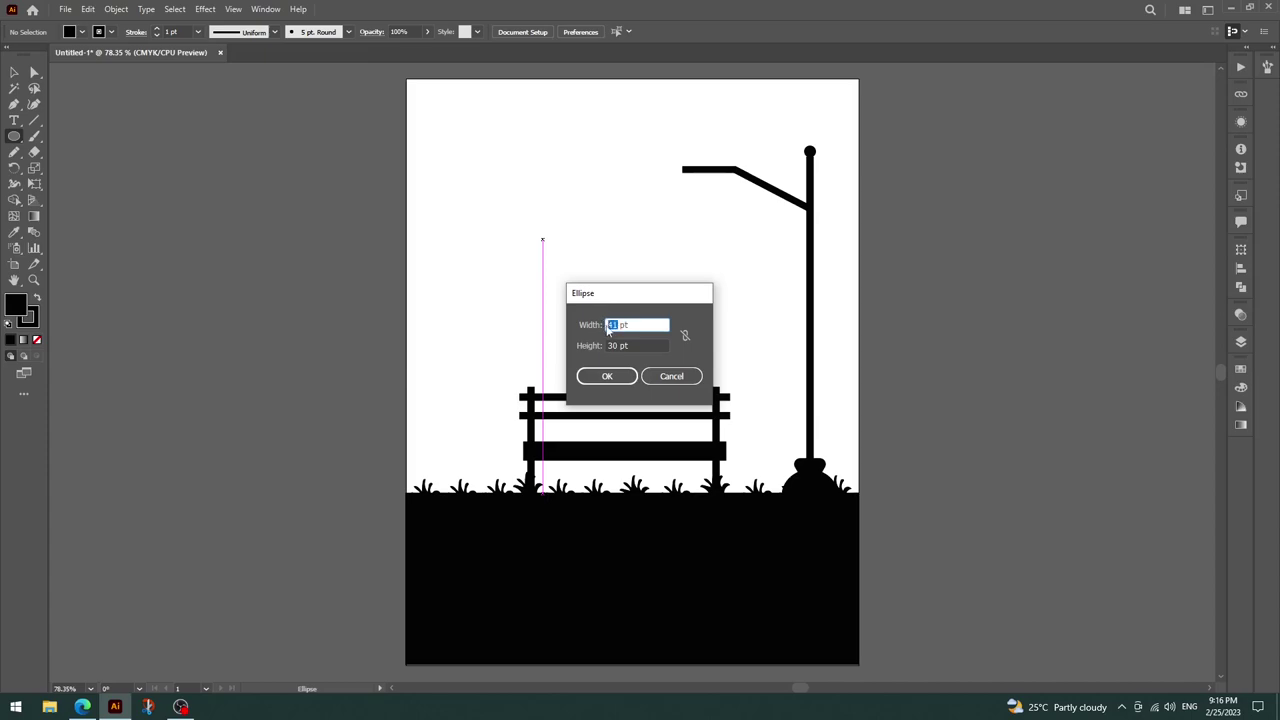
click(607, 376)
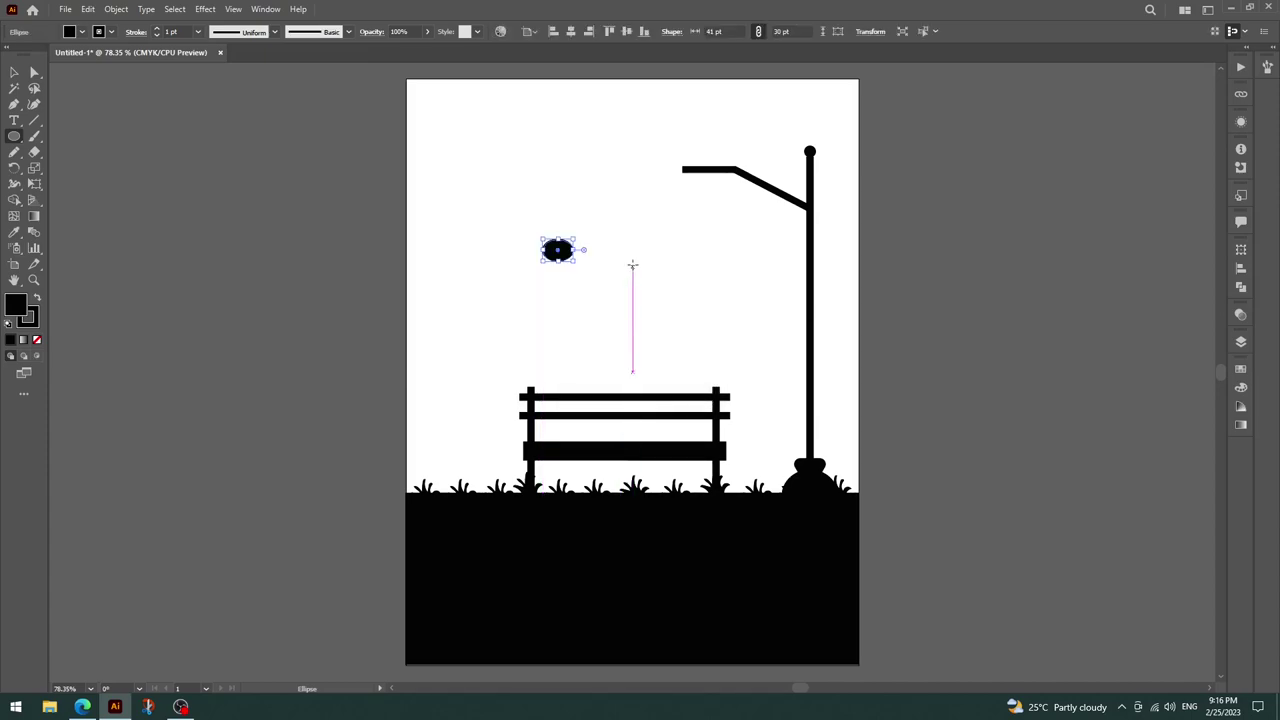
mouse_move(581, 258)
mouse_down()
mouse_move(566, 249)
mouse_move(565, 261)
mouse_up()
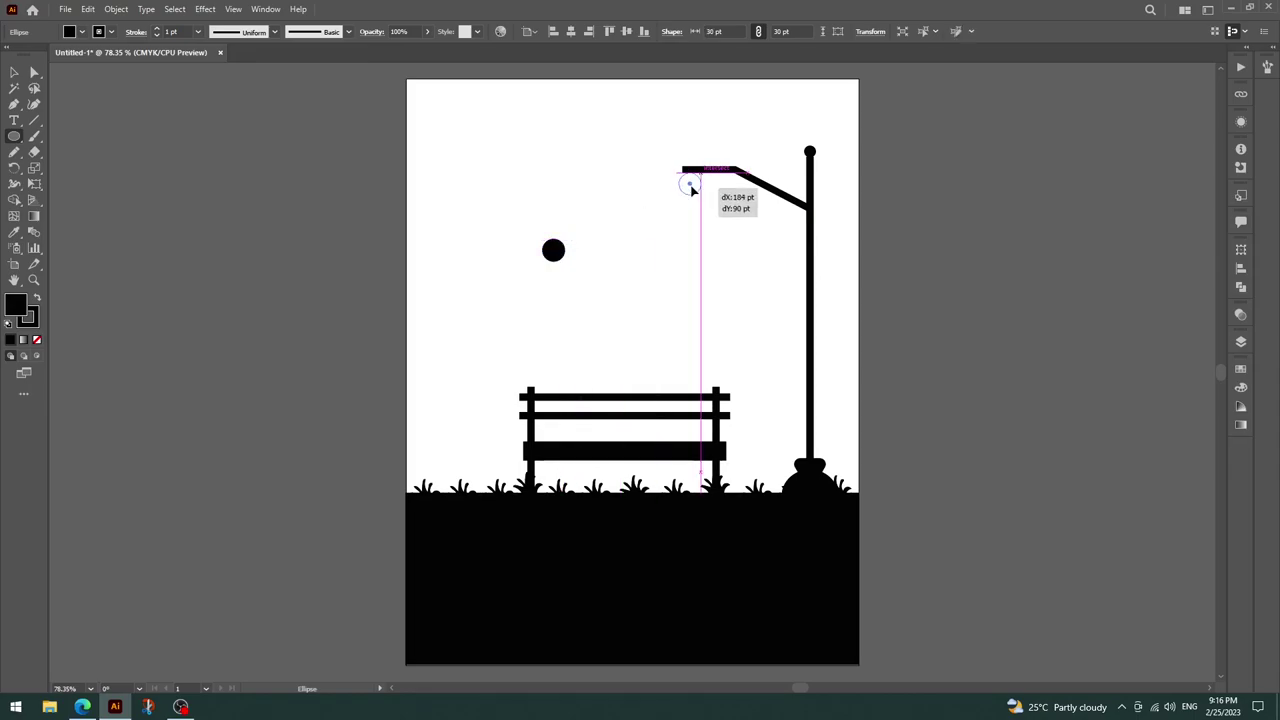
drag(694, 187, 693, 185)
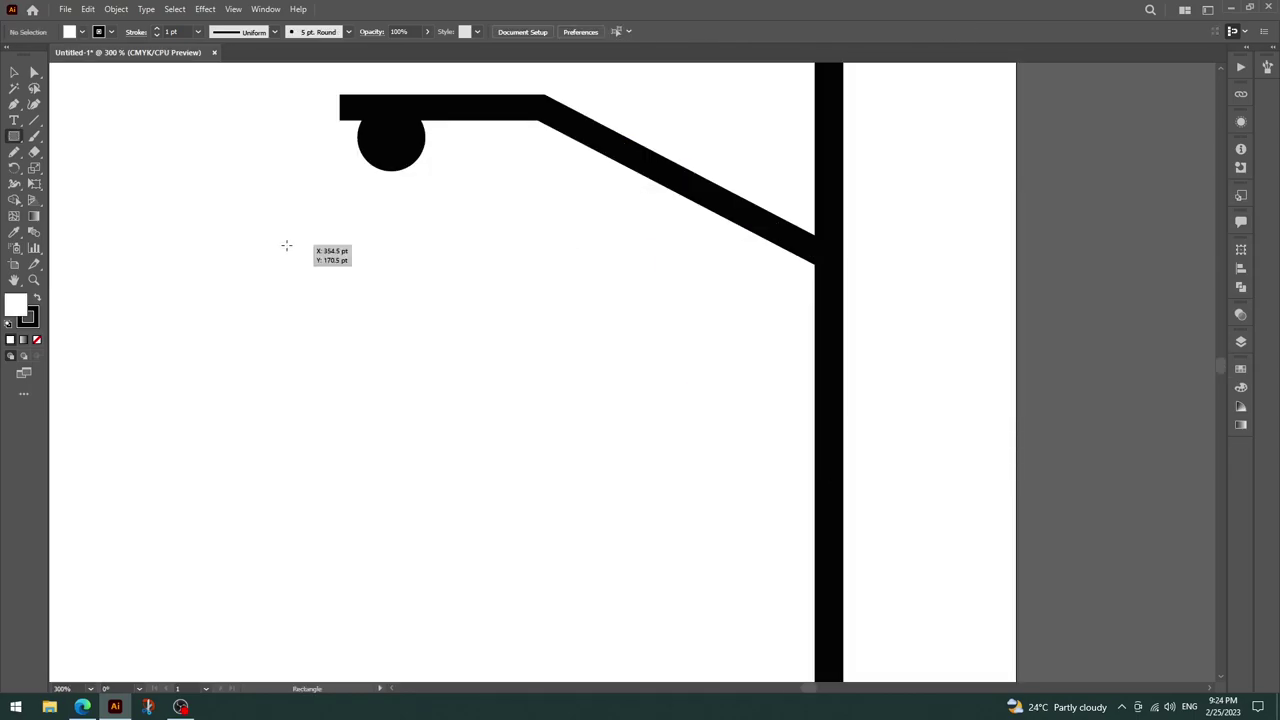
drag(286, 244, 415, 370)
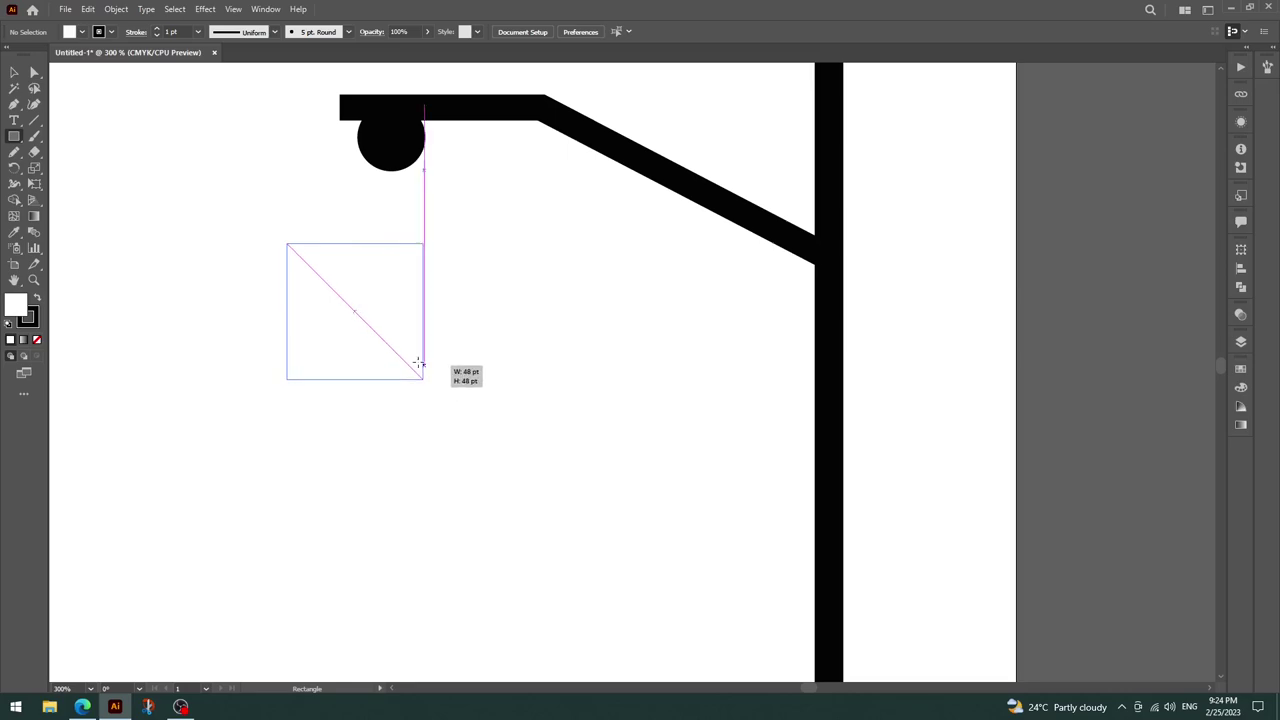
Move the square up against the bulb and round its top corners into a dome.
drag(349, 311, 390, 230)
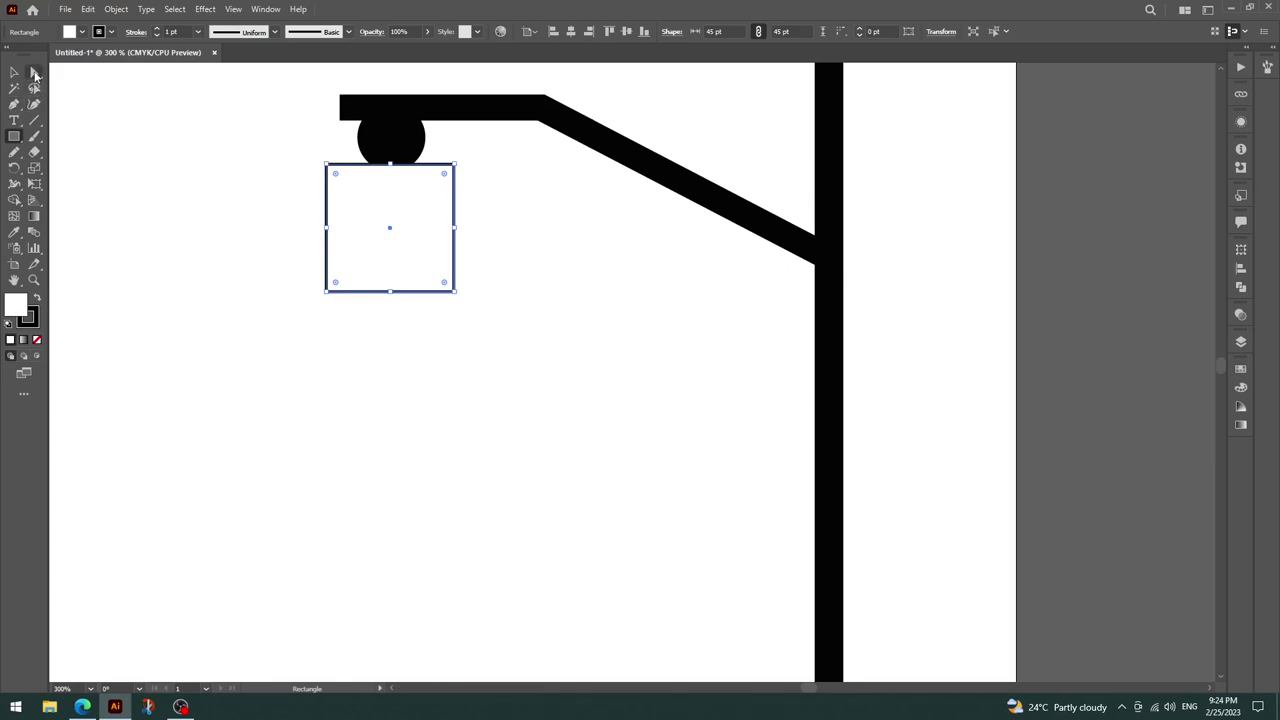
click(34, 73)
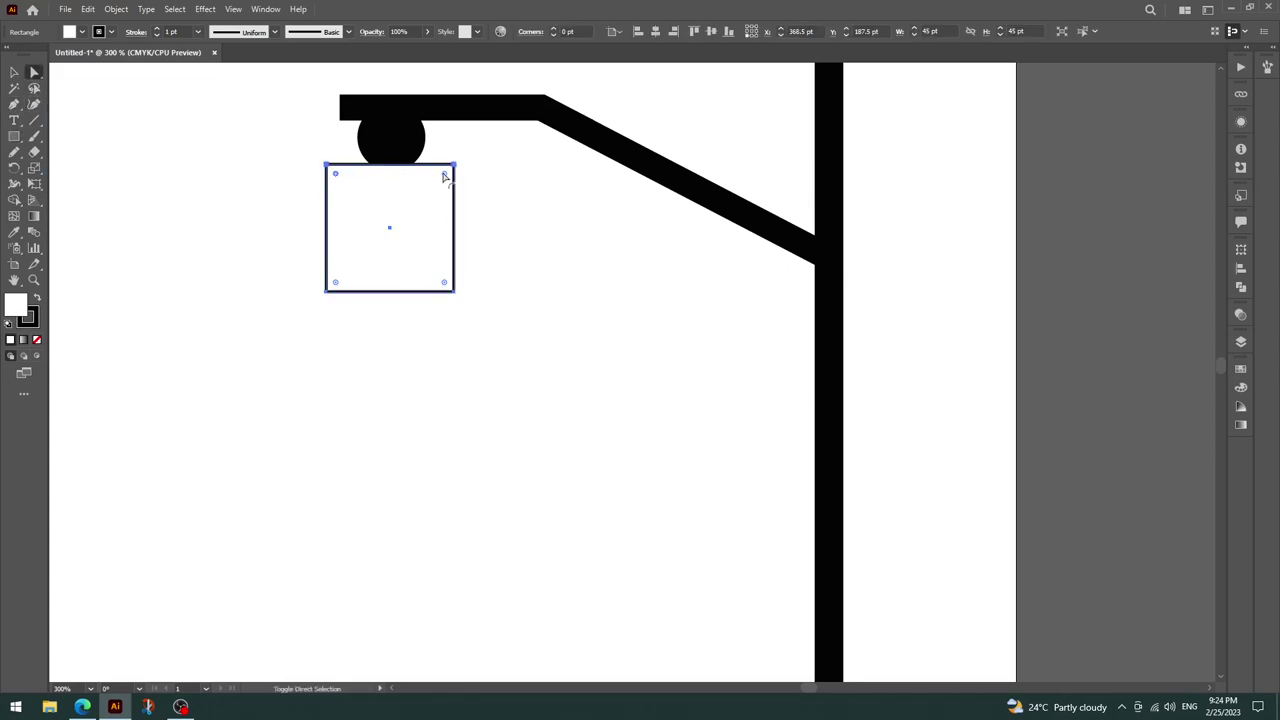
mouse_move(445, 175)
mouse_down()
mouse_move(376, 218)
mouse_move(391, 311)
mouse_up()
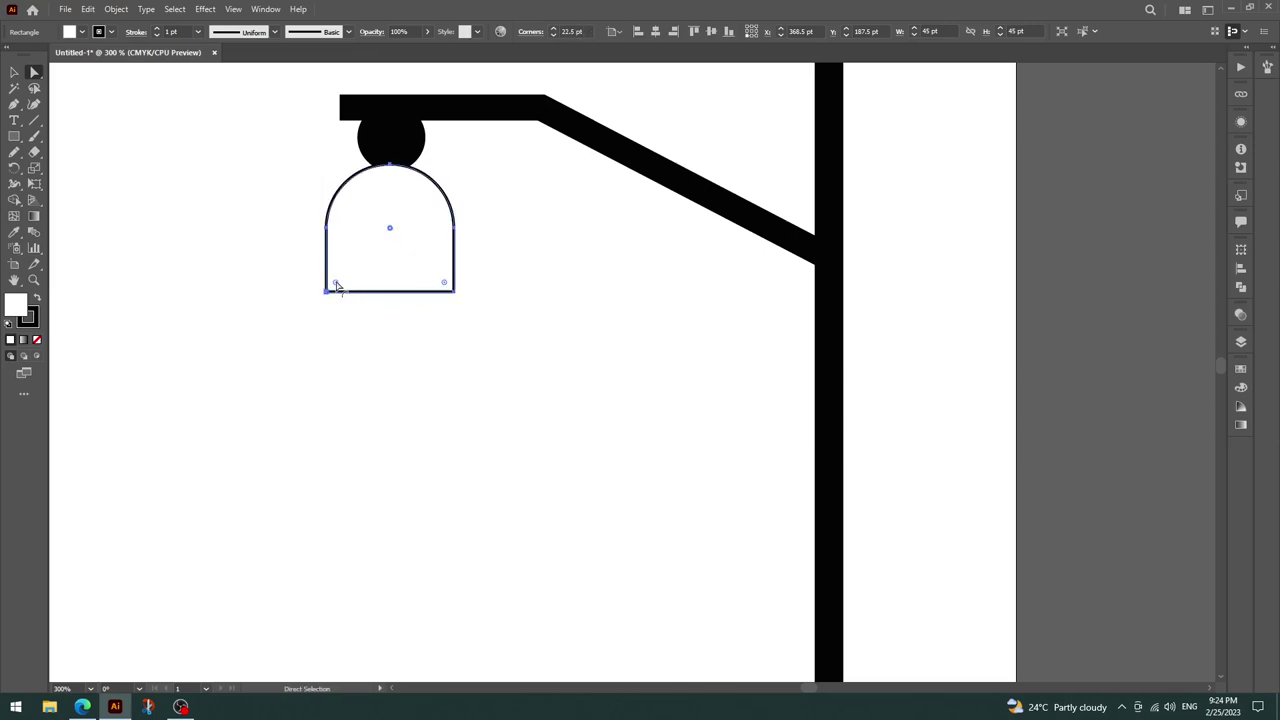
Try arching the shade's bottom edge, then undo it back to flat.
click(34, 104)
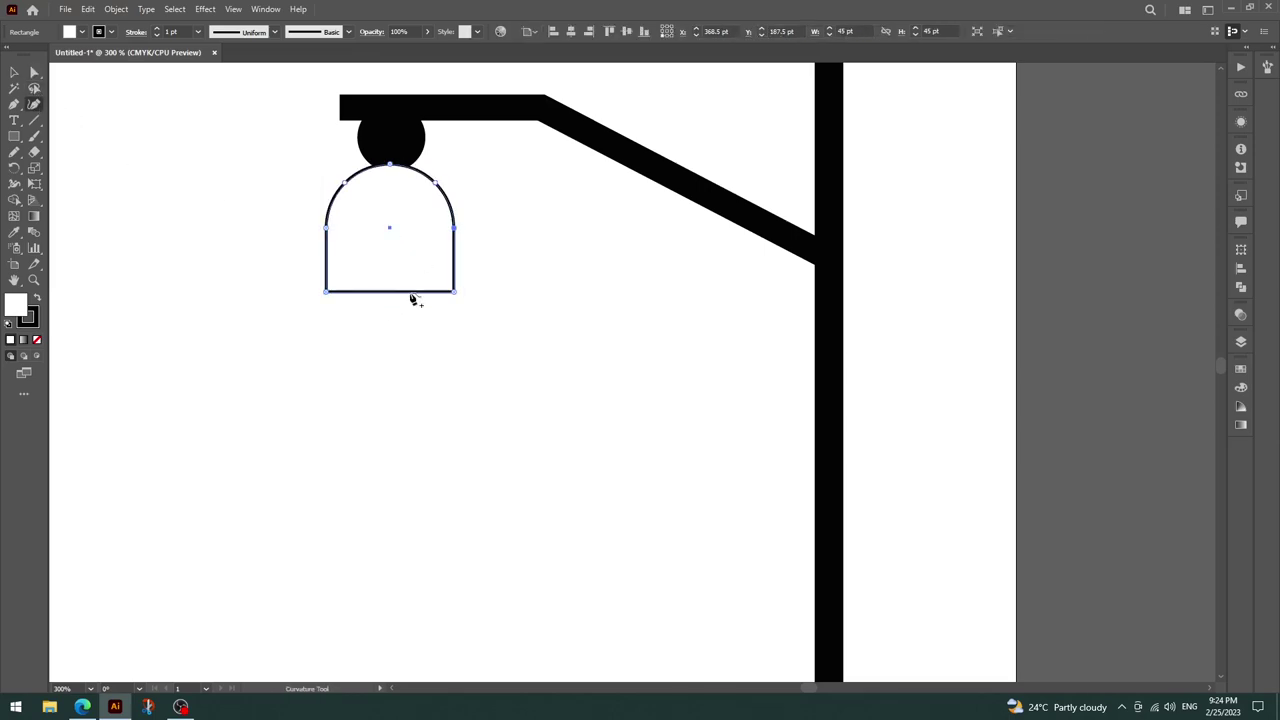
drag(390, 292, 393, 233)
drag(392, 231, 392, 229)
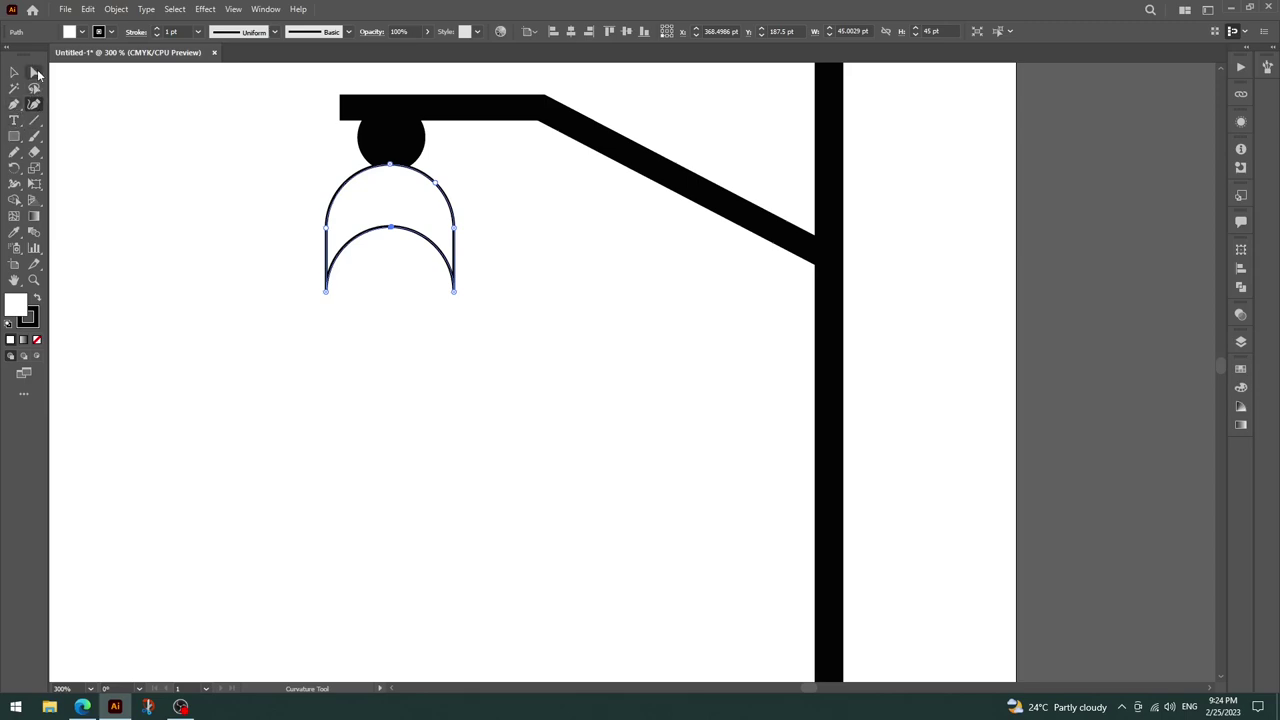
click(35, 72)
mouse_move(326, 291)
mouse_down()
mouse_move(323, 260)
mouse_move(328, 274)
mouse_up()
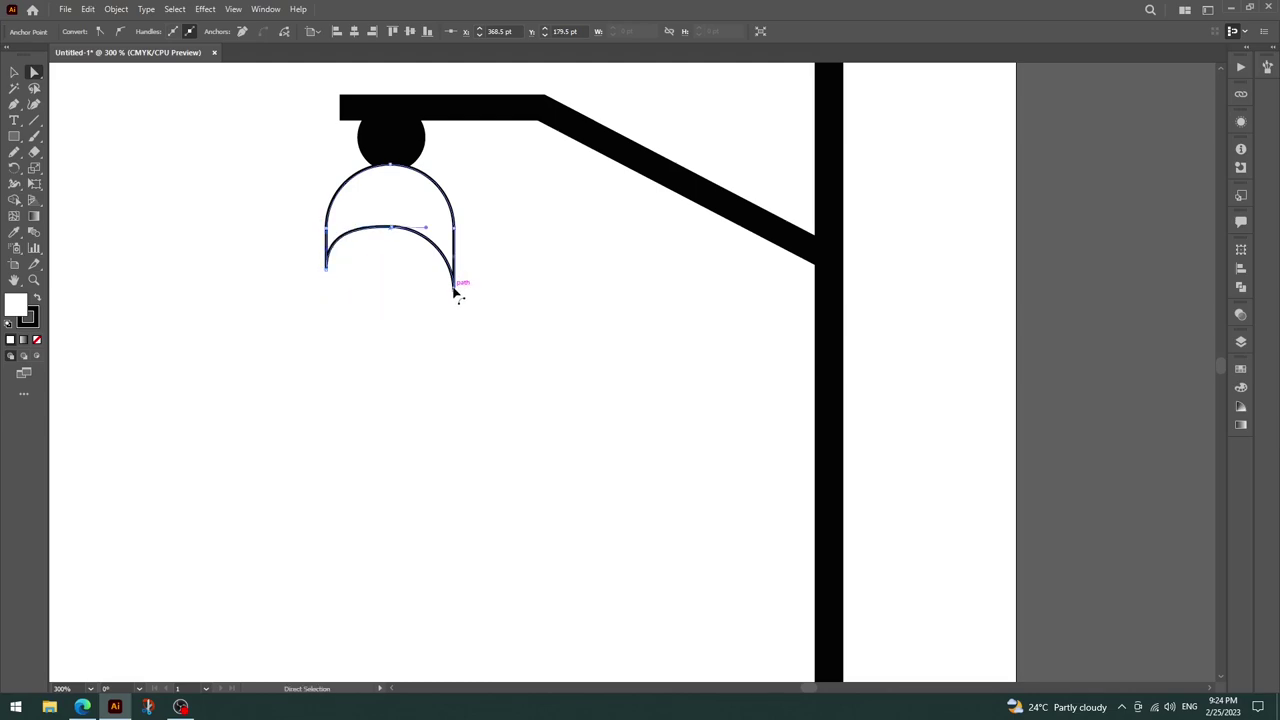
drag(455, 290, 455, 282)
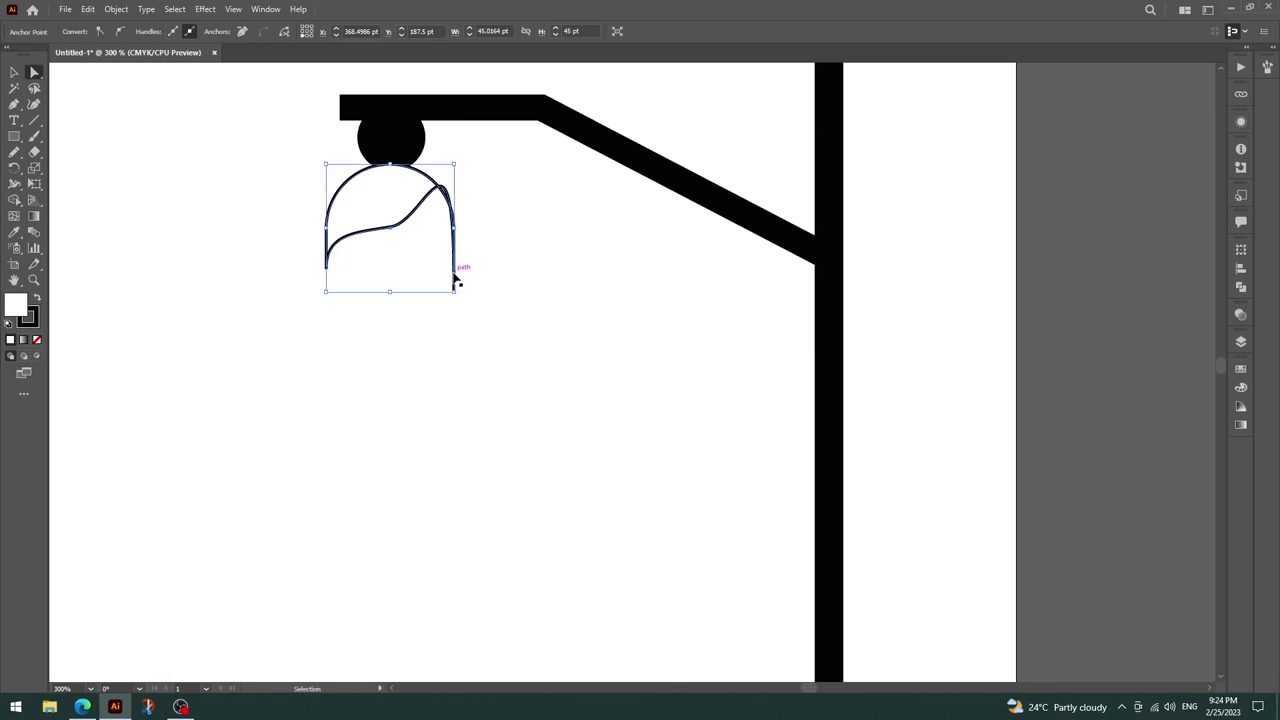
key(ctrl+z)
key(ctrl+z)
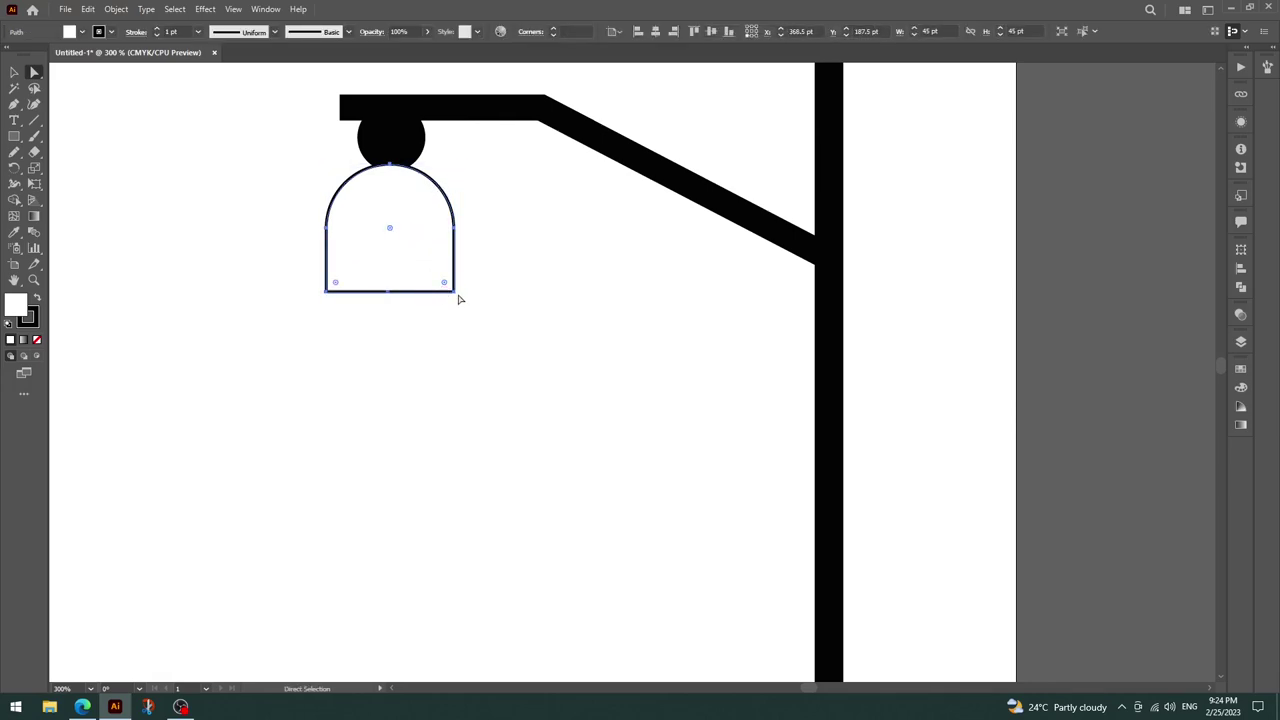
Round each bottom corner of the shade and try a notch, undoing the notch.
click(452, 291)
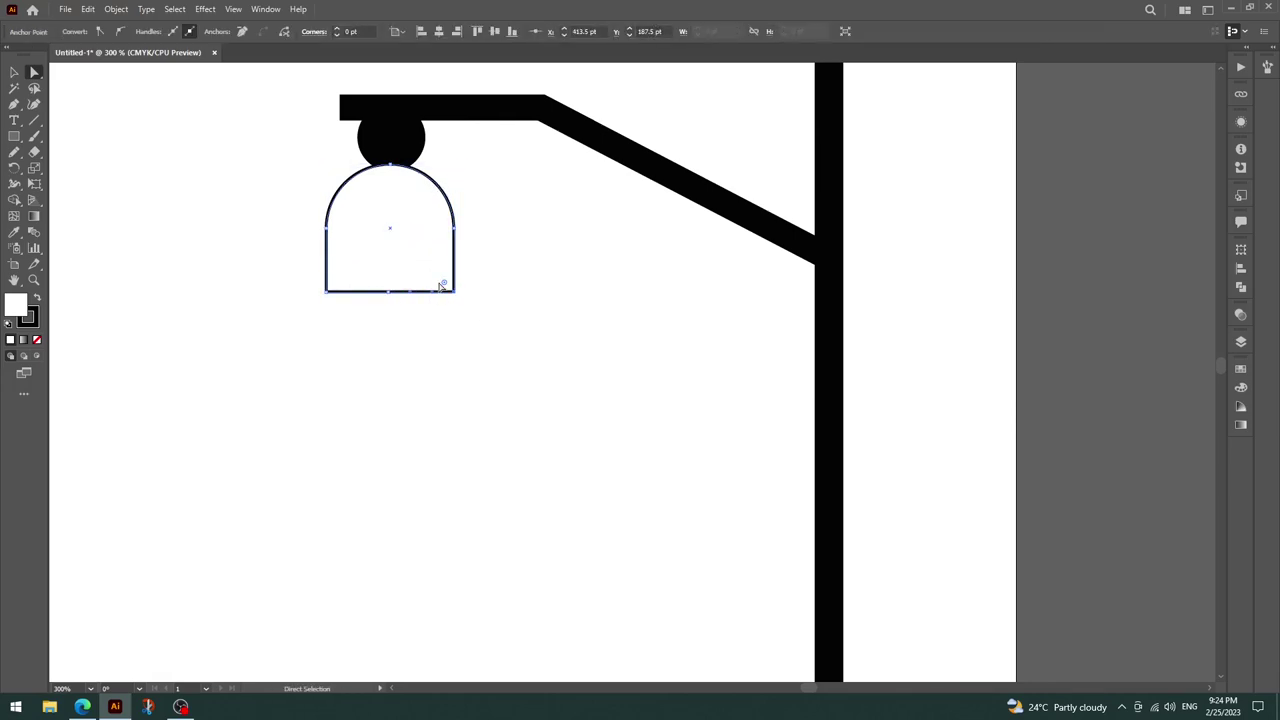
drag(426, 270, 421, 262)
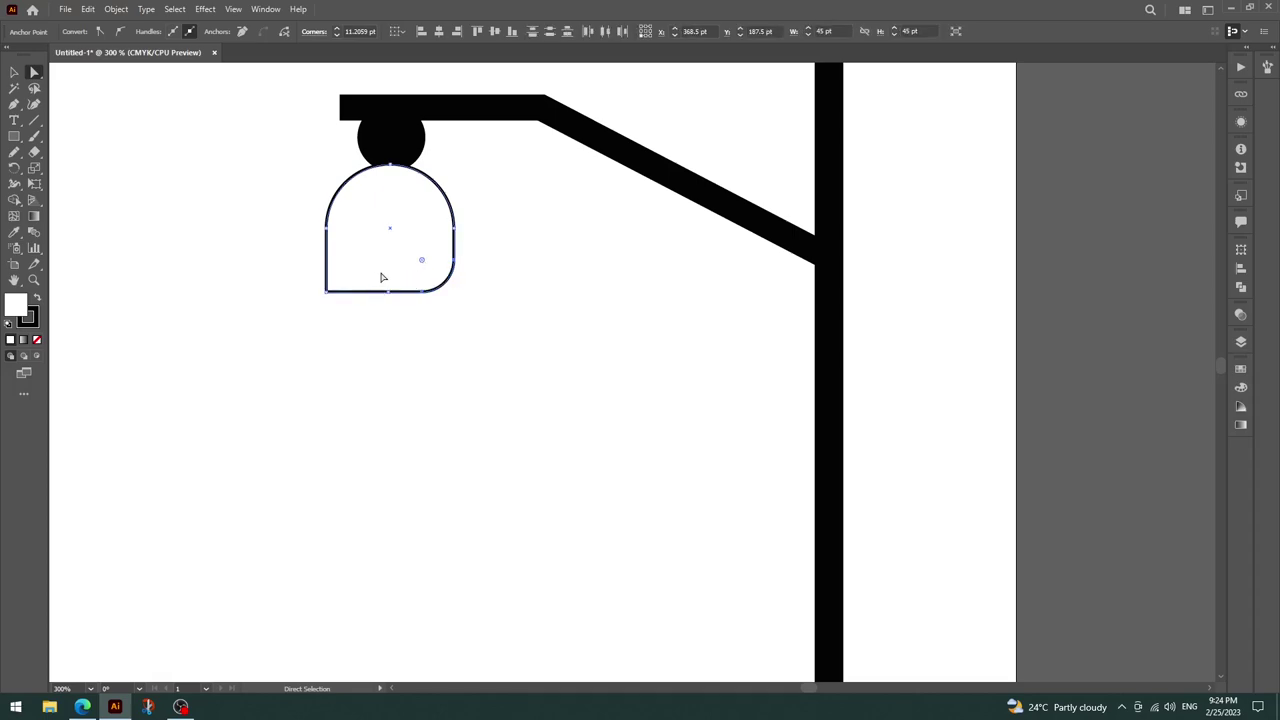
click(327, 291)
drag(338, 281, 359, 262)
click(33, 104)
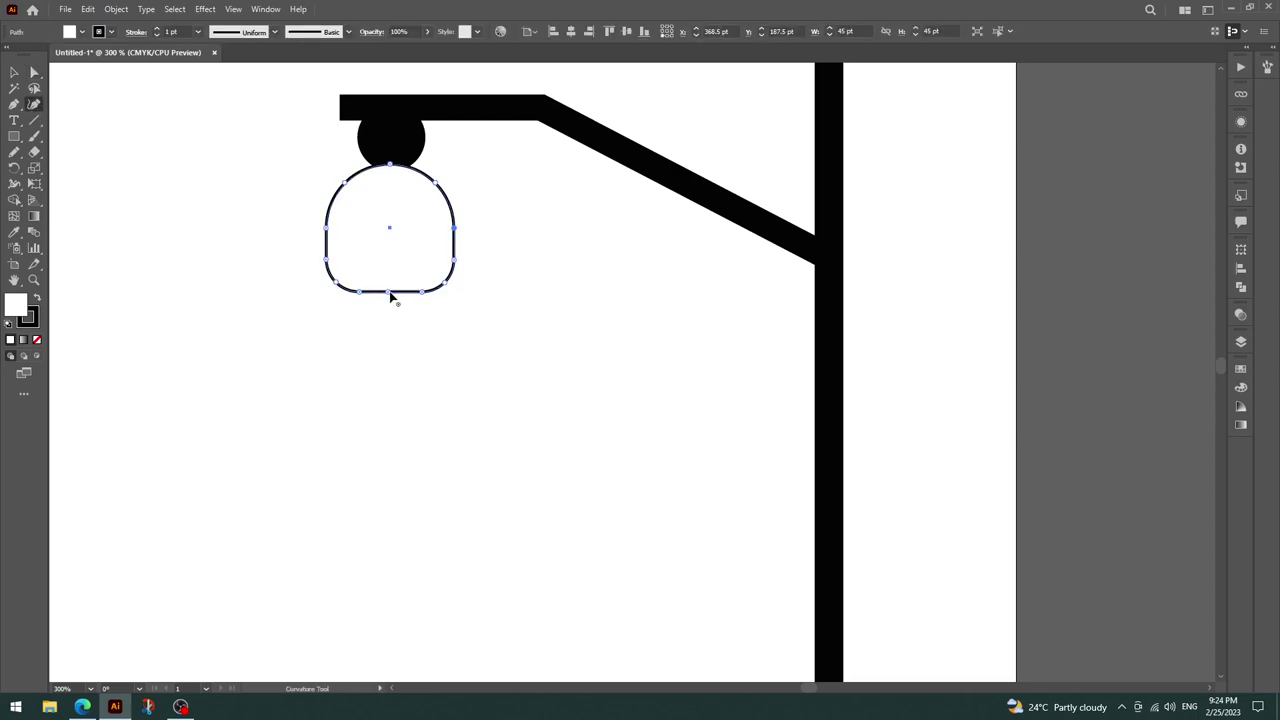
mouse_move(391, 295)
mouse_down()
mouse_move(391, 262)
mouse_move(366, 288)
mouse_move(377, 281)
mouse_move(368, 268)
mouse_move(411, 266)
mouse_up()
click(423, 289)
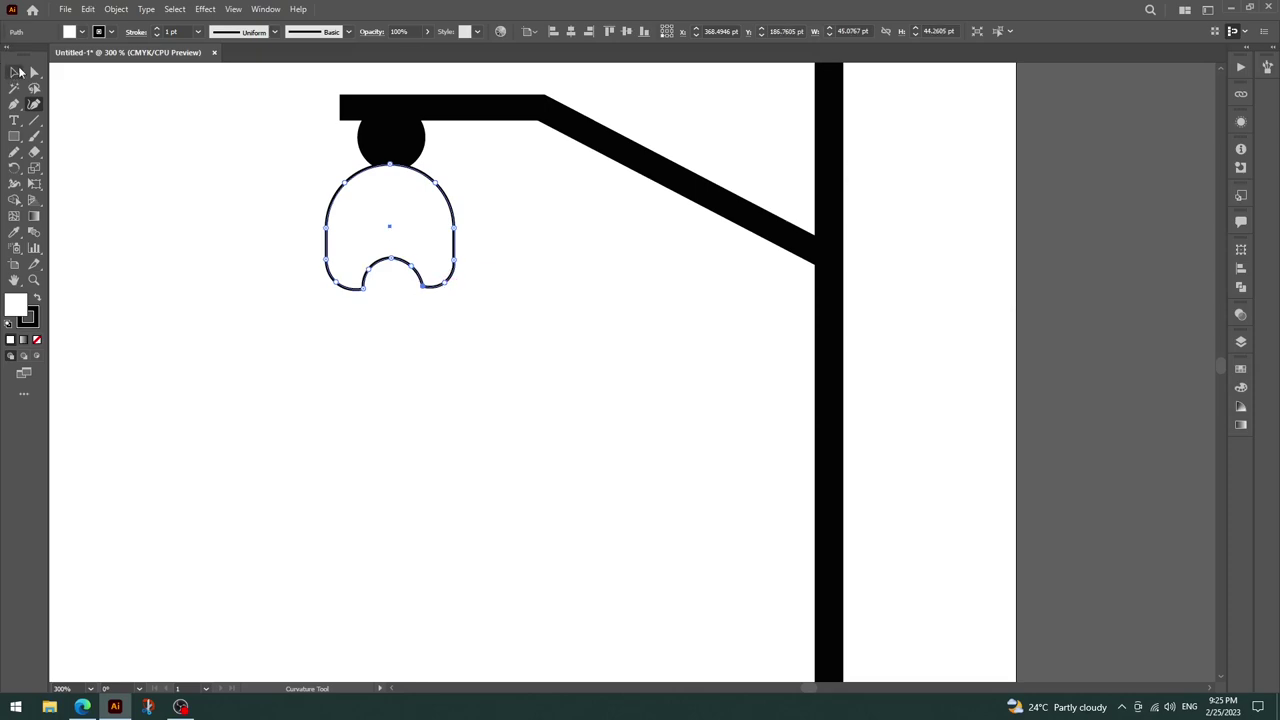
click(16, 72)
key(ctrl+z)
key(ctrl+z)
key(ctrl+z)
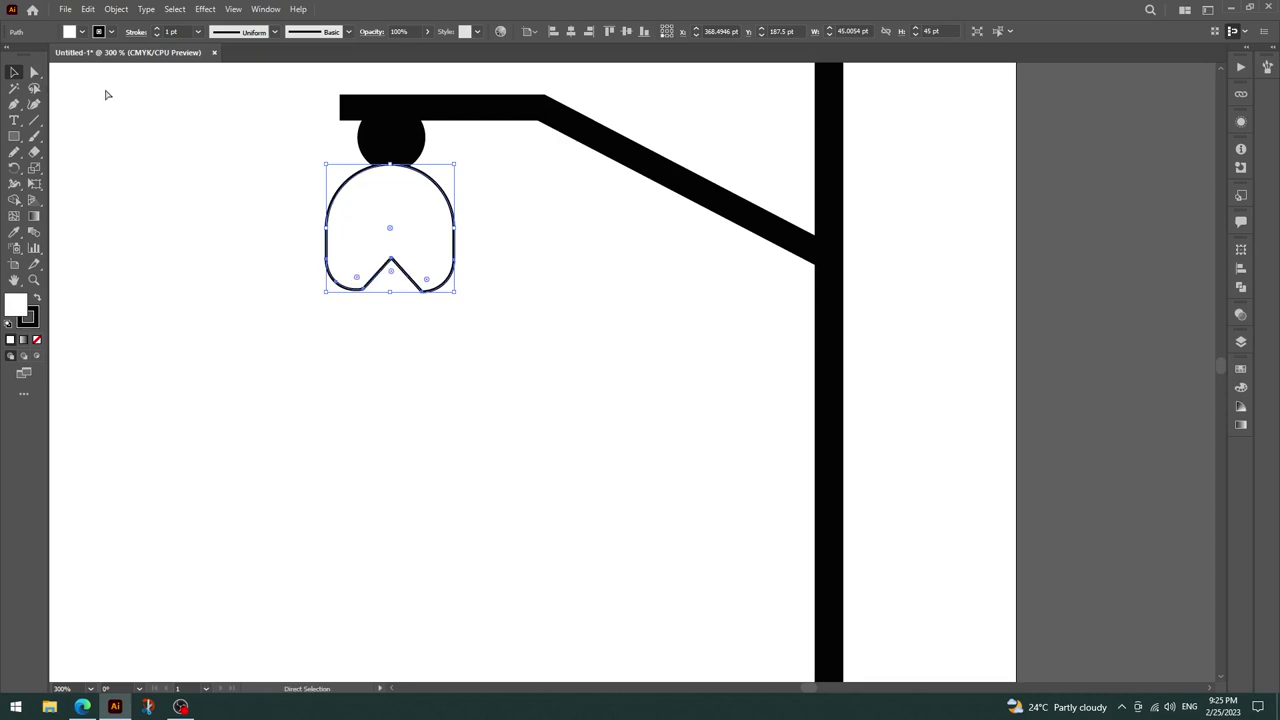
key(ctrl+z)
key(ctrl+z)
key(ctrl+z)
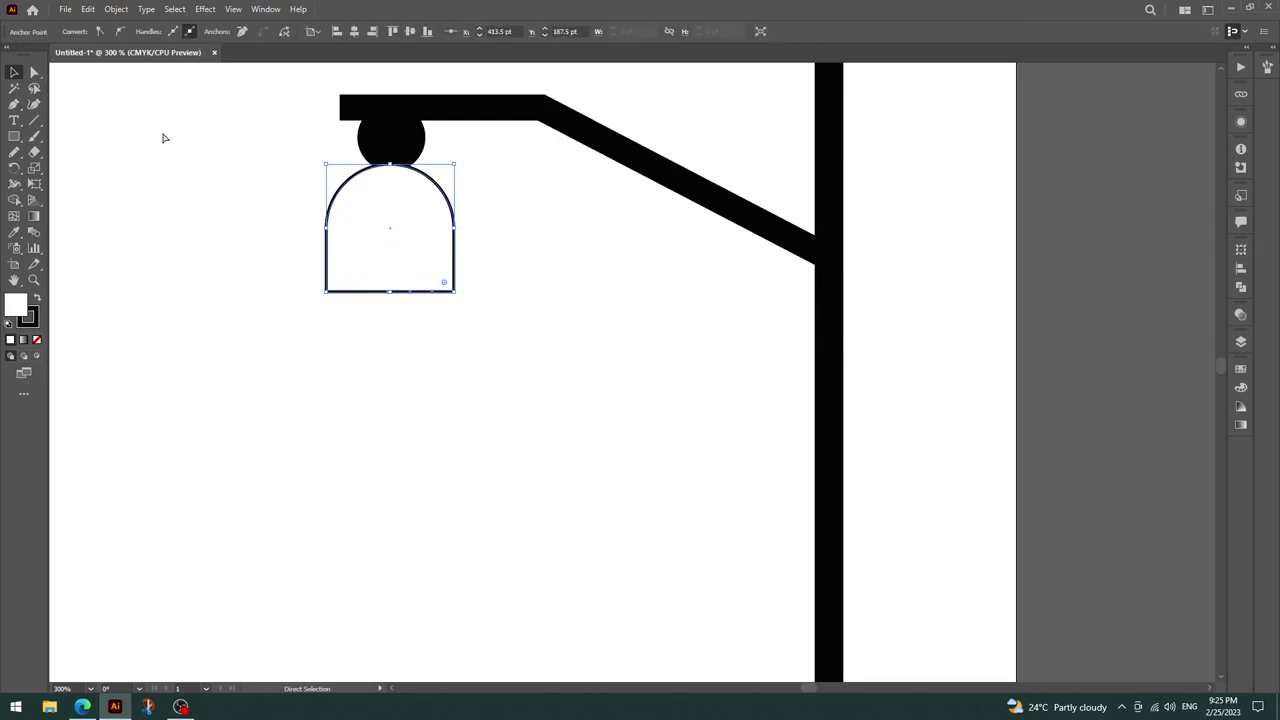
Round both bottom corners much more and make the shade solid black with no outline.
key(a)
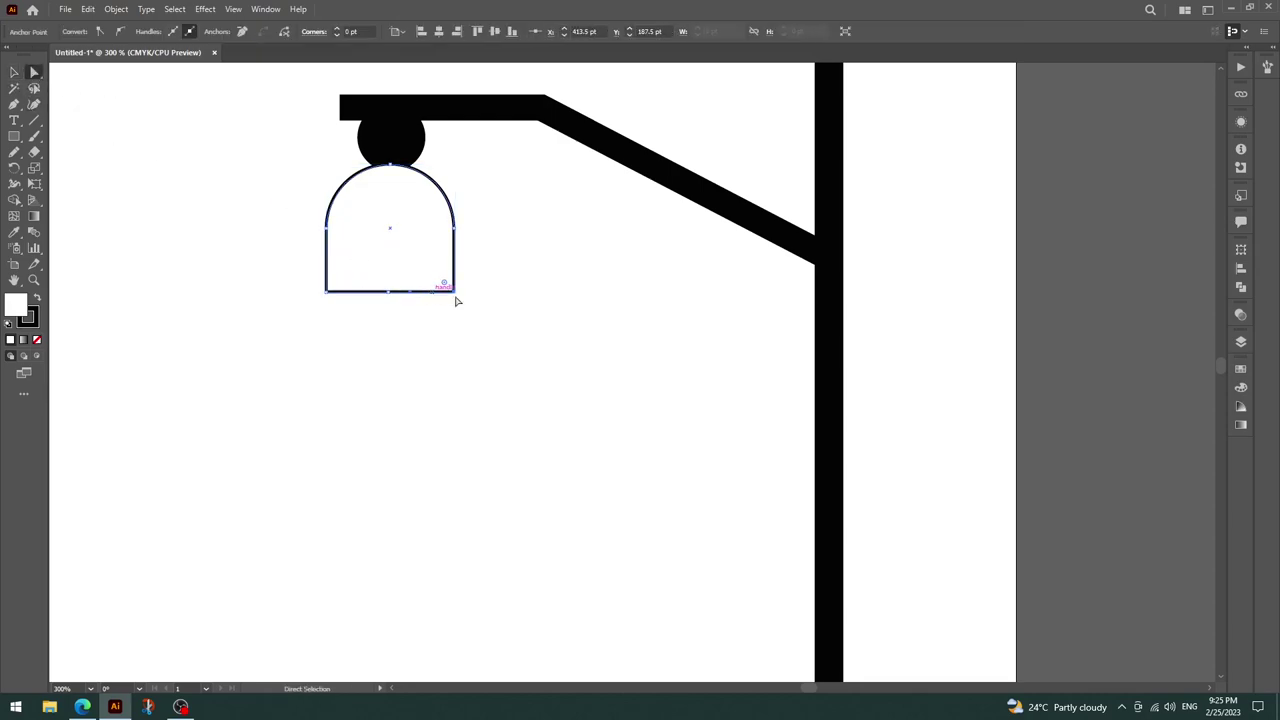
click(454, 290)
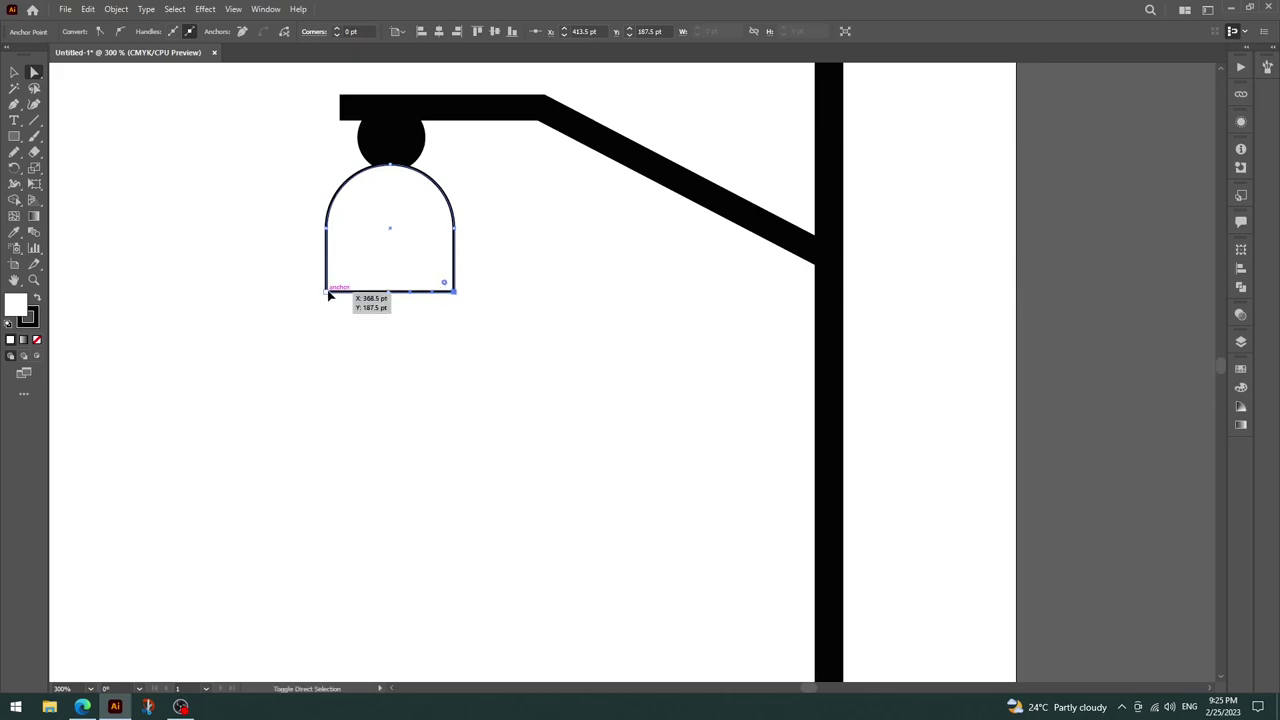
shift+click(328, 290)
drag(336, 286, 337, 287)
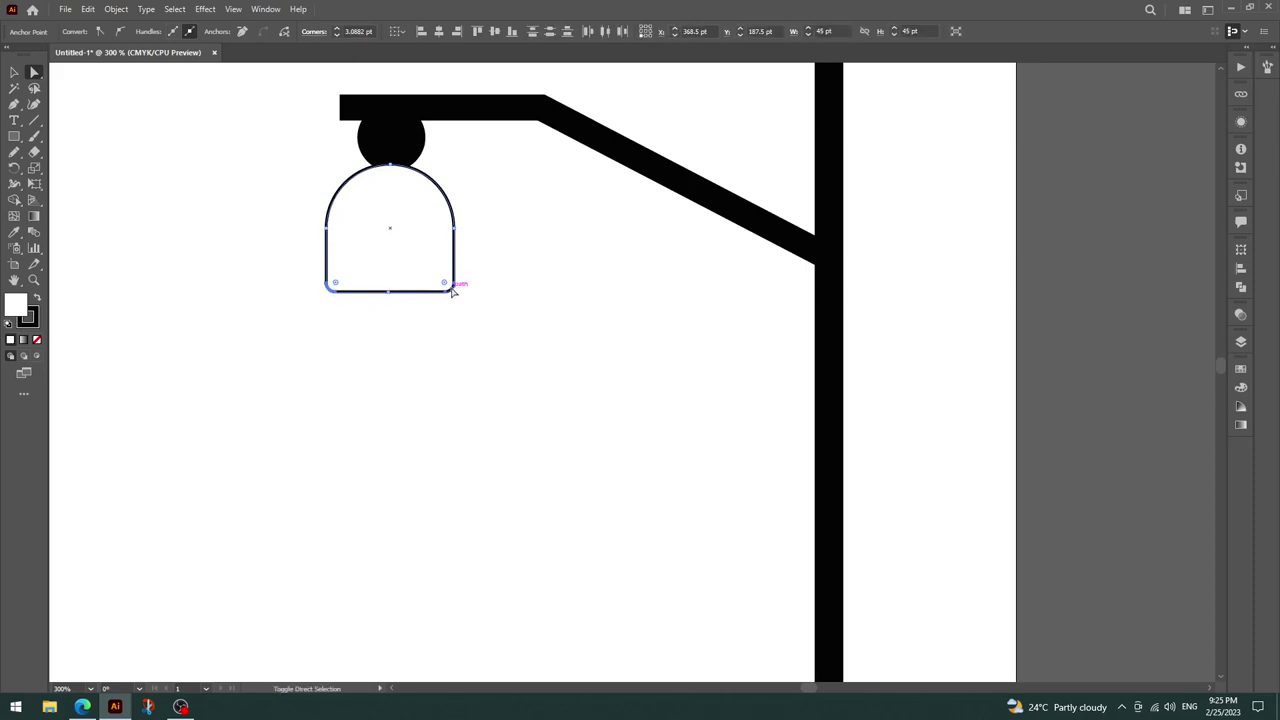
mouse_move(447, 285)
mouse_down()
mouse_move(412, 238)
mouse_move(420, 246)
mouse_up()
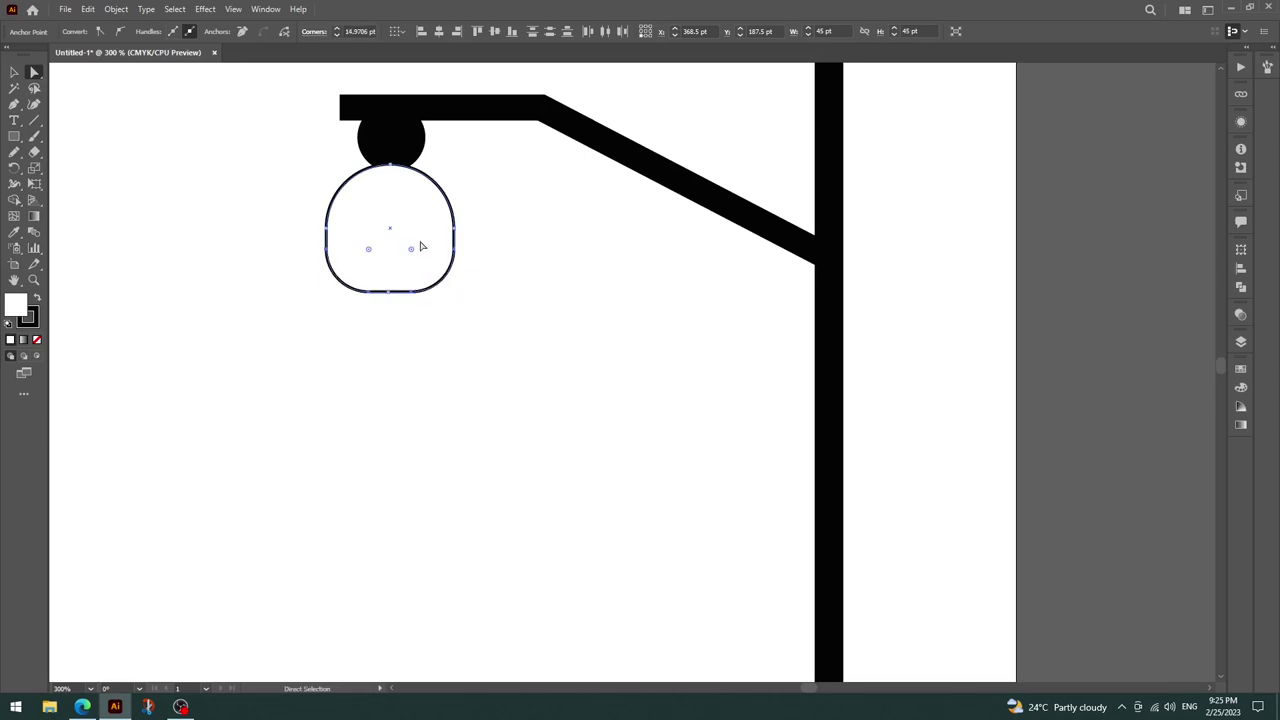
click(33, 104)
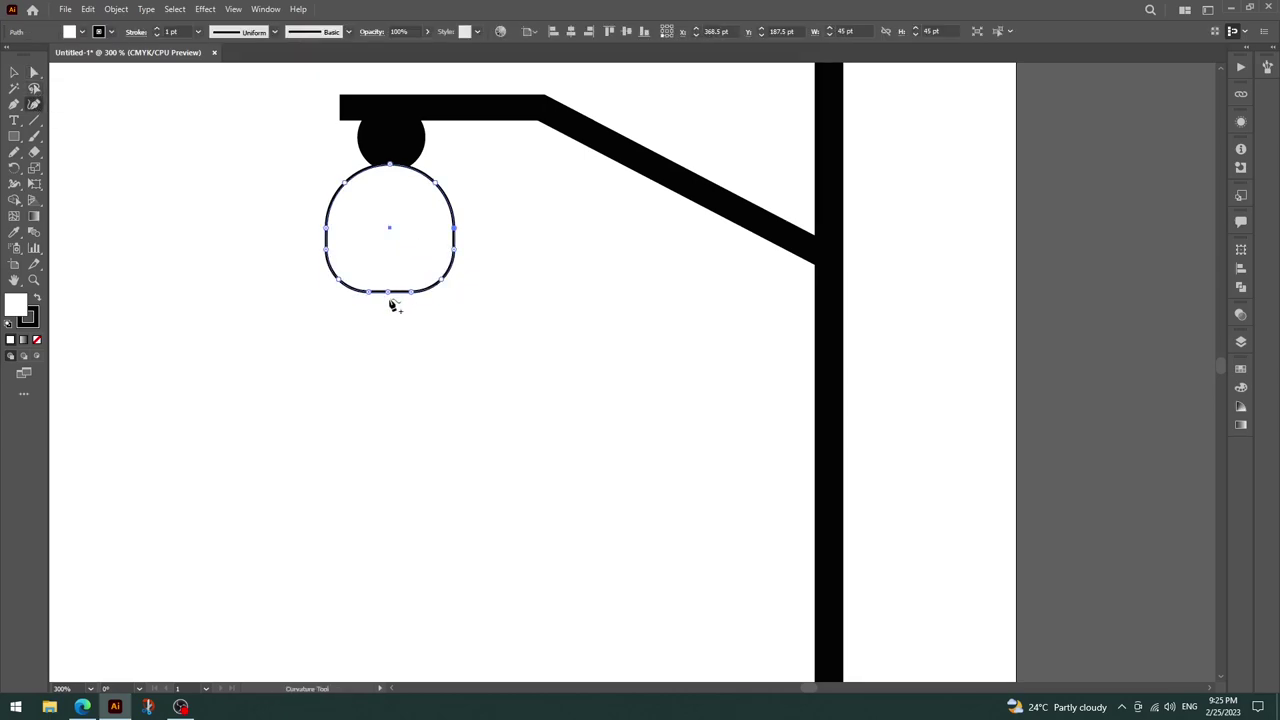
key(ctrl+z)
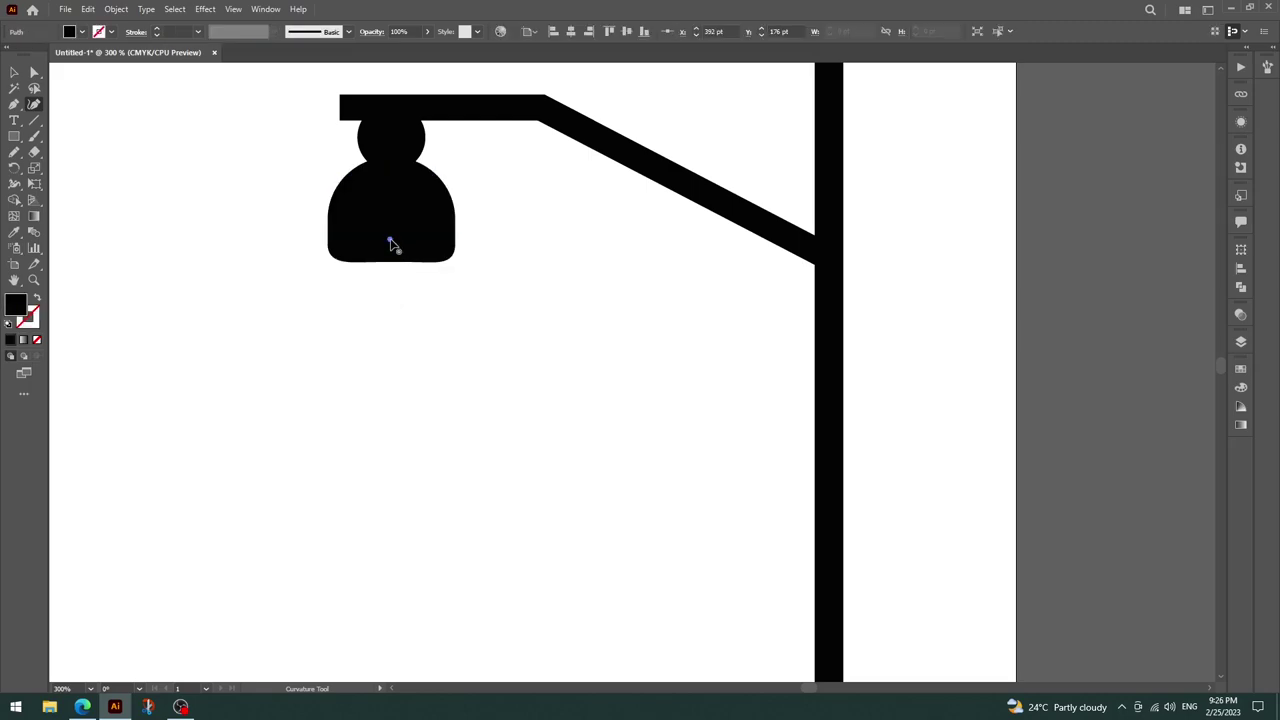
Pull the shade's flat bottom edge up into an arch and add an anchor on the curve.
key(Escape)
click(390, 240)
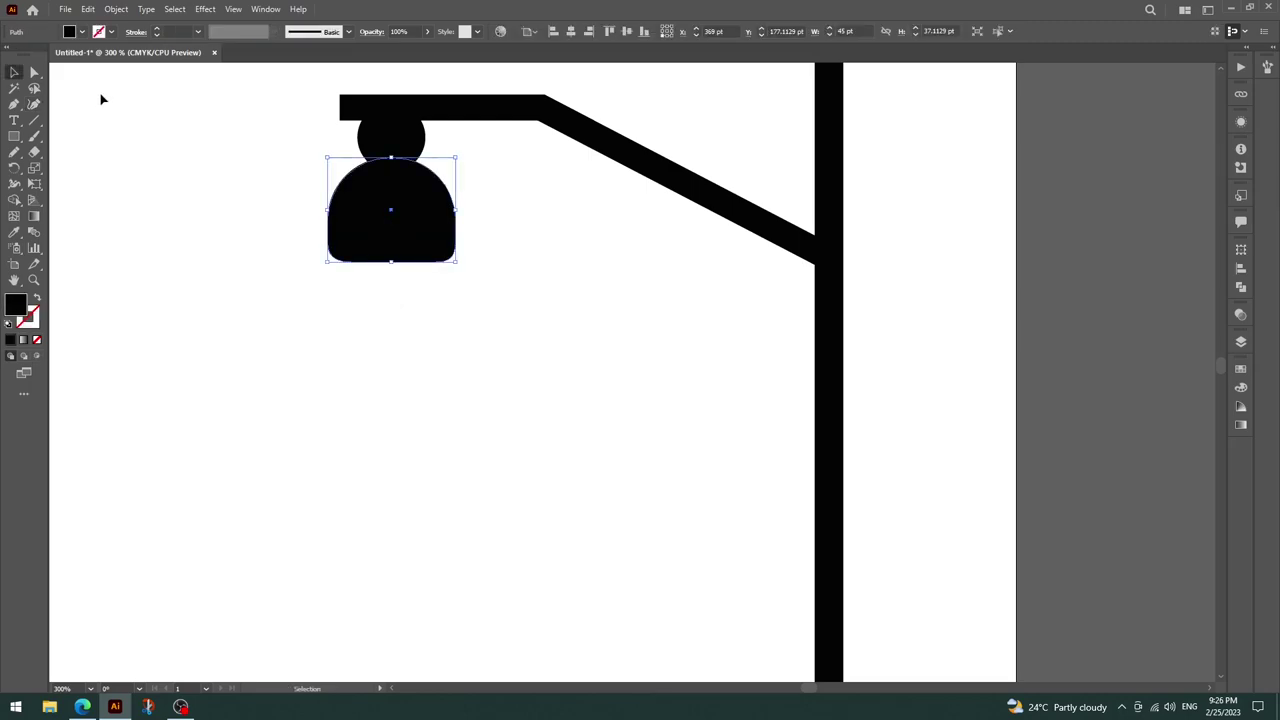
click(33, 104)
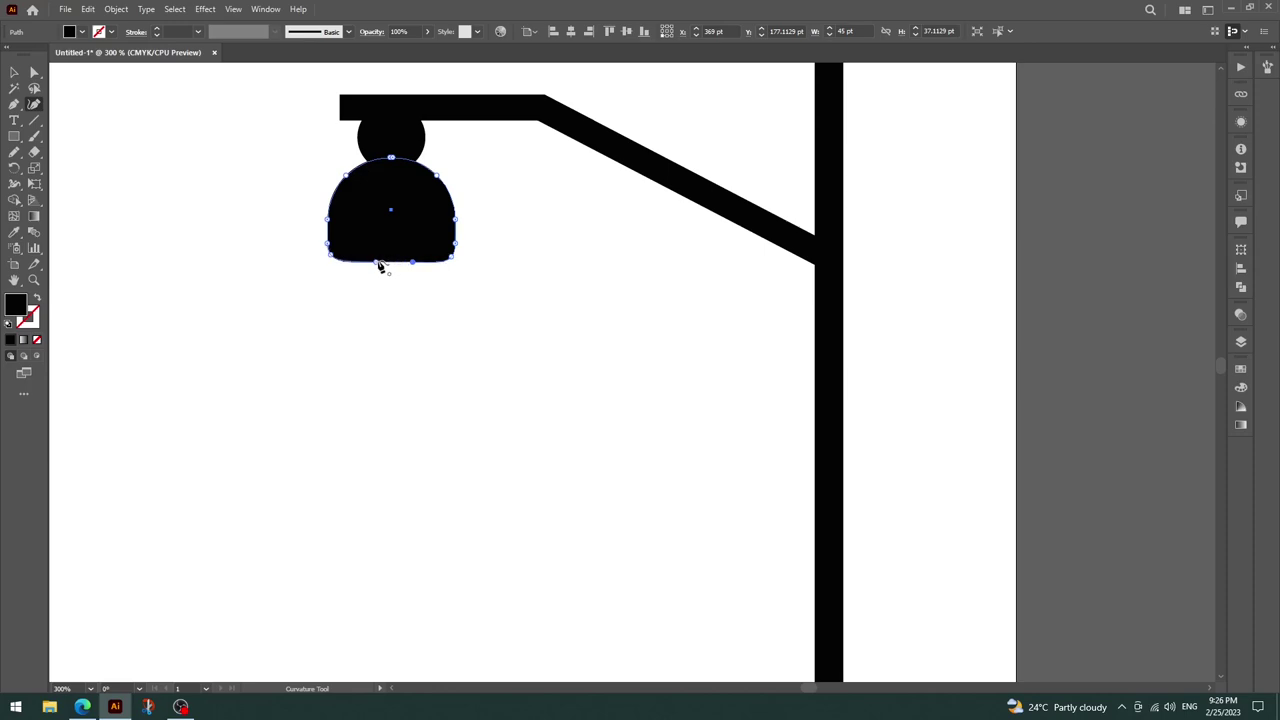
mouse_move(378, 264)
mouse_down()
mouse_move(380, 242)
mouse_move(406, 240)
mouse_move(392, 243)
mouse_up()
click(395, 241)
click(14, 72)
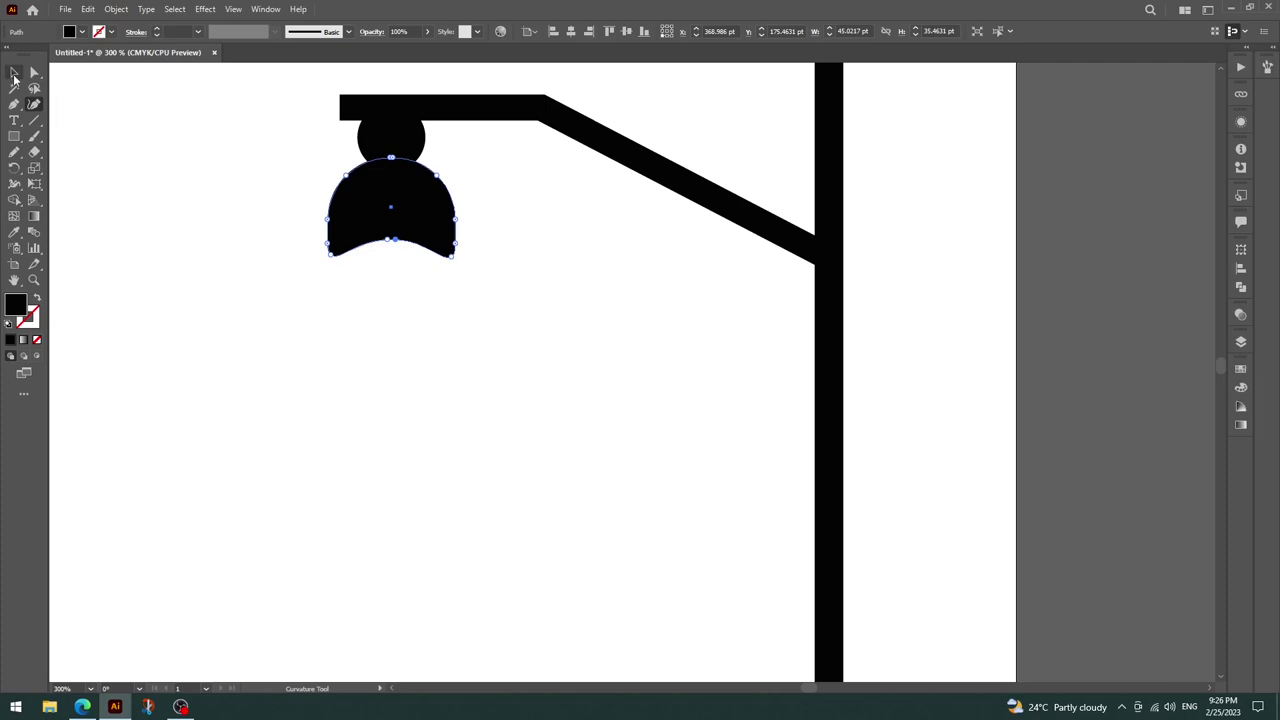
click(15, 138)
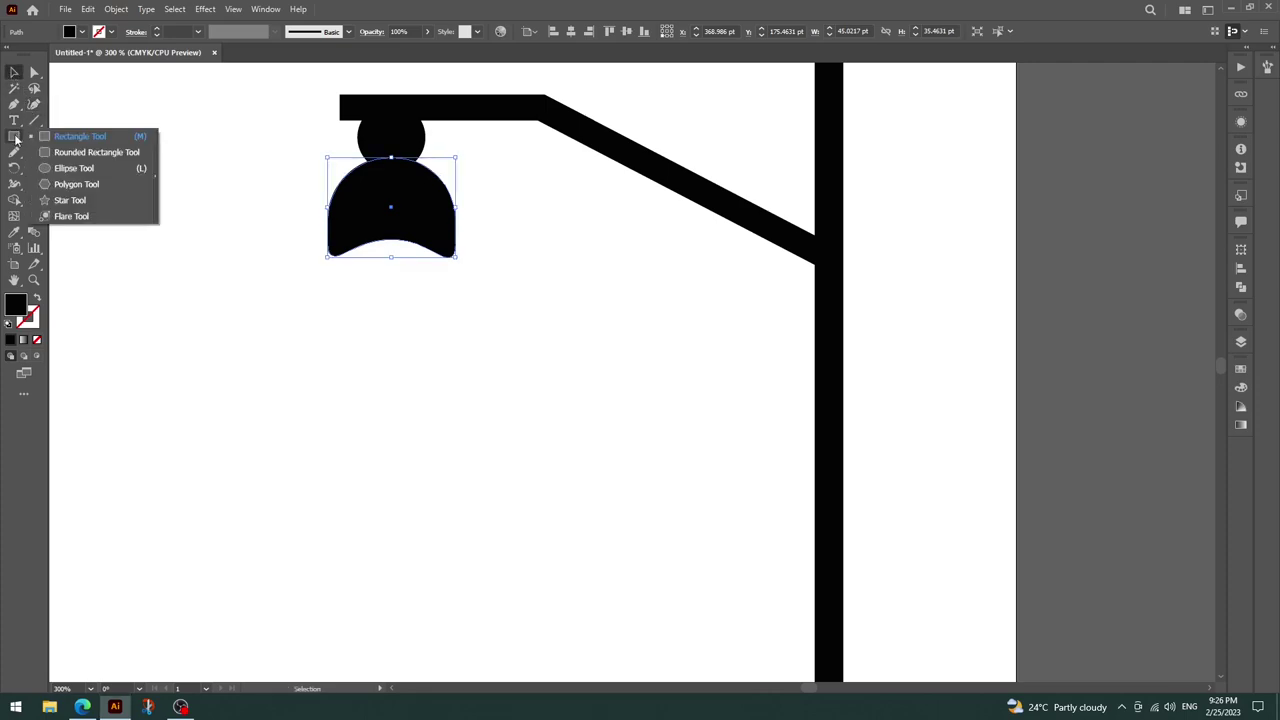
Draw an ellipse under the lamp shade with white fill and black outline.
click(74, 168)
drag(346, 243, 446, 272)
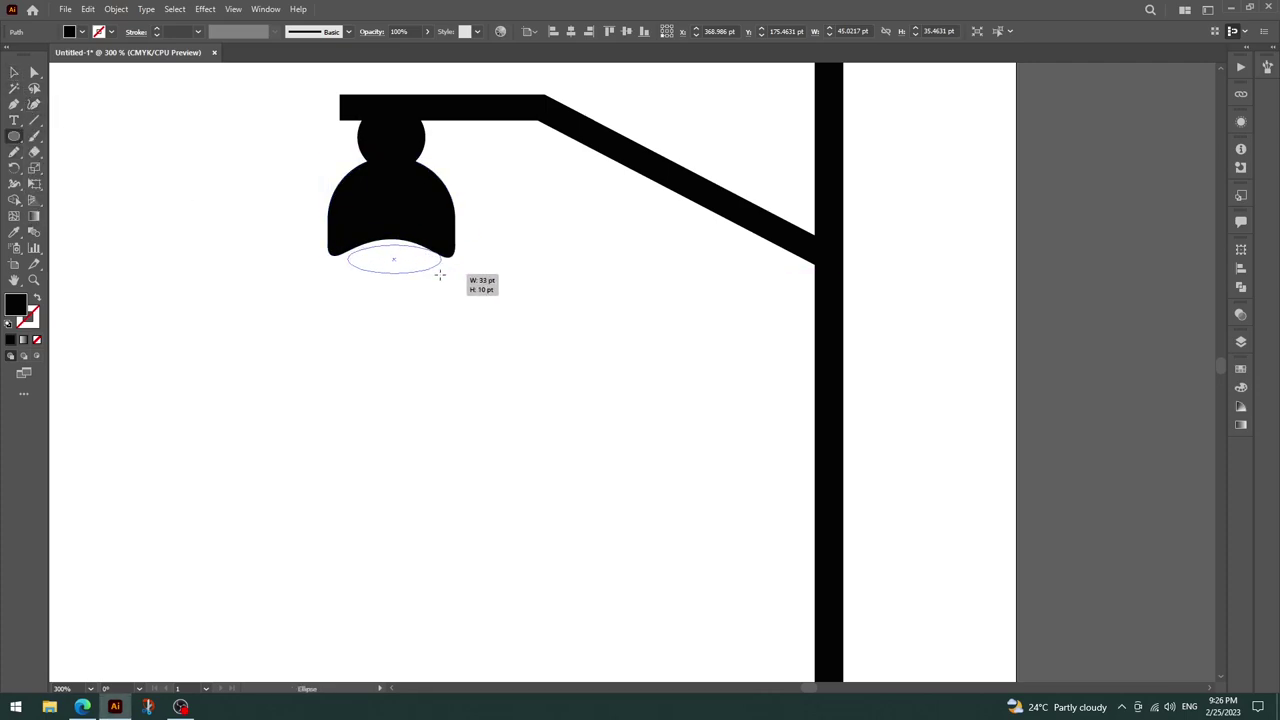
click(82, 33)
click(111, 32)
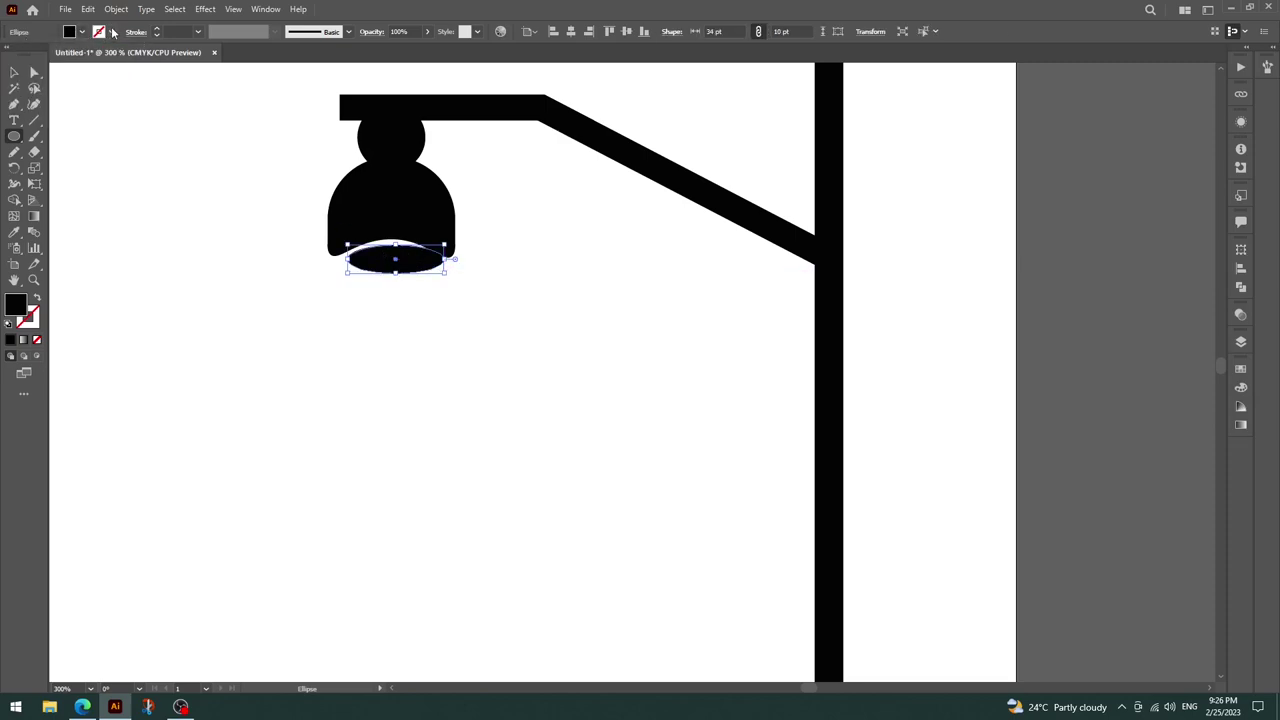
click(37, 55)
click(82, 32)
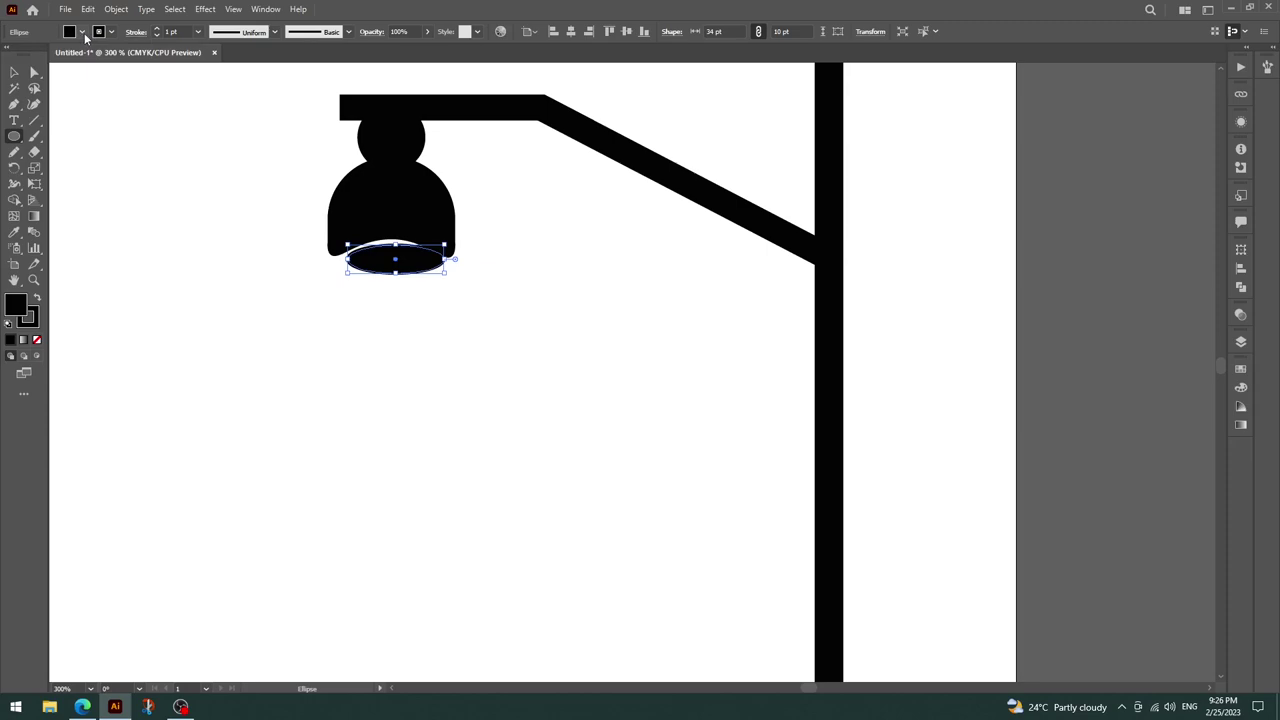
click(82, 32)
click(27, 54)
click(131, 222)
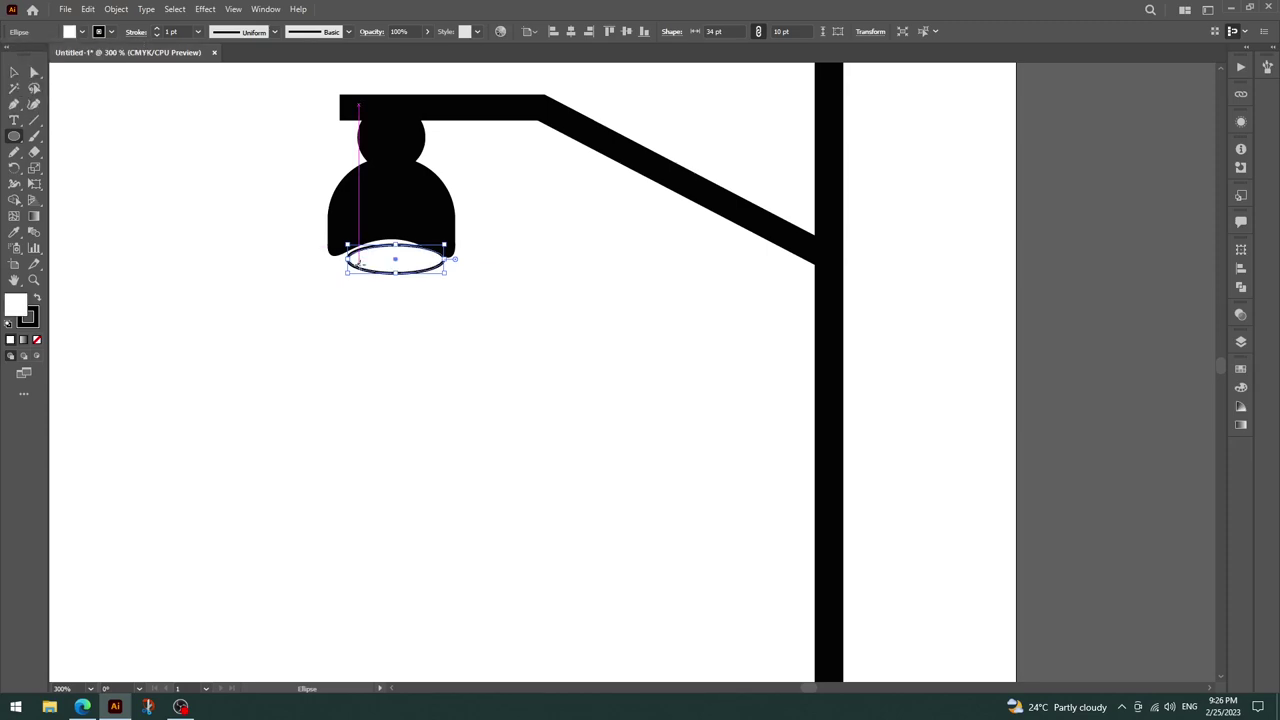
Move the white ellipse up into the shade and stretch it taller.
key(v)
drag(398, 262, 391, 249)
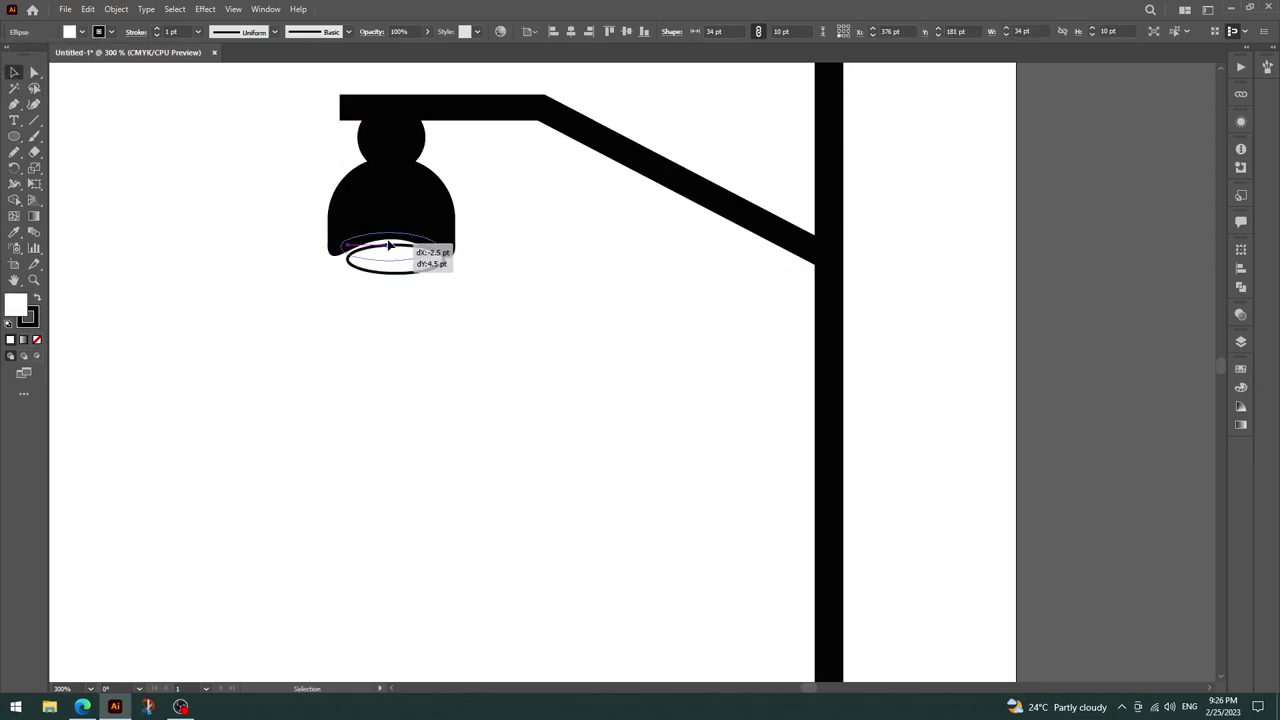
click(509, 233)
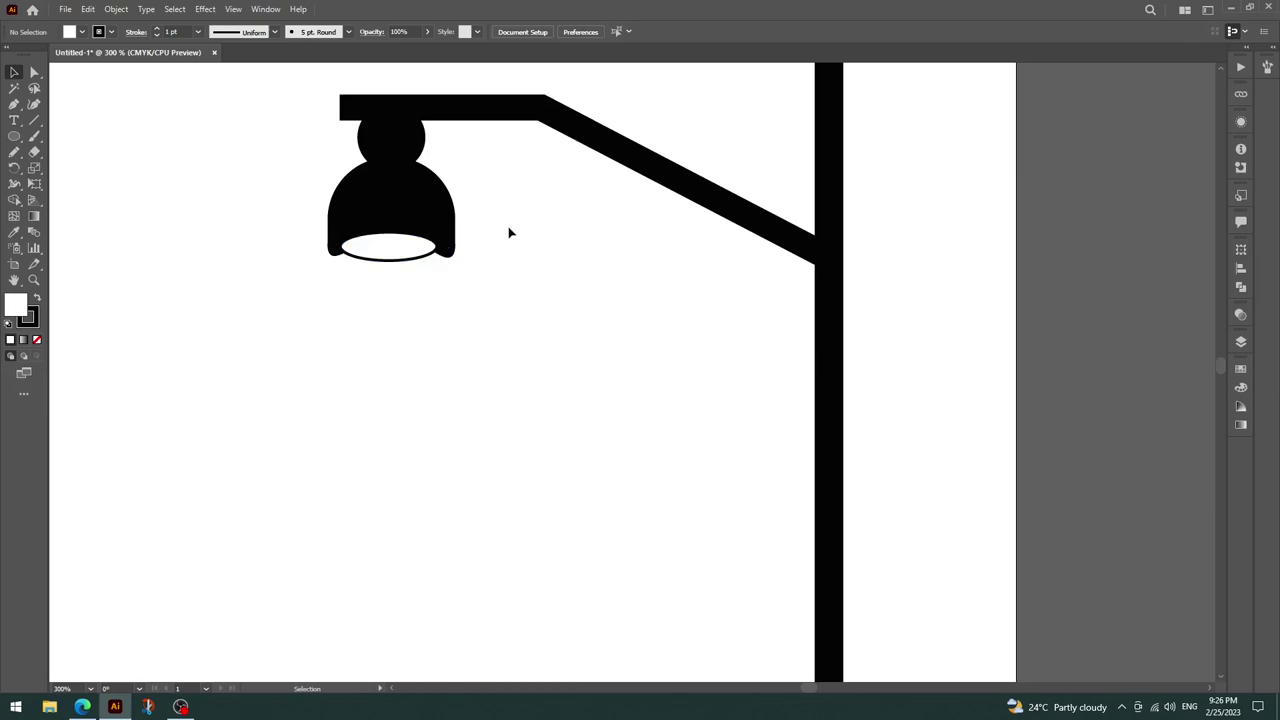
click(397, 236)
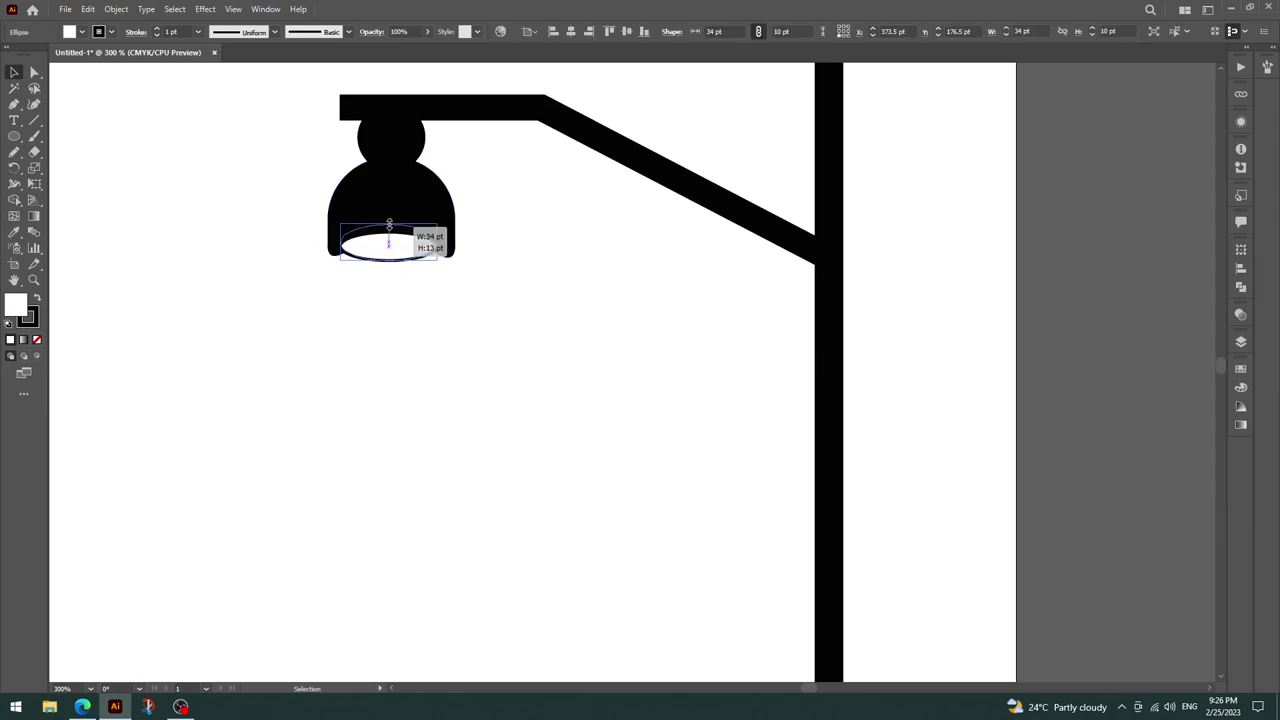
drag(388, 229, 388, 224)
click(517, 217)
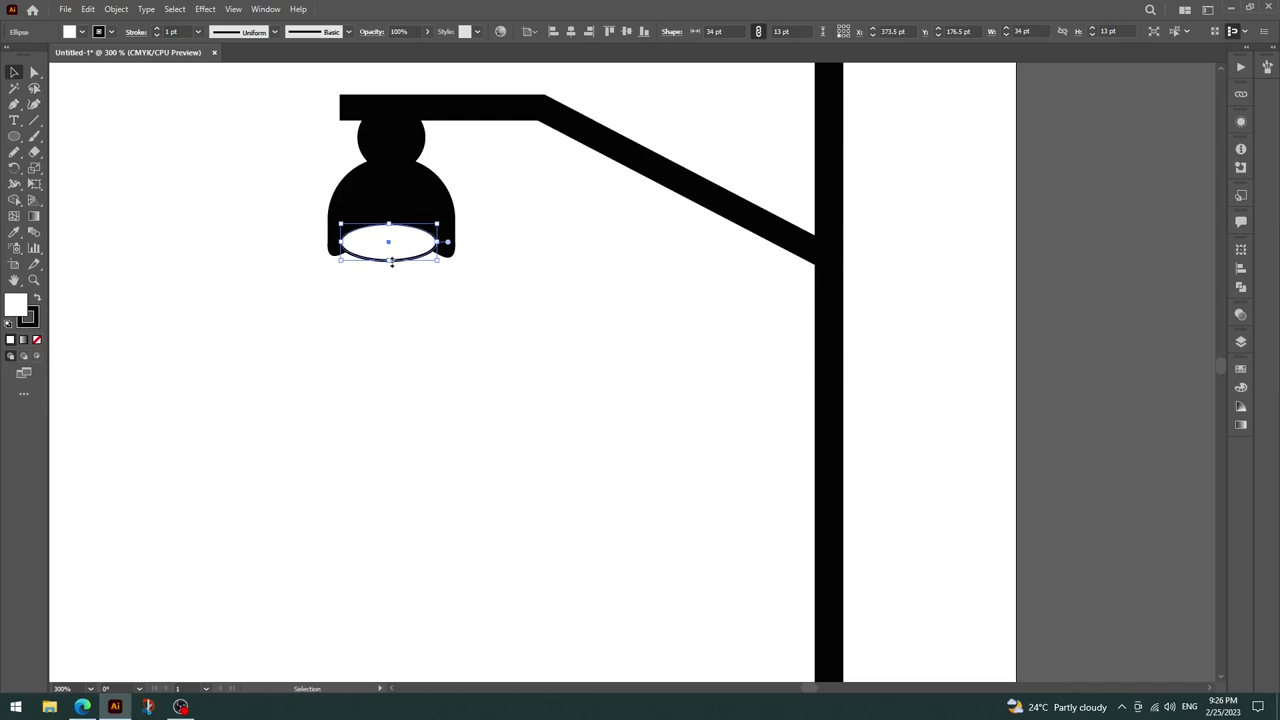
drag(391, 262, 391, 270)
click(480, 246)
click(436, 250)
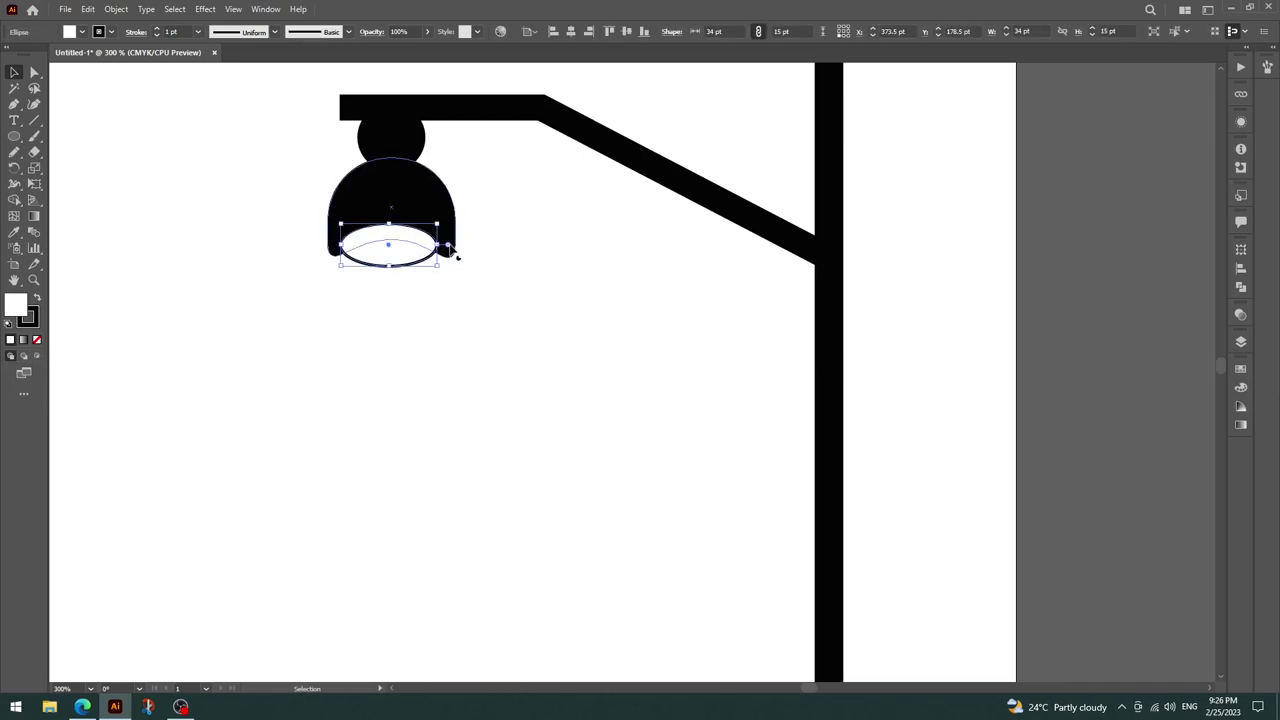
Cut the ellipse to a lower half-ellipse, fit it under the shade and shorten it slightly.
drag(451, 248, 339, 250)
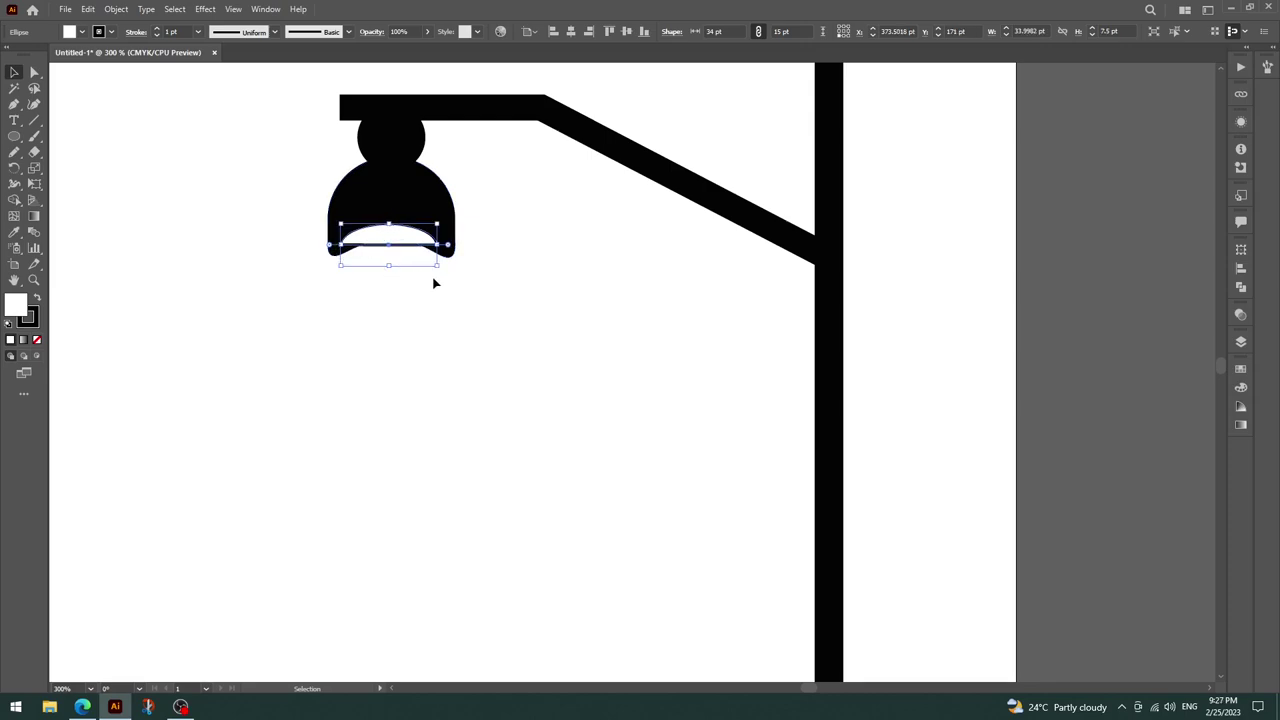
double_click(446, 245)
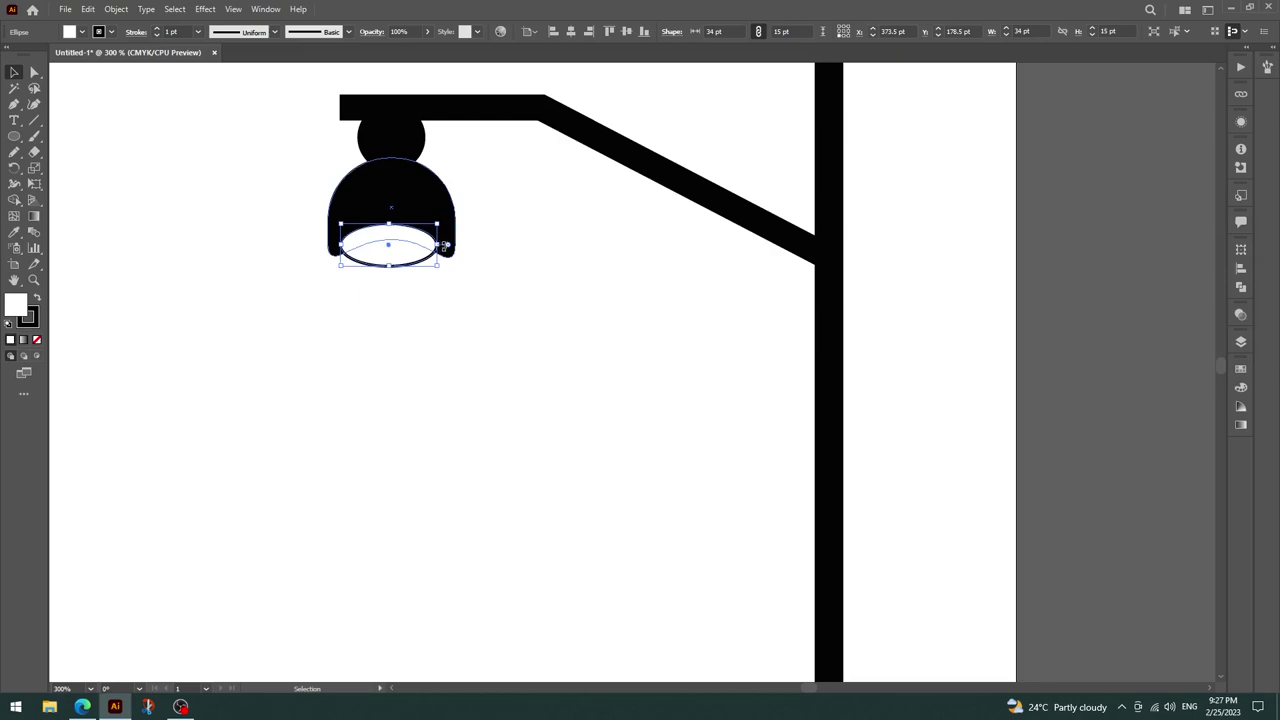
drag(447, 247, 324, 252)
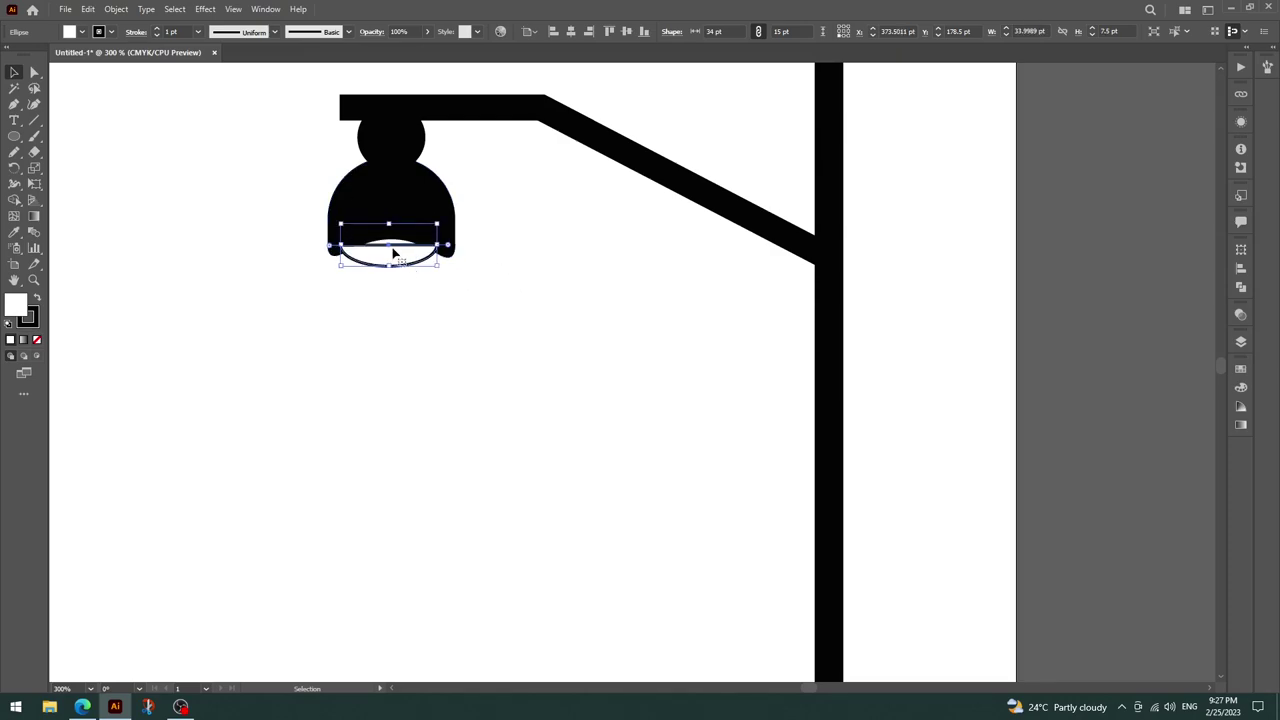
mouse_move(390, 224)
mouse_down()
mouse_move(394, 209)
mouse_move(402, 254)
mouse_up()
click(541, 246)
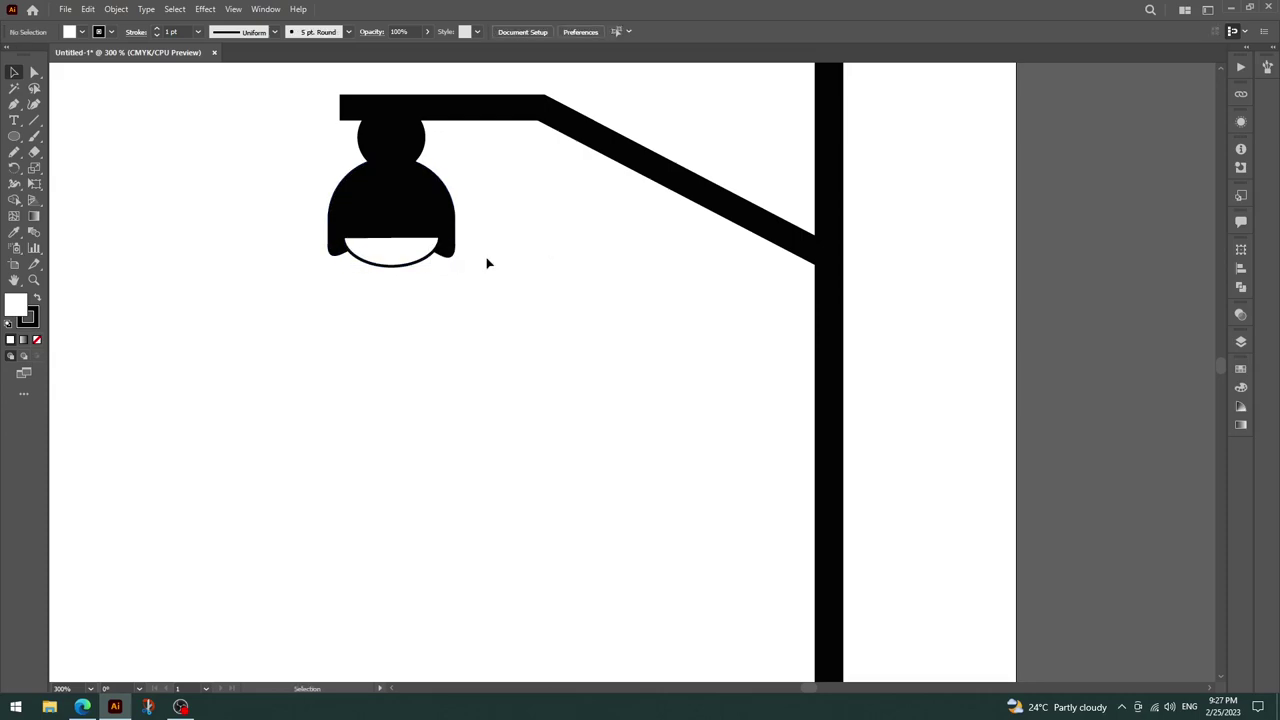
click(406, 258)
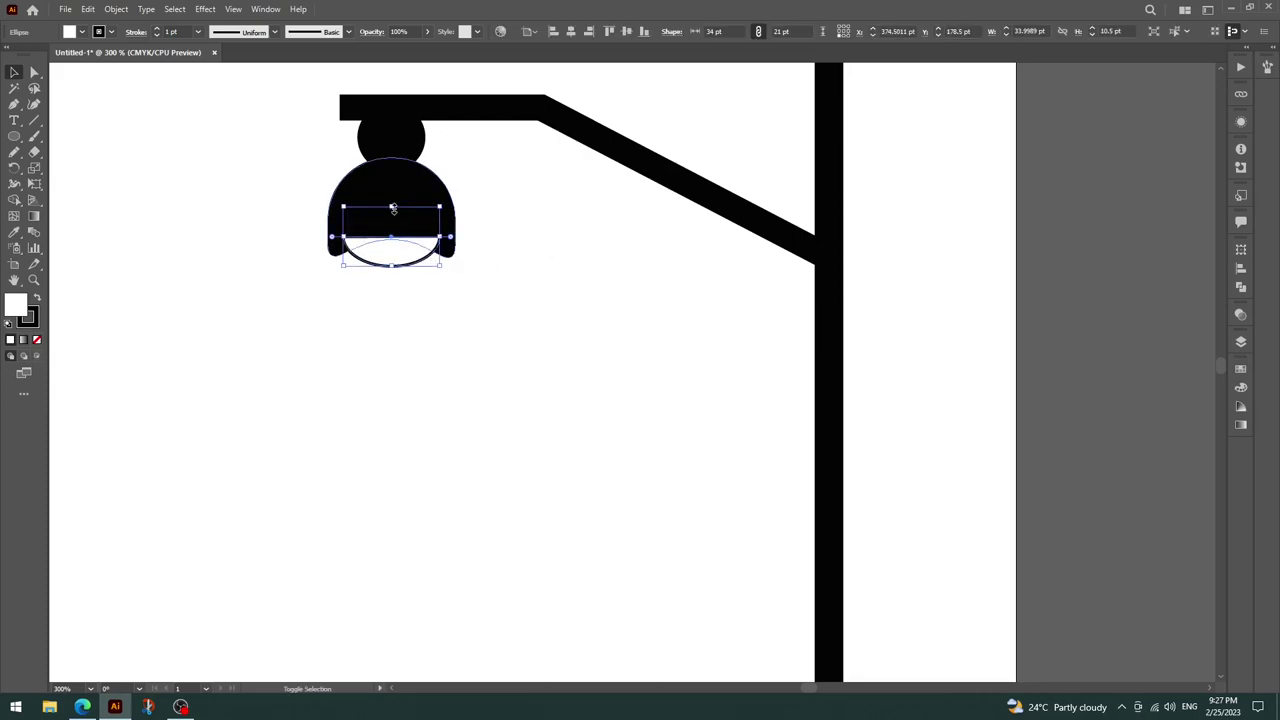
drag(391, 205, 391, 212)
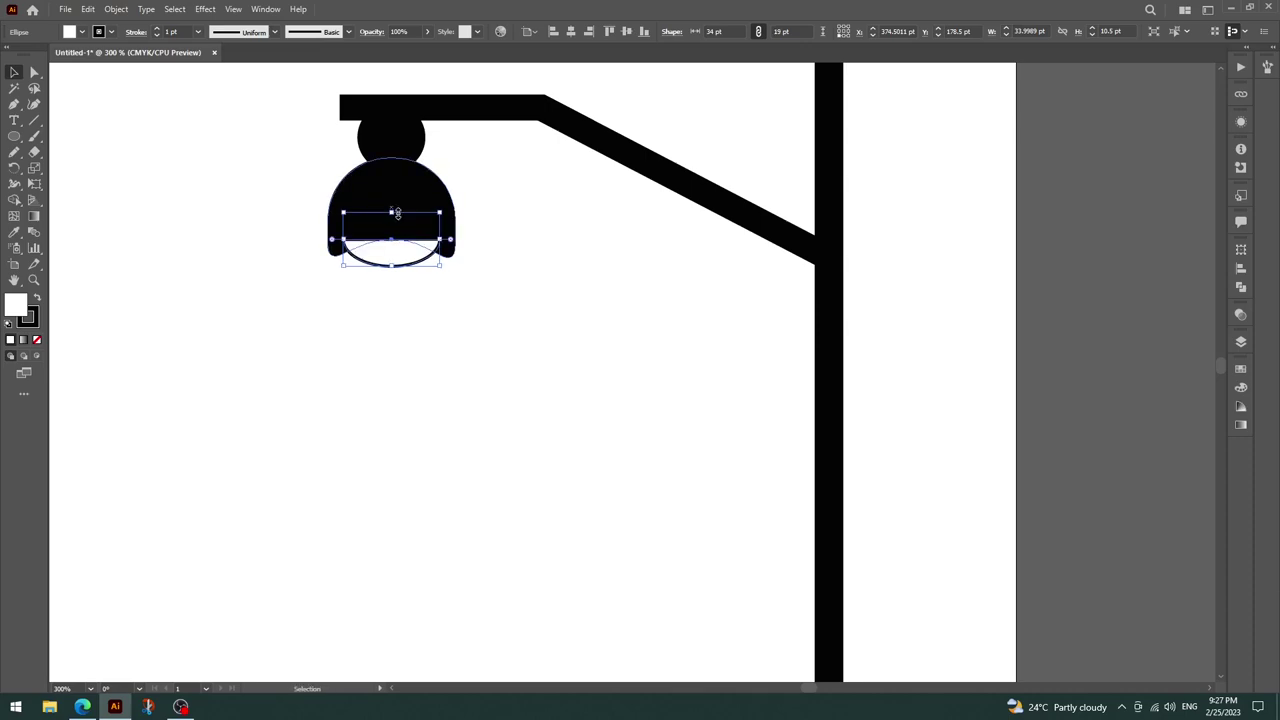
click(538, 229)
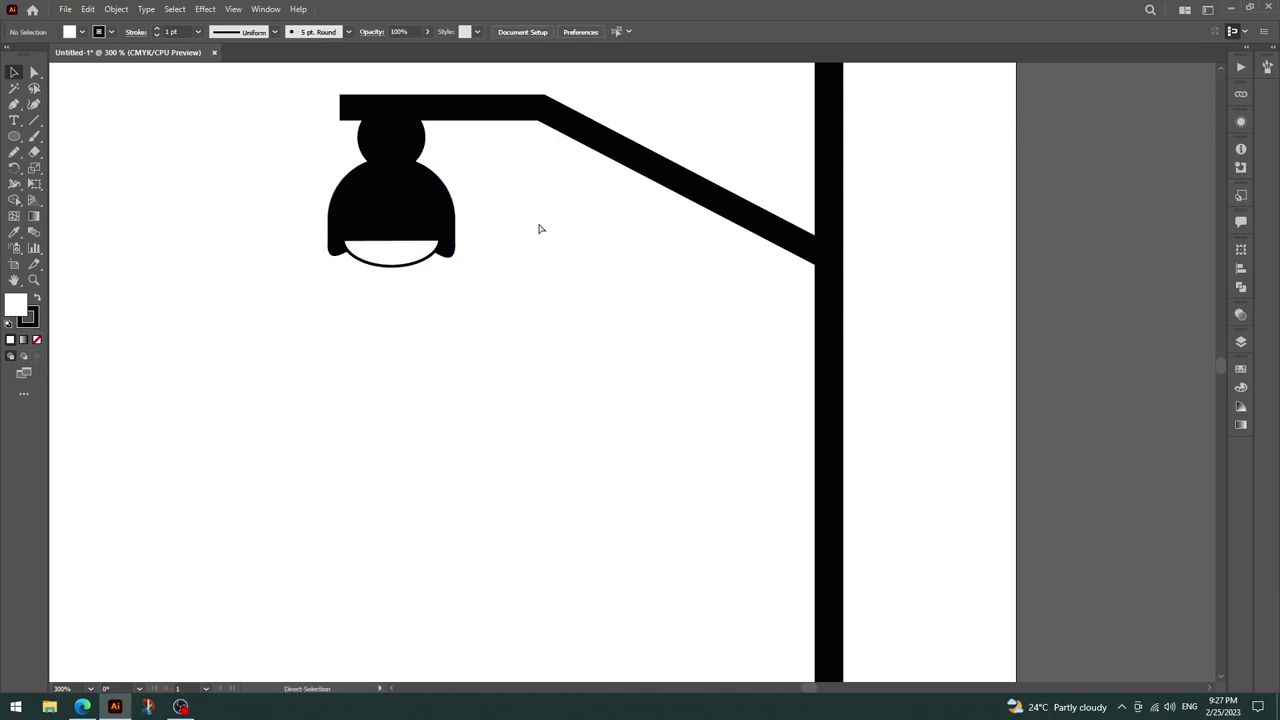
key(ctrl+1)
Draw the seated figure's lower-body, torso and head ellipses on the bench.
scroll(693, 322, down, 3)
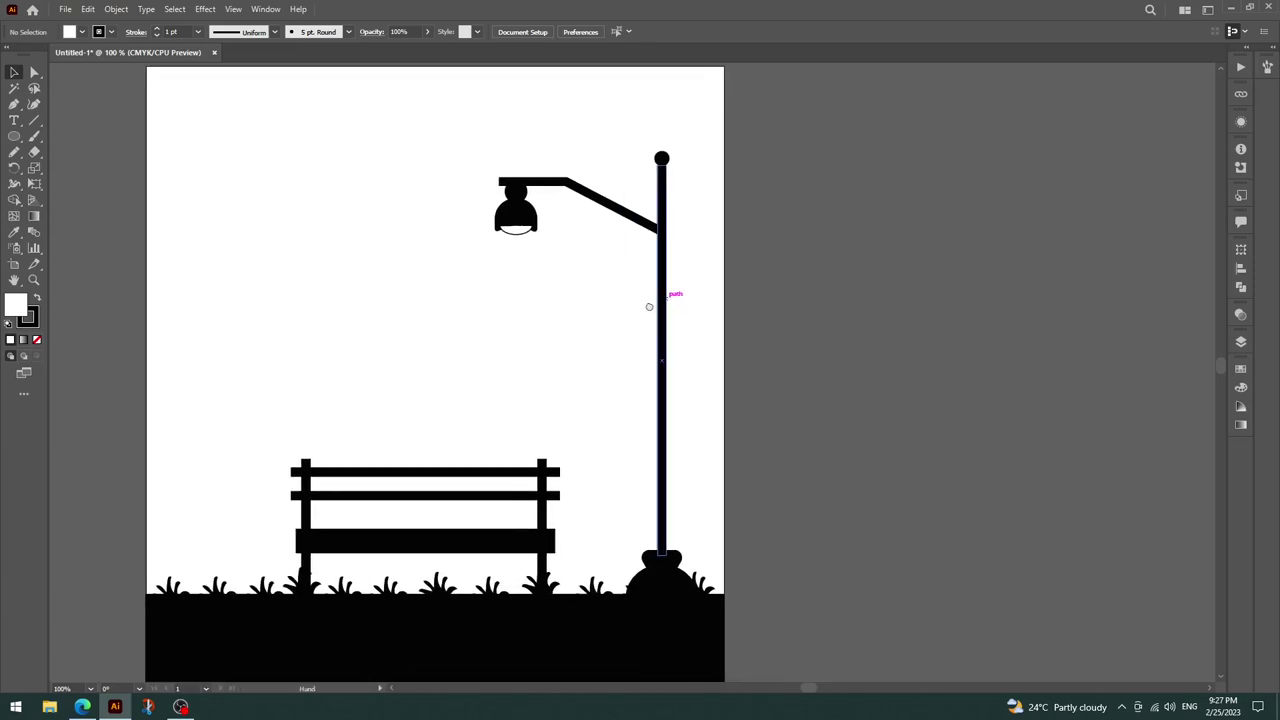
scroll(657, 300, right, 1)
scroll(646, 294, left, 2)
drag(458, 121, 693, 362)
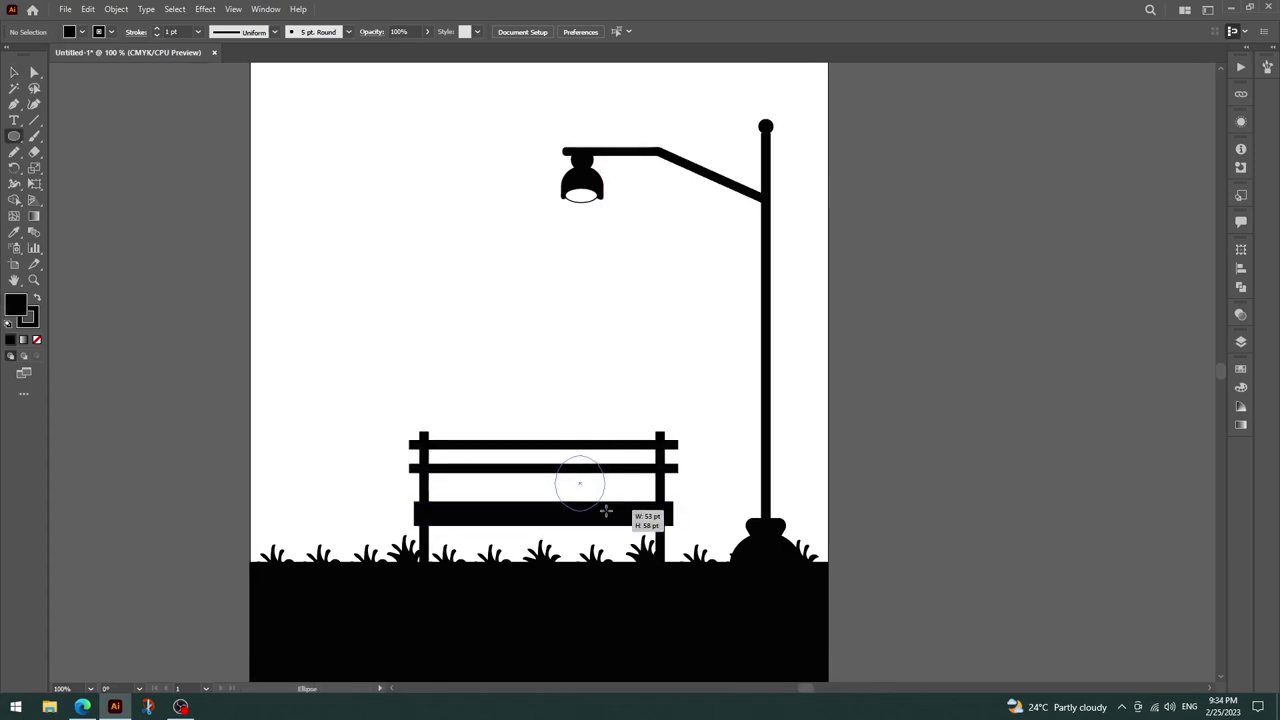
drag(600, 505, 616, 524)
drag(562, 401, 609, 478)
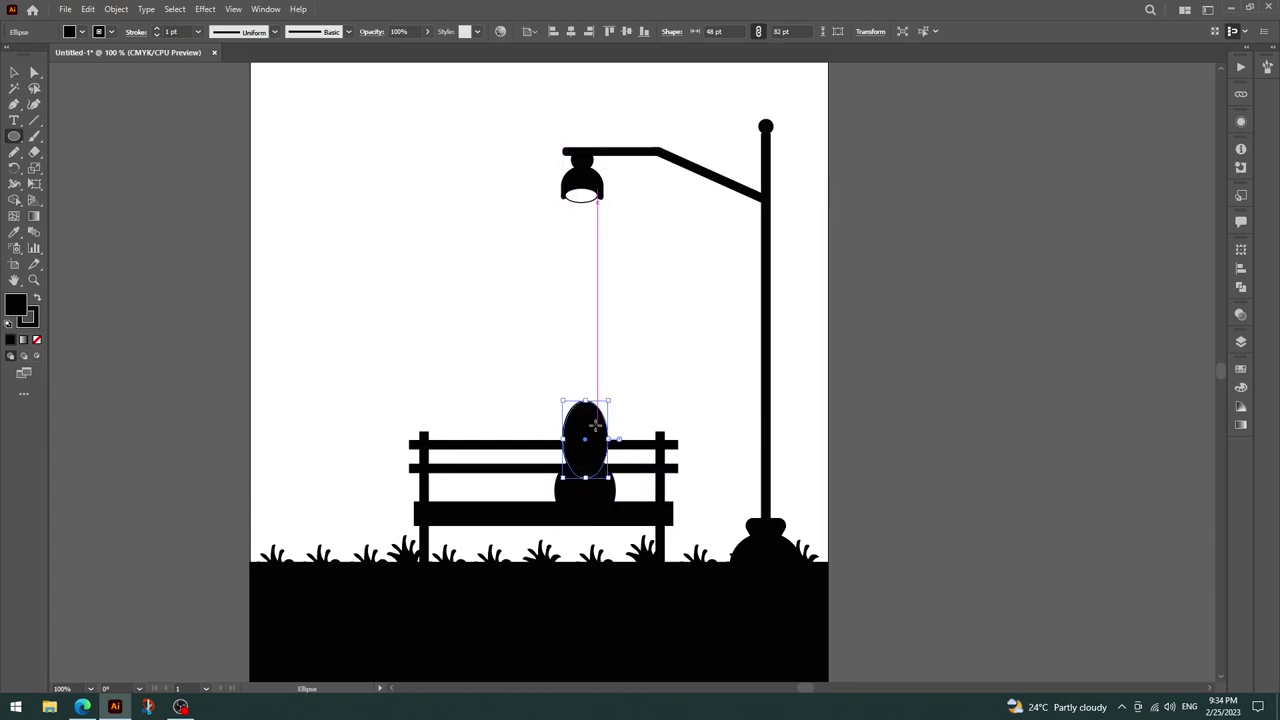
drag(588, 442, 588, 445)
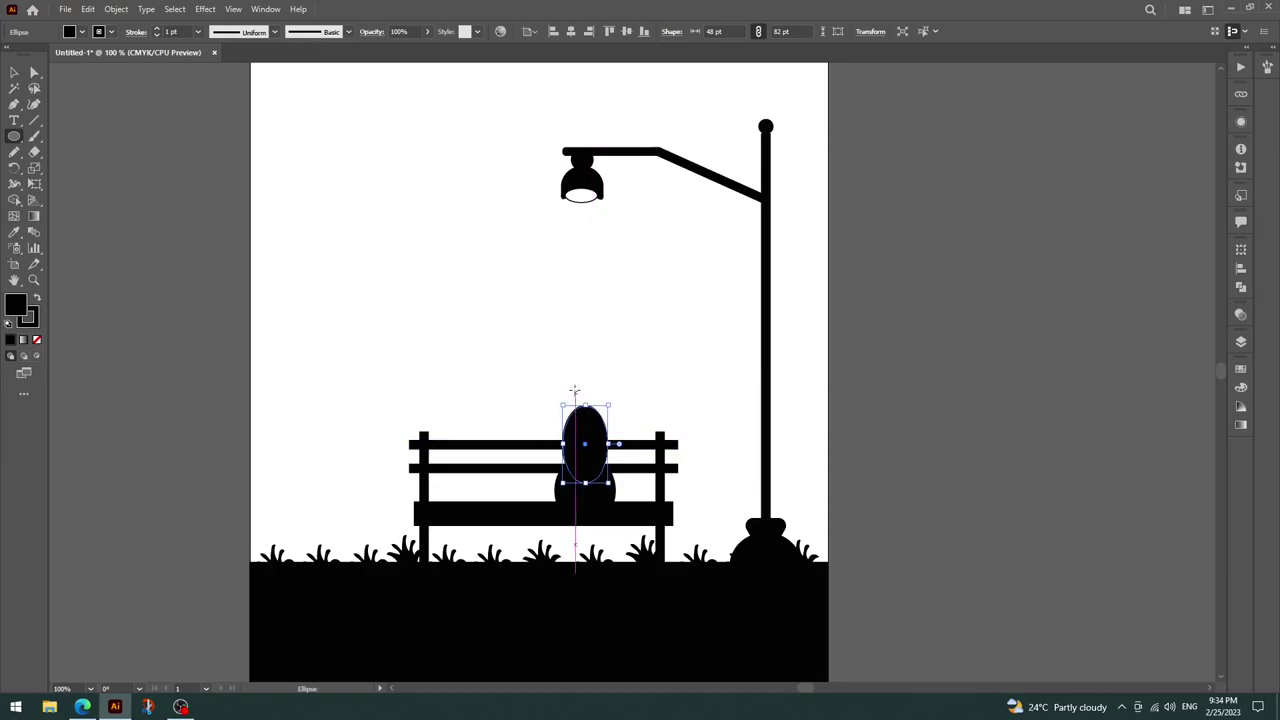
drag(571, 375, 603, 419)
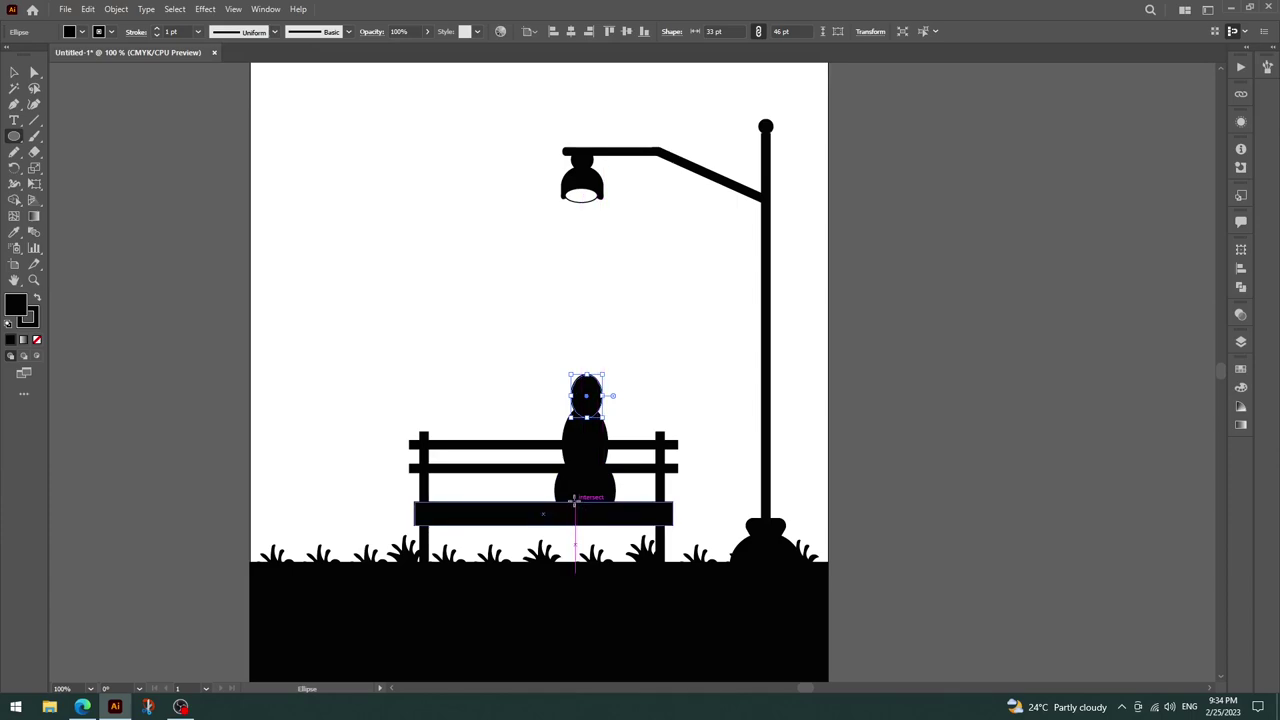
Draw a leg rectangle from the bench seat toward the ground.
click(14, 137)
click(80, 136)
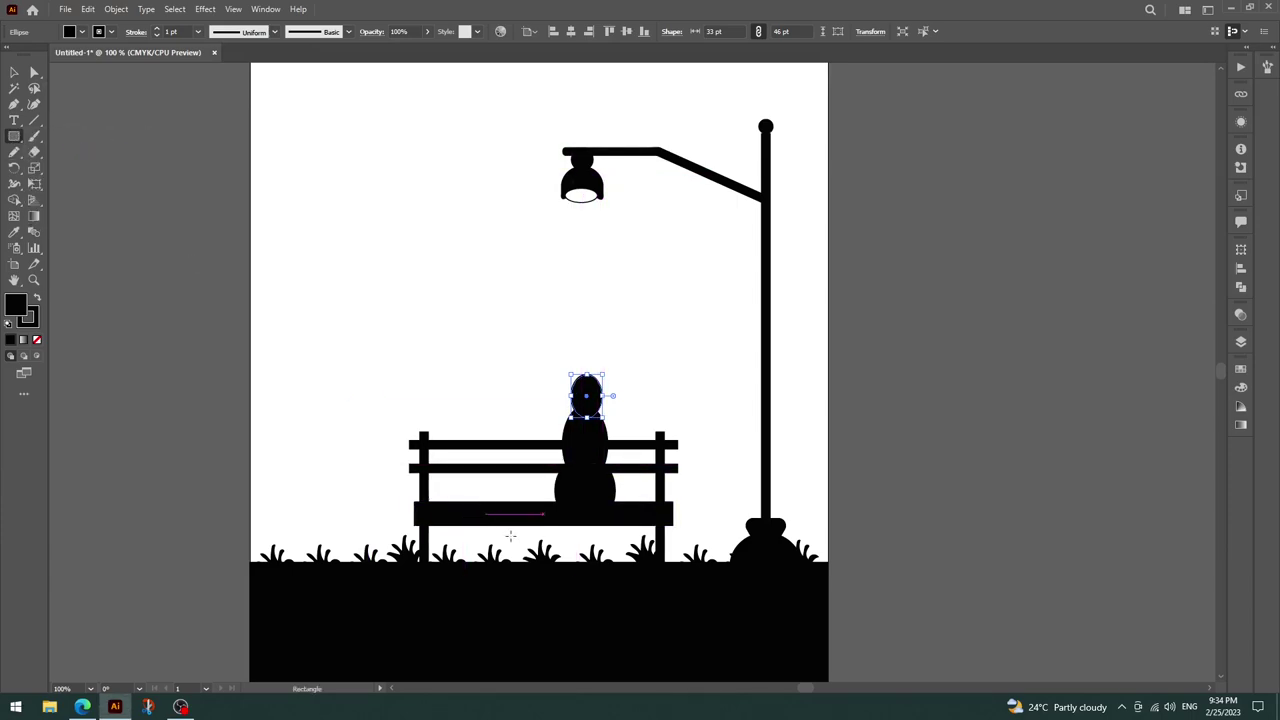
mouse_move(575, 498)
mouse_down()
mouse_move(599, 583)
mouse_move(617, 583)
mouse_up()
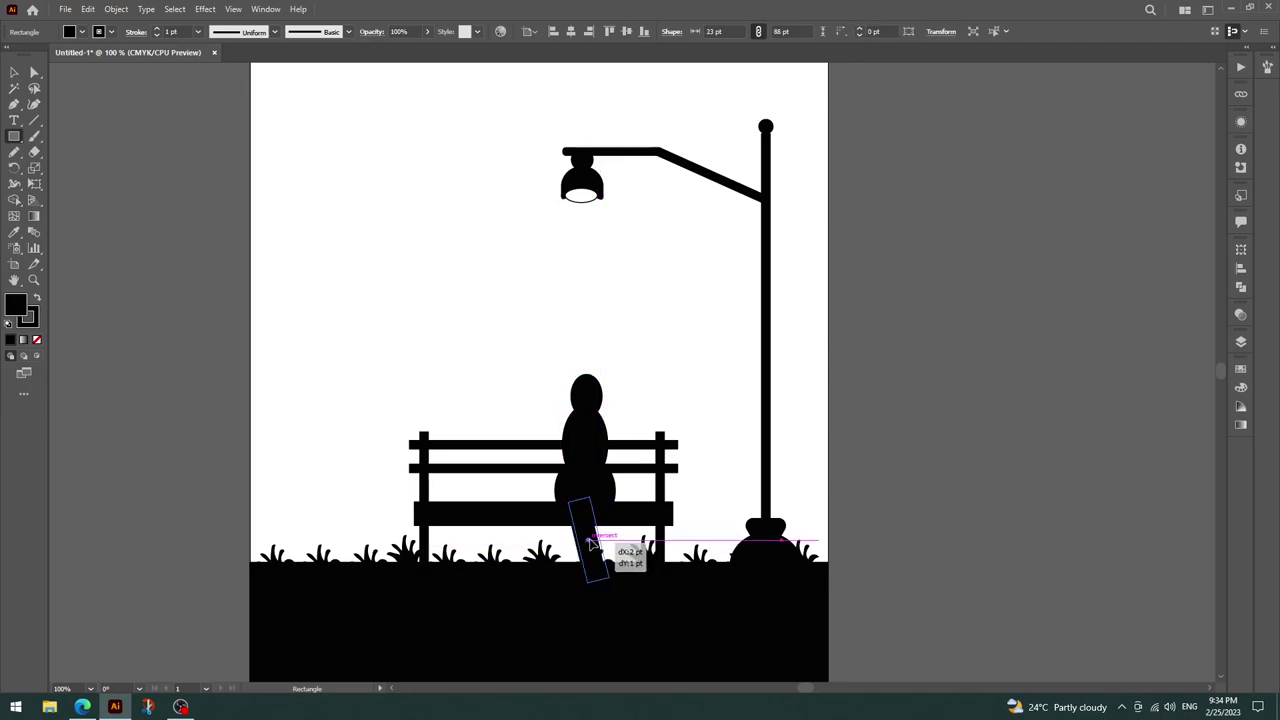
click(967, 349)
click(670, 375)
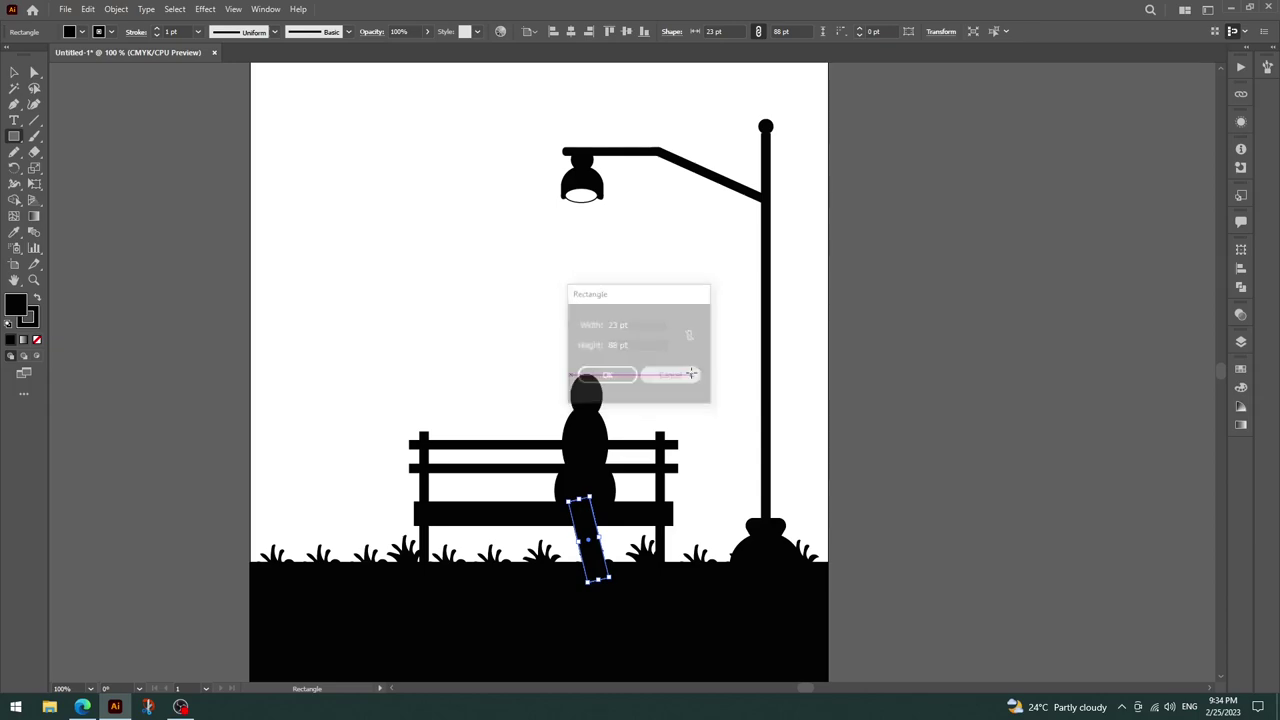
key(v)
click(723, 324)
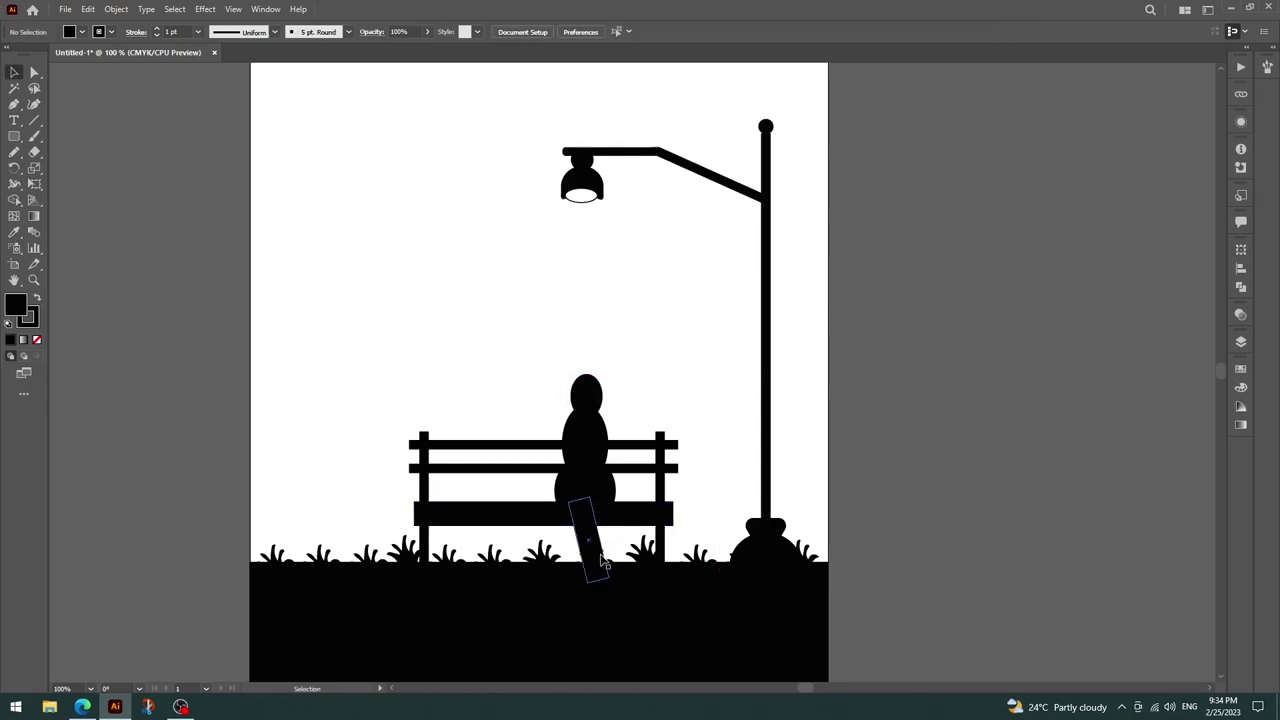
Nudge the leg bar, torso and head slightly down into place on the body.
click(601, 550)
drag(598, 540, 596, 536)
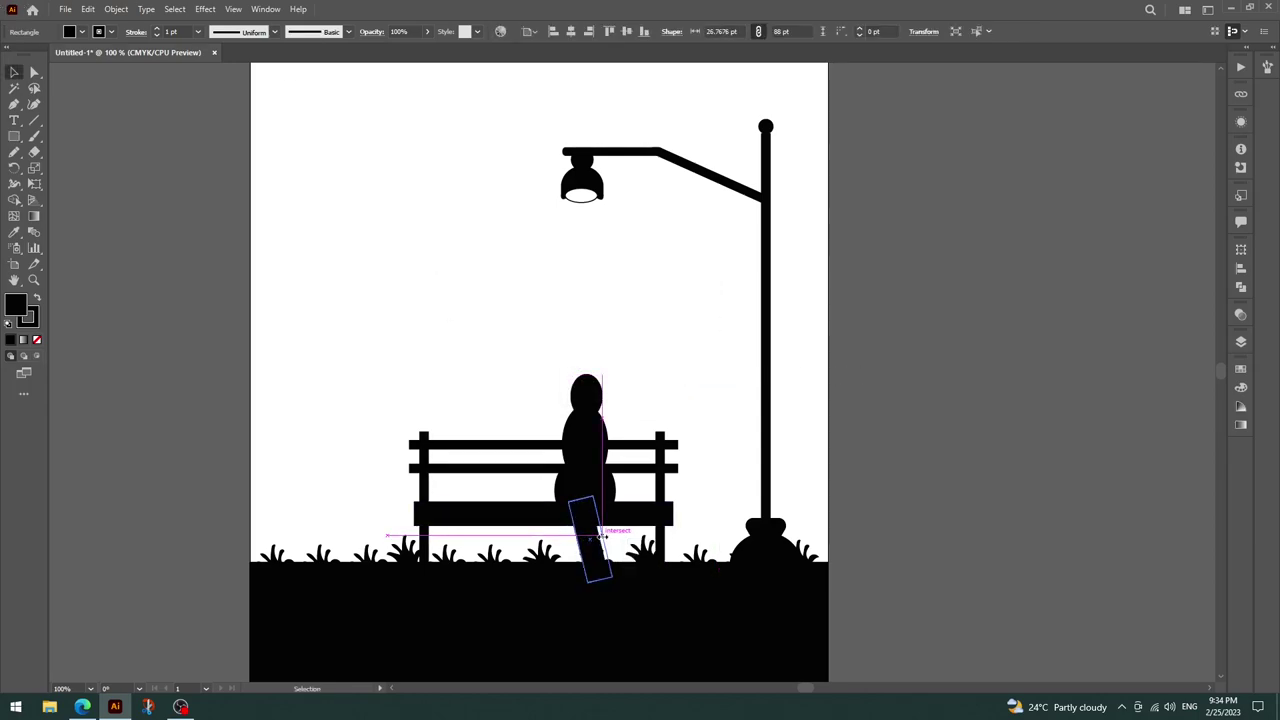
click(925, 429)
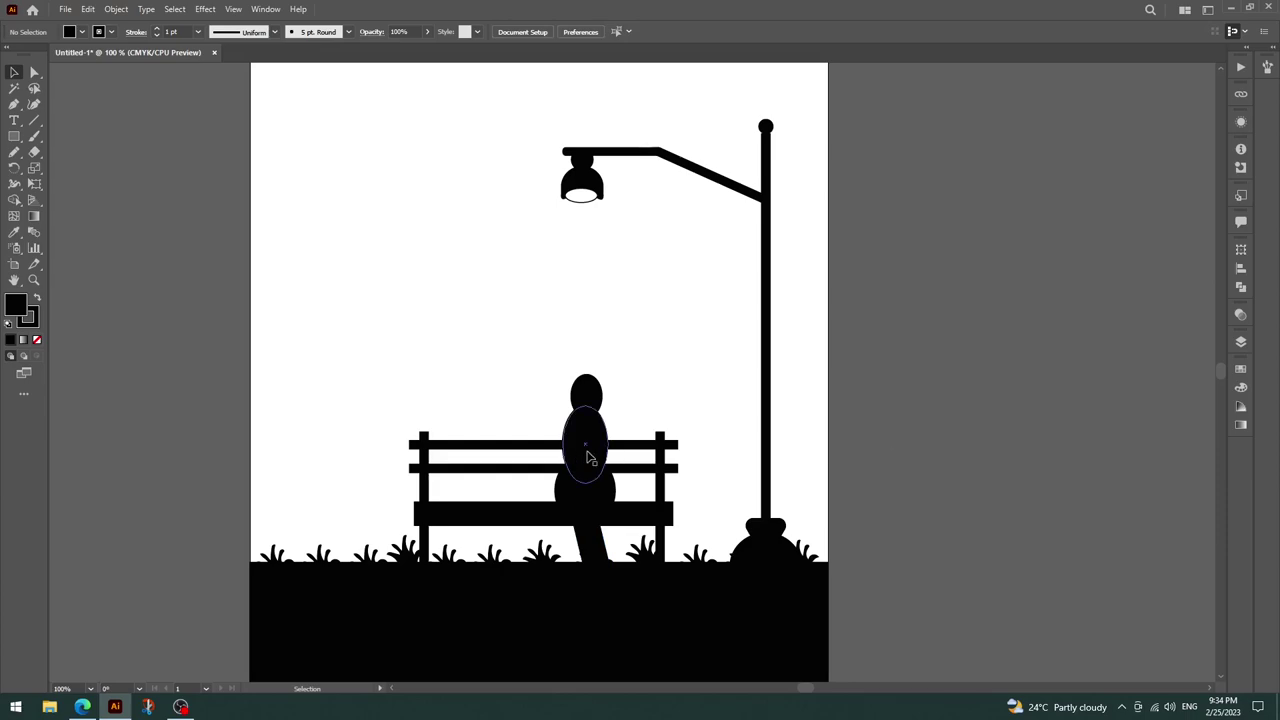
drag(588, 457, 596, 473)
click(658, 400)
drag(594, 398, 595, 404)
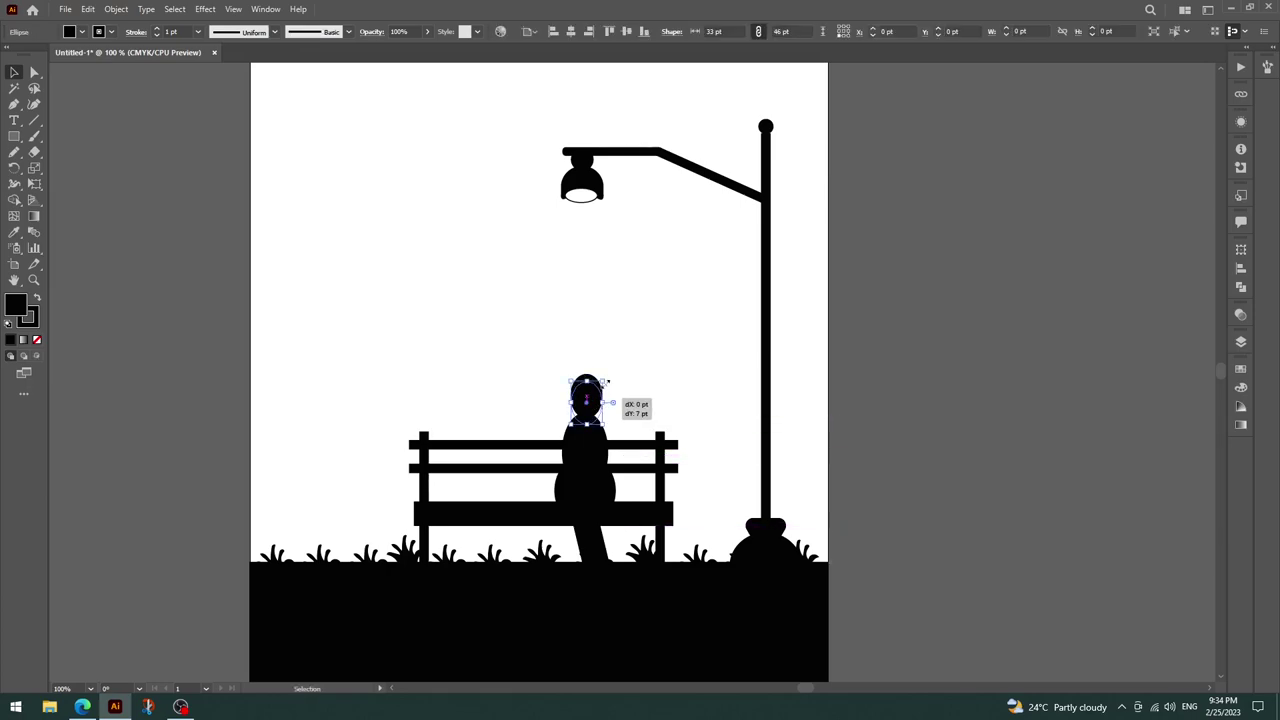
click(632, 363)
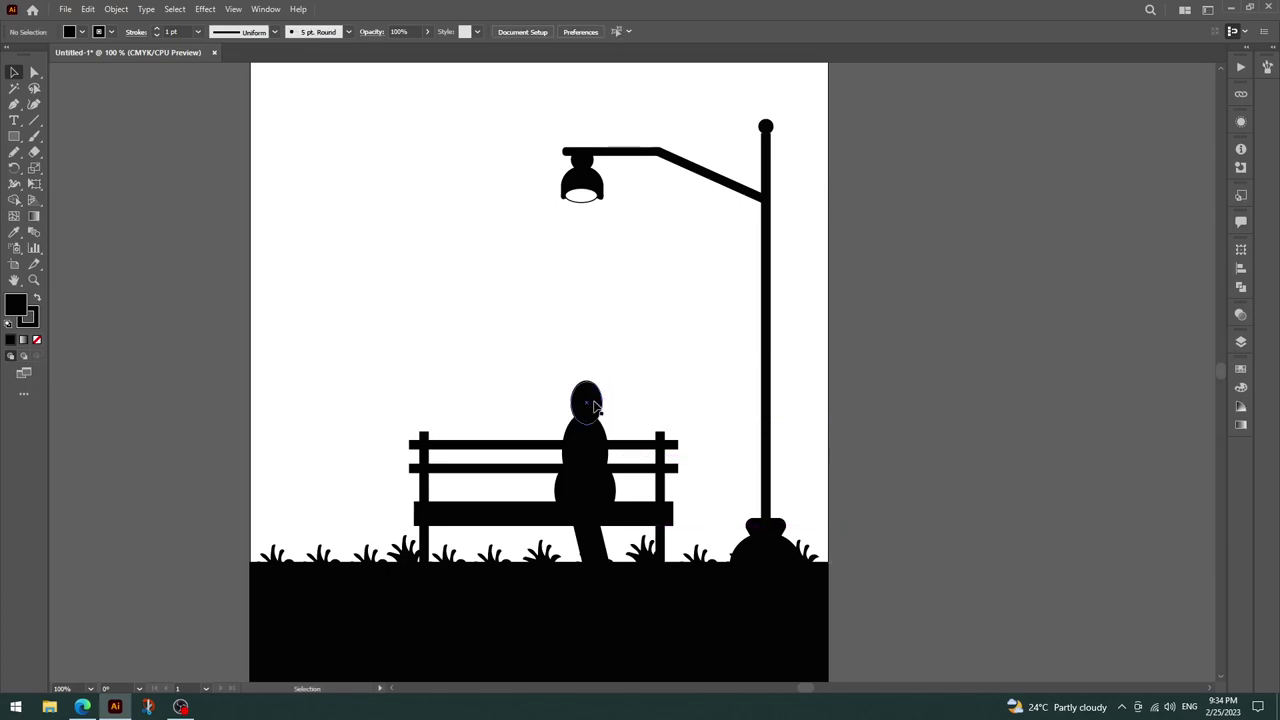
drag(600, 410, 598, 408)
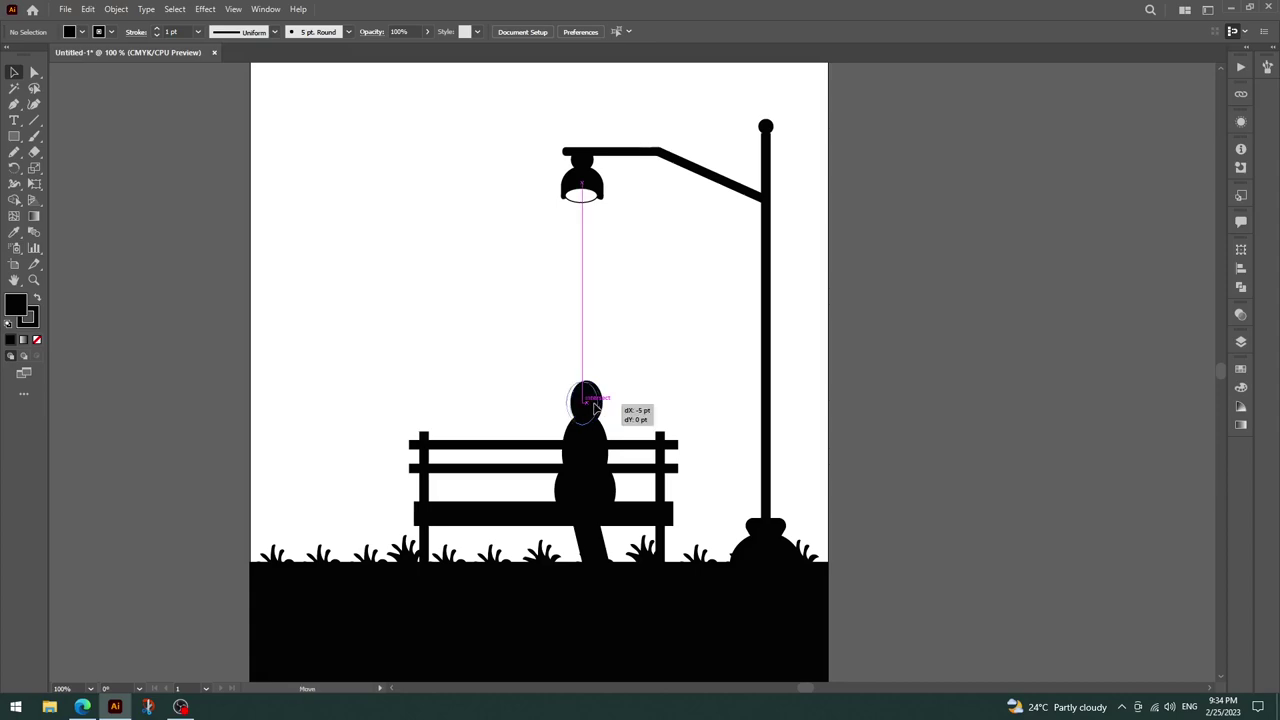
click(658, 393)
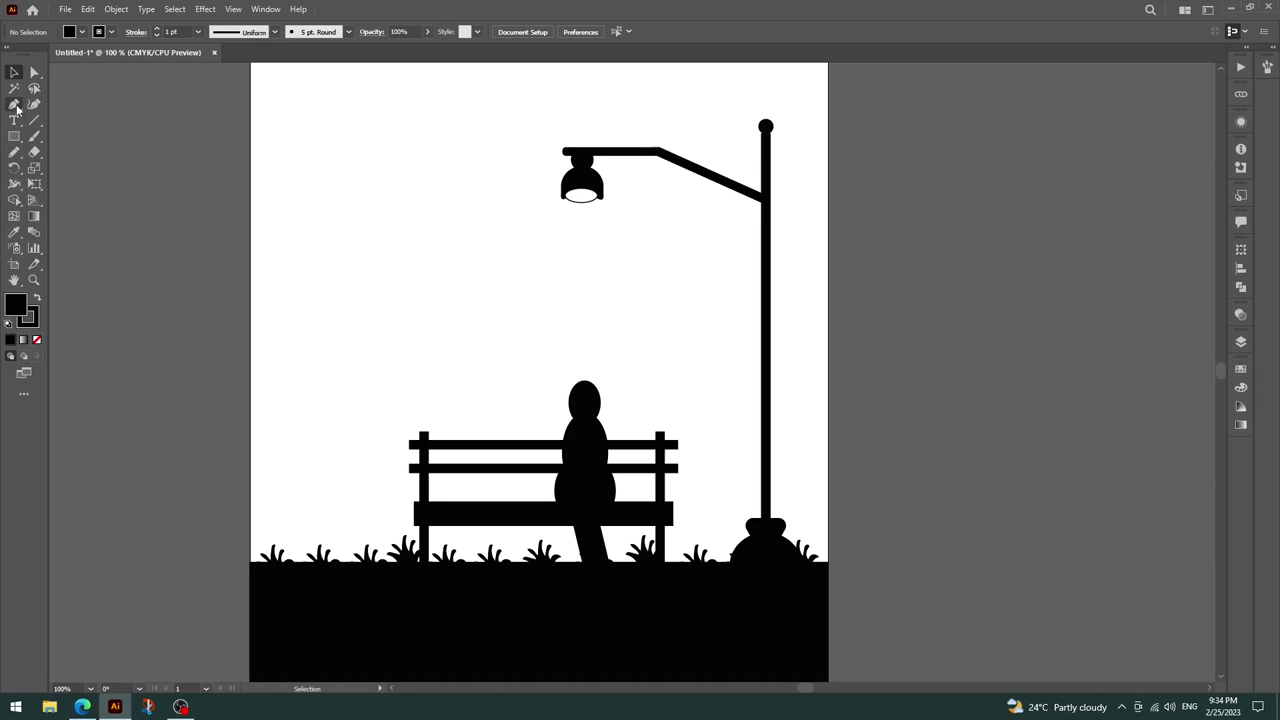
Draw a thin bar, tilt it into a slanted arm, and place it on the figure's left side.
click(14, 136)
drag(409, 177, 424, 266)
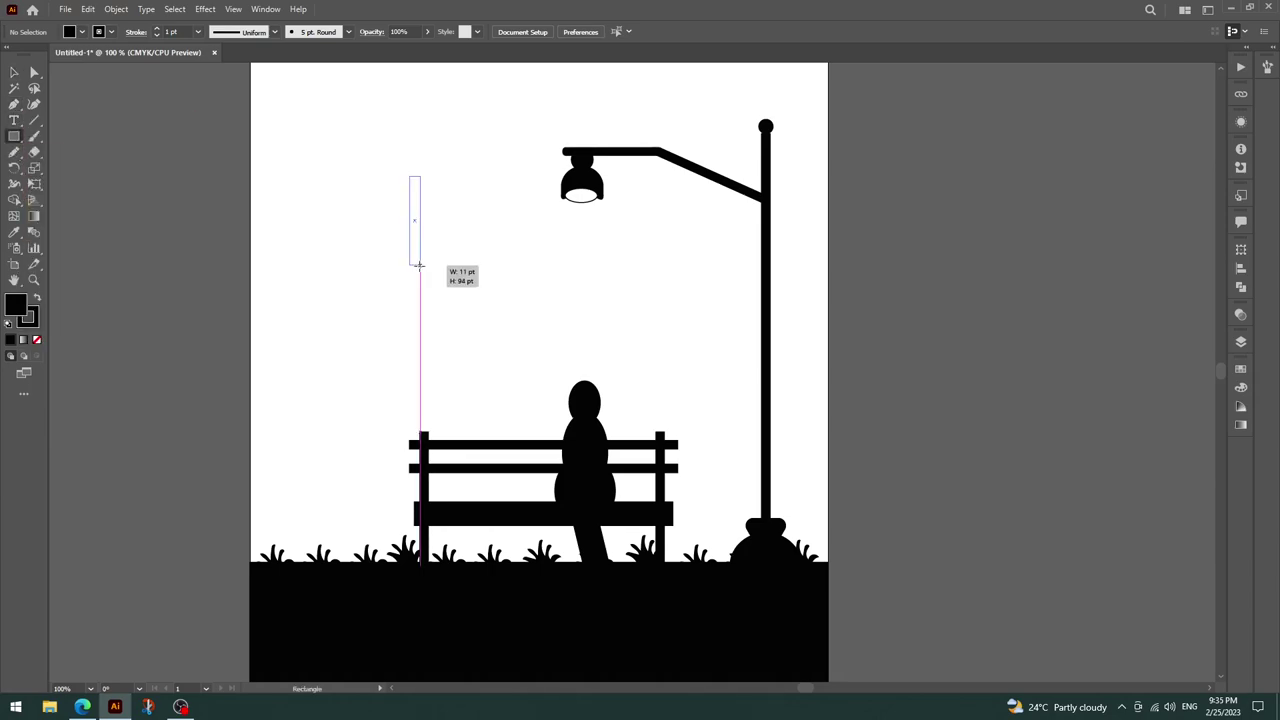
drag(426, 176, 551, 482)
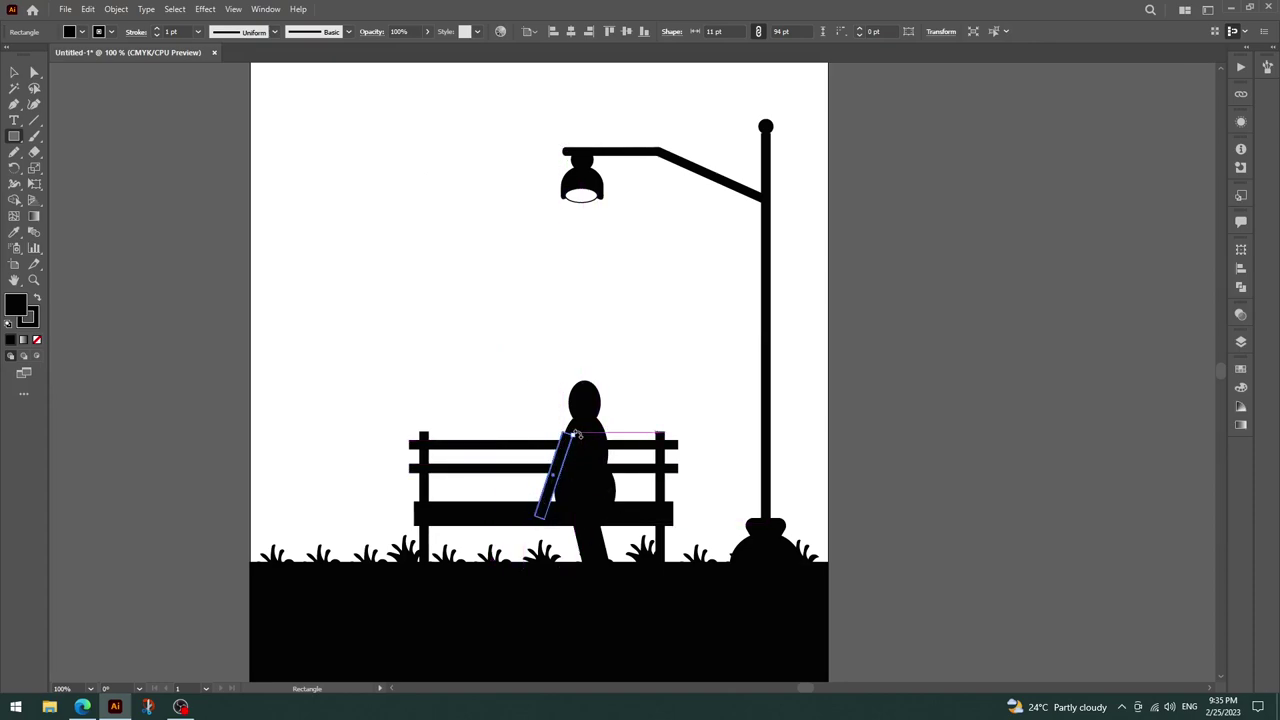
mouse_move(577, 435)
mouse_down()
mouse_move(557, 480)
mouse_move(621, 472)
mouse_up()
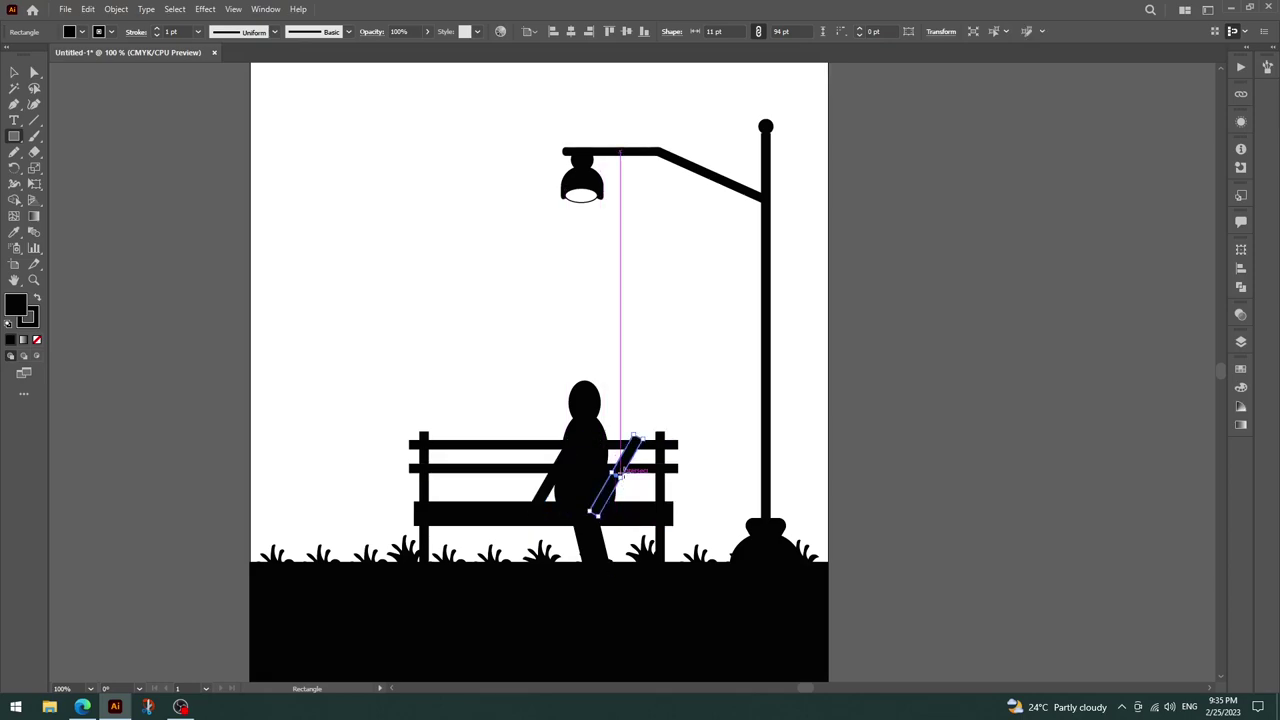
drag(621, 472, 628, 452)
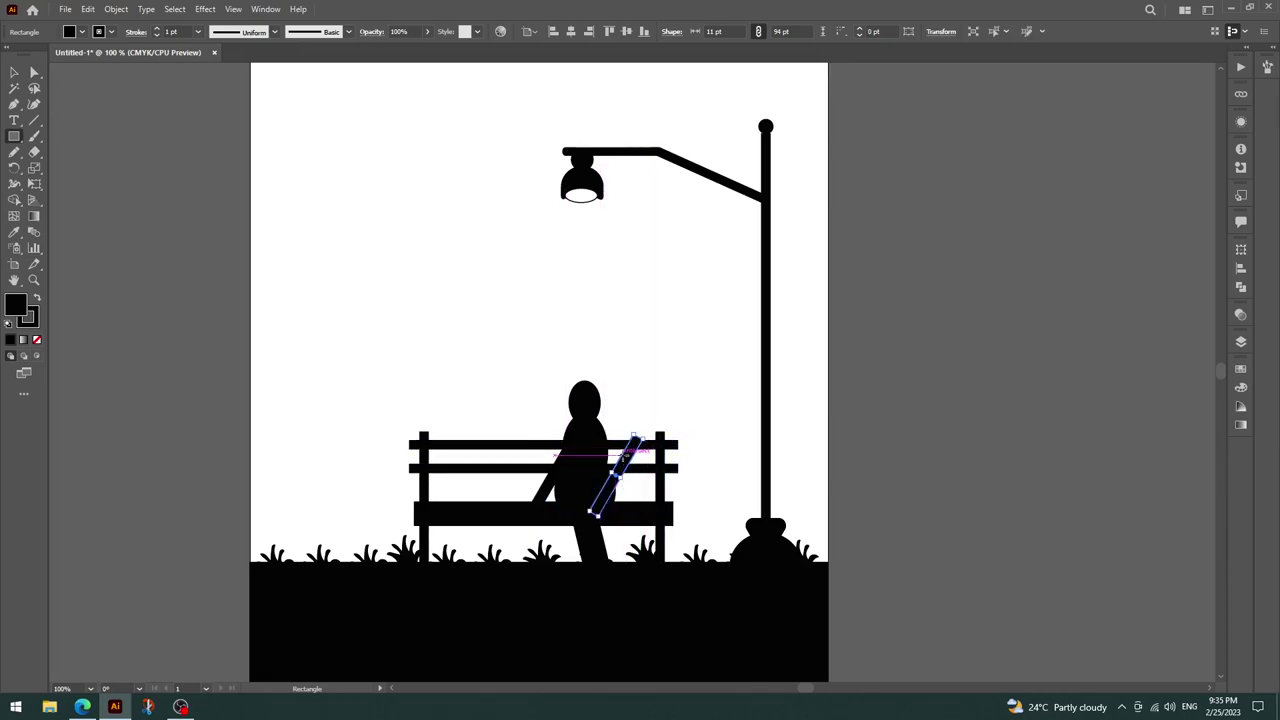
Make a vertically reflected copy of the arm bar for the other side.
right_click(628, 452)
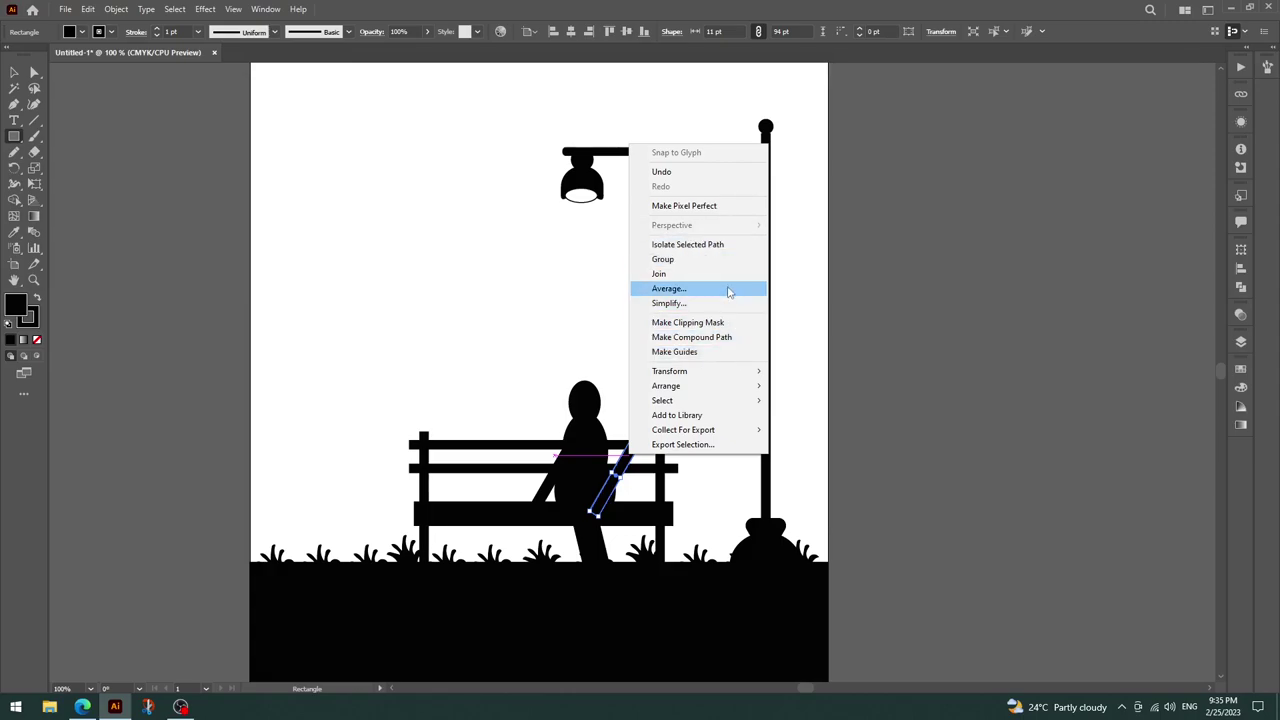
mouse_move(669, 371)
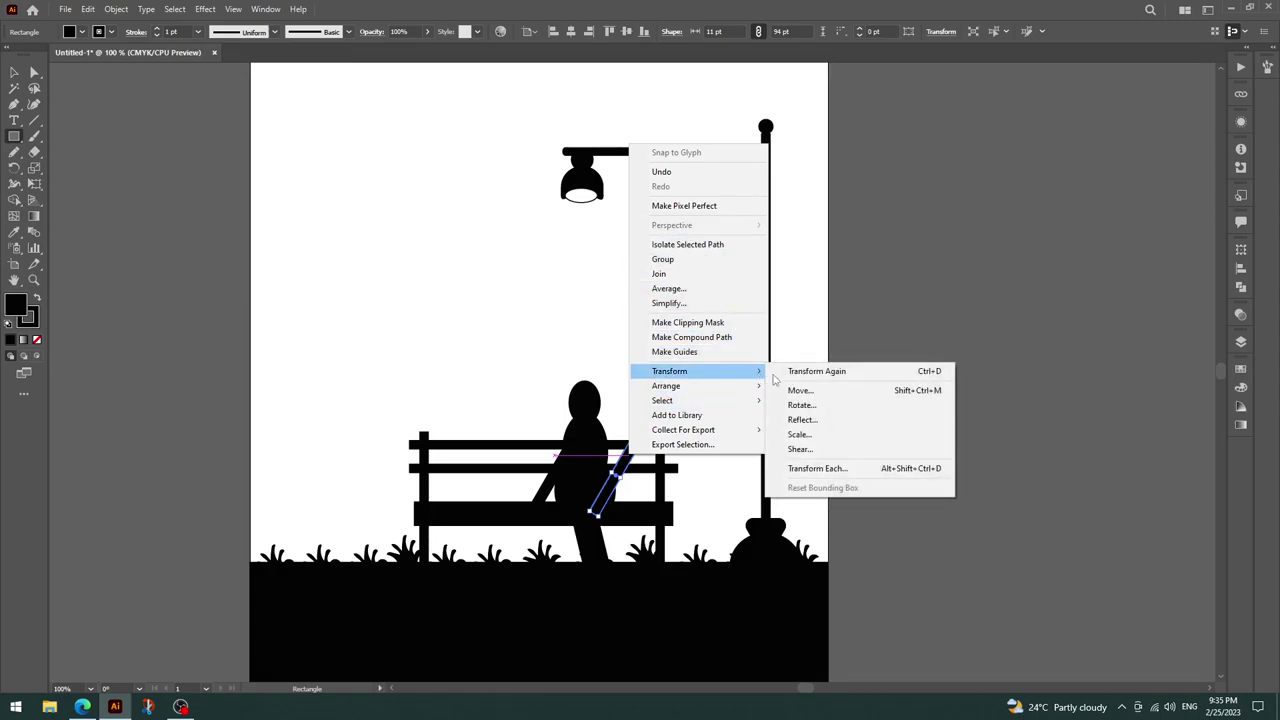
click(814, 420)
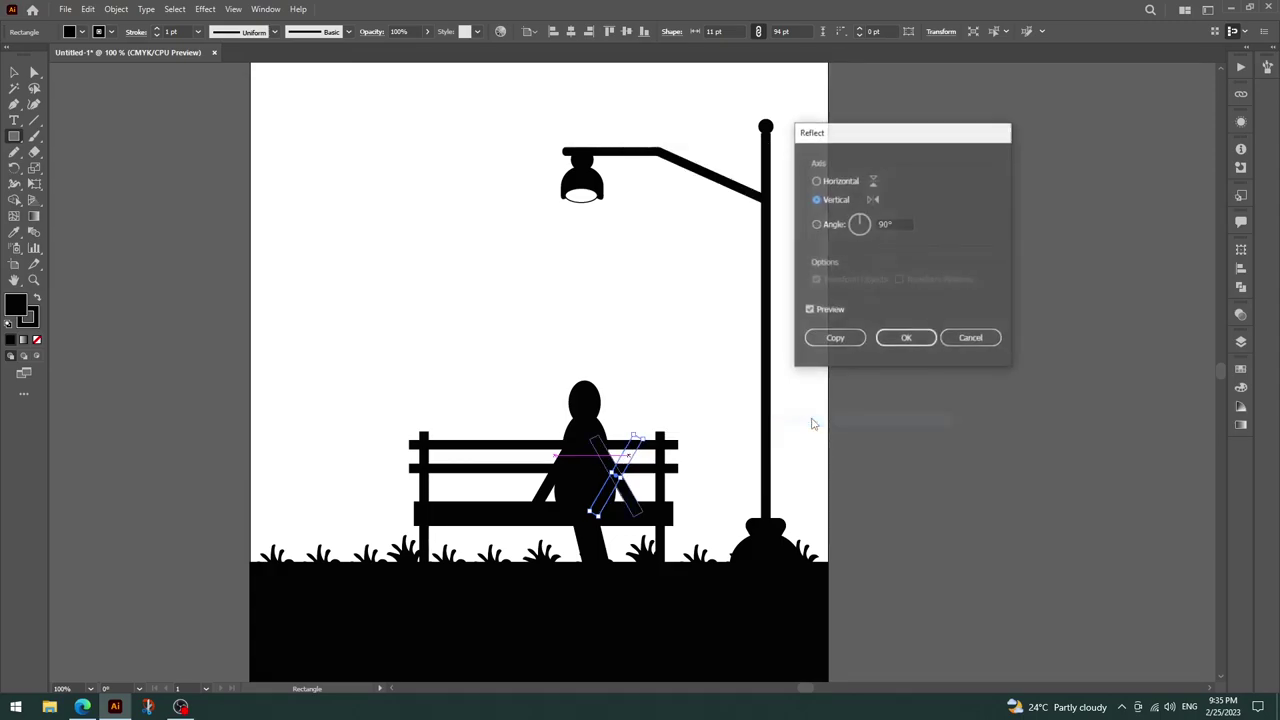
click(904, 339)
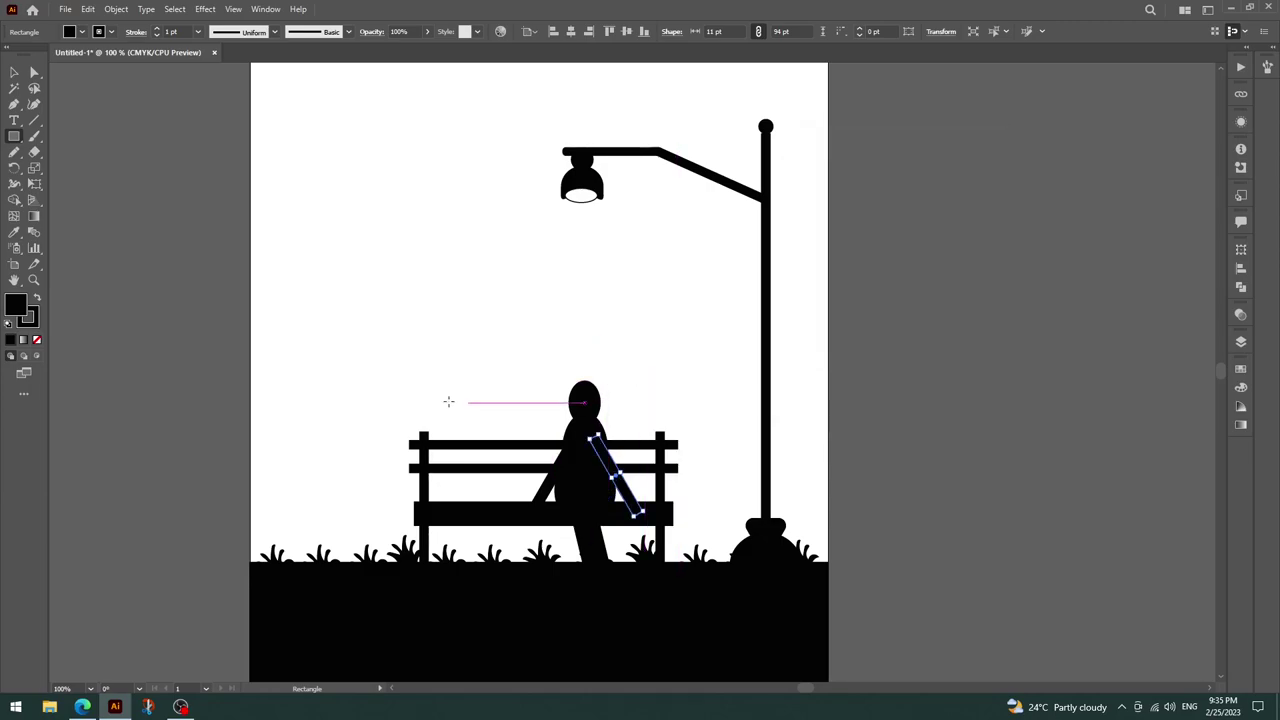
key(v)
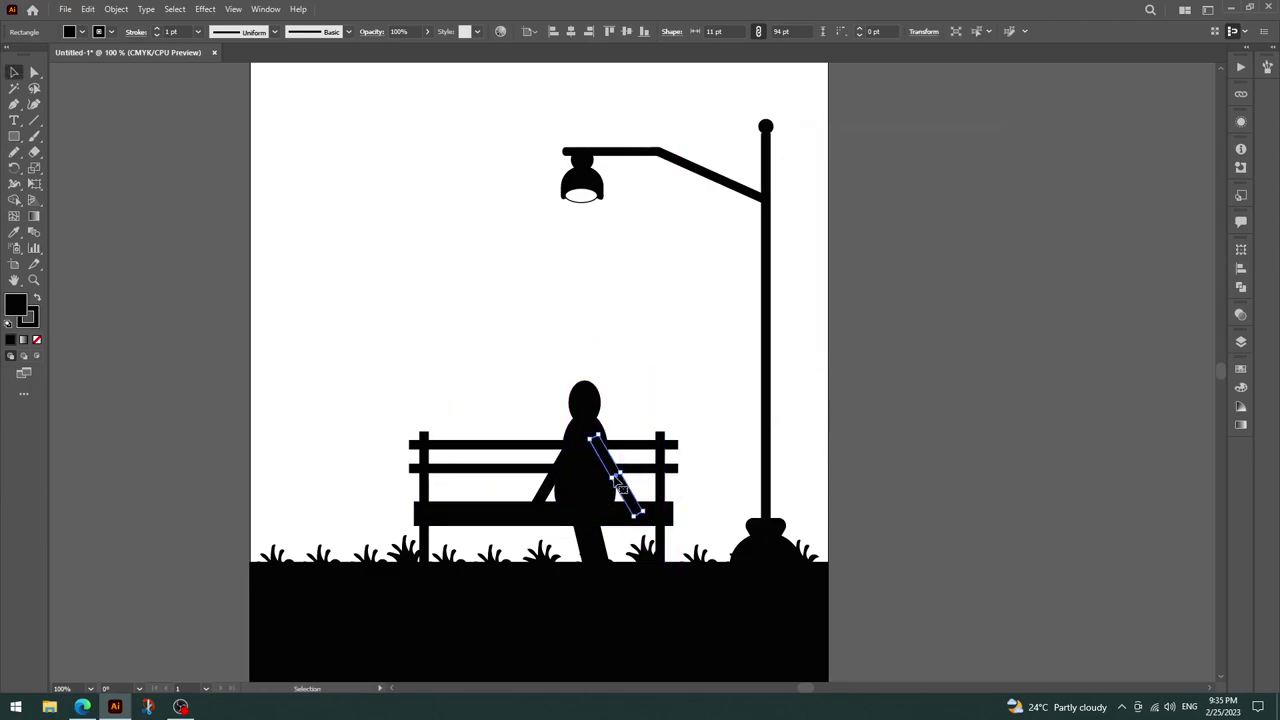
drag(621, 487, 629, 492)
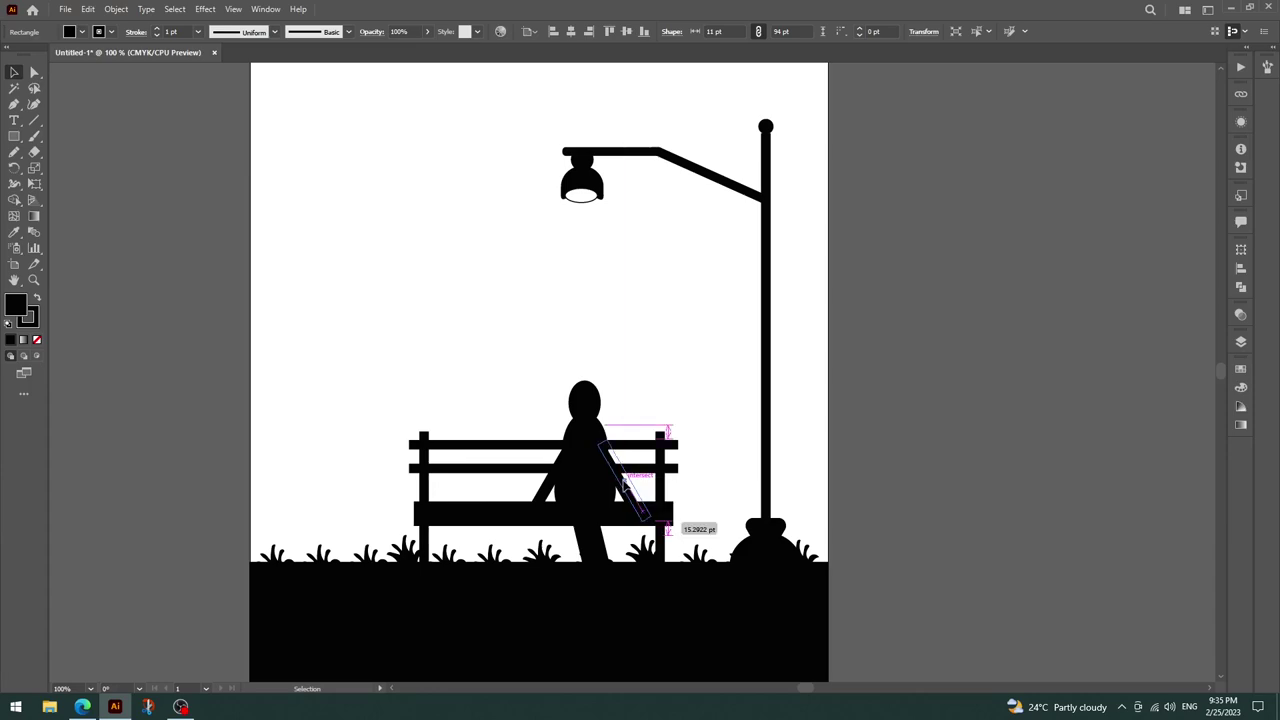
click(631, 381)
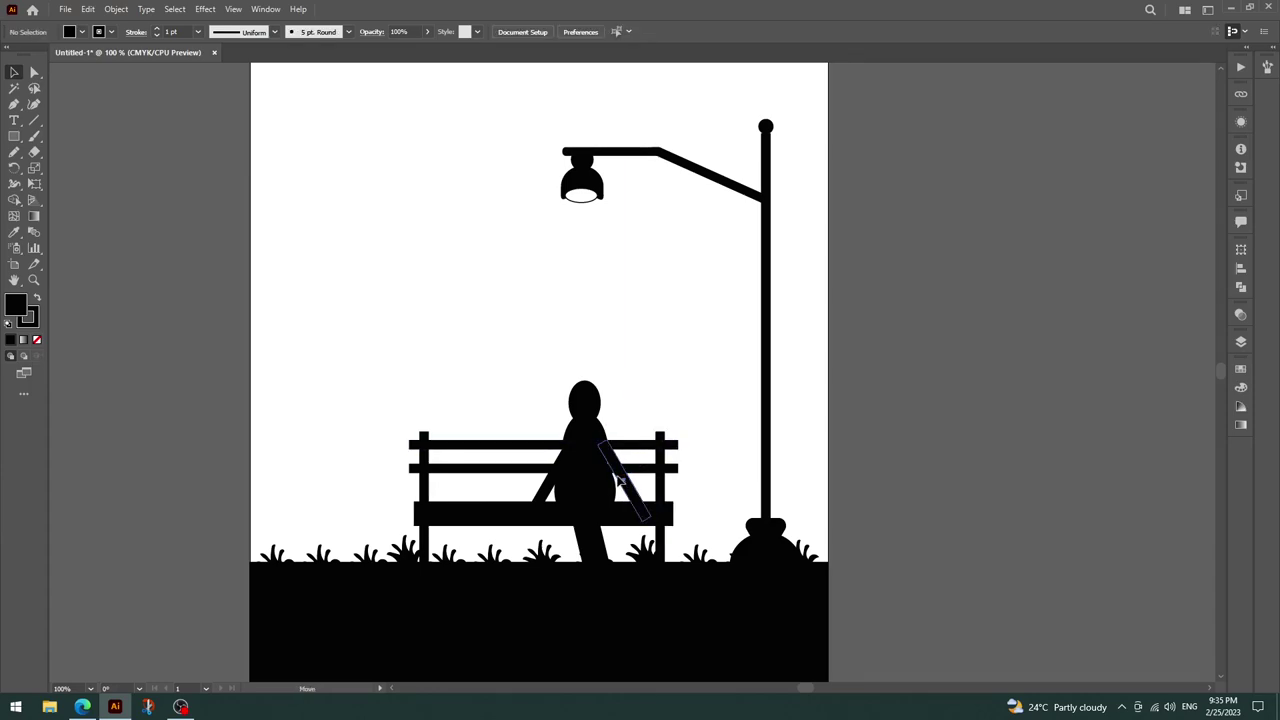
Position the mirrored right arm behind the body, reaching down to the bench.
drag(621, 481, 547, 492)
click(646, 380)
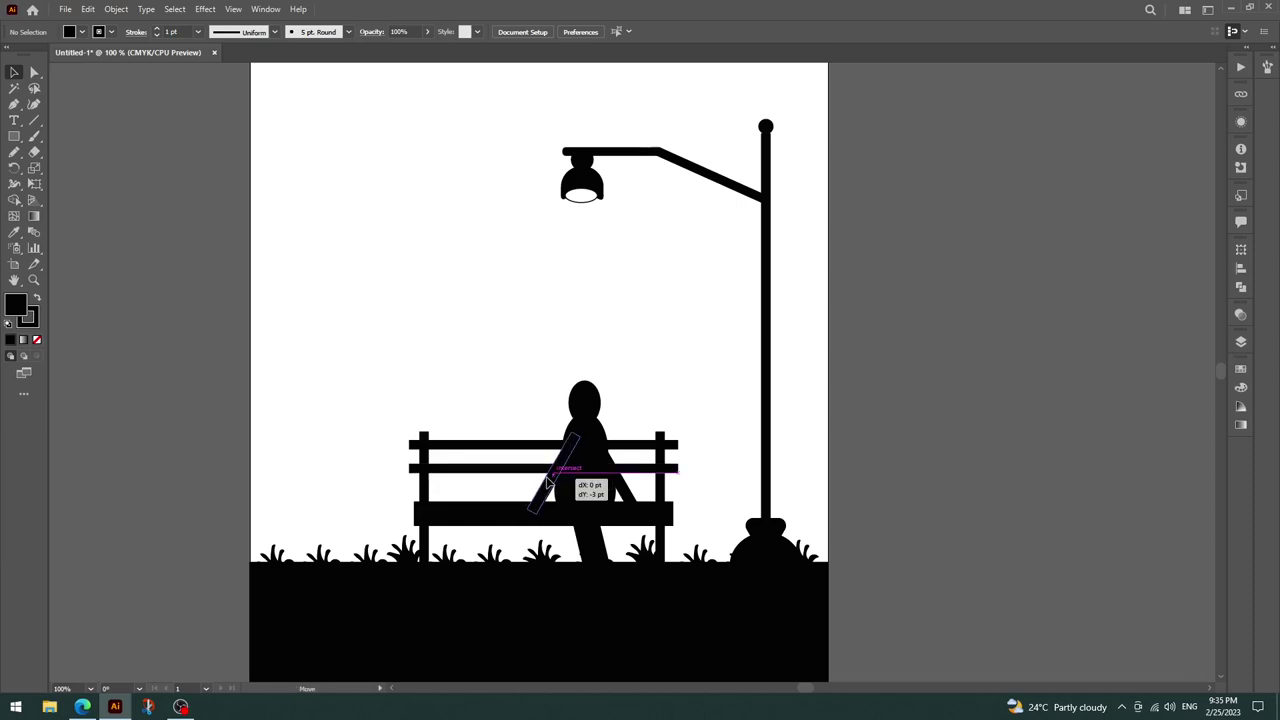
click(489, 376)
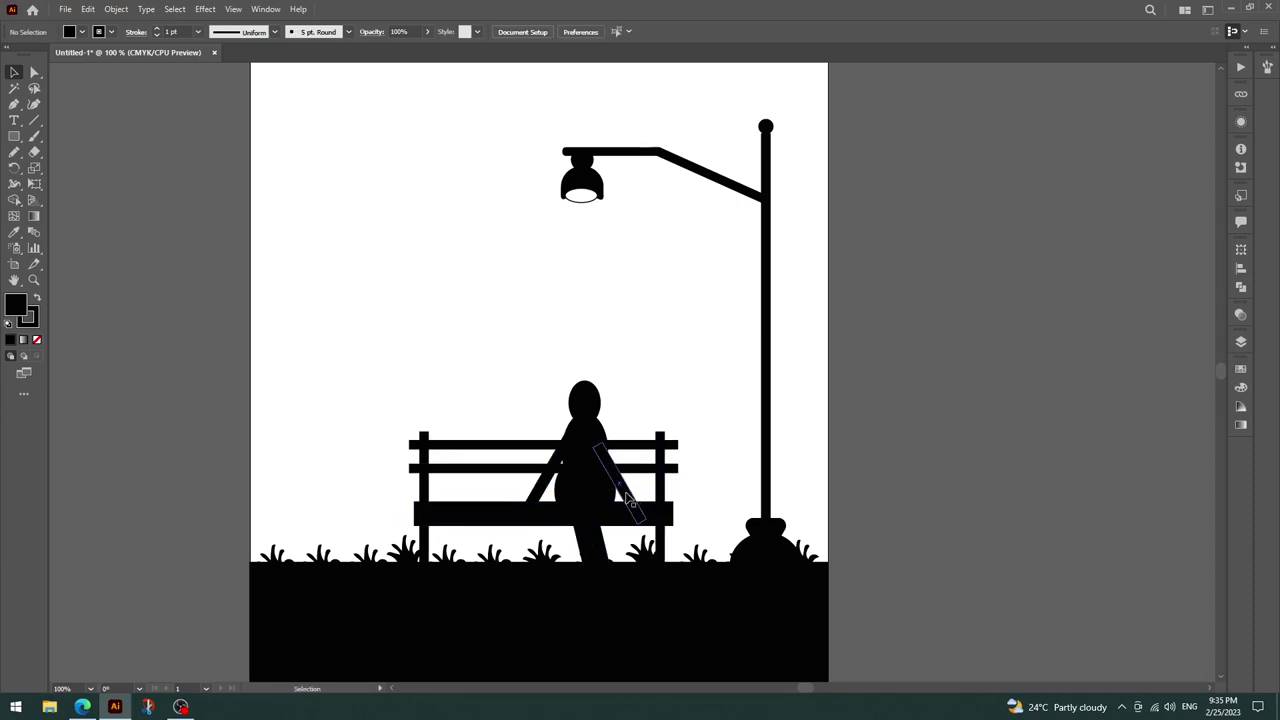
drag(628, 497, 648, 482)
click(628, 330)
click(640, 314)
drag(628, 495, 645, 485)
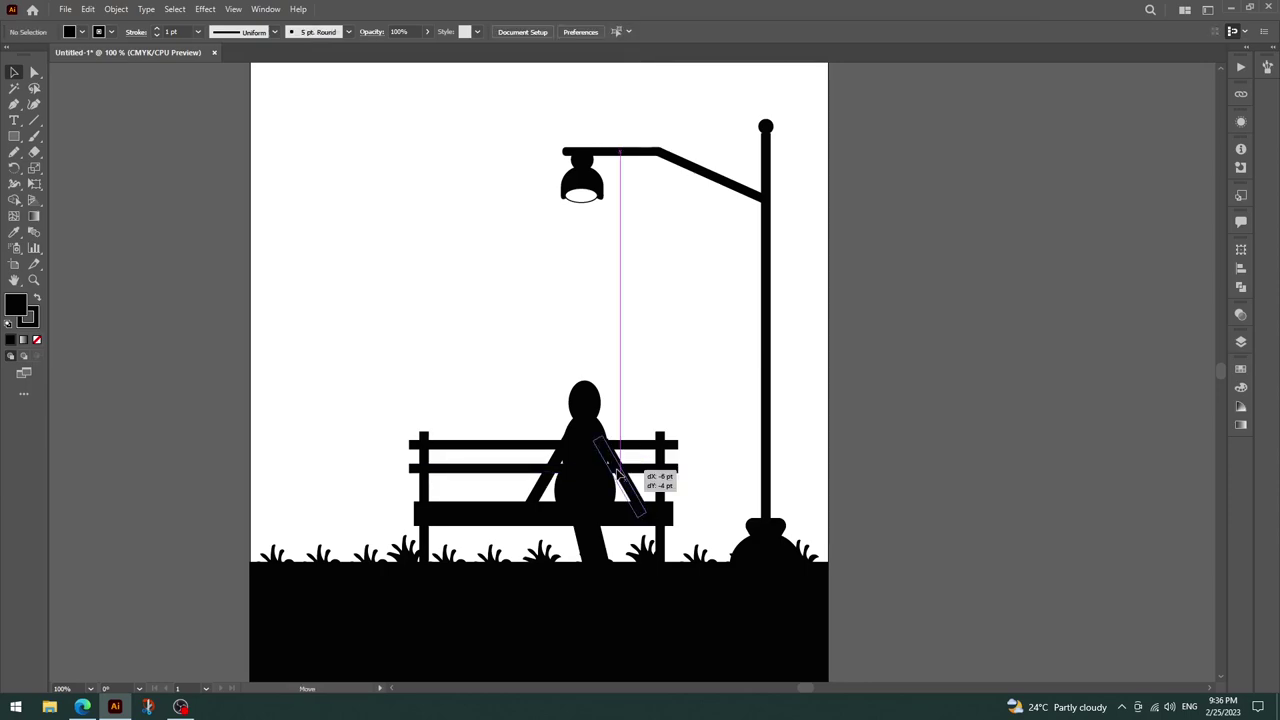
click(638, 311)
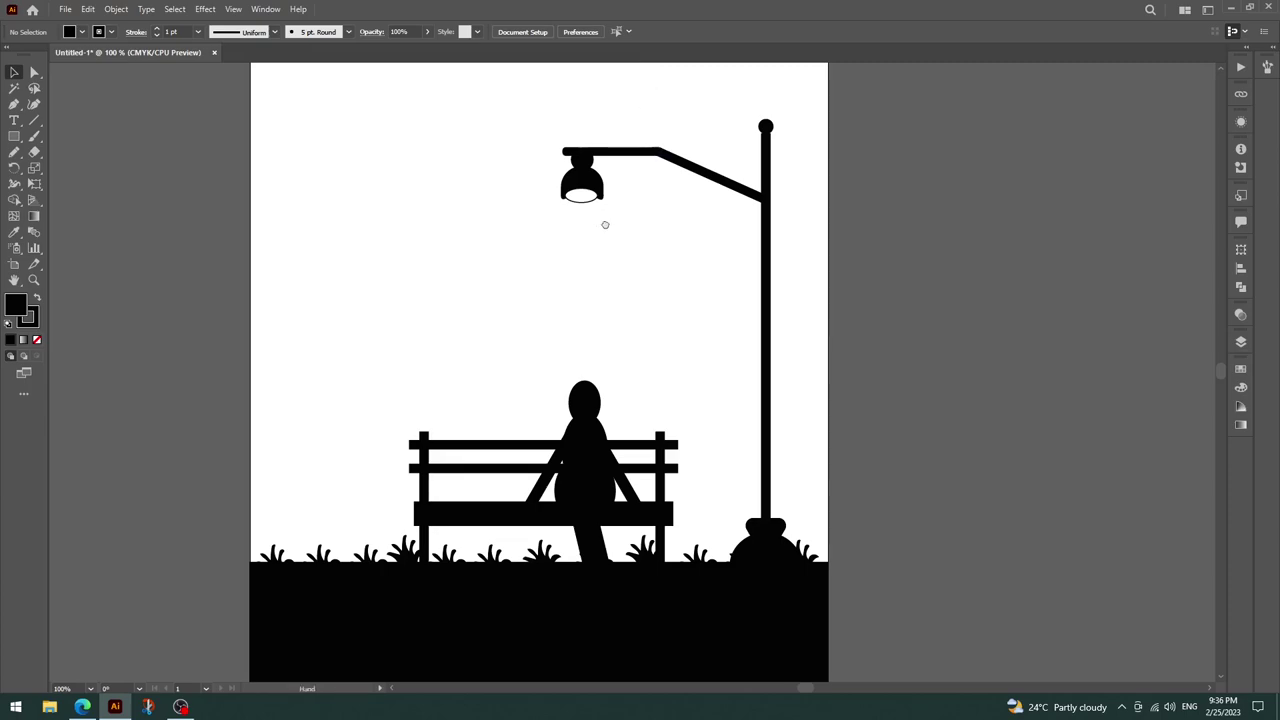
drag(605, 224, 611, 271)
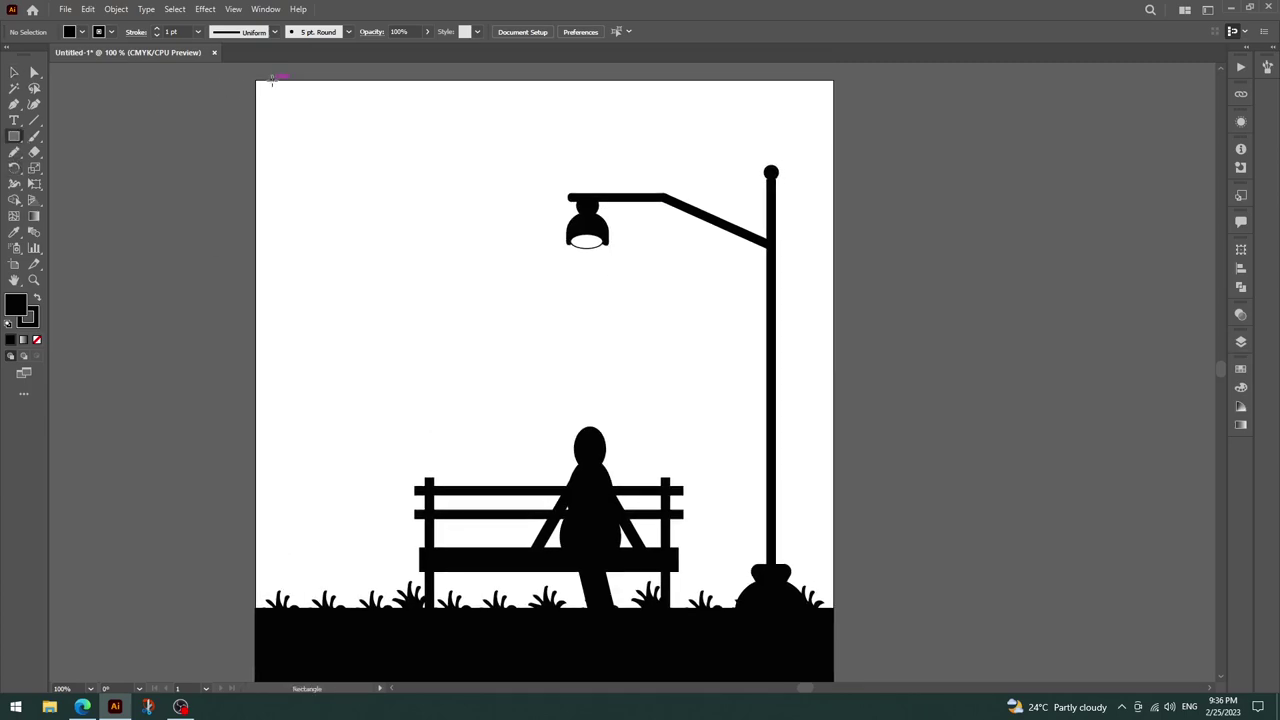
Draw a 612 × 632 pt sky rectangle over the artboard and give it a freeform gradient.
mouse_move(257, 81)
mouse_down()
mouse_move(741, 680)
mouse_move(833, 562)
mouse_up()
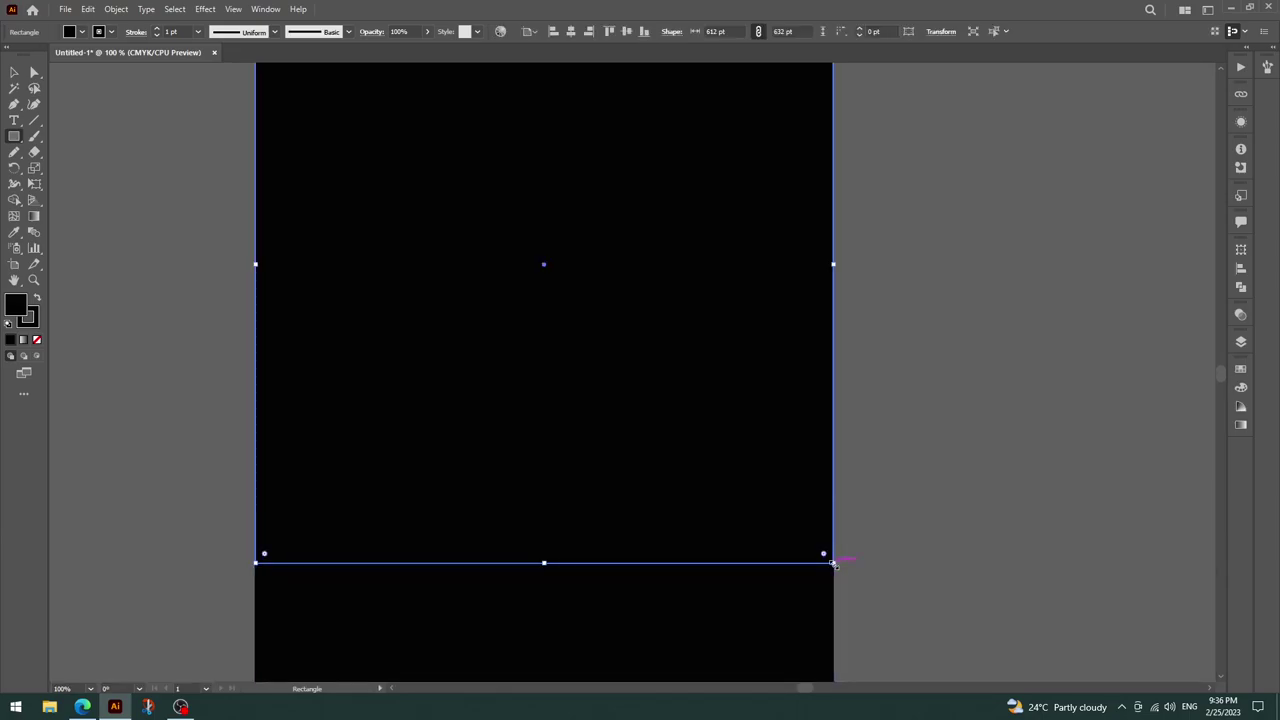
click(1240, 426)
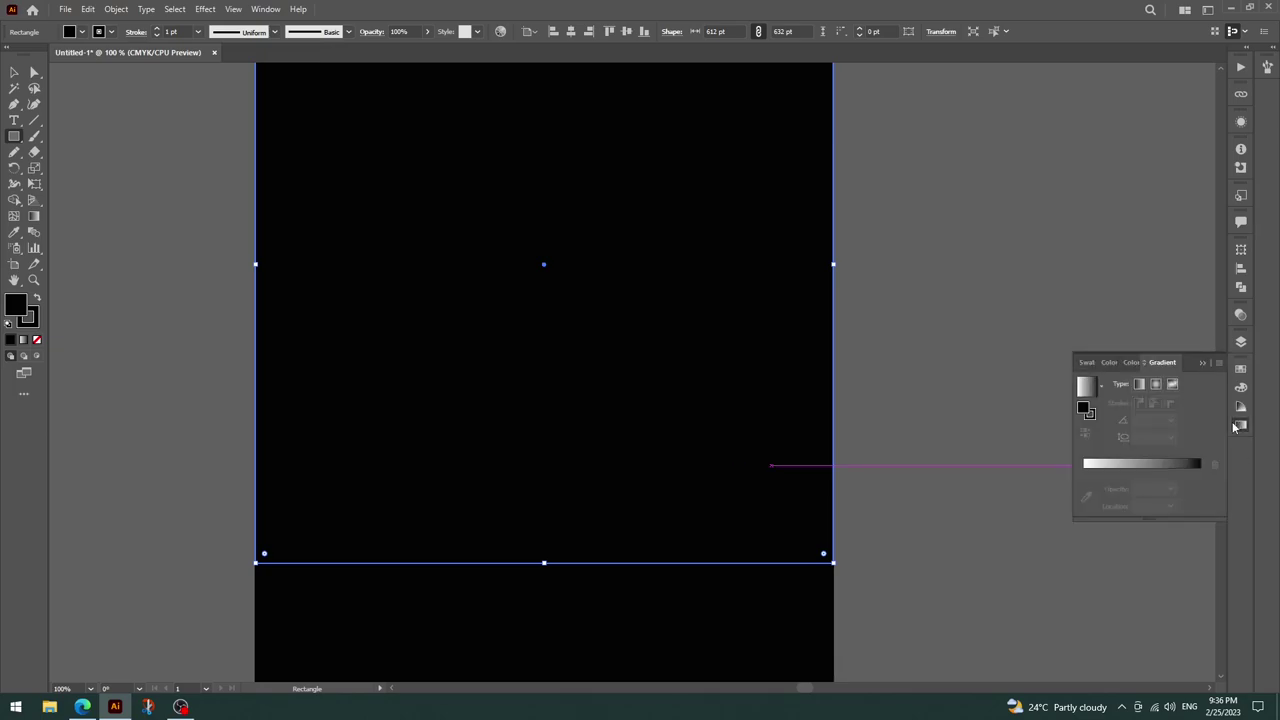
click(1173, 386)
Colour the top-left and top-right gradient points grey from the Fill swatches.
mouse_move(928, 303)
mouse_down()
mouse_move(993, 445)
mouse_move(957, 440)
mouse_up()
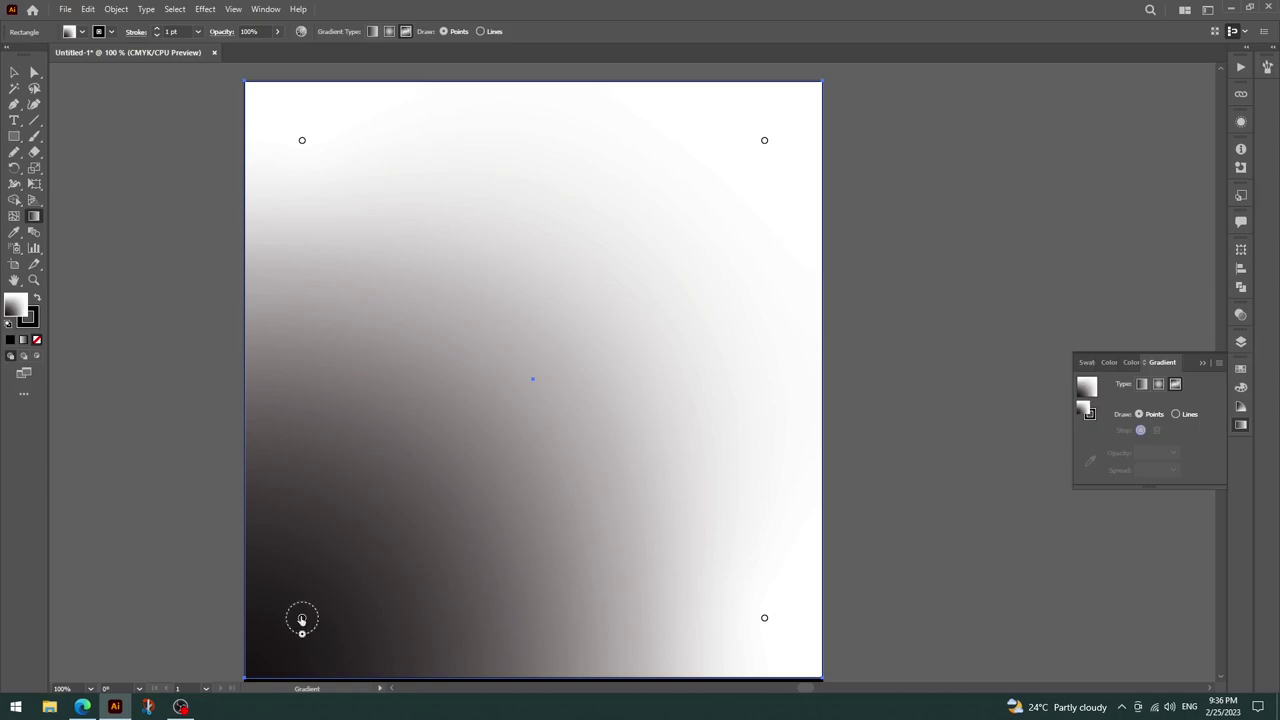
click(302, 141)
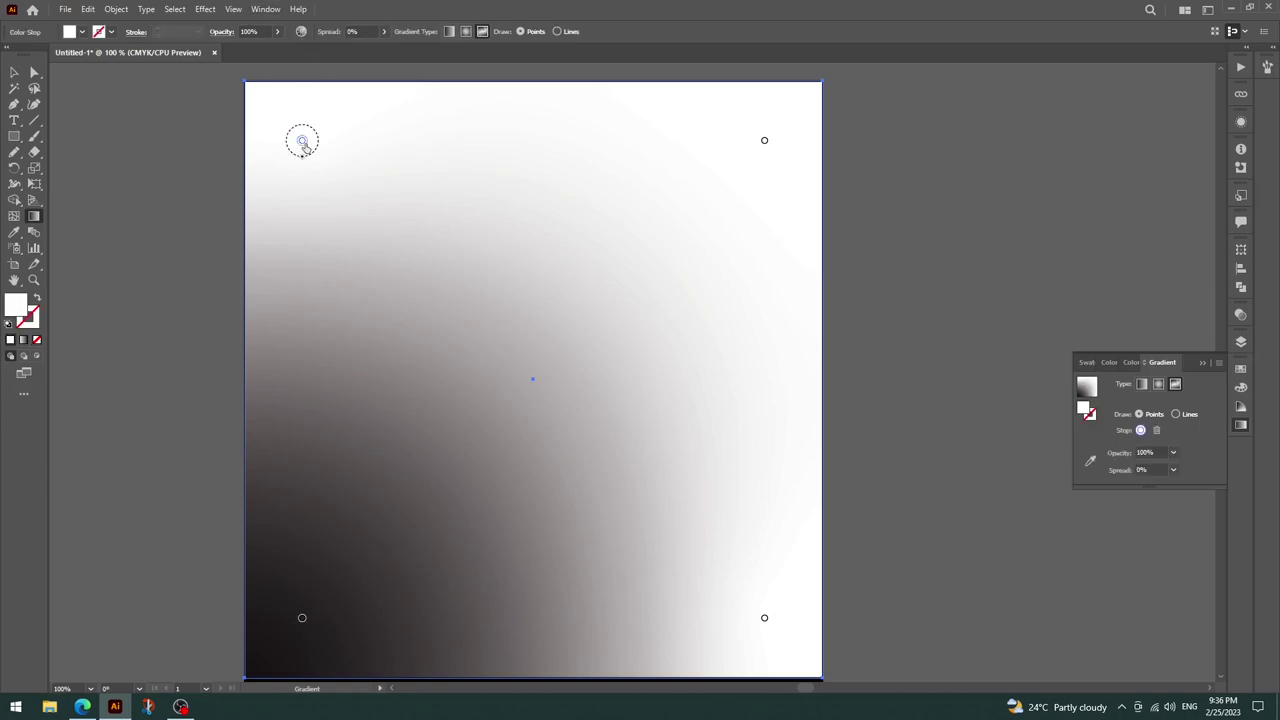
click(82, 32)
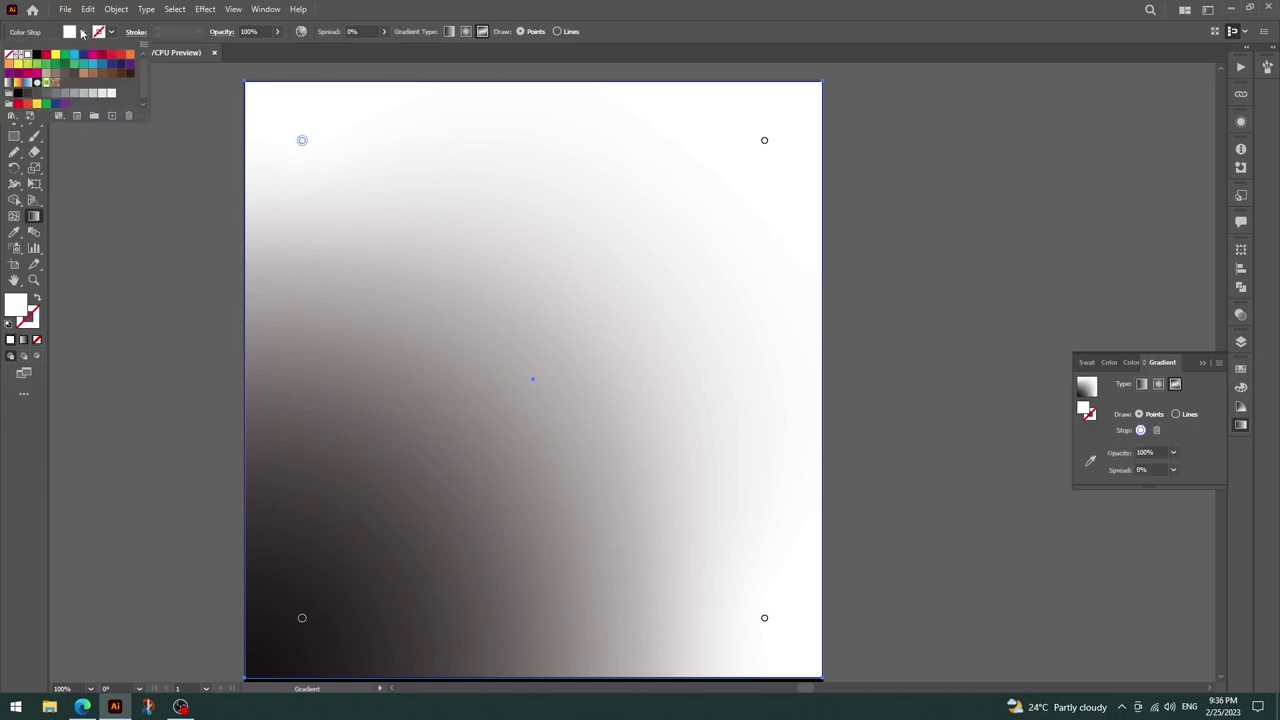
click(56, 94)
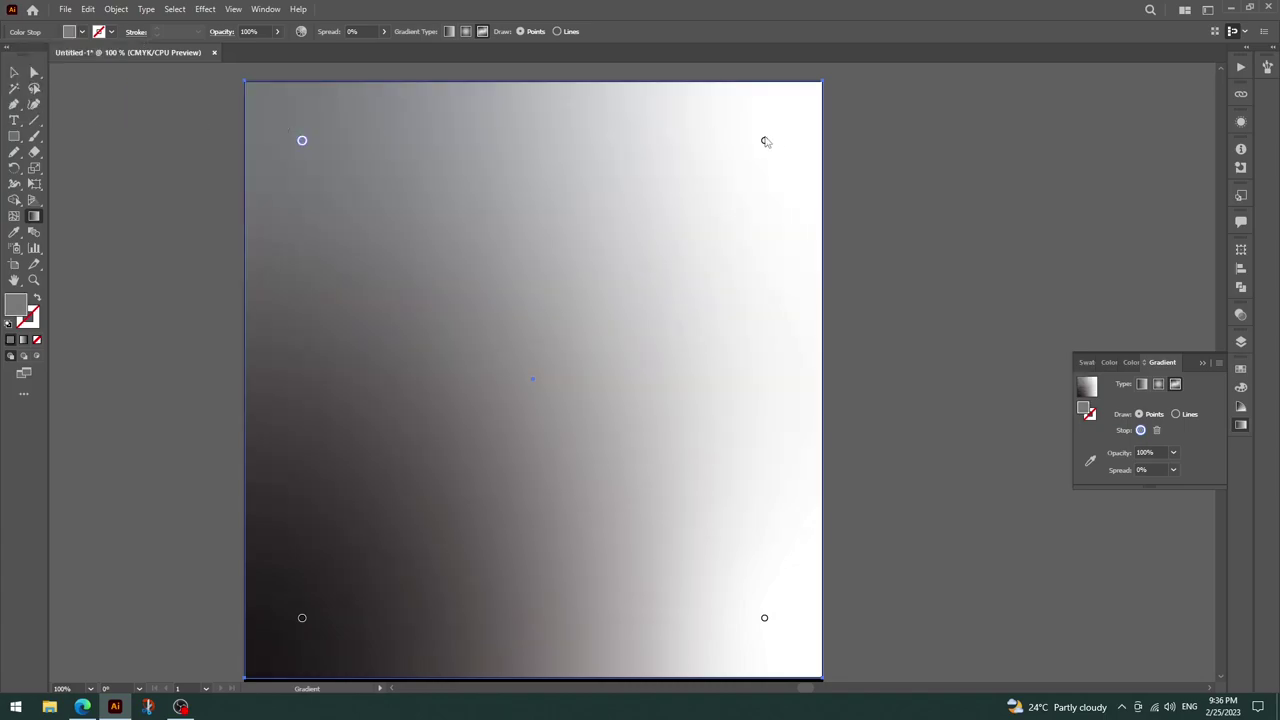
click(765, 141)
click(82, 32)
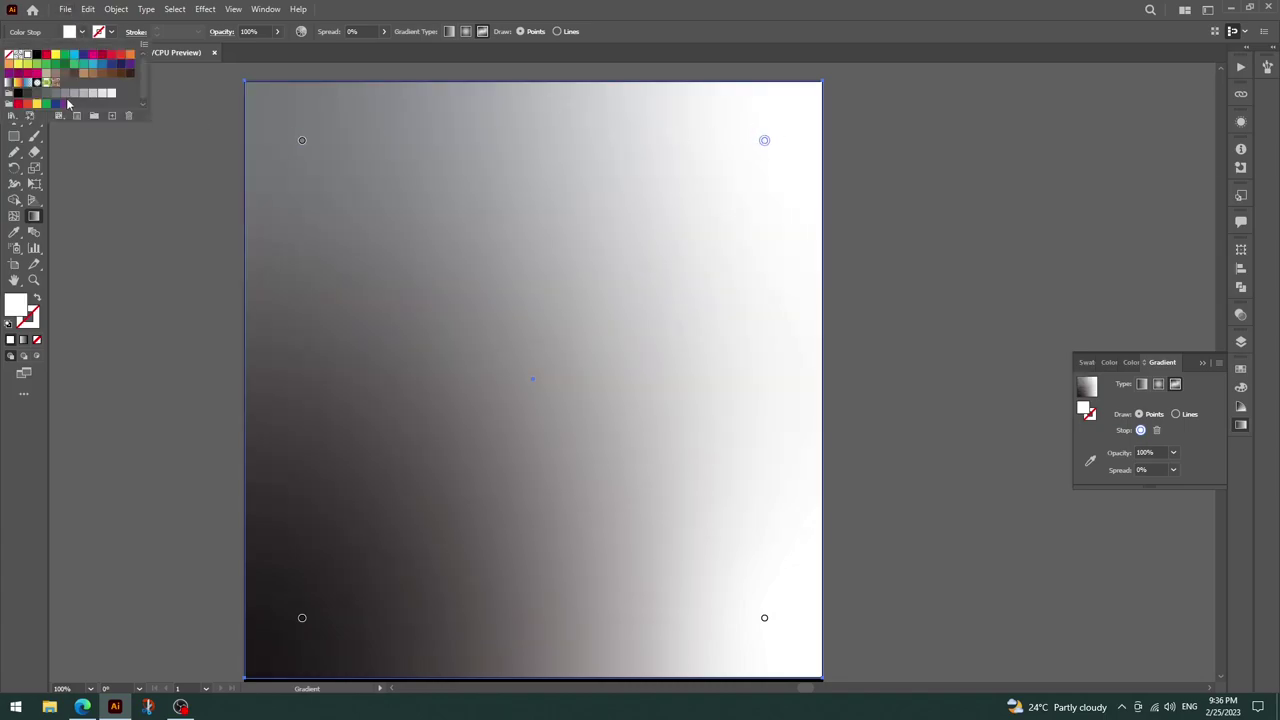
click(44, 96)
Change both top gradient points to a dark swatch colour instead.
click(302, 140)
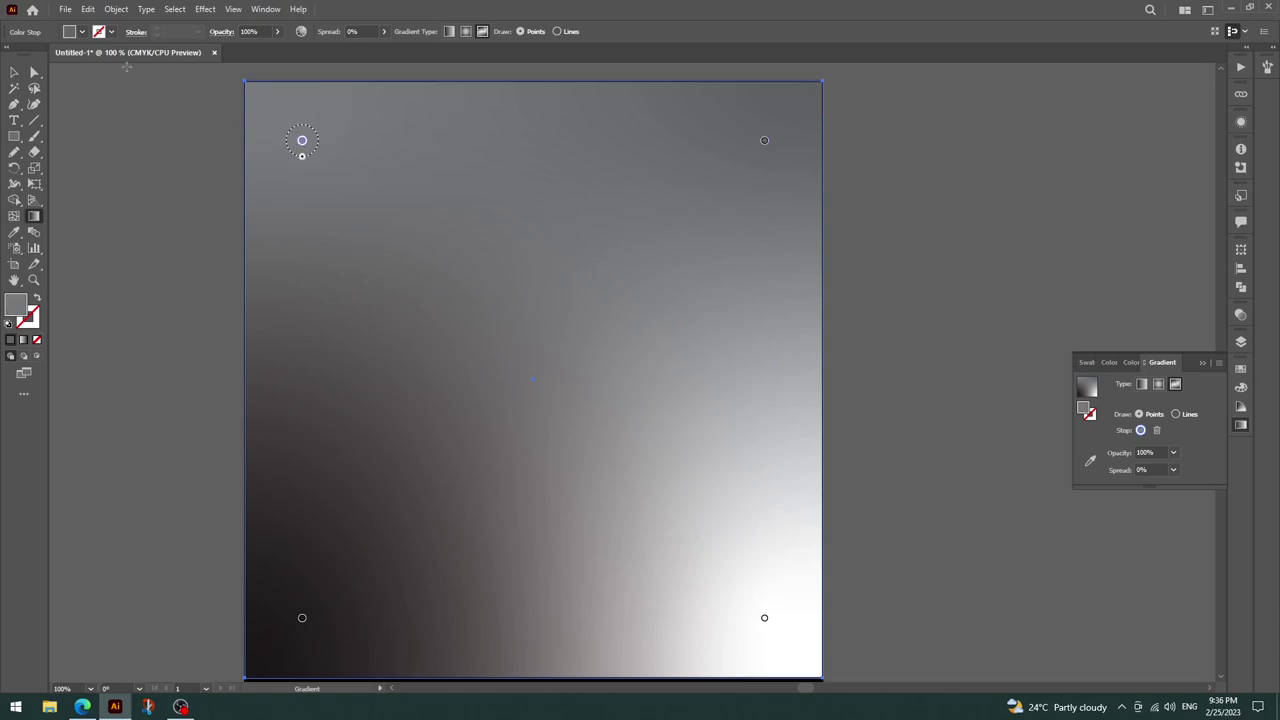
click(86, 34)
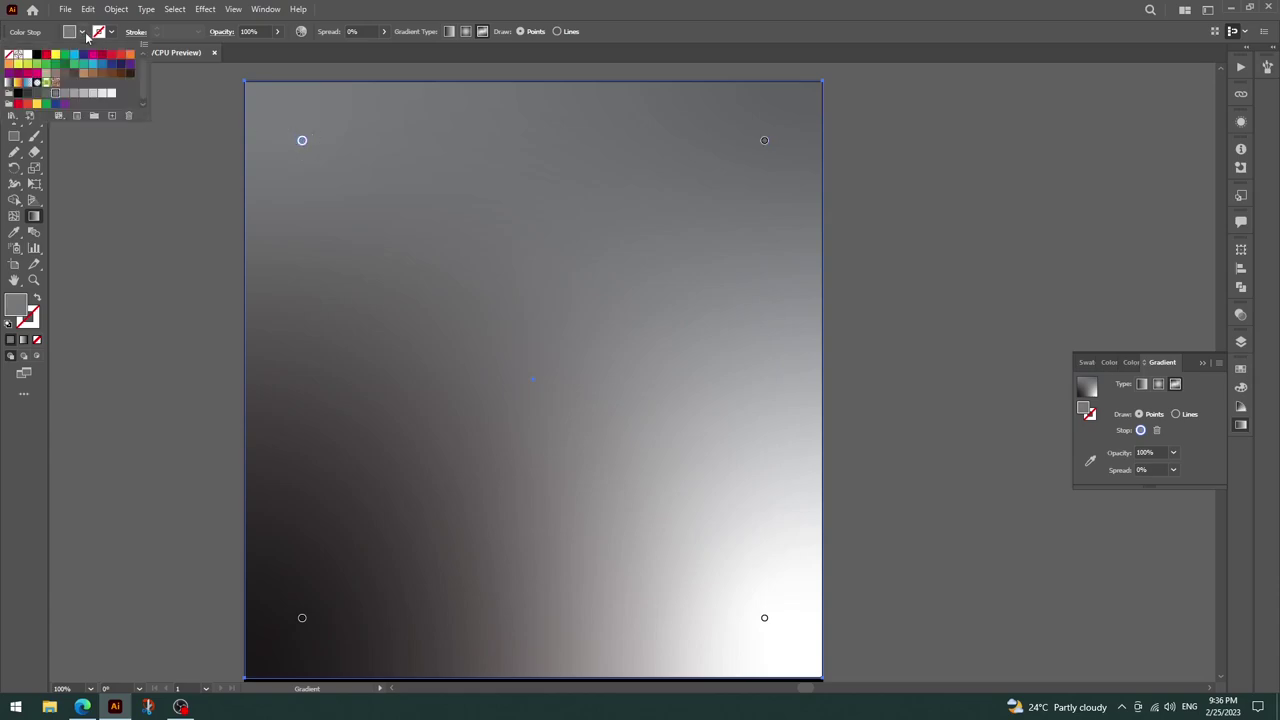
click(29, 94)
double_click(764, 140)
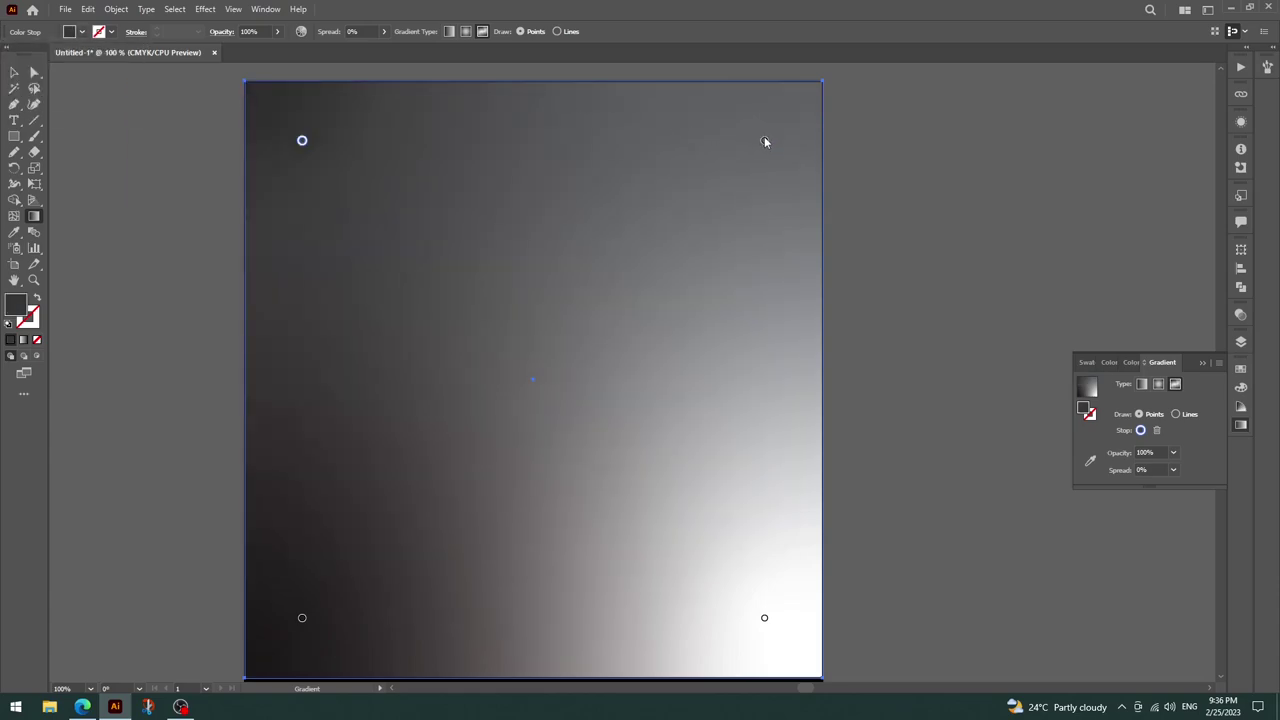
click(80, 33)
click(85, 33)
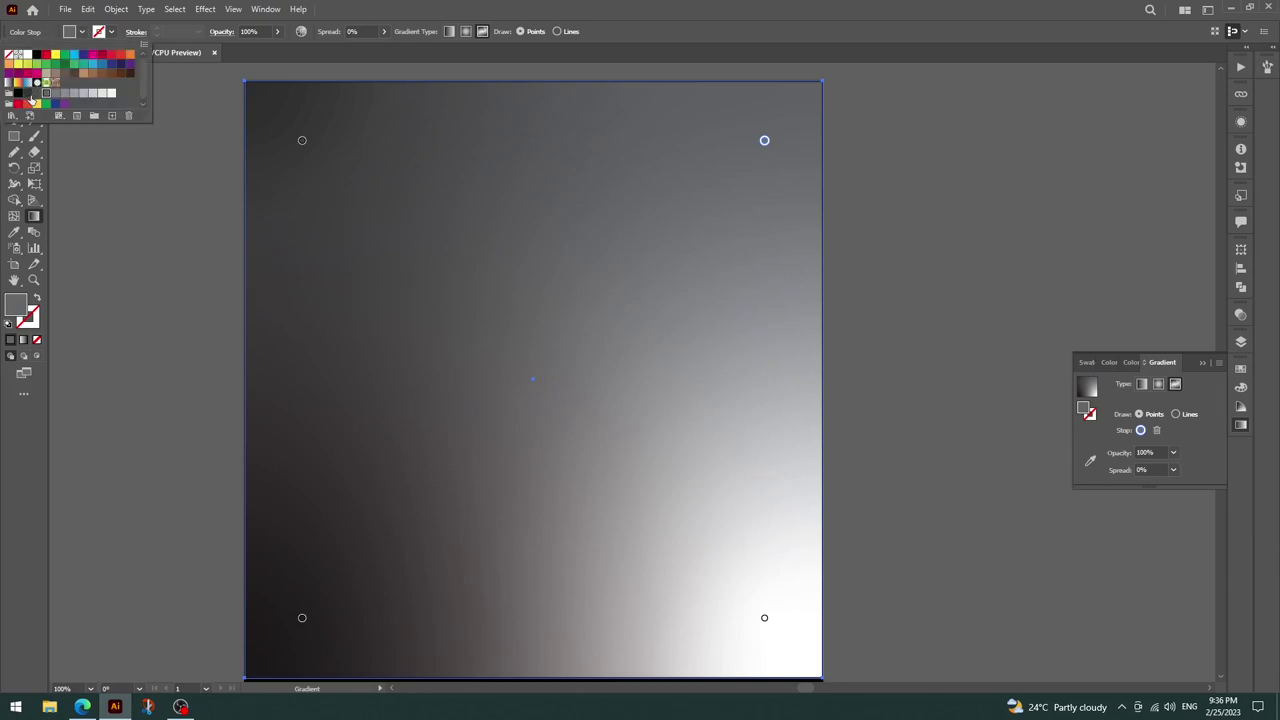
click(28, 97)
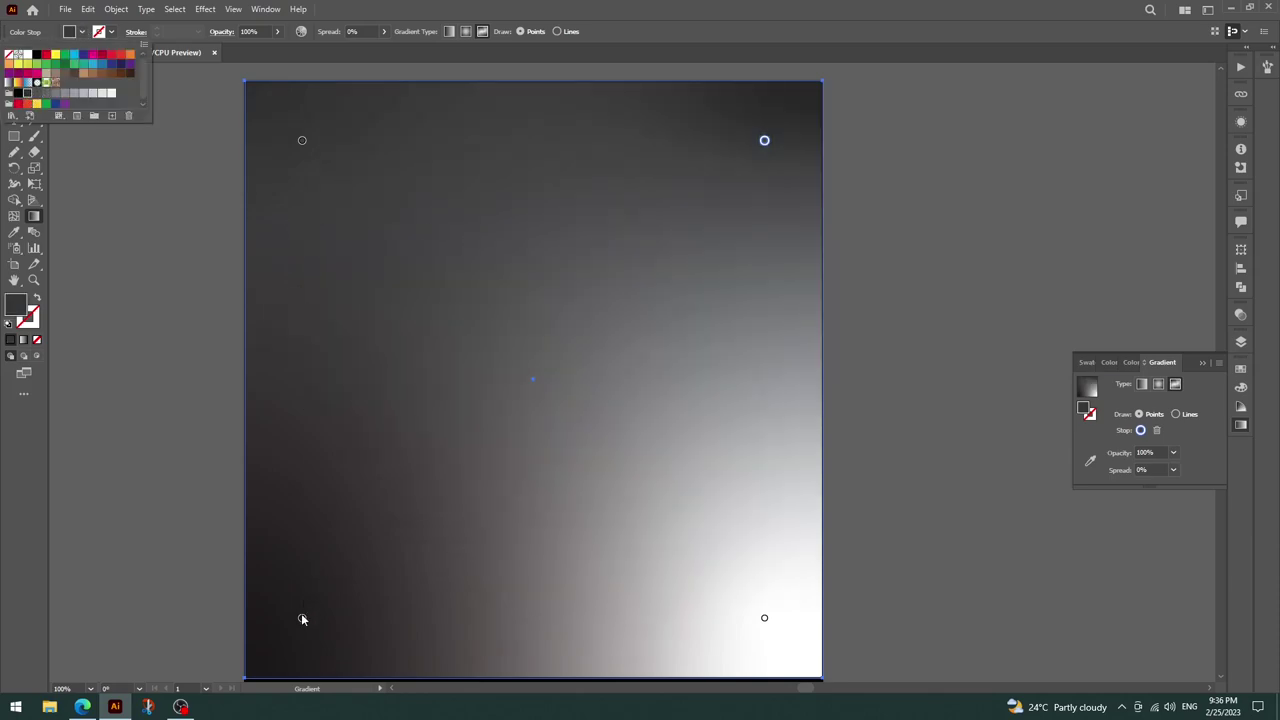
click(301, 619)
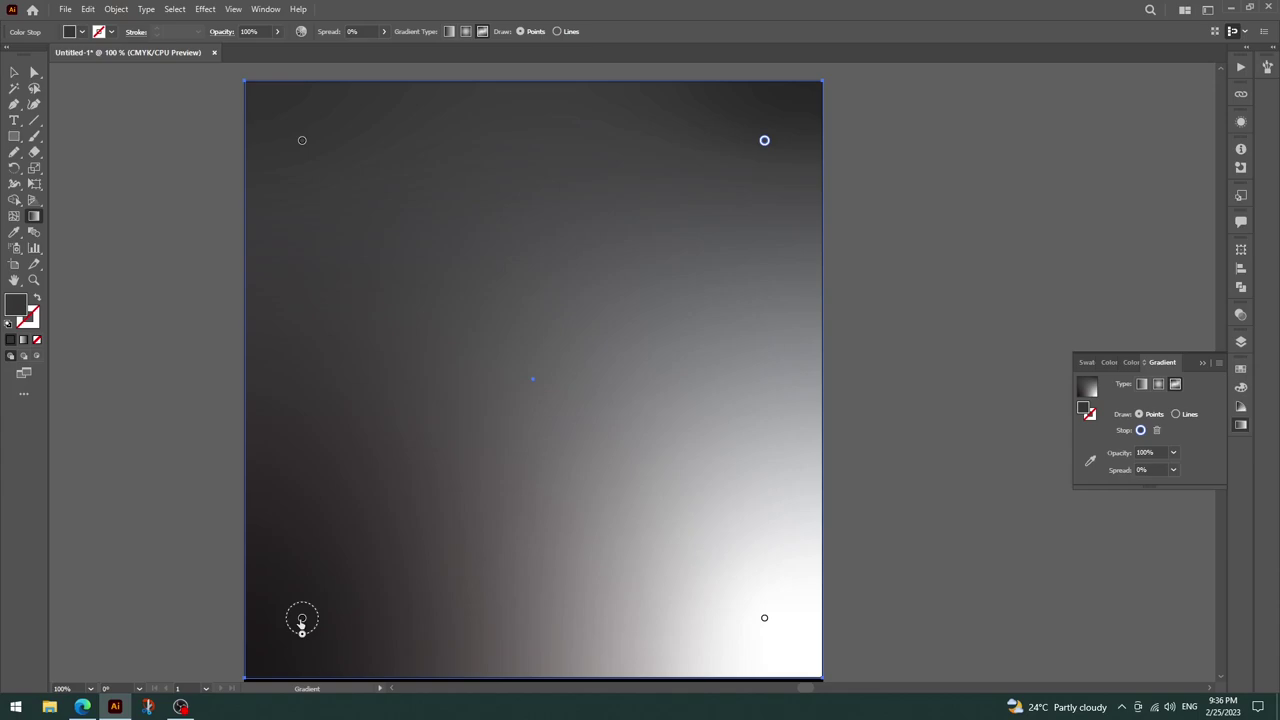
Move the bottom gradient points up the sides and colour them light grey and dark grey.
drag(301, 617, 303, 268)
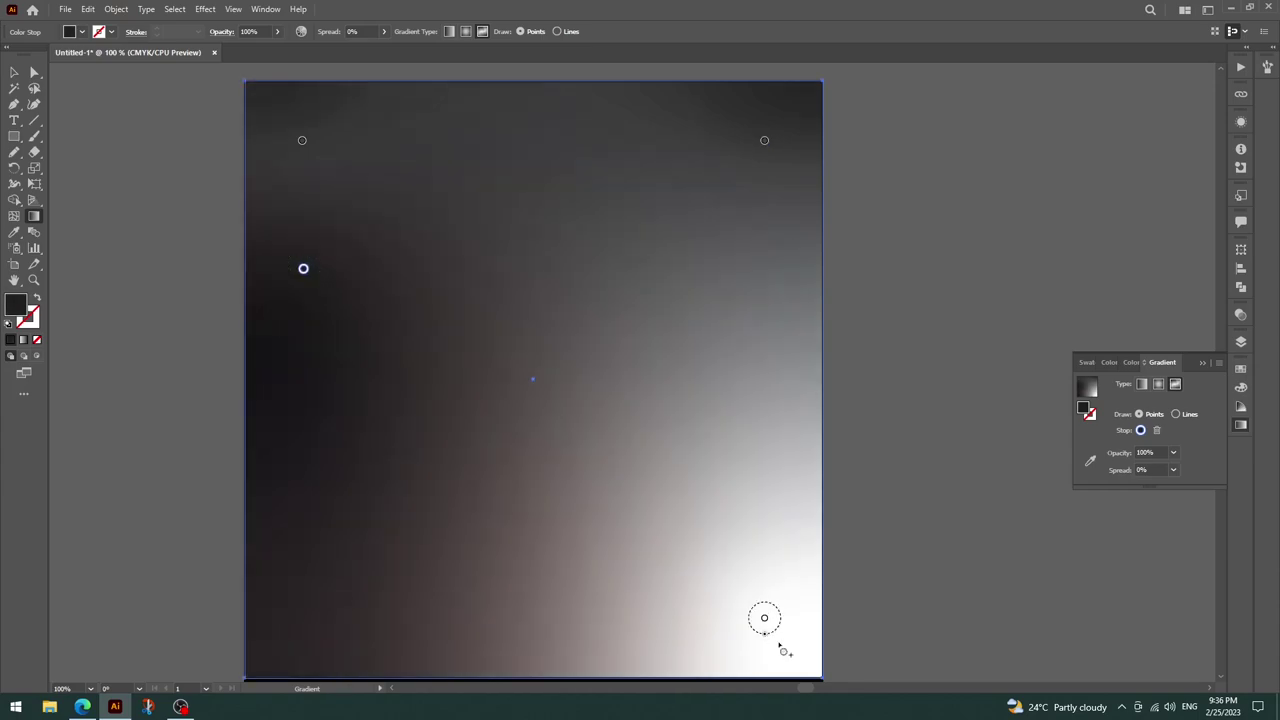
drag(764, 617, 757, 296)
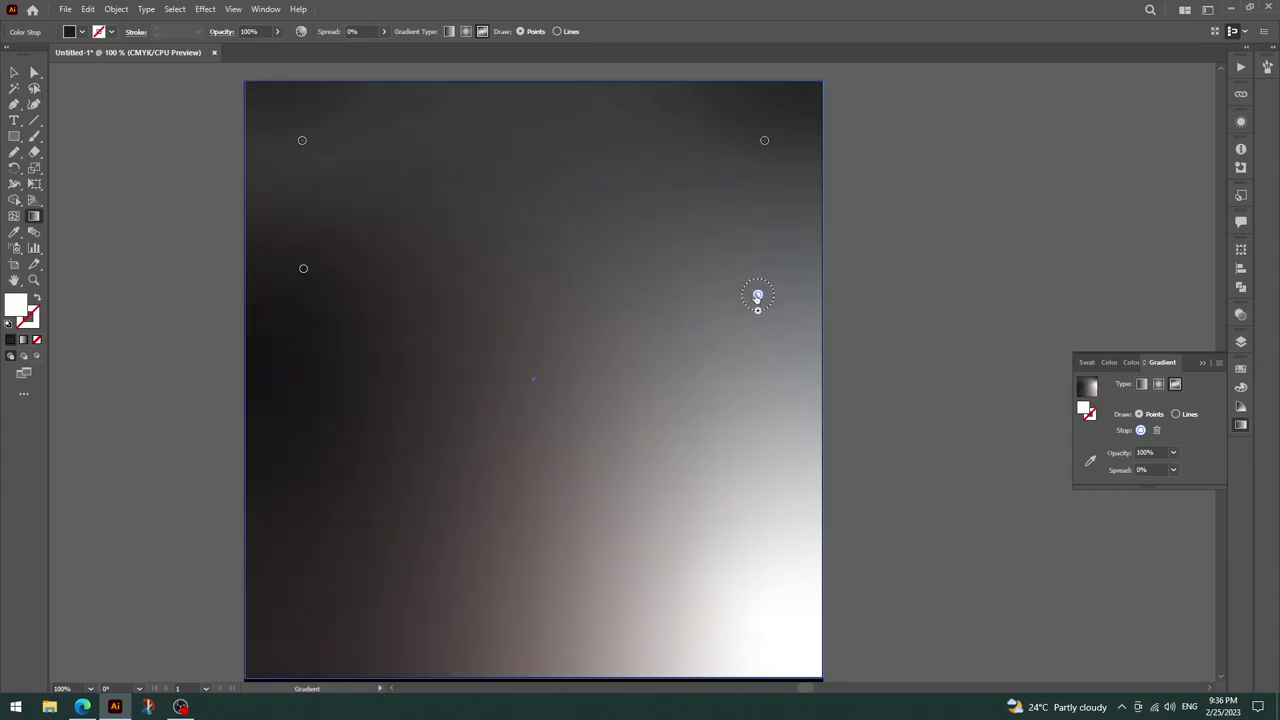
click(303, 266)
click(81, 33)
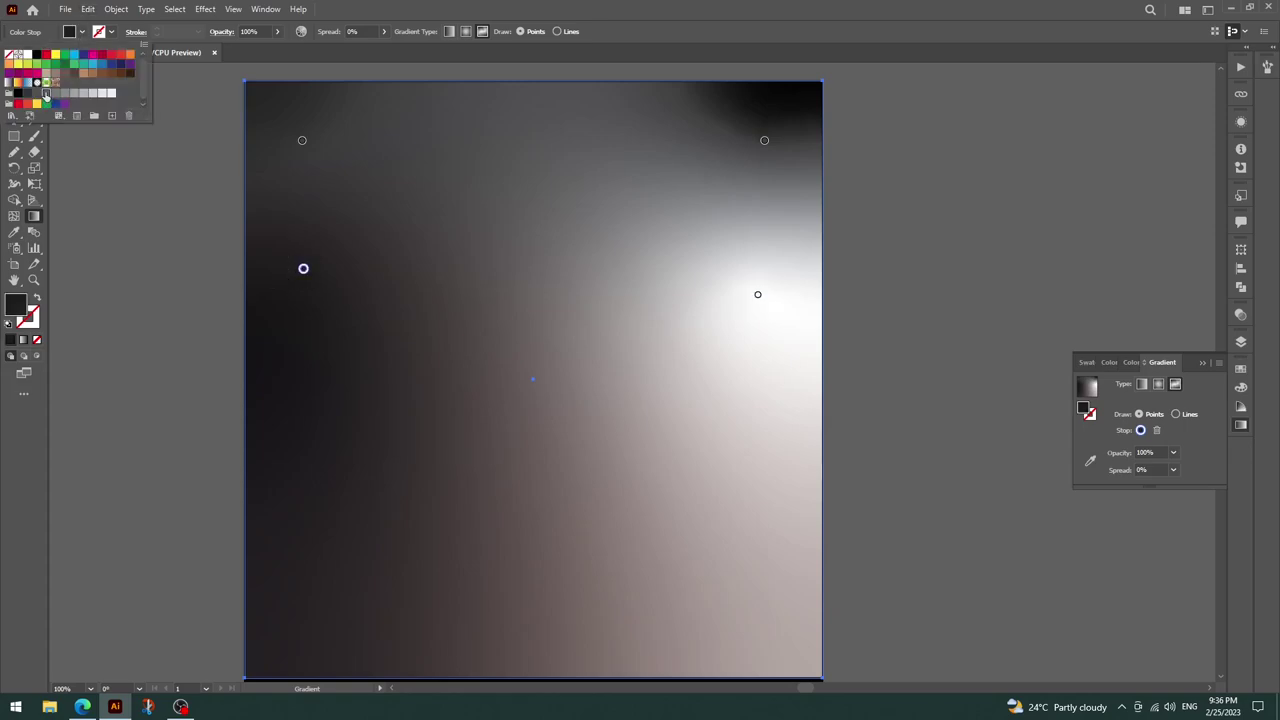
click(45, 94)
click(757, 298)
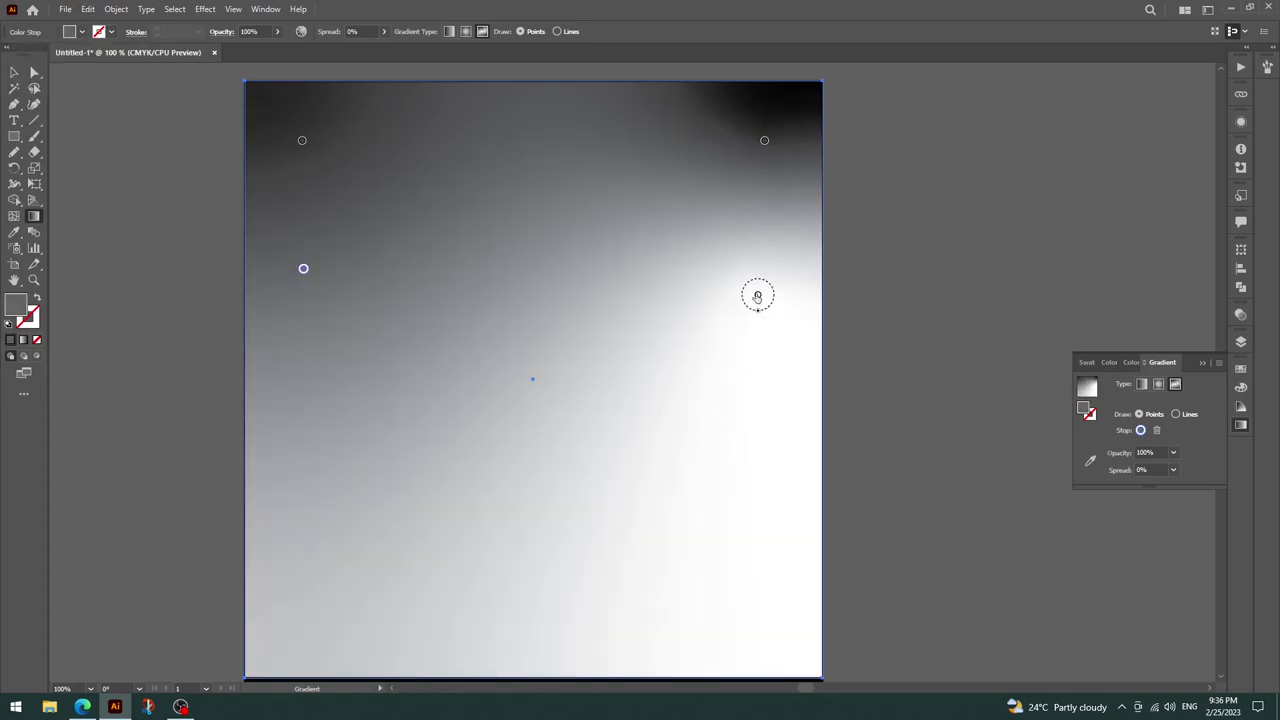
click(757, 296)
click(81, 33)
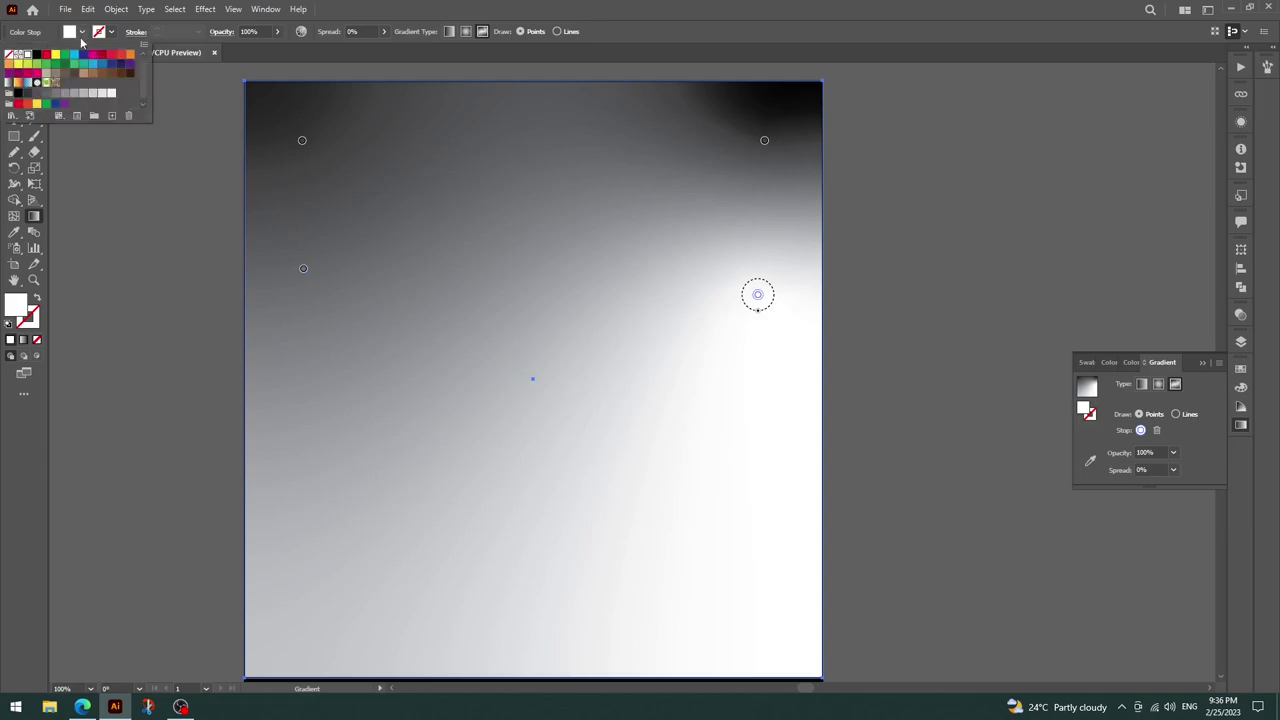
click(36, 94)
click(135, 237)
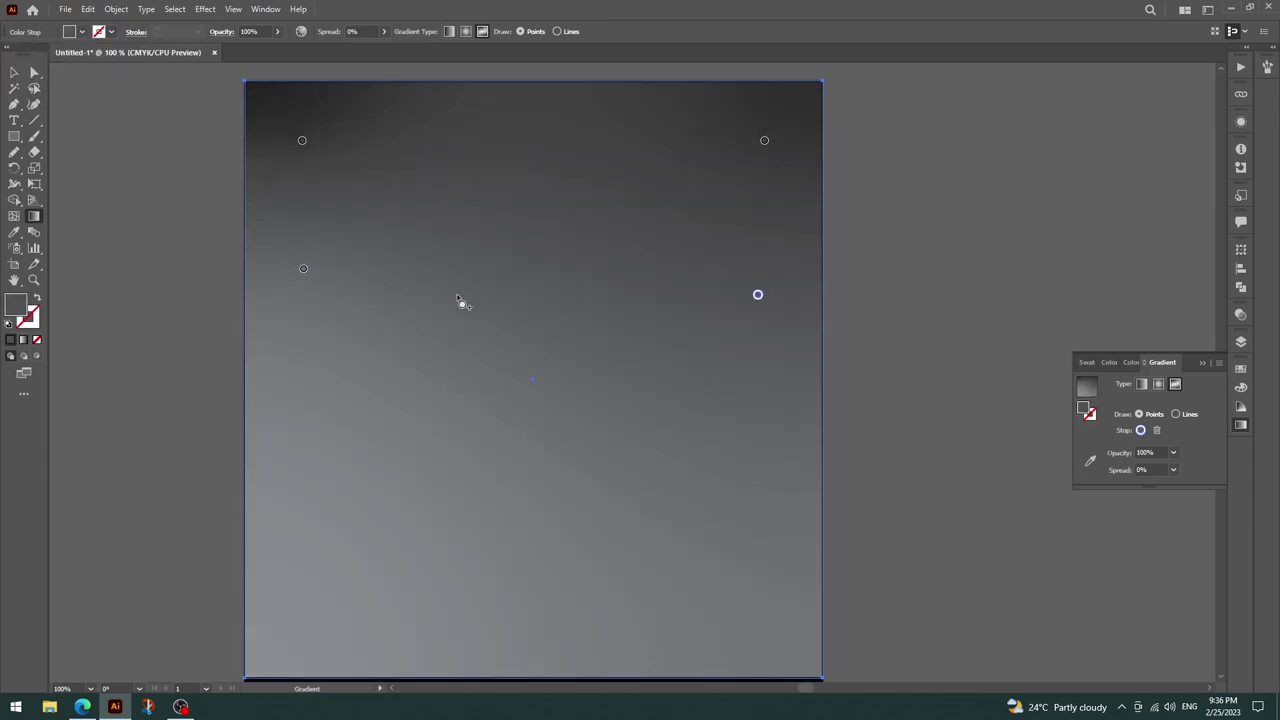
Send the sky gradient rectangle to the back, behind the bench and lamp.
click(13, 74)
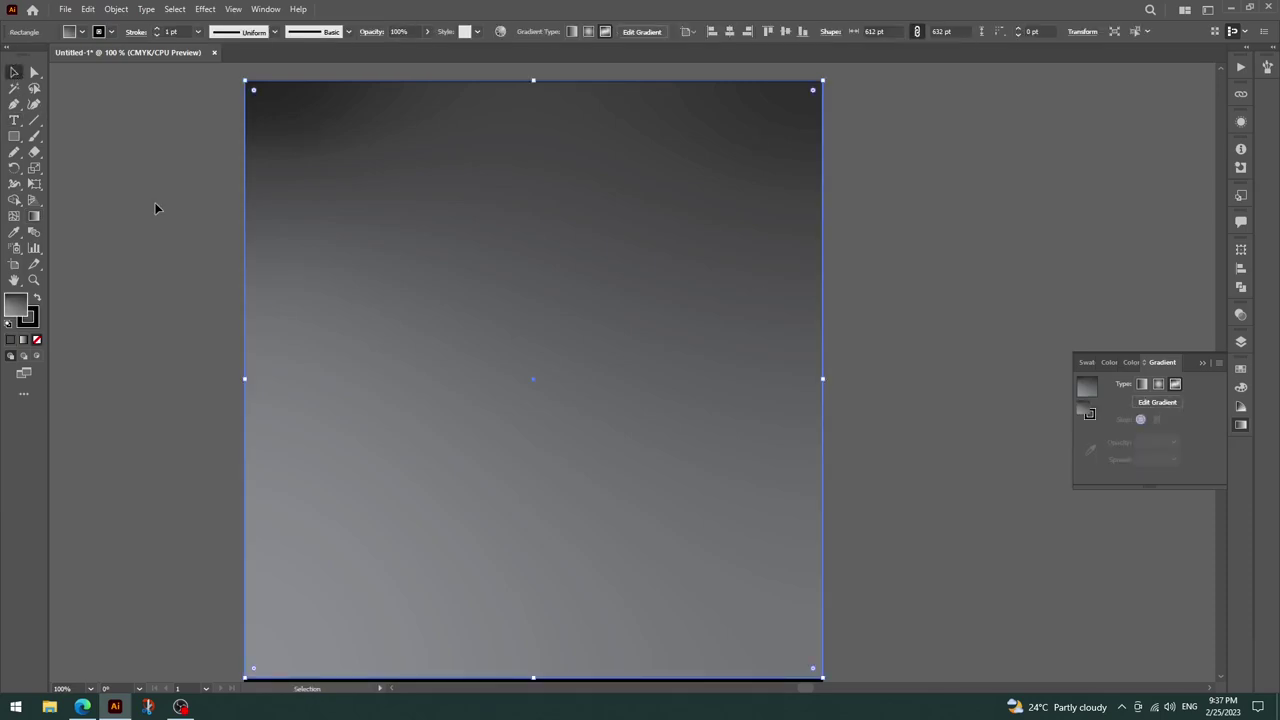
right_click(371, 146)
right_click(358, 149)
mouse_move(427, 386)
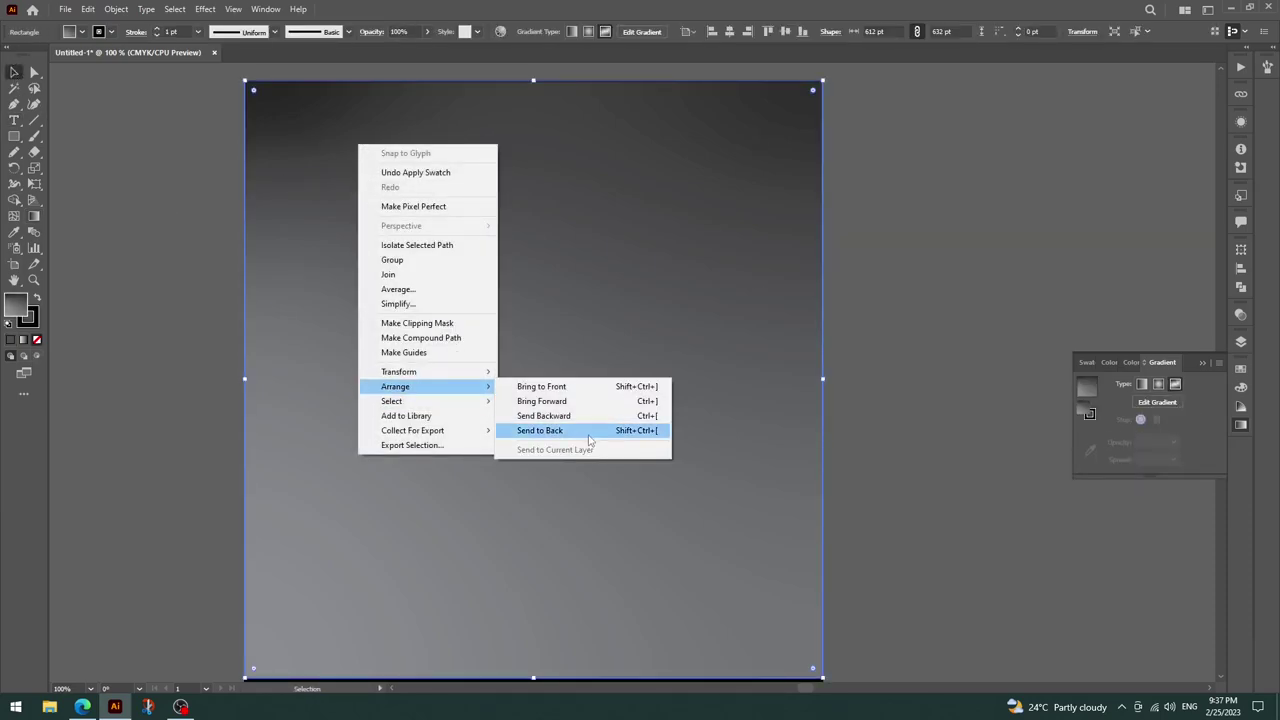
click(590, 431)
click(865, 279)
Draw a white rounded bar in the upper-left sky and Alt-drag two copies below it.
click(1201, 364)
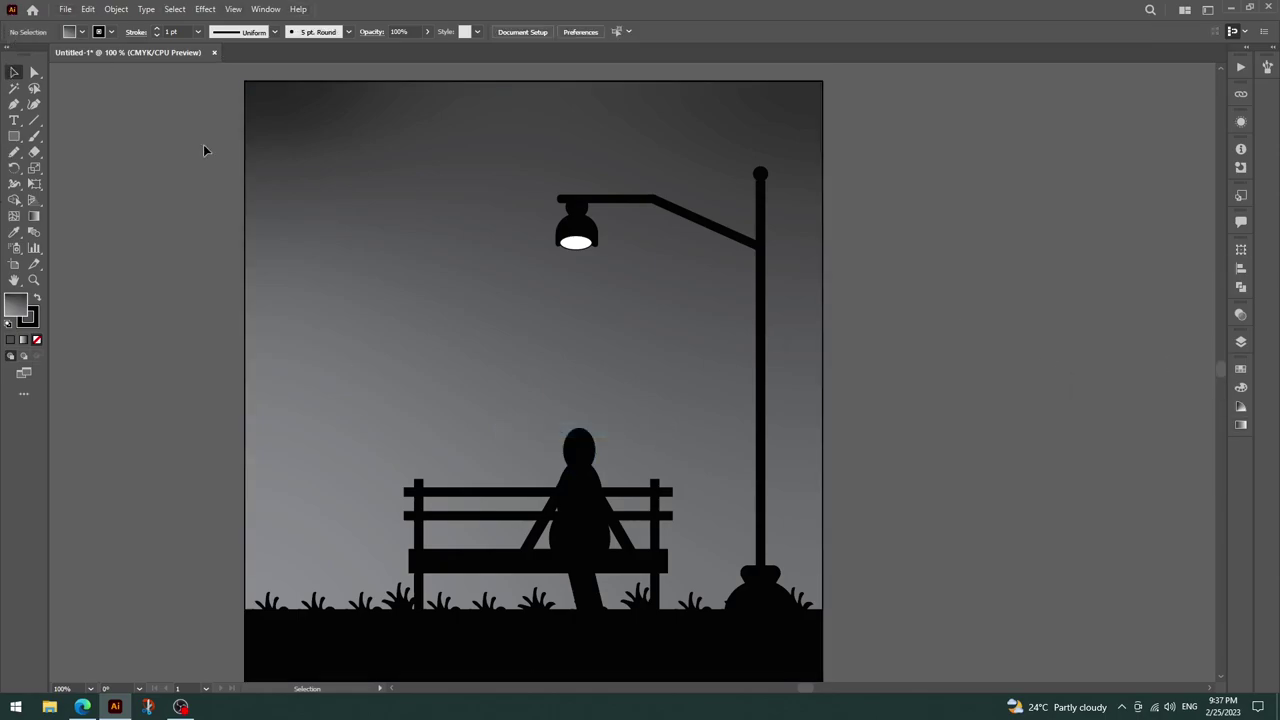
click(252, 148)
click(163, 138)
mouse_move(14, 136)
mouse_down()
mouse_move(65, 150)
mouse_move(428, 157)
mouse_move(494, 146)
mouse_up()
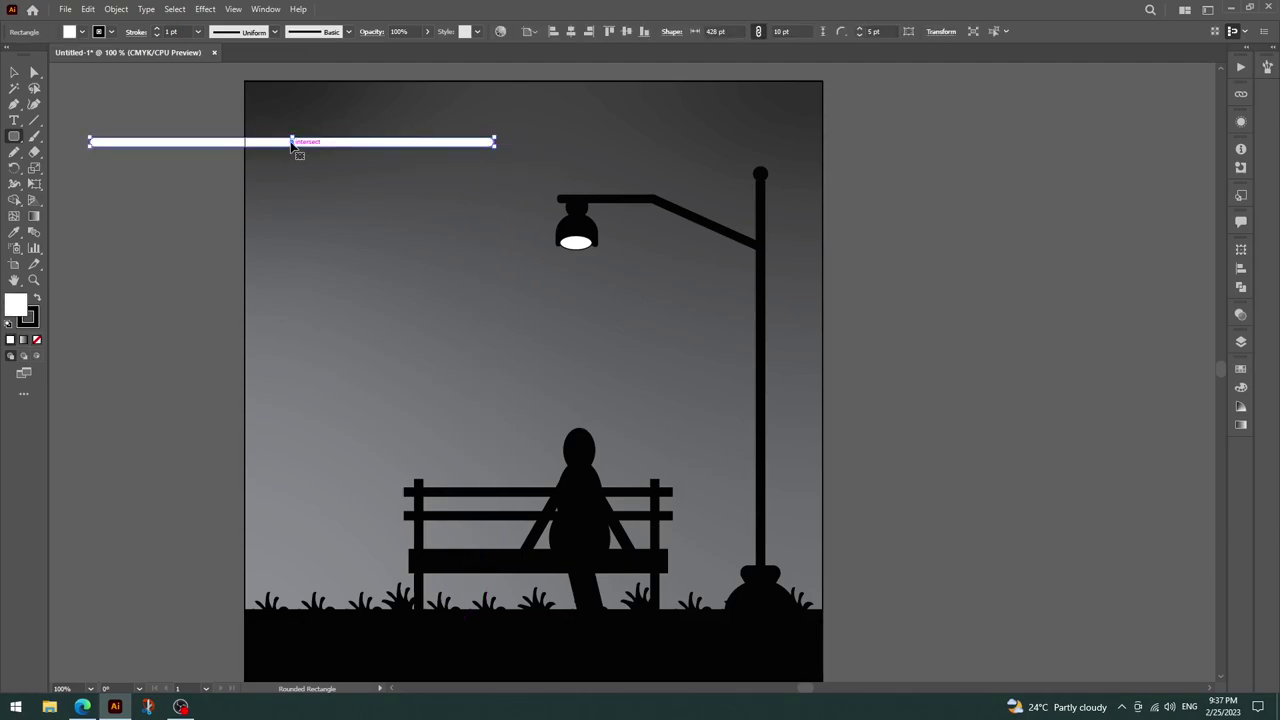
drag(291, 143, 250, 173)
drag(242, 172, 221, 195)
click(14, 72)
Distribute the three bars evenly and trim their parts left of the artboard with Shape Builder.
drag(140, 197, 142, 197)
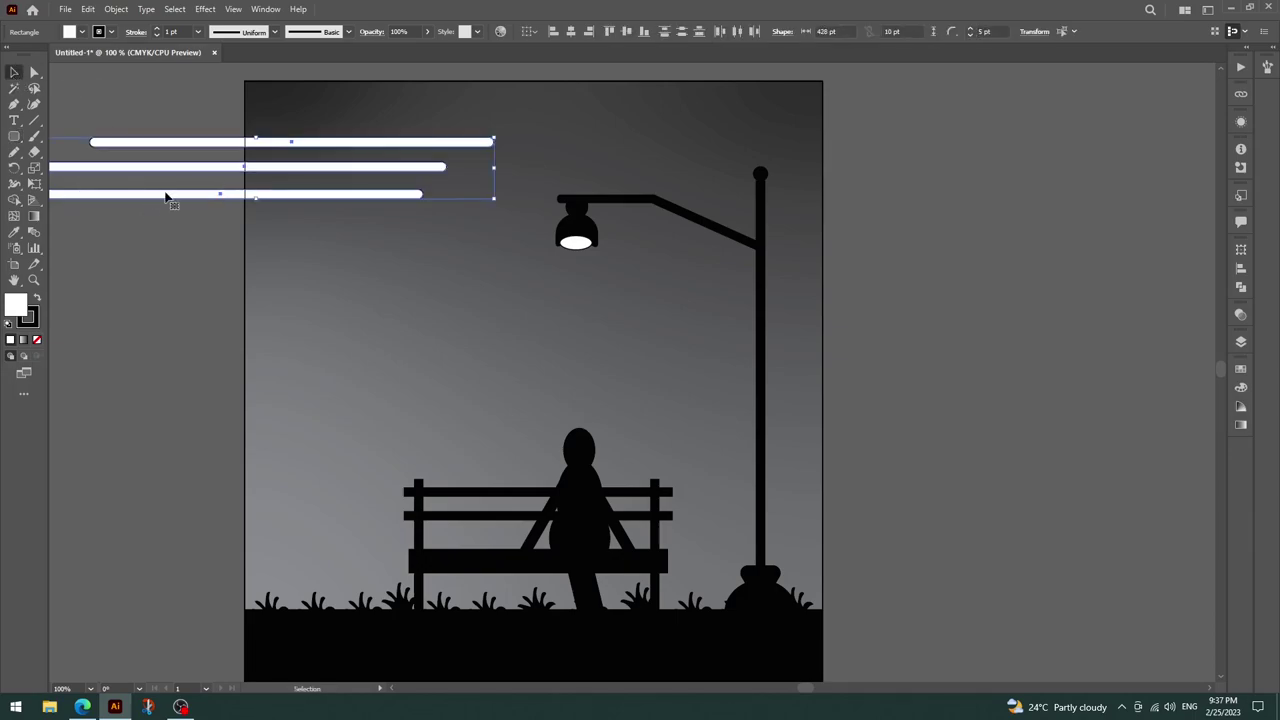
click(681, 32)
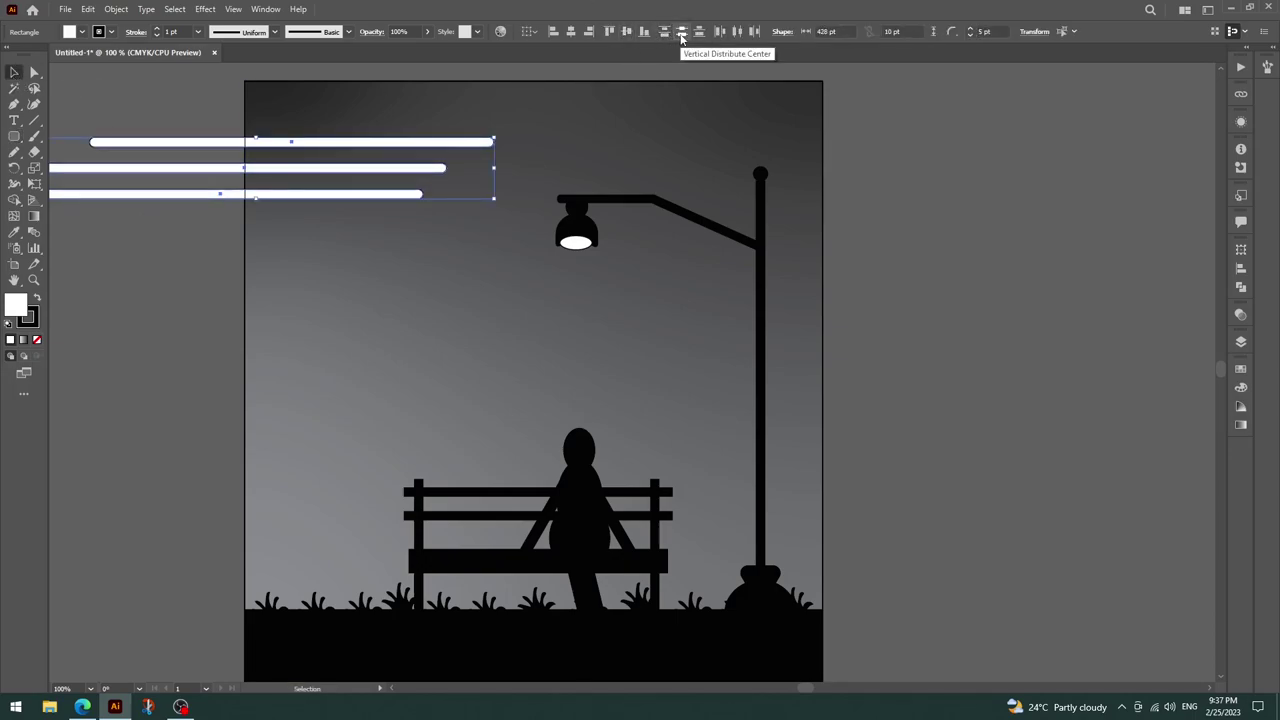
key(ctrl+a)
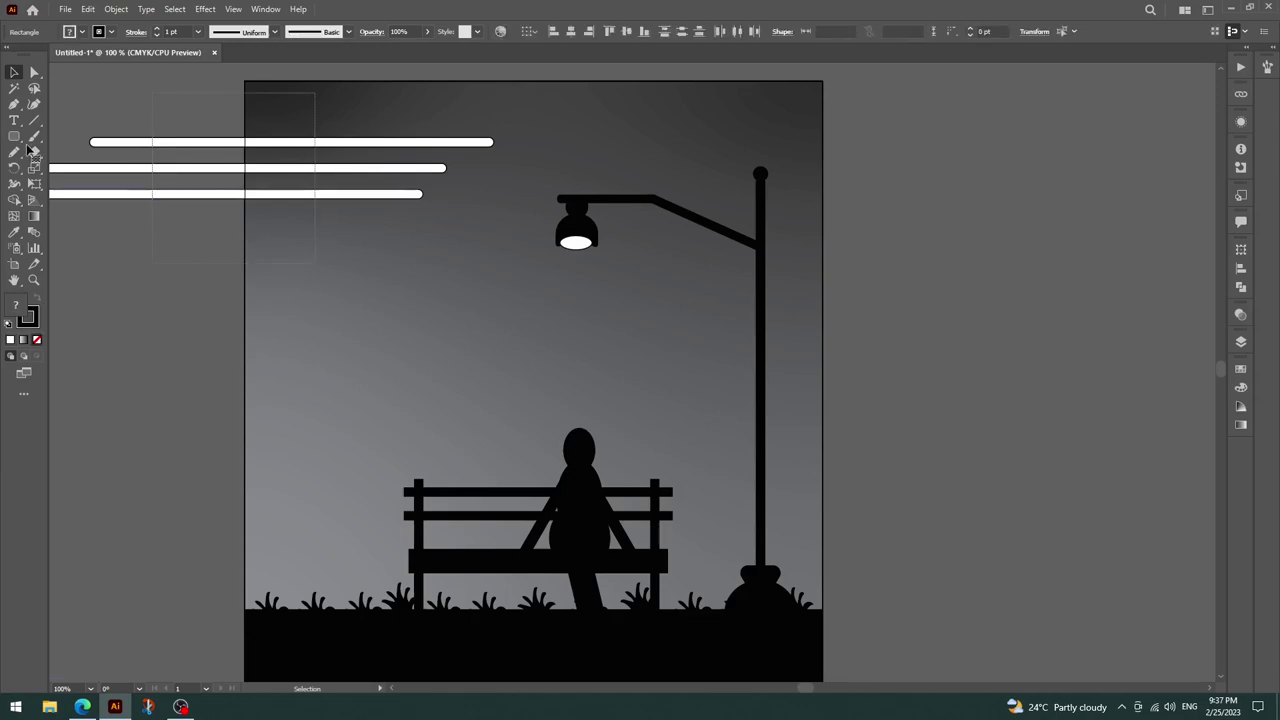
click(14, 200)
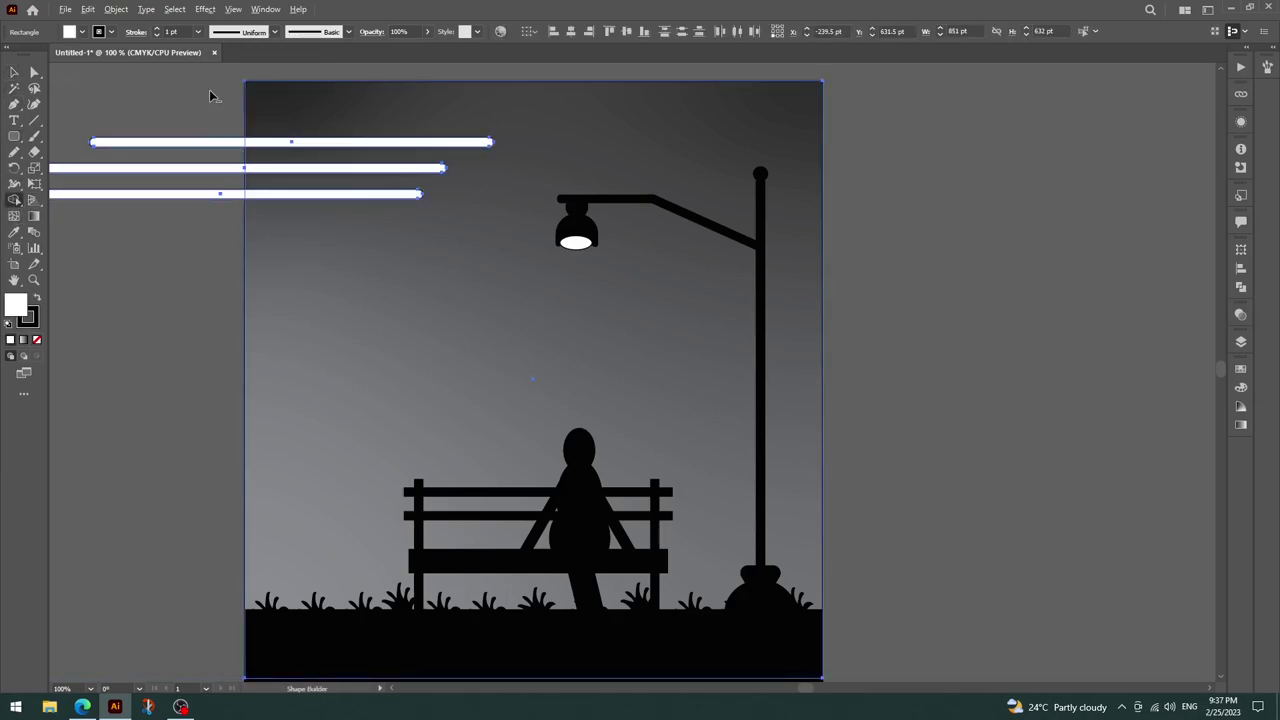
drag(214, 108, 214, 255)
Reselect the trimmed bars, starting with the top two.
click(14, 72)
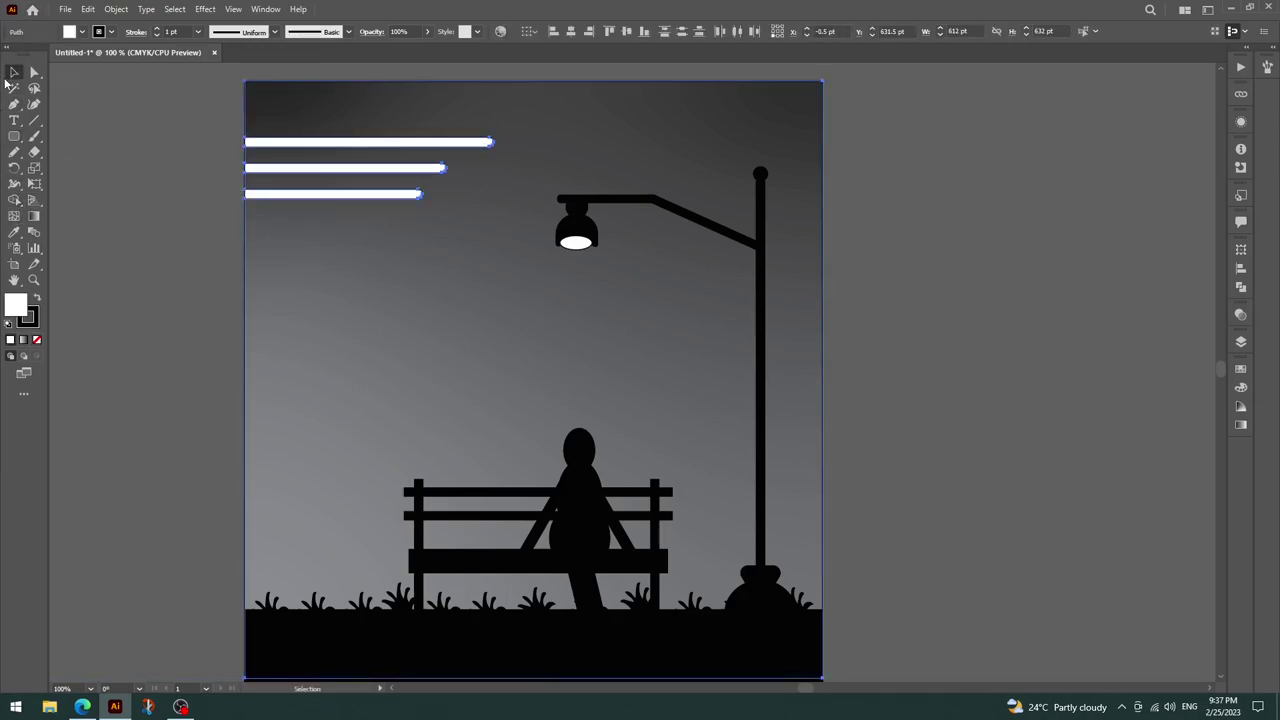
shift+click(348, 148)
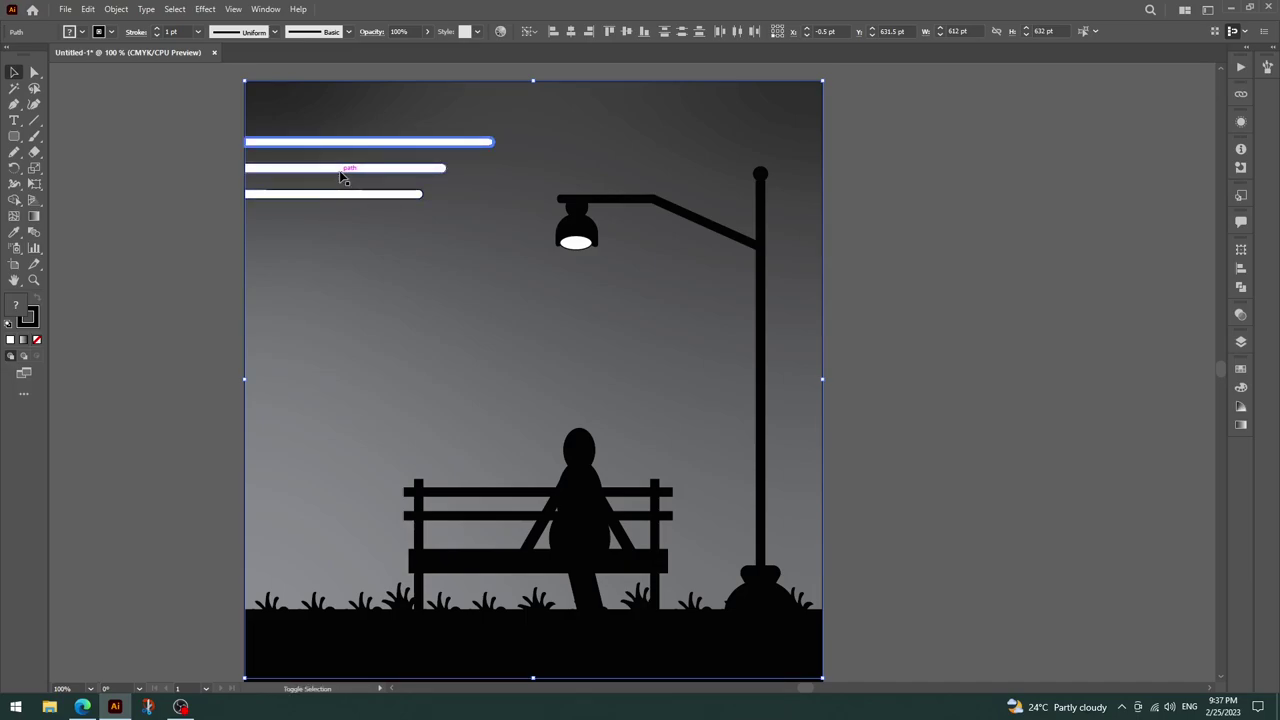
click(177, 155)
click(330, 142)
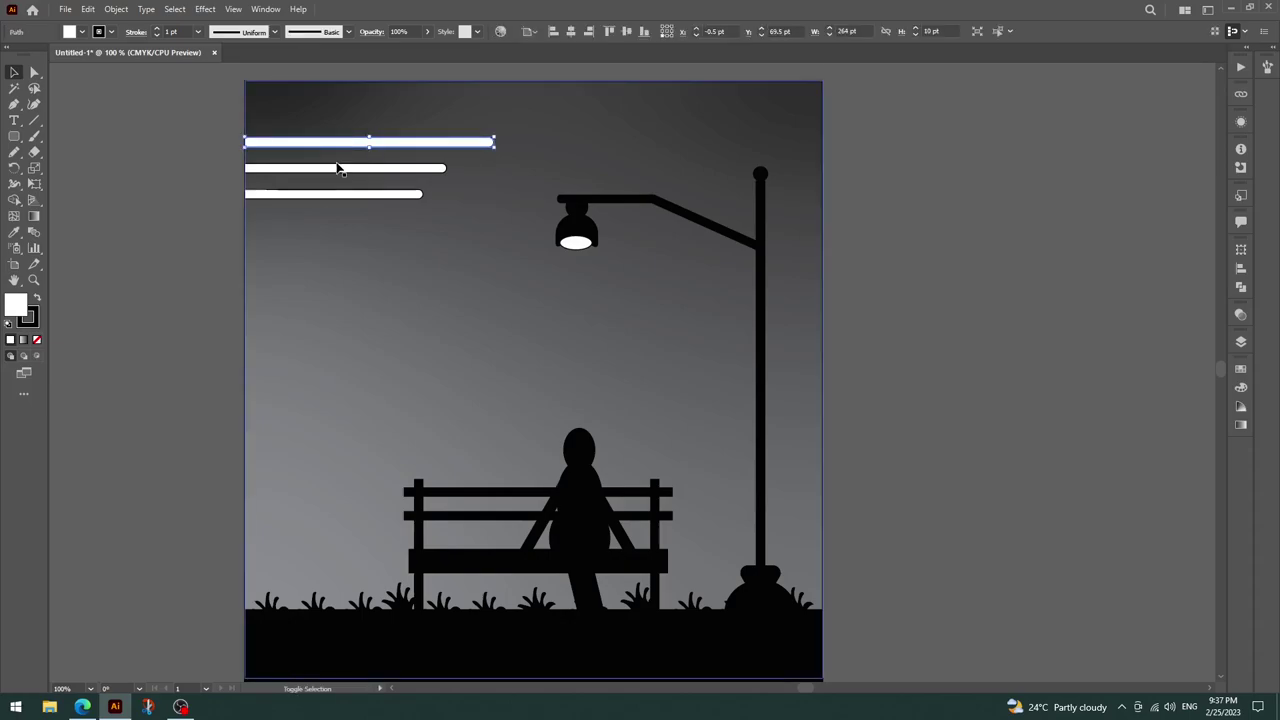
shift+click(343, 170)
Remove the three bars' outline and give them a medium grey fill.
shift+click(337, 194)
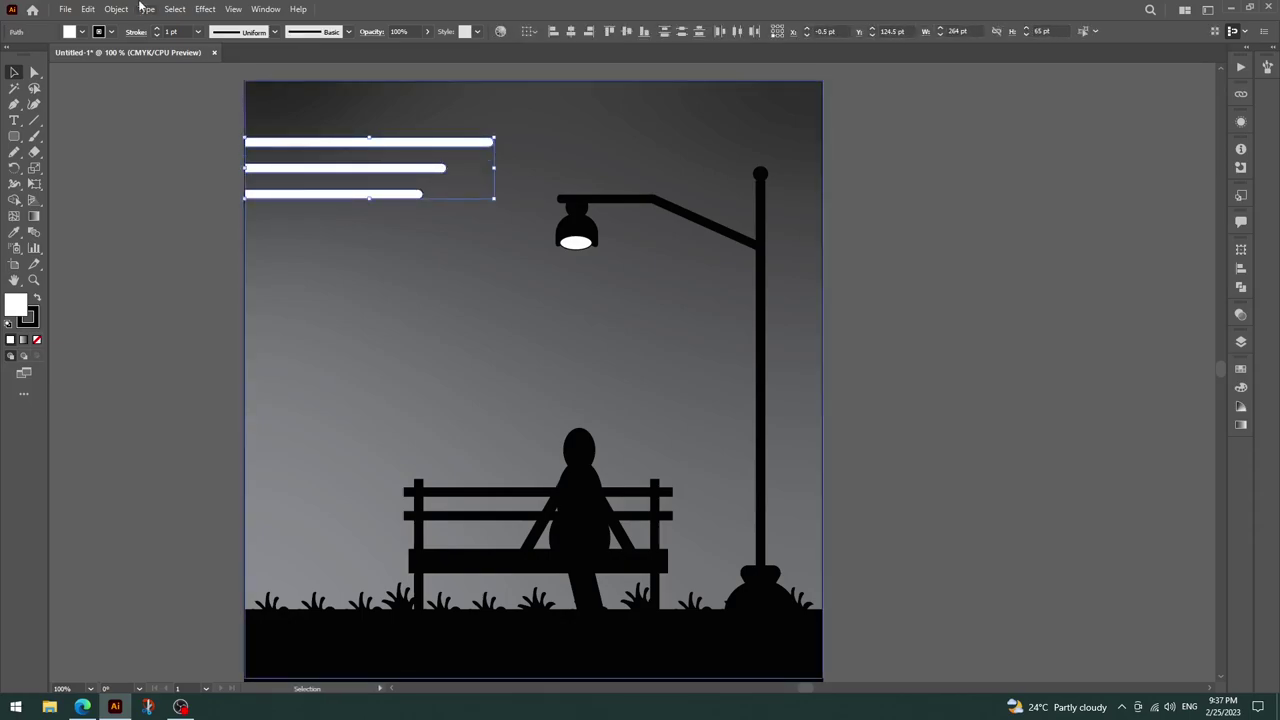
click(110, 33)
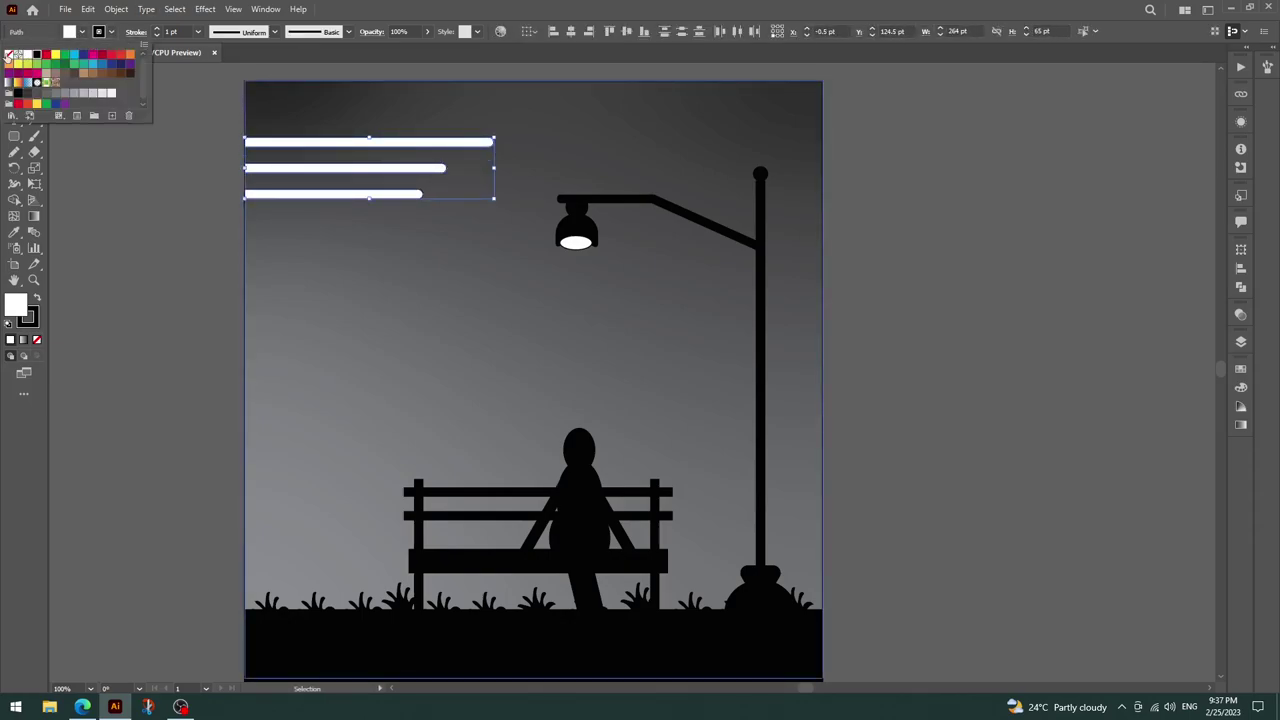
click(9, 55)
click(99, 32)
click(99, 32)
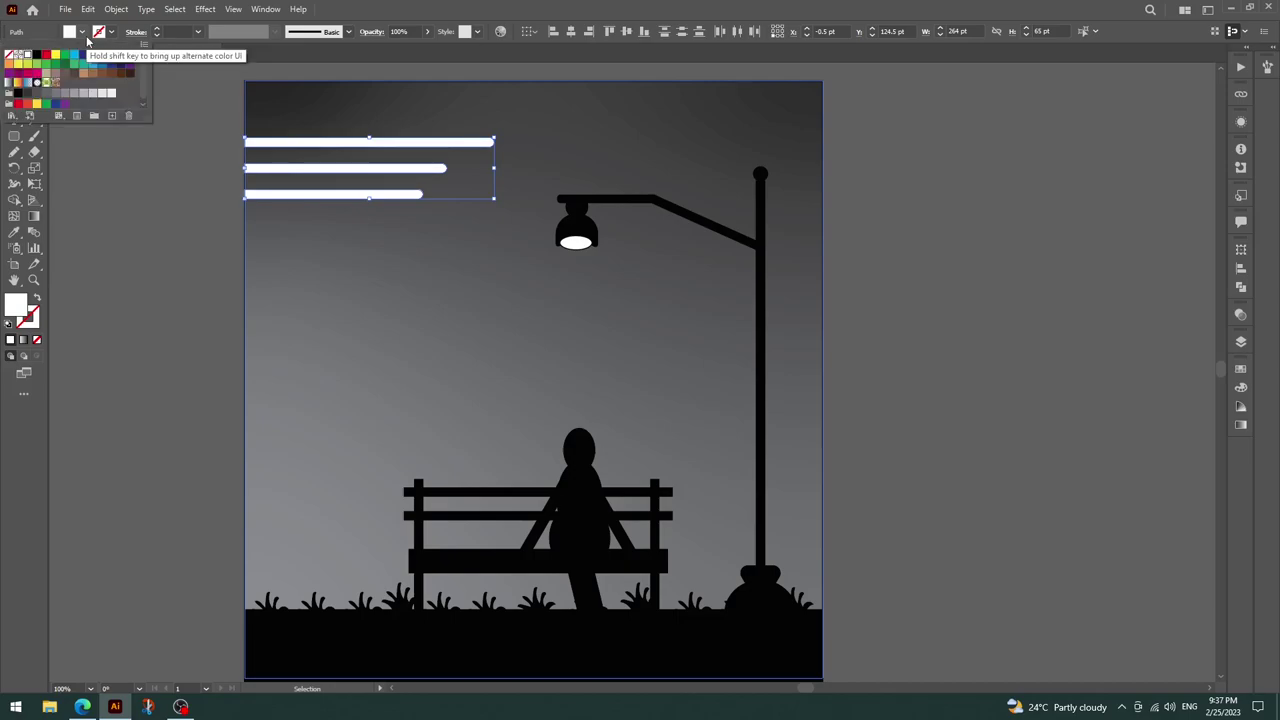
click(102, 93)
click(92, 93)
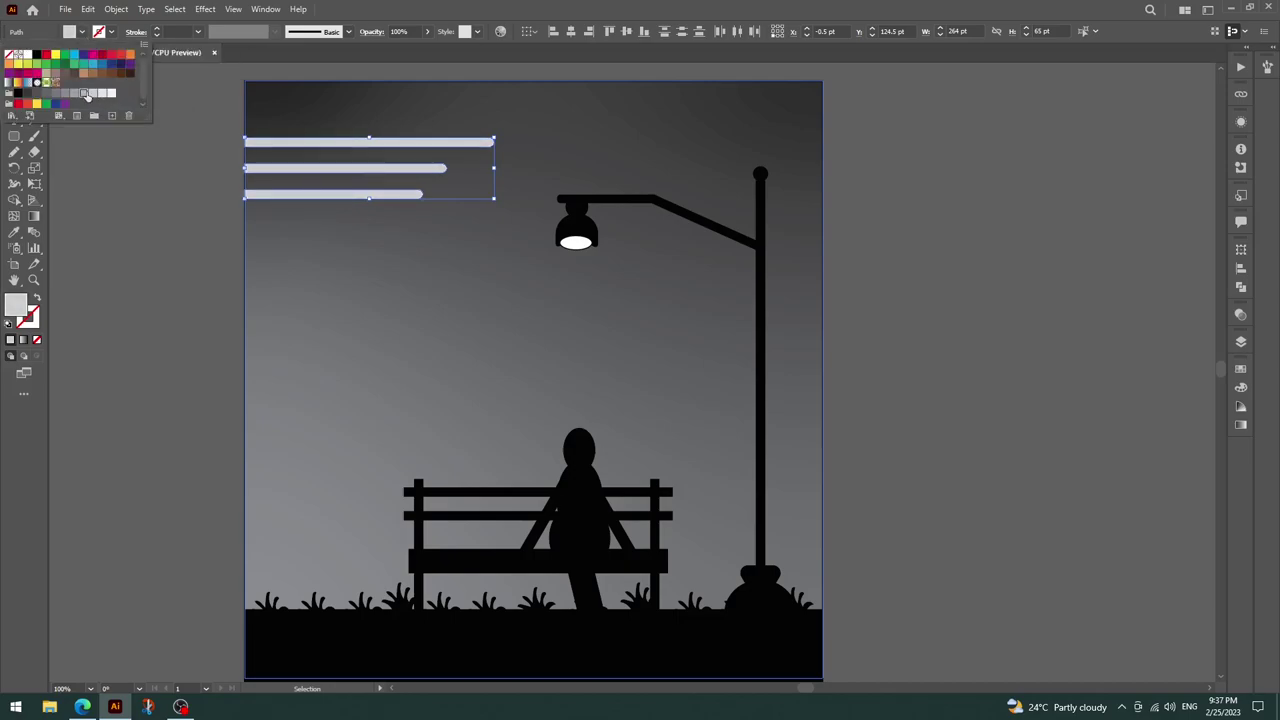
click(84, 93)
click(76, 94)
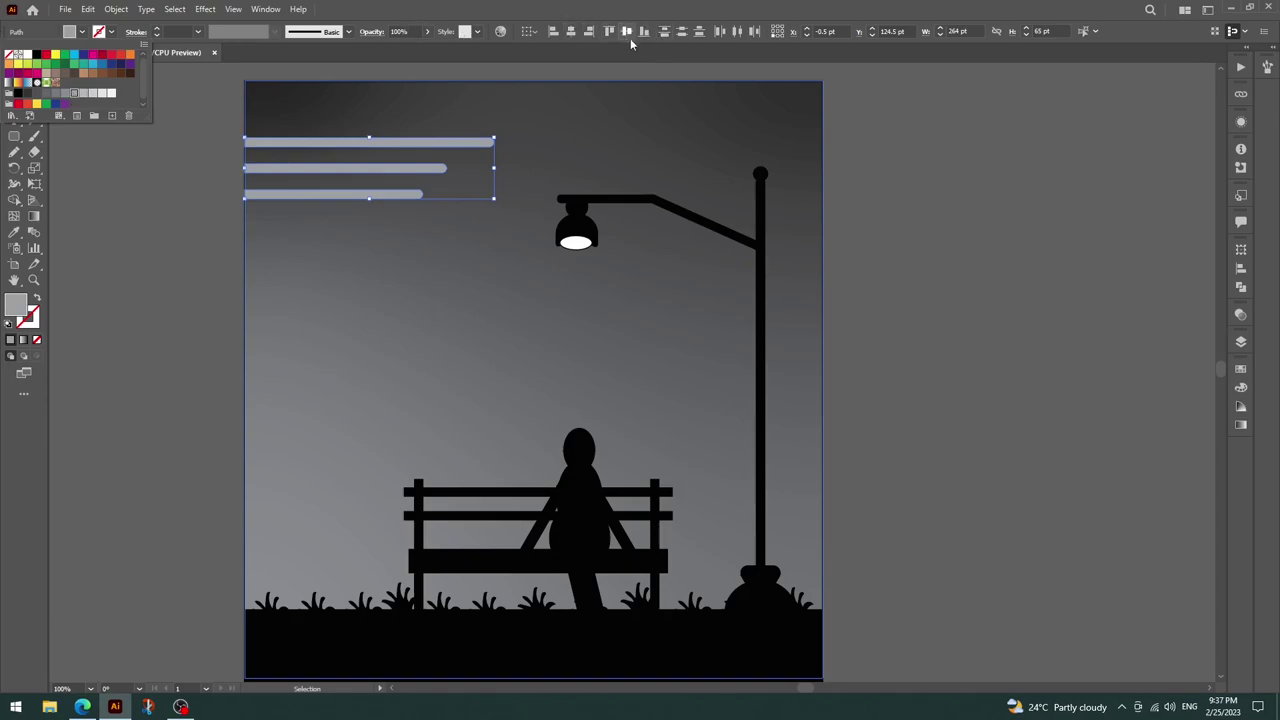
click(426, 36)
Set the bars to 53% opacity and apply a Gaussian Blur of about 9.6 pixels.
click(428, 32)
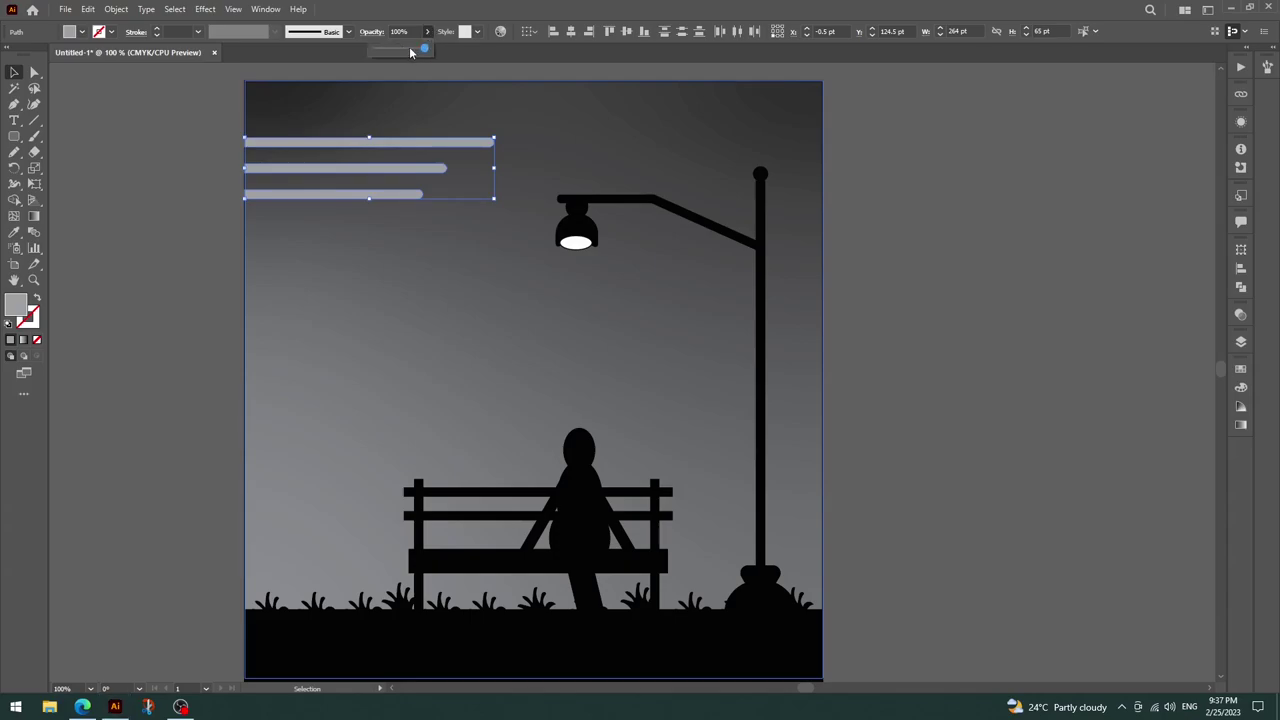
drag(410, 49, 403, 48)
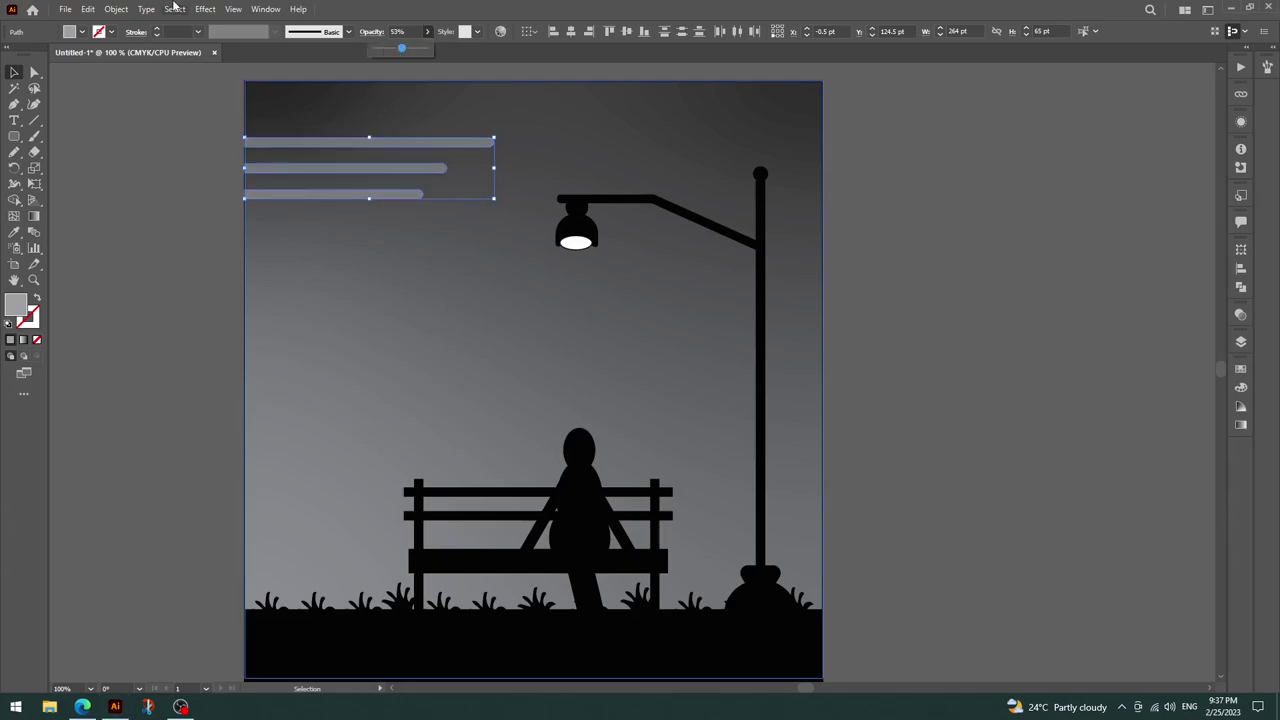
click(203, 10)
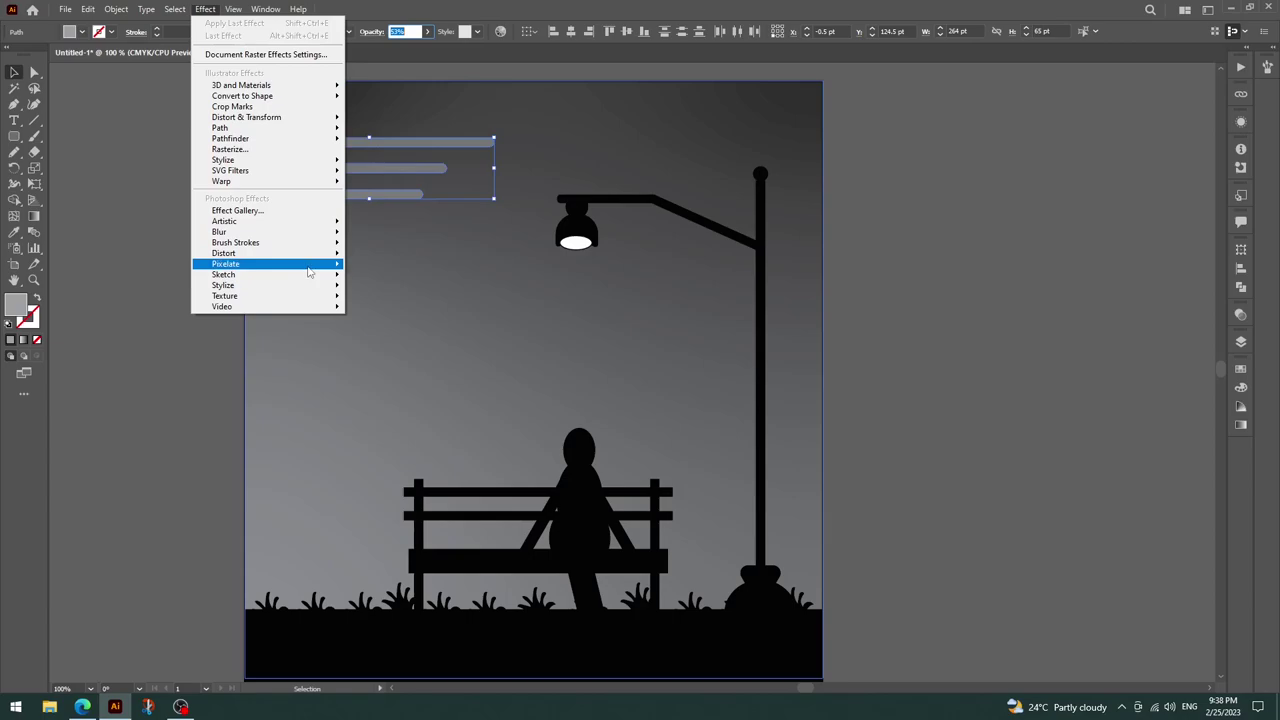
mouse_move(219, 231)
click(386, 234)
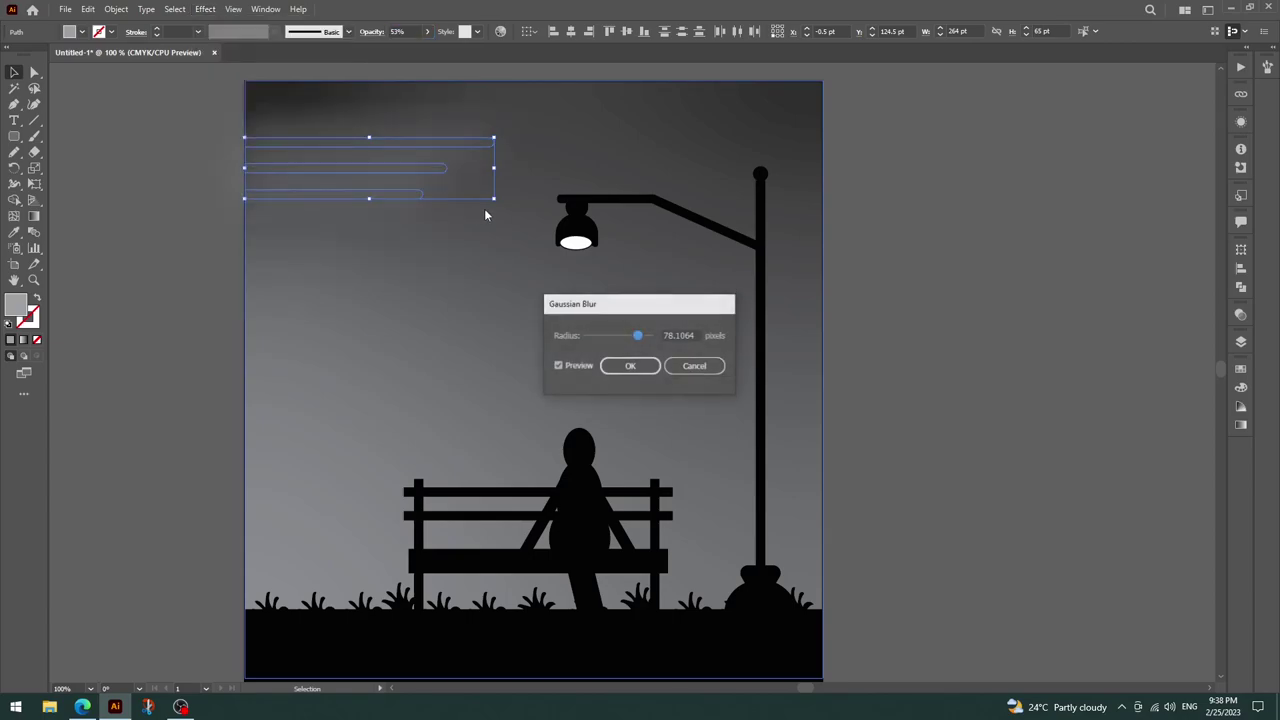
drag(637, 339, 621, 342)
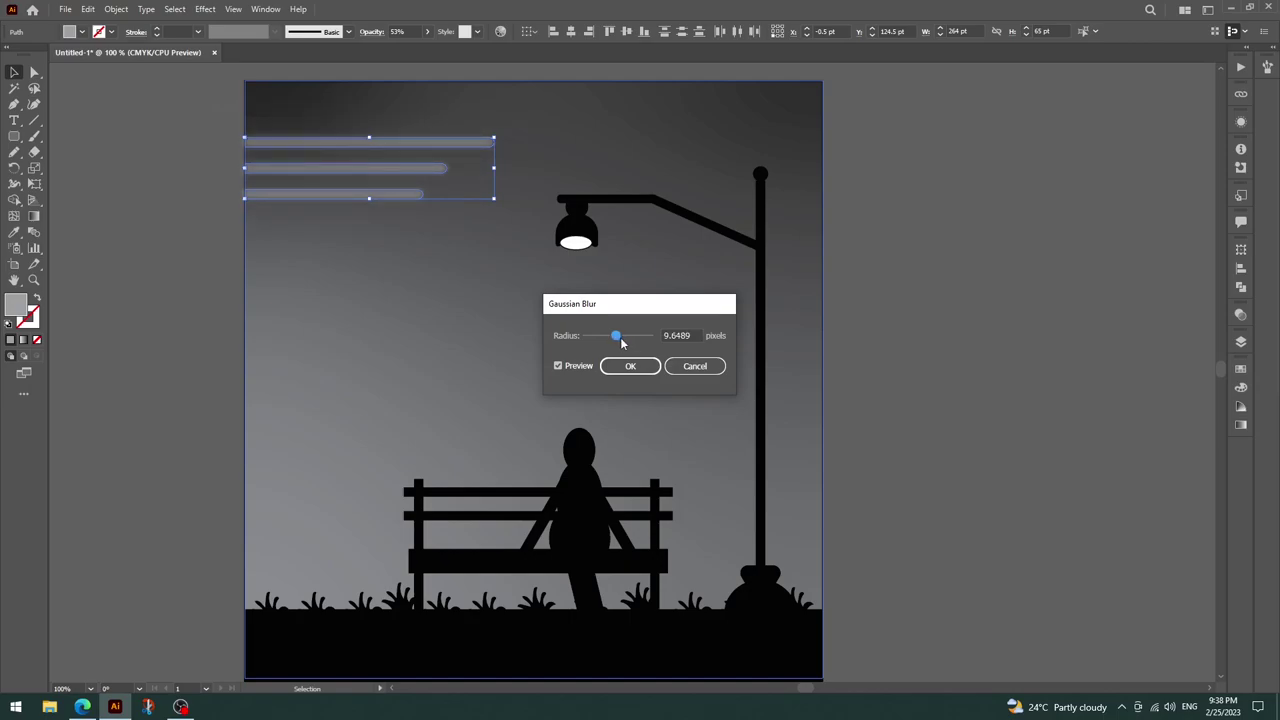
click(631, 367)
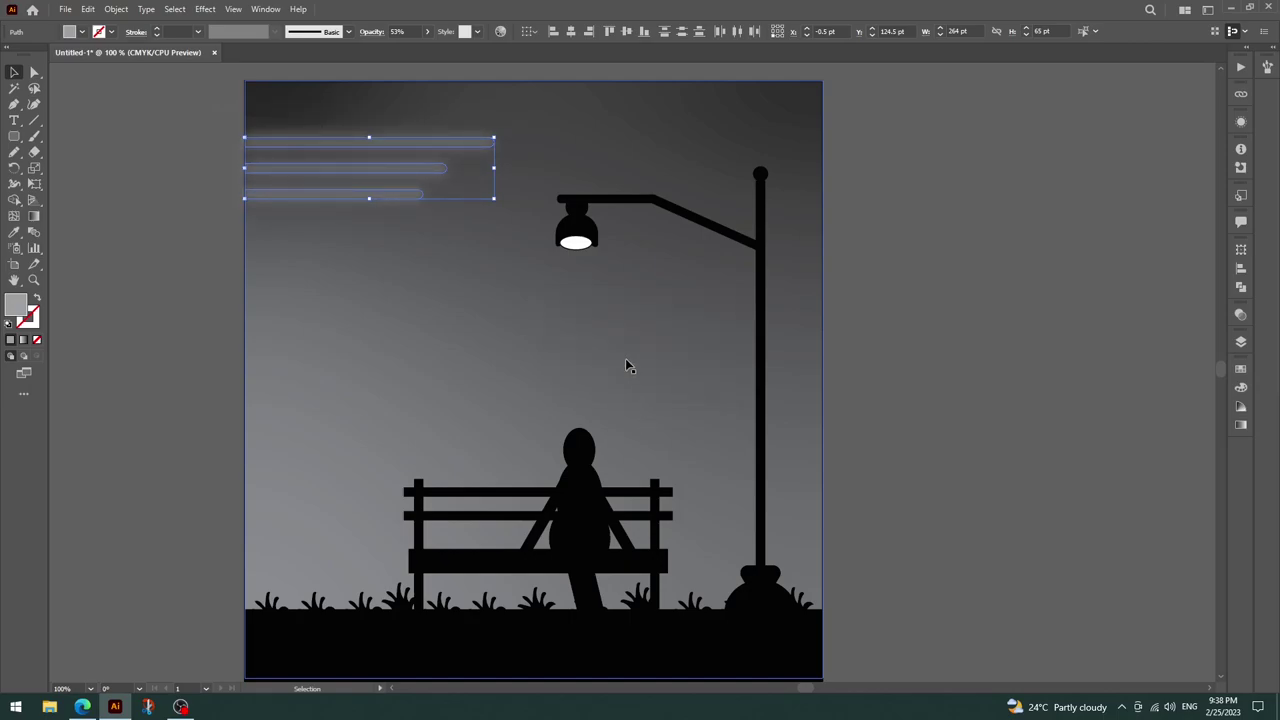
click(98, 210)
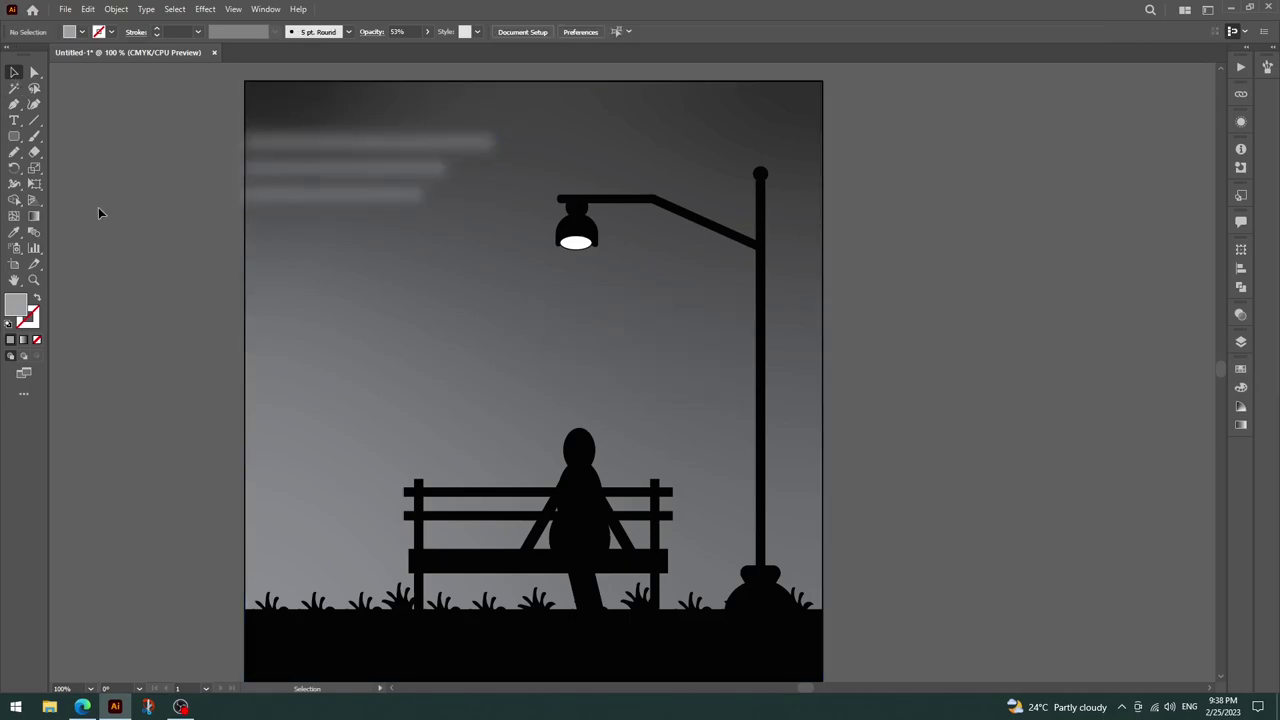
Copy and paste the three cloud lines and group the pasted copy.
click(384, 135)
shift+click(383, 168)
shift+click(376, 193)
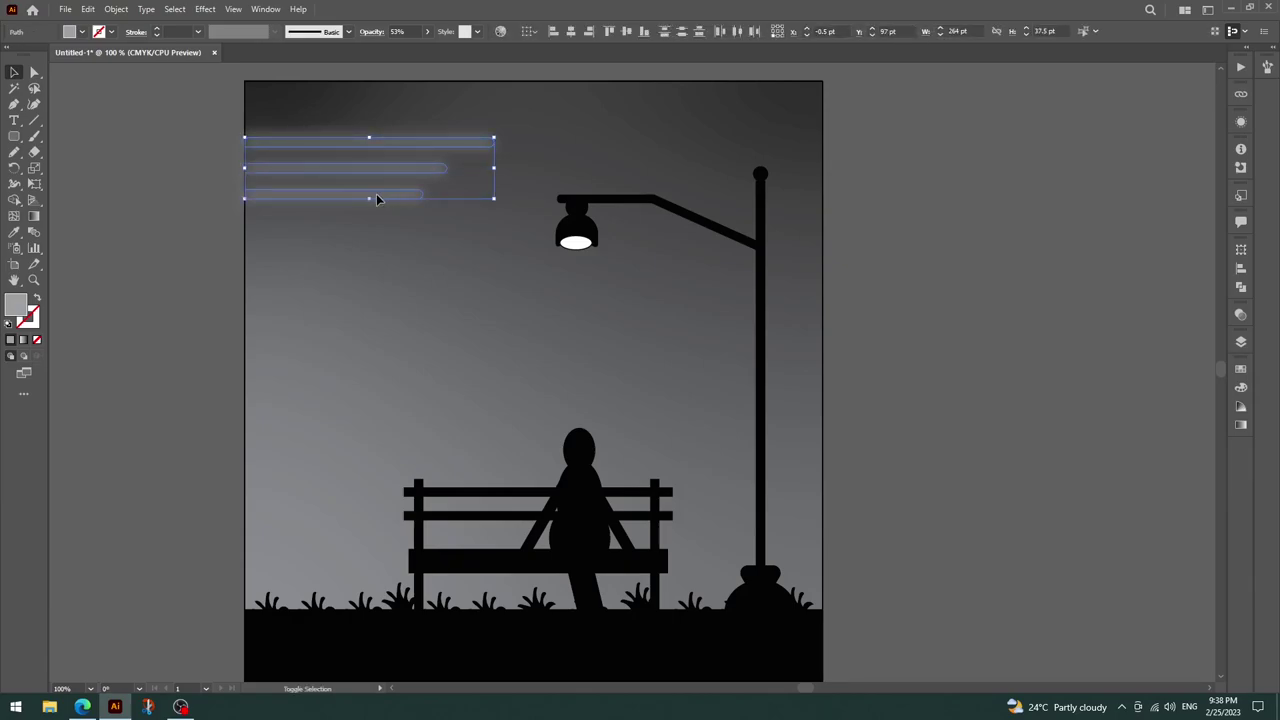
key(a)
key(v)
key(ctrl+c)
key(ctrl+v)
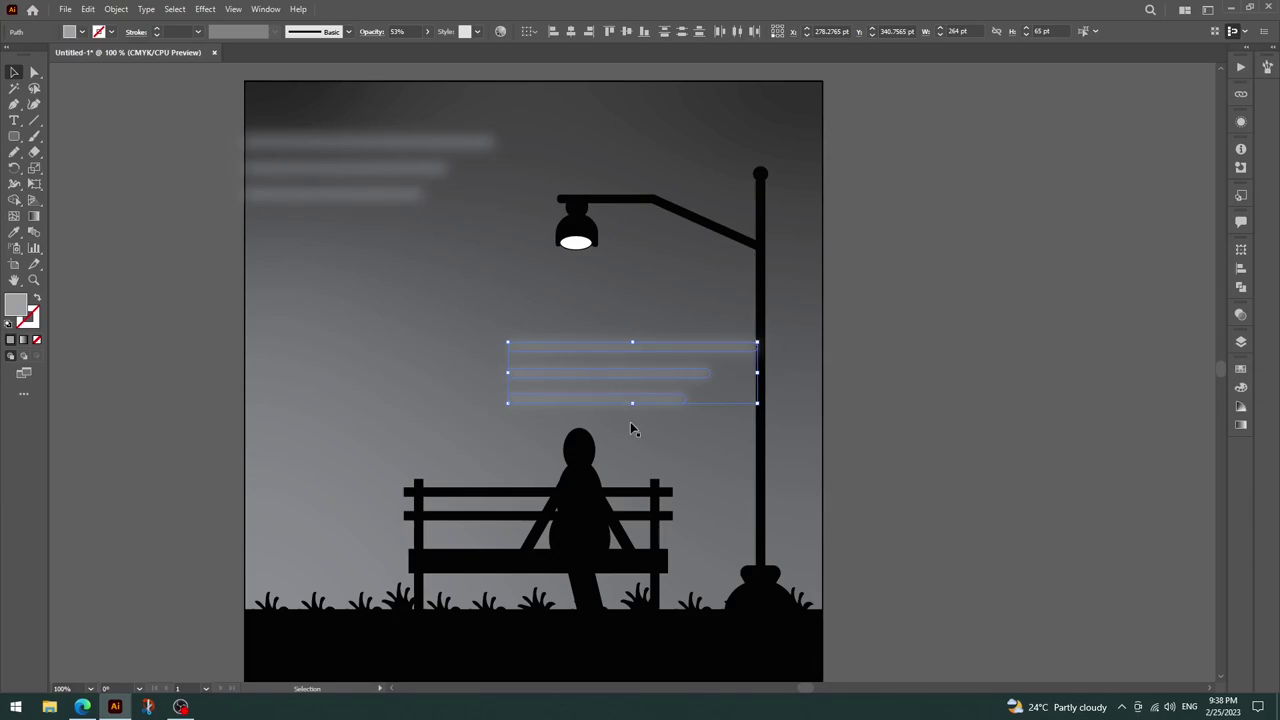
key(ctrl+g)
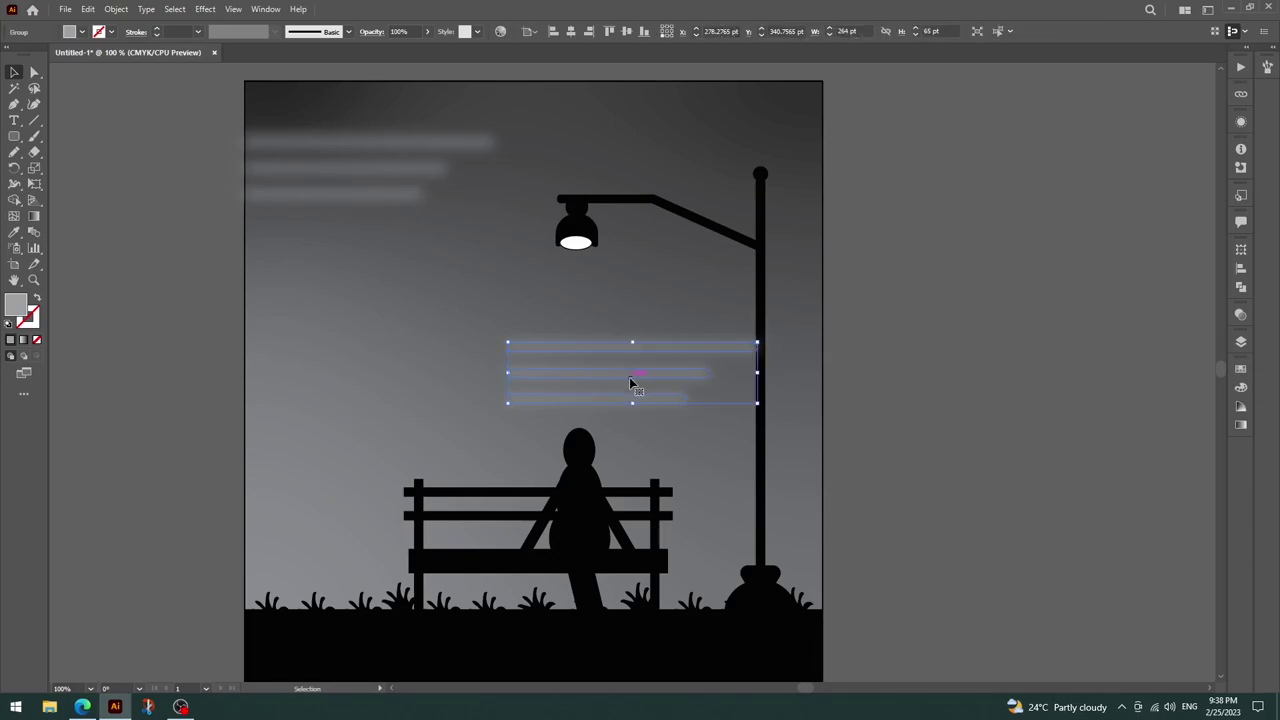
Reflect the cloud group vertically and move it to the top-right sky.
right_click(631, 377)
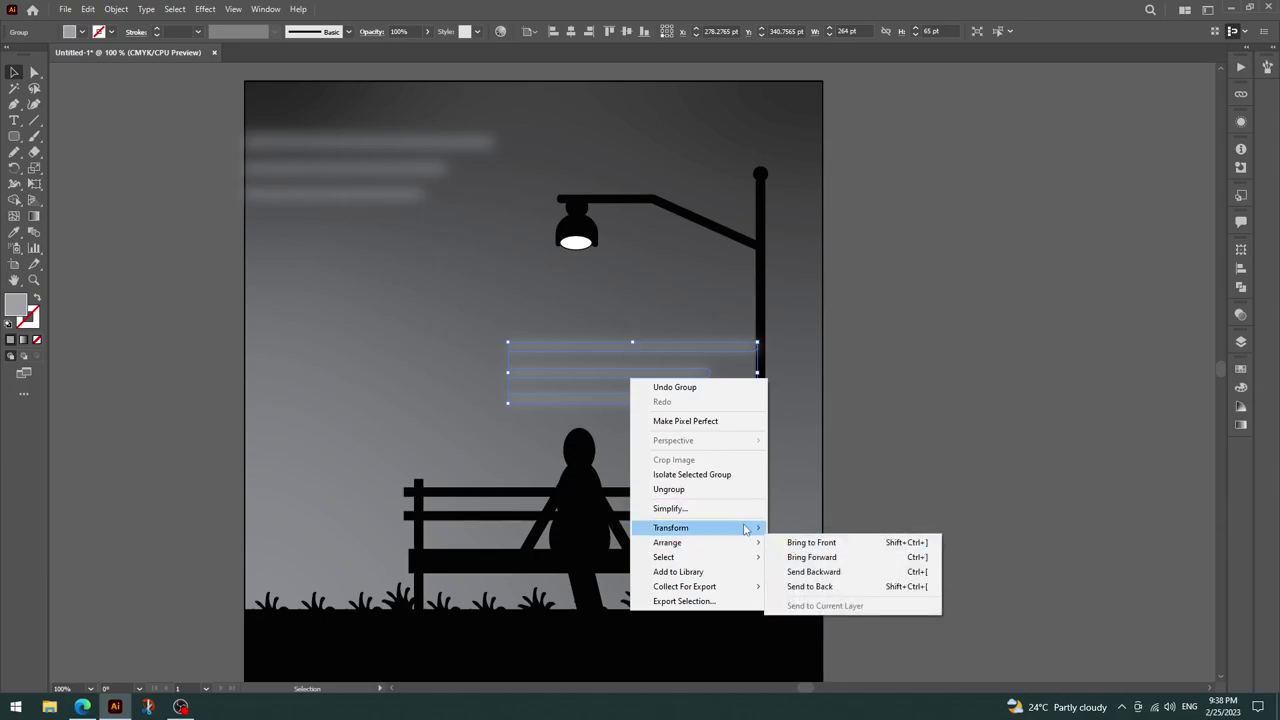
mouse_move(671, 527)
click(801, 576)
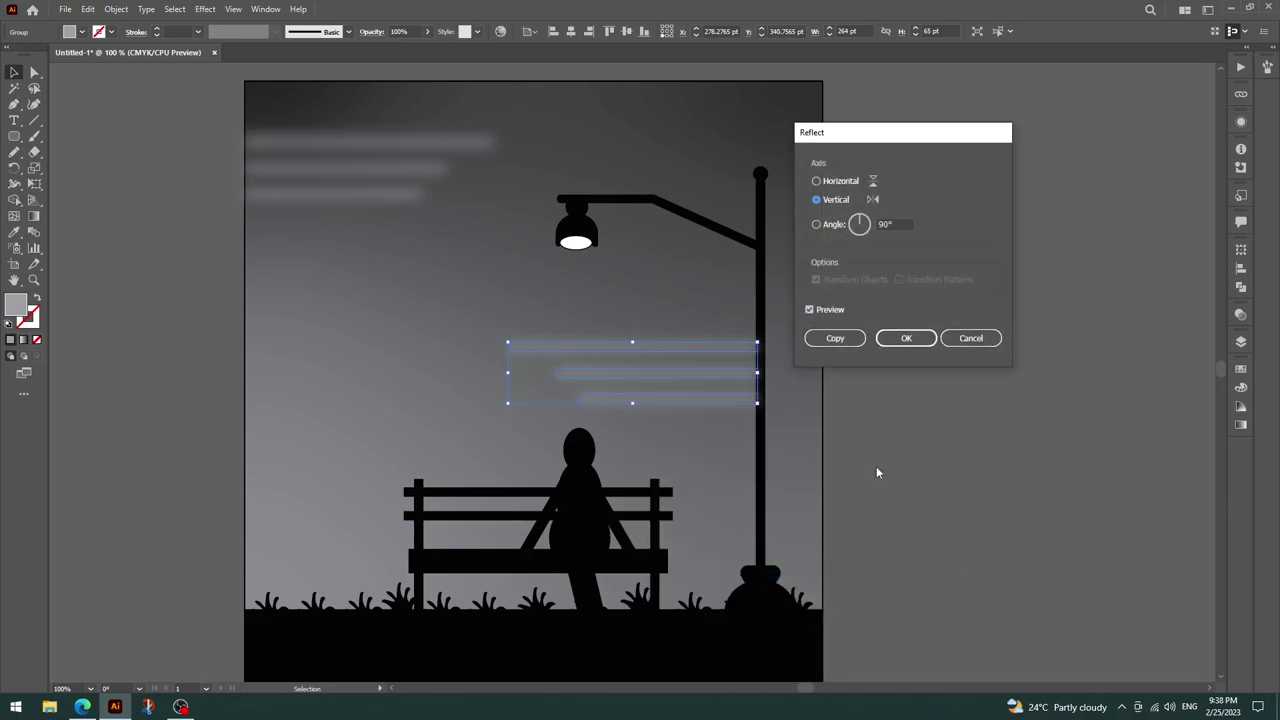
click(889, 342)
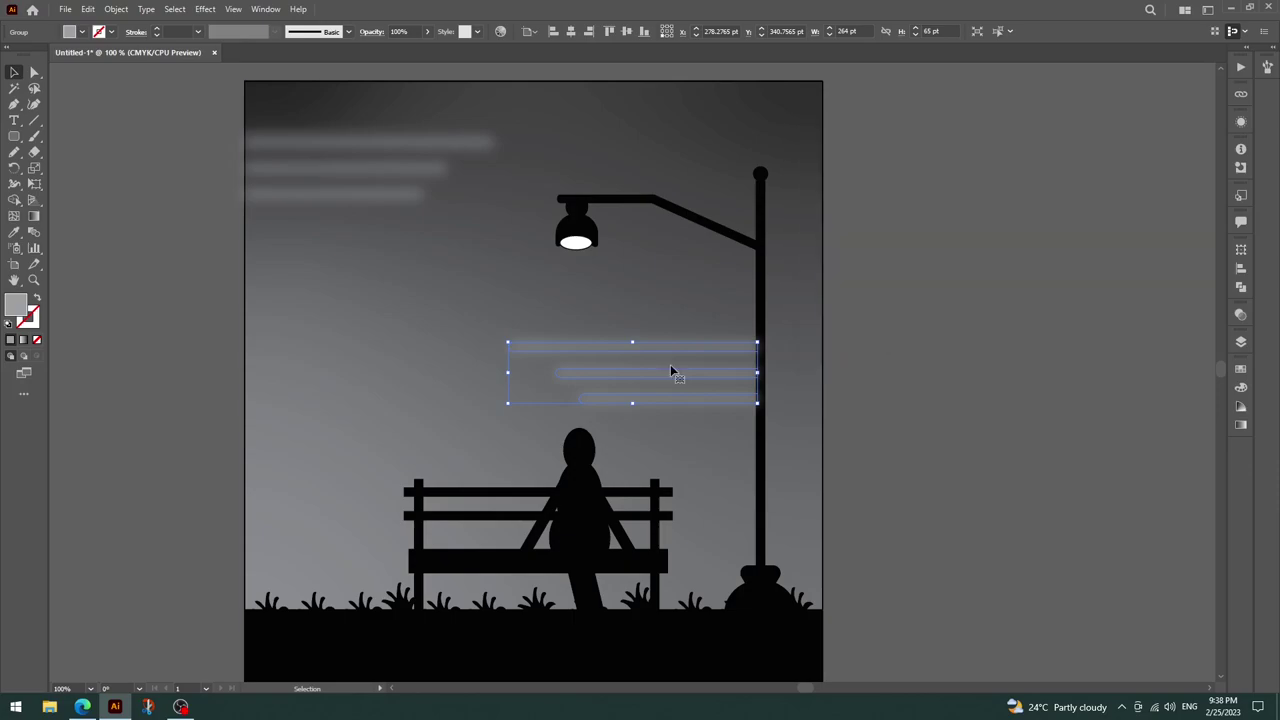
drag(670, 380, 736, 121)
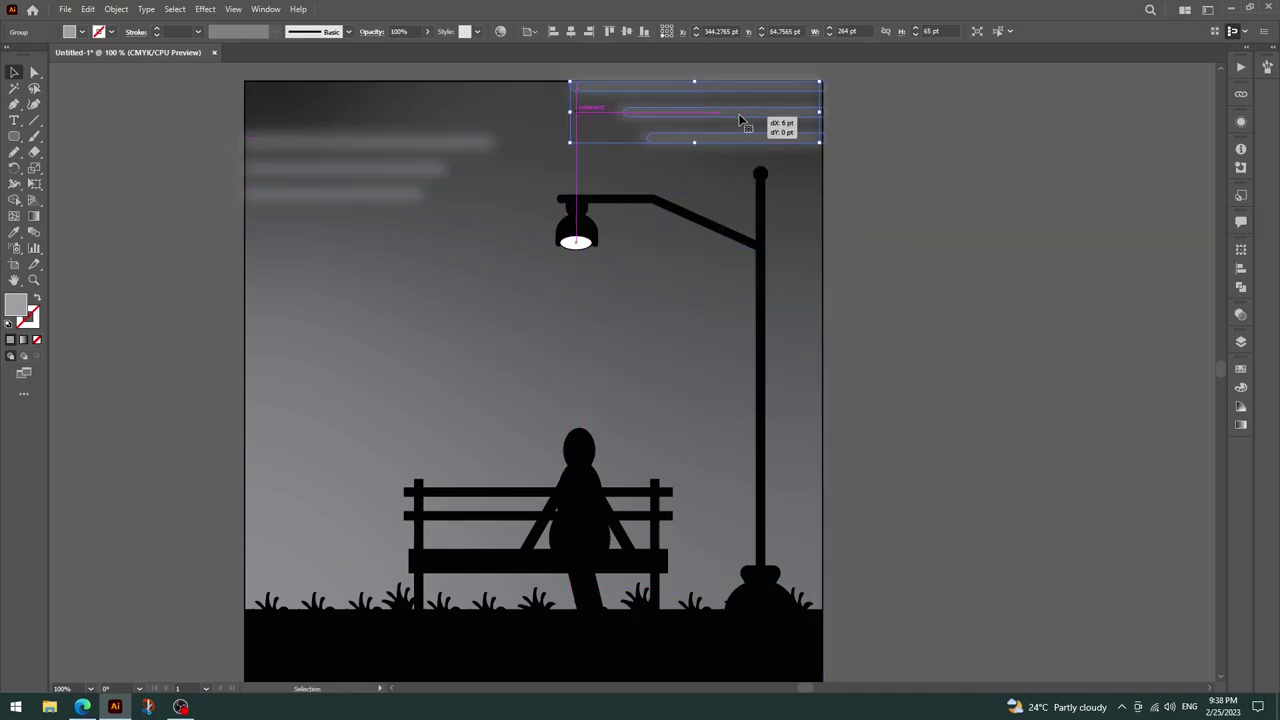
click(889, 120)
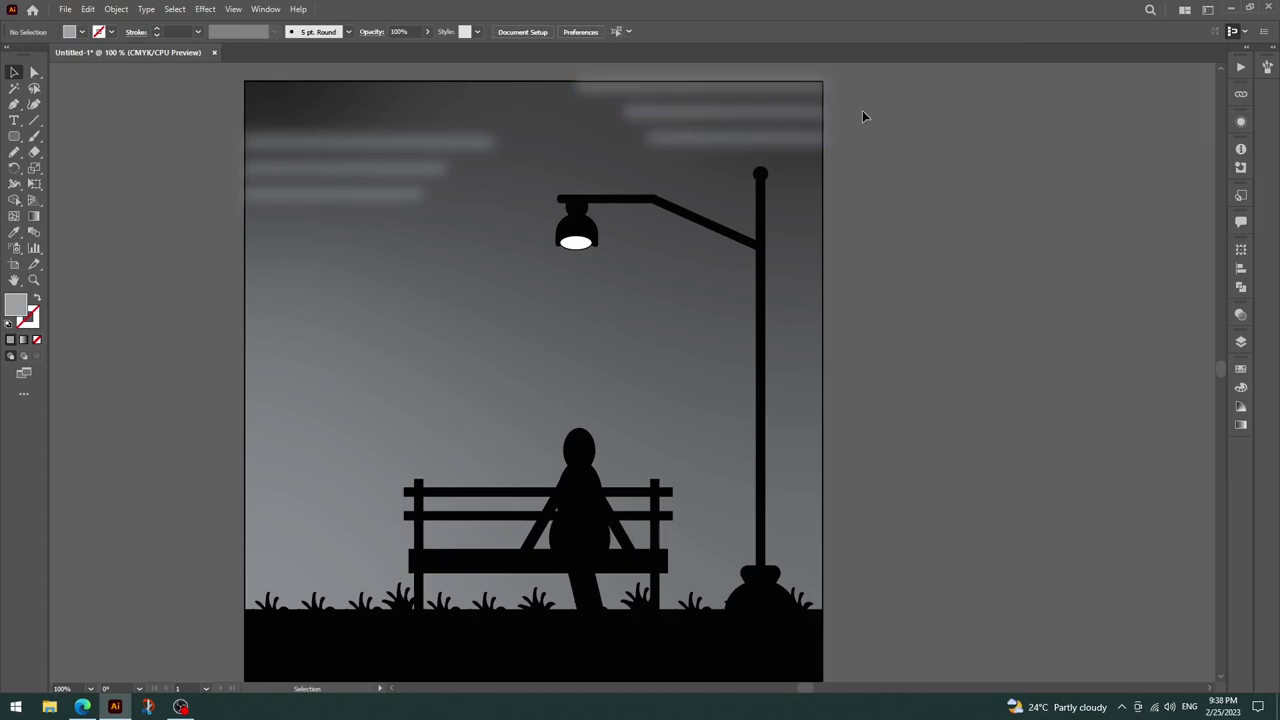
key(ctrl+a)
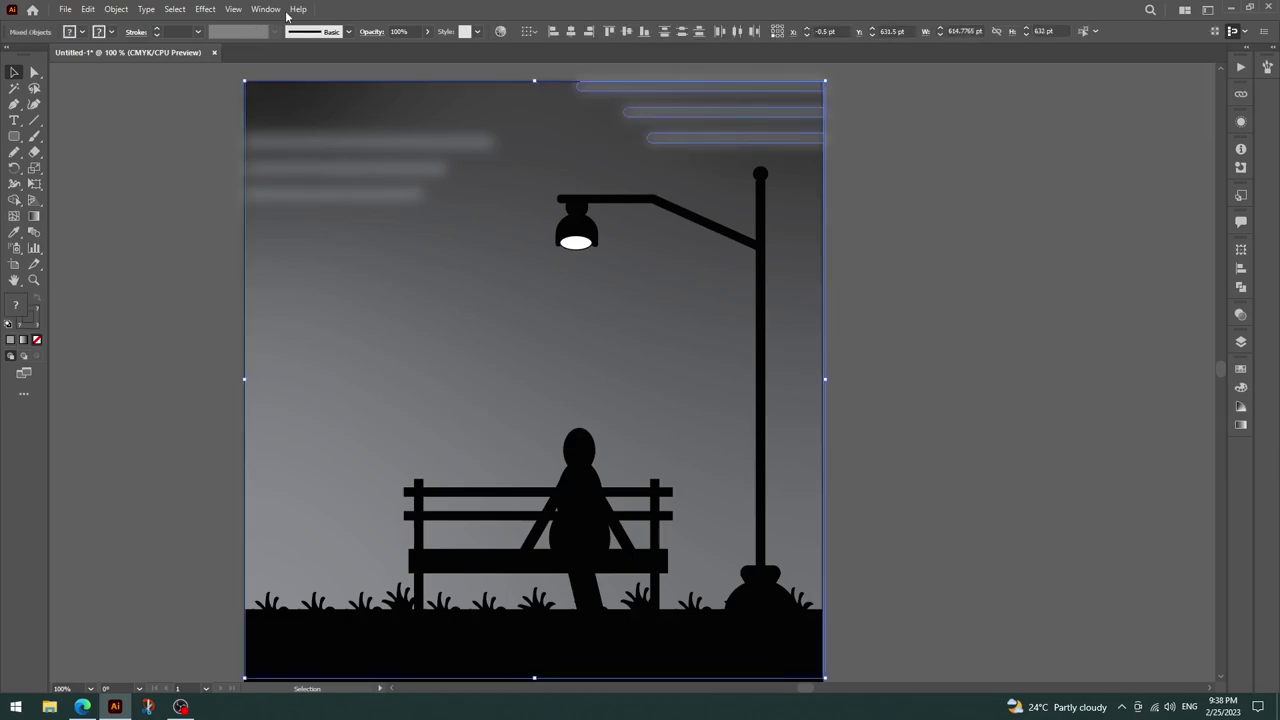
Reposition the mirrored cloud group flush against the top-right edge.
click(224, 102)
drag(754, 120, 750, 127)
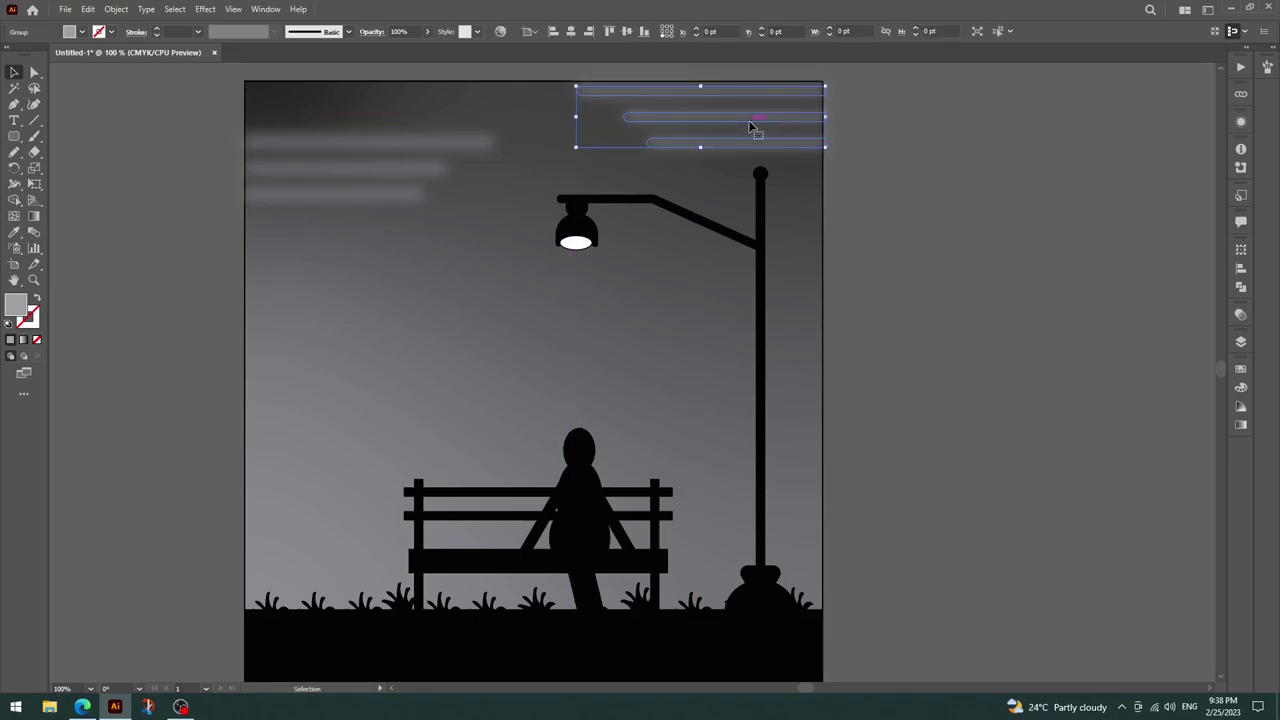
drag(800, 122, 830, 127)
click(902, 128)
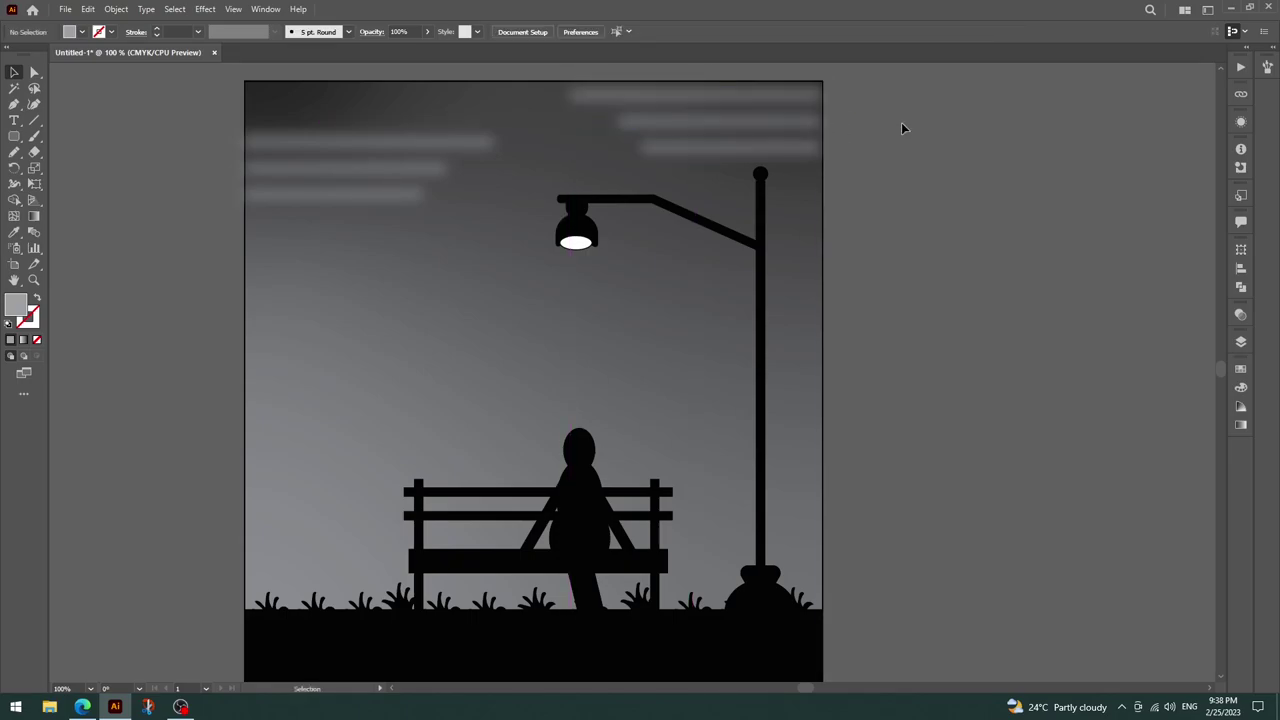
click(783, 158)
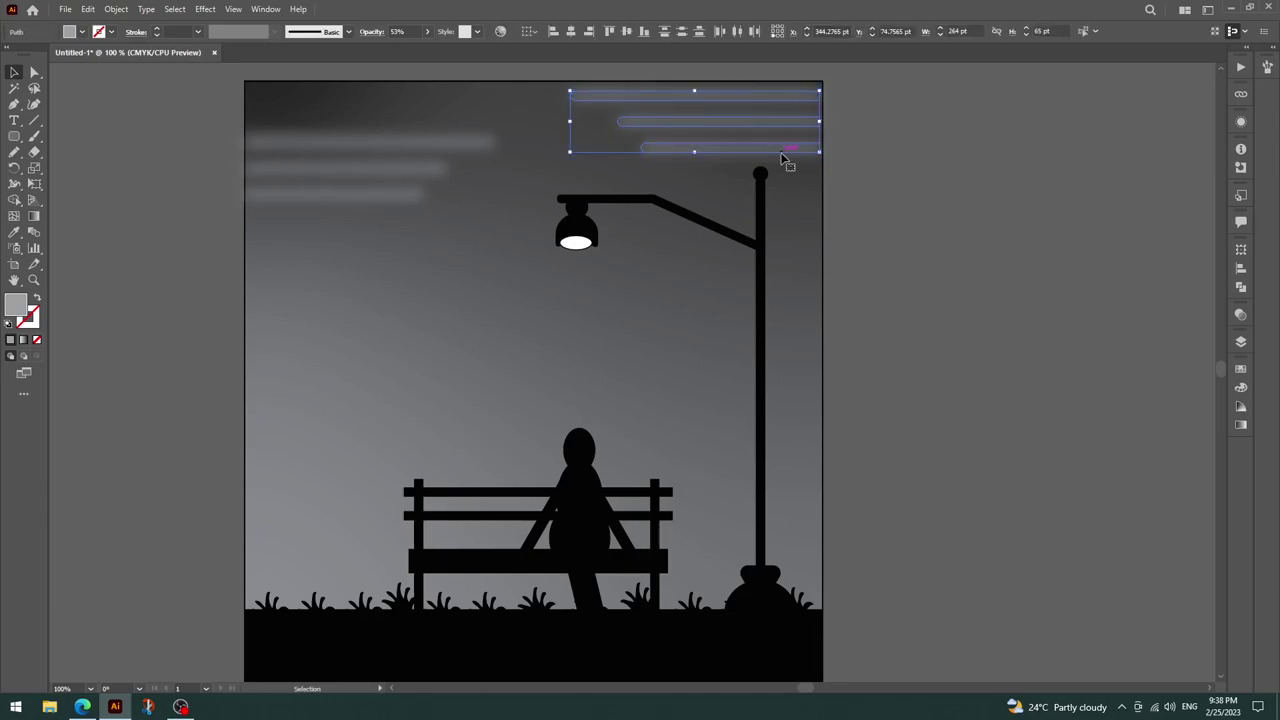
click(886, 164)
Select the two remaining cloud strips and nudge them slightly down.
click(790, 154)
shift+click(791, 153)
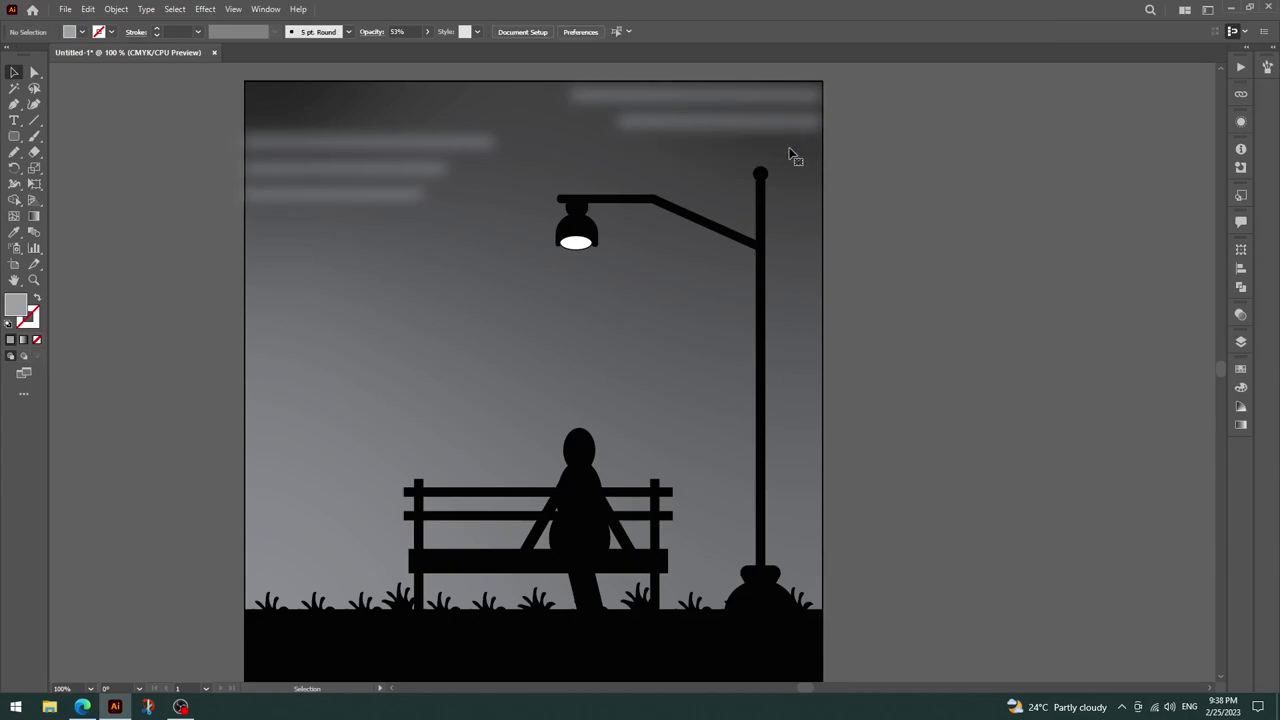
click(772, 96)
shift+click(768, 127)
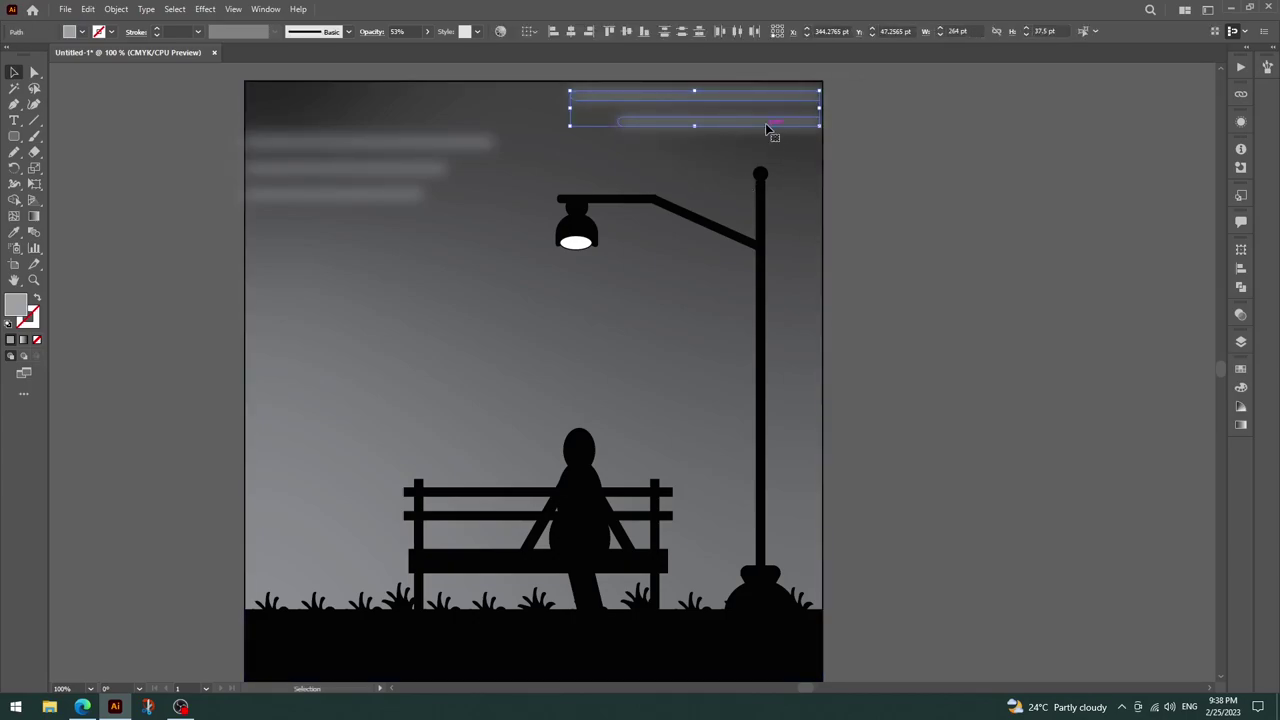
key(Down)
key(Down)
key(Down)
key(Down)
key(Down)
key(Down)
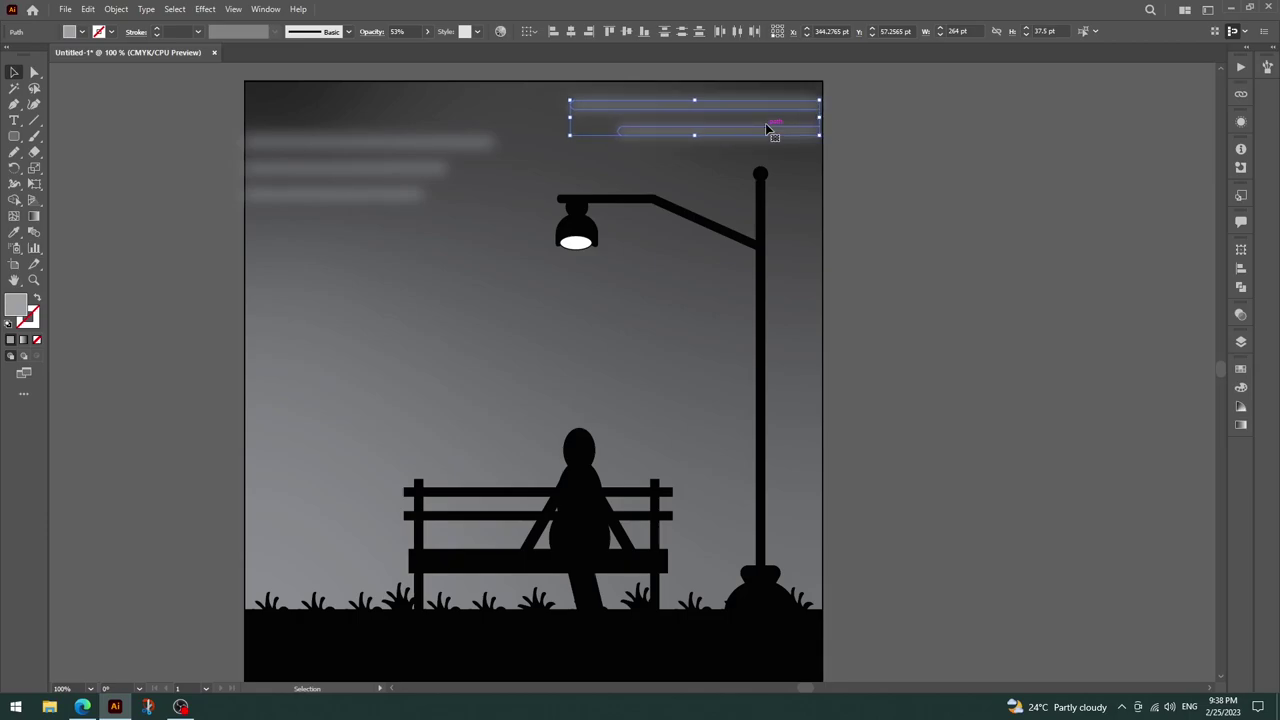
click(936, 253)
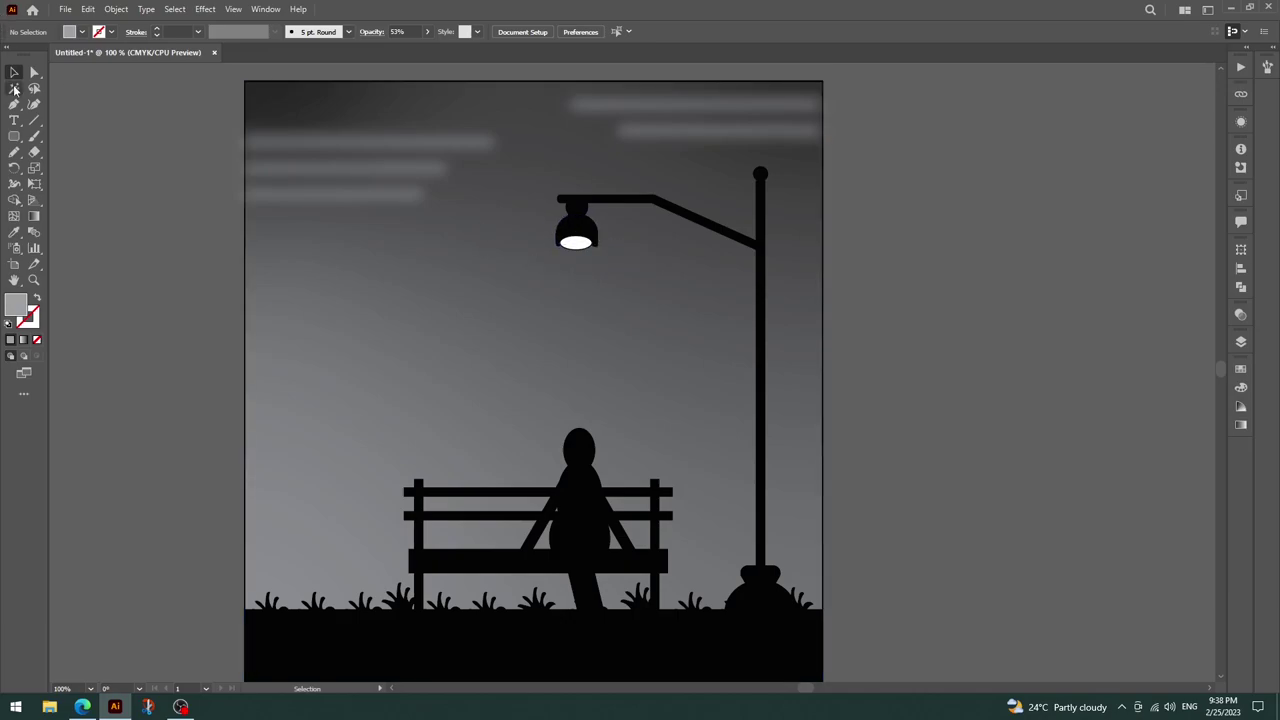
Draw a small 3-sided, 15 pt polygon just left of the artboard.
right_click(14, 136)
click(60, 183)
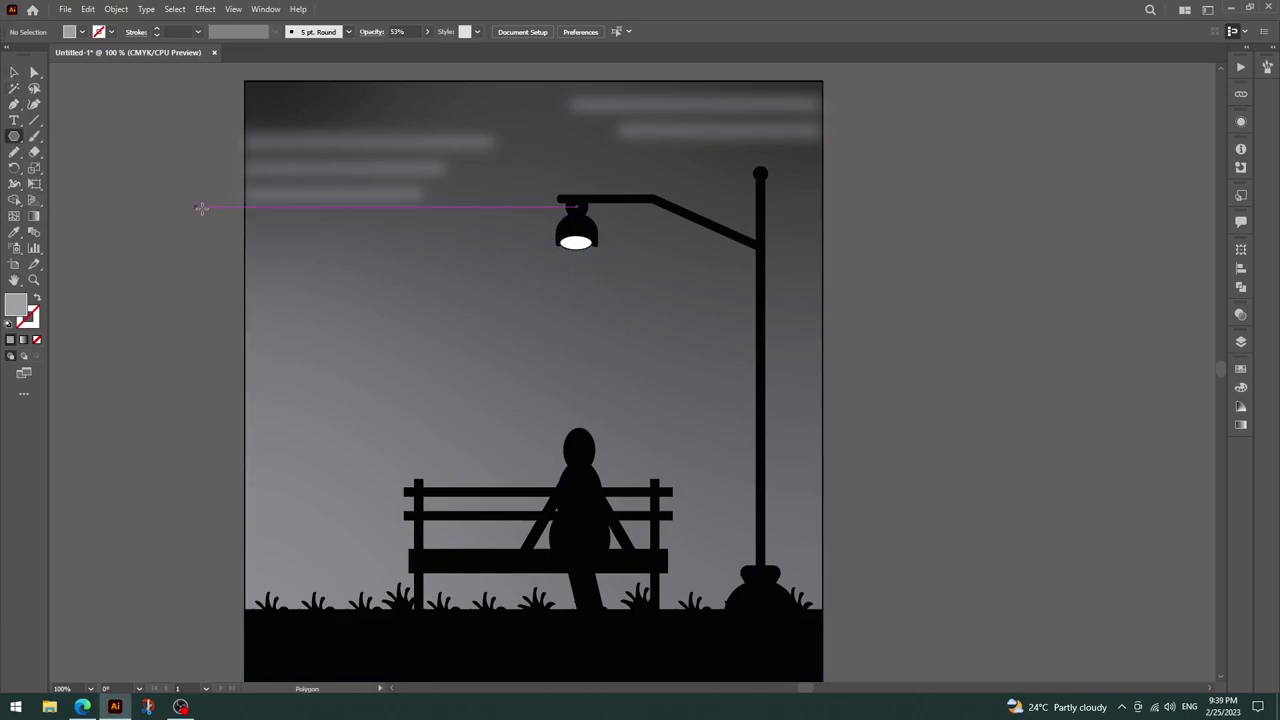
click(201, 208)
click(428, 340)
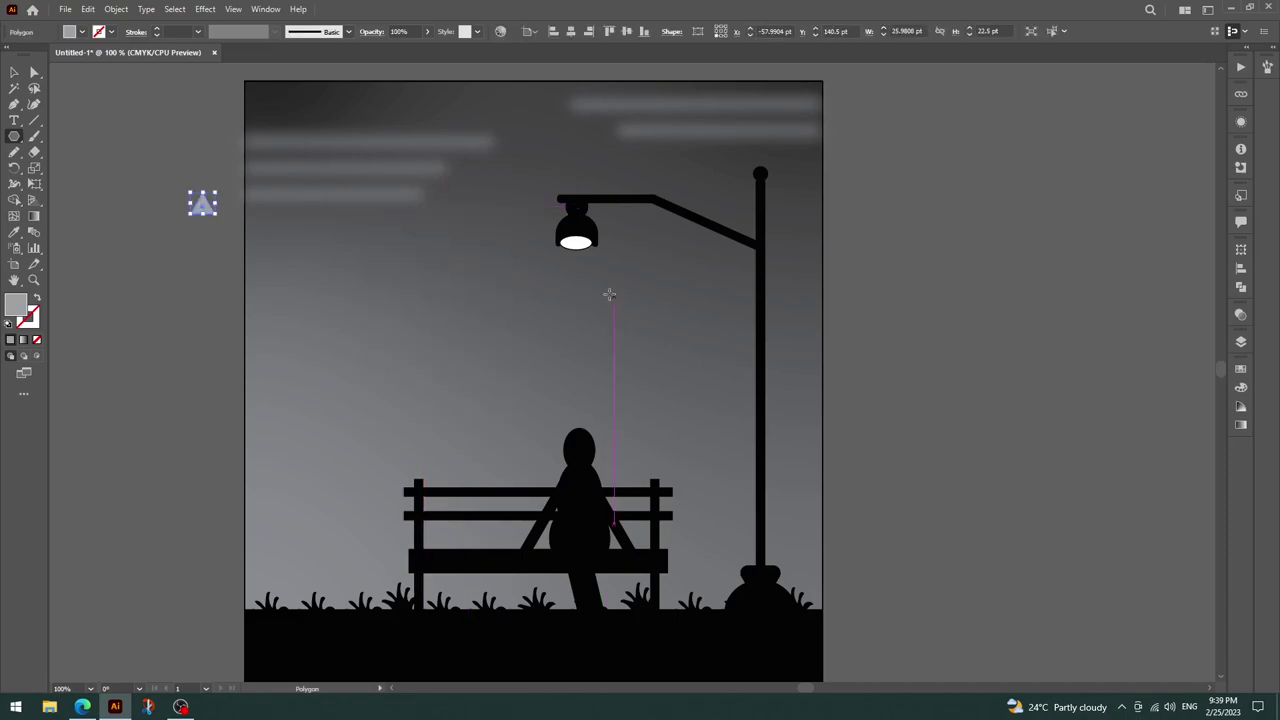
Flip the triangle vertically with Transform > Reflect and dismiss the extra polygon dialog.
right_click(207, 202)
mouse_move(248, 431)
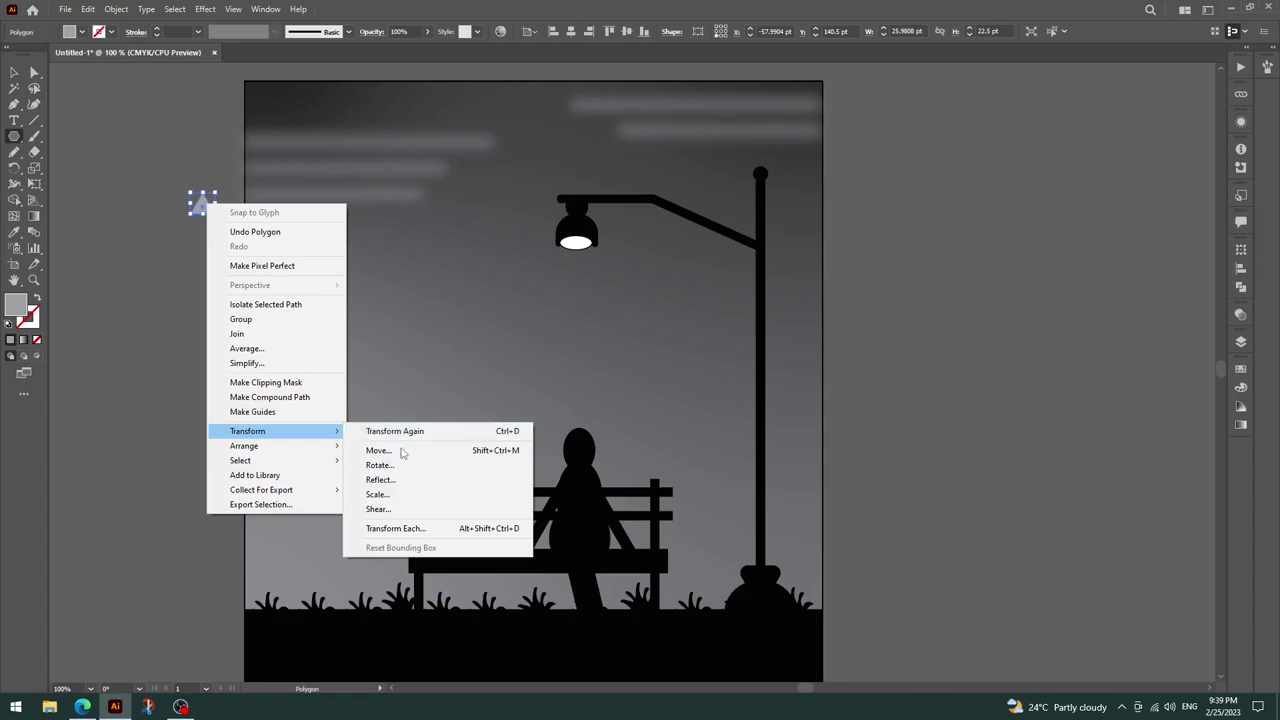
click(385, 480)
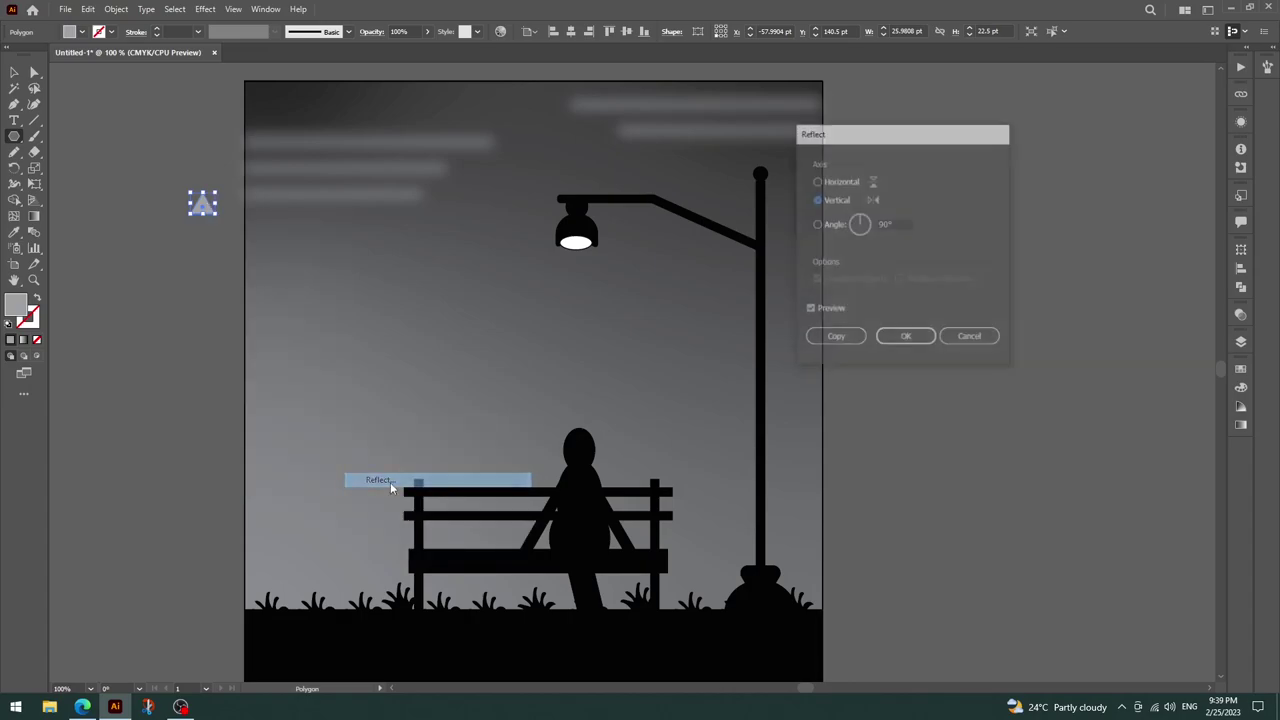
click(873, 184)
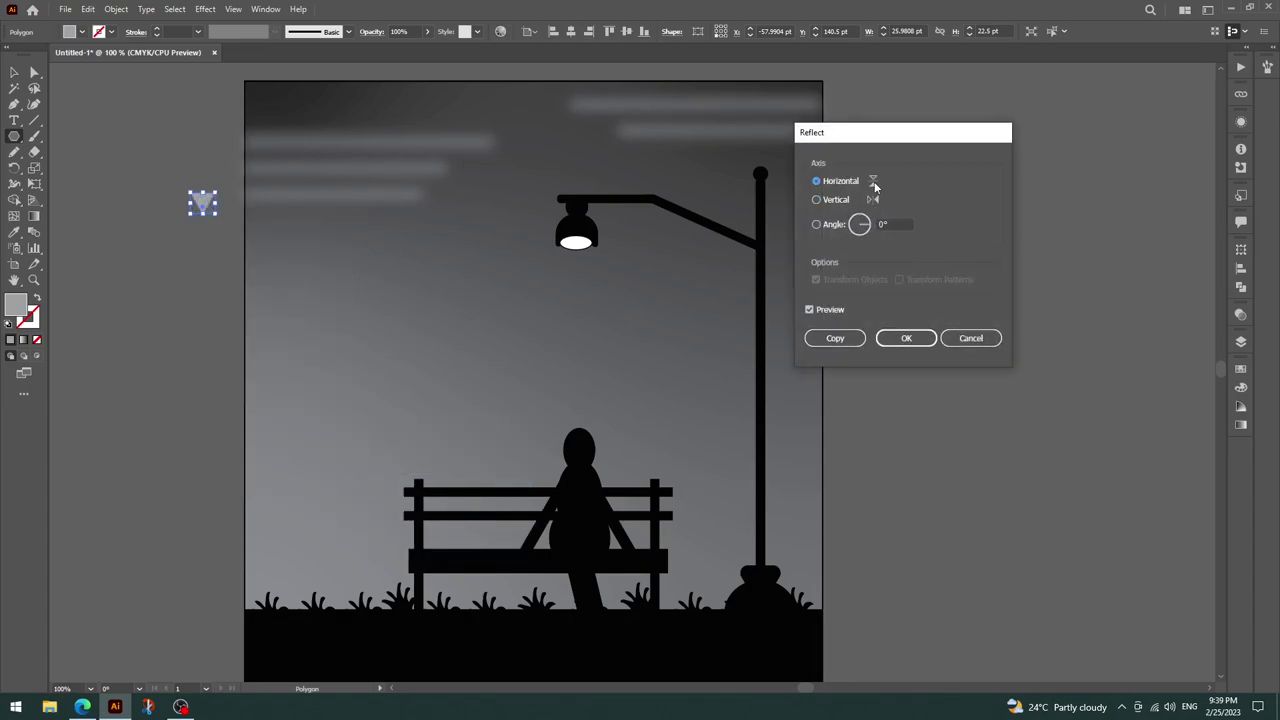
click(893, 335)
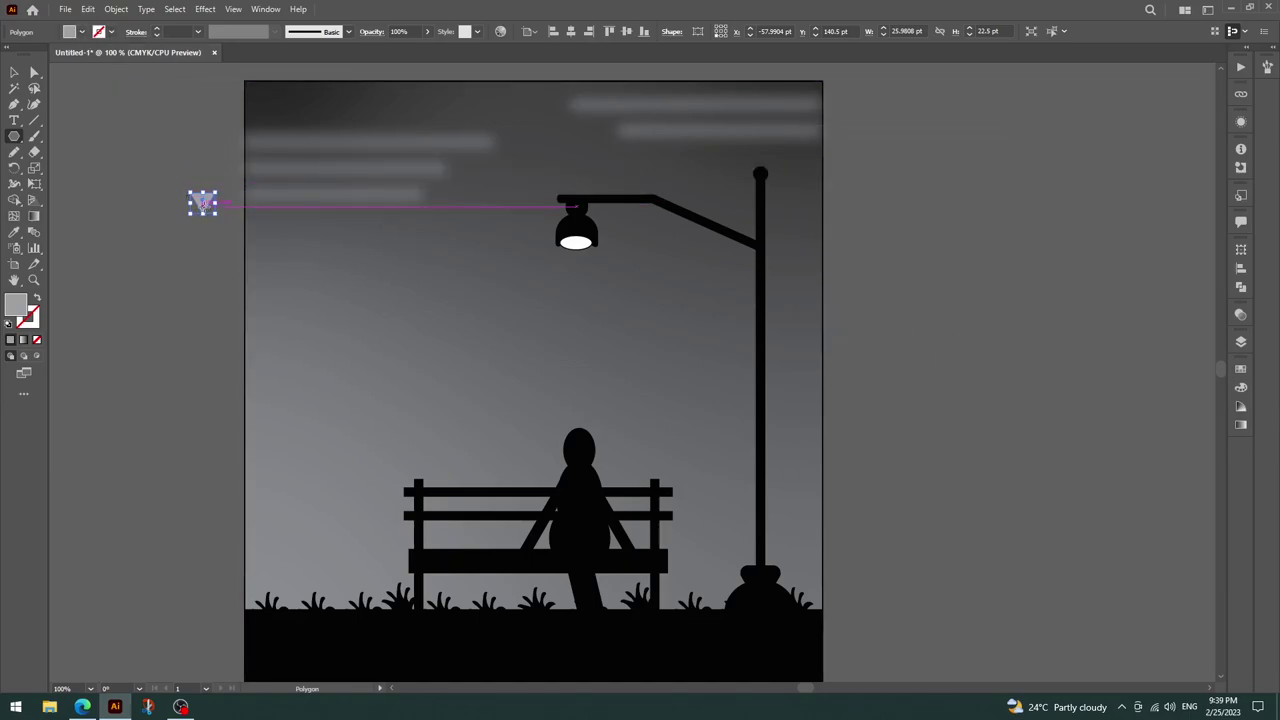
right_click(205, 204)
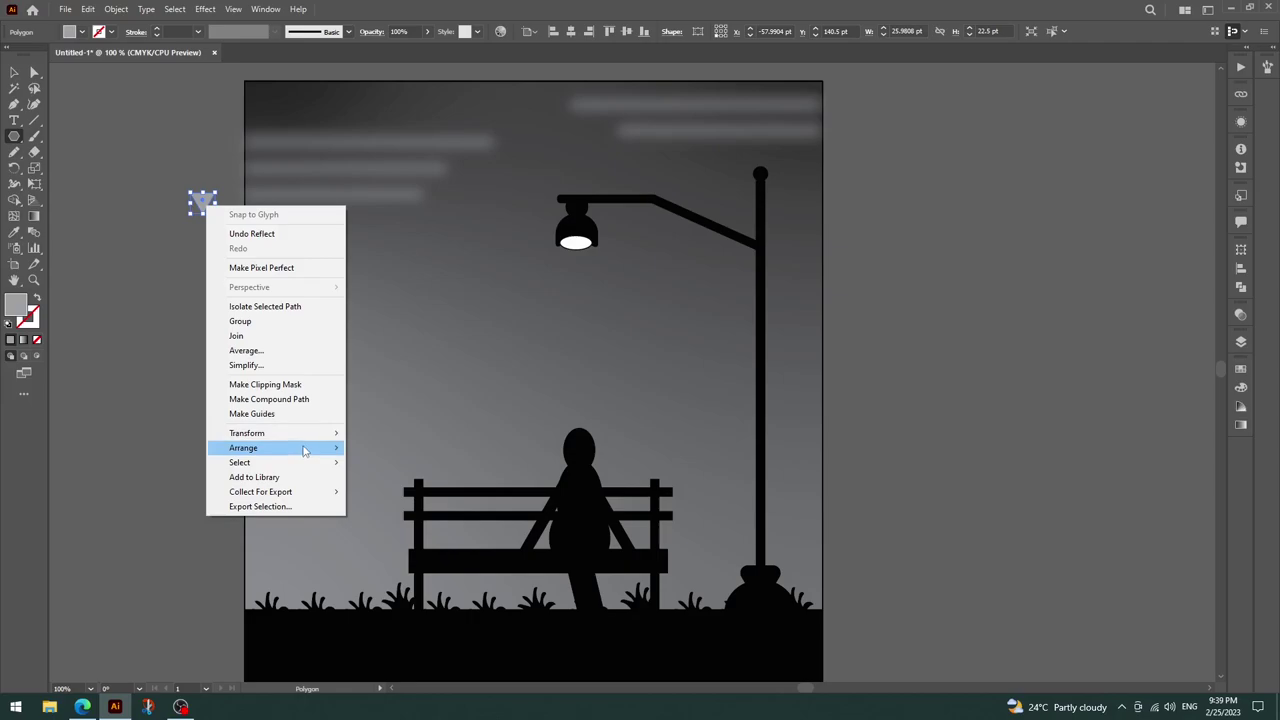
click(145, 370)
click(144, 370)
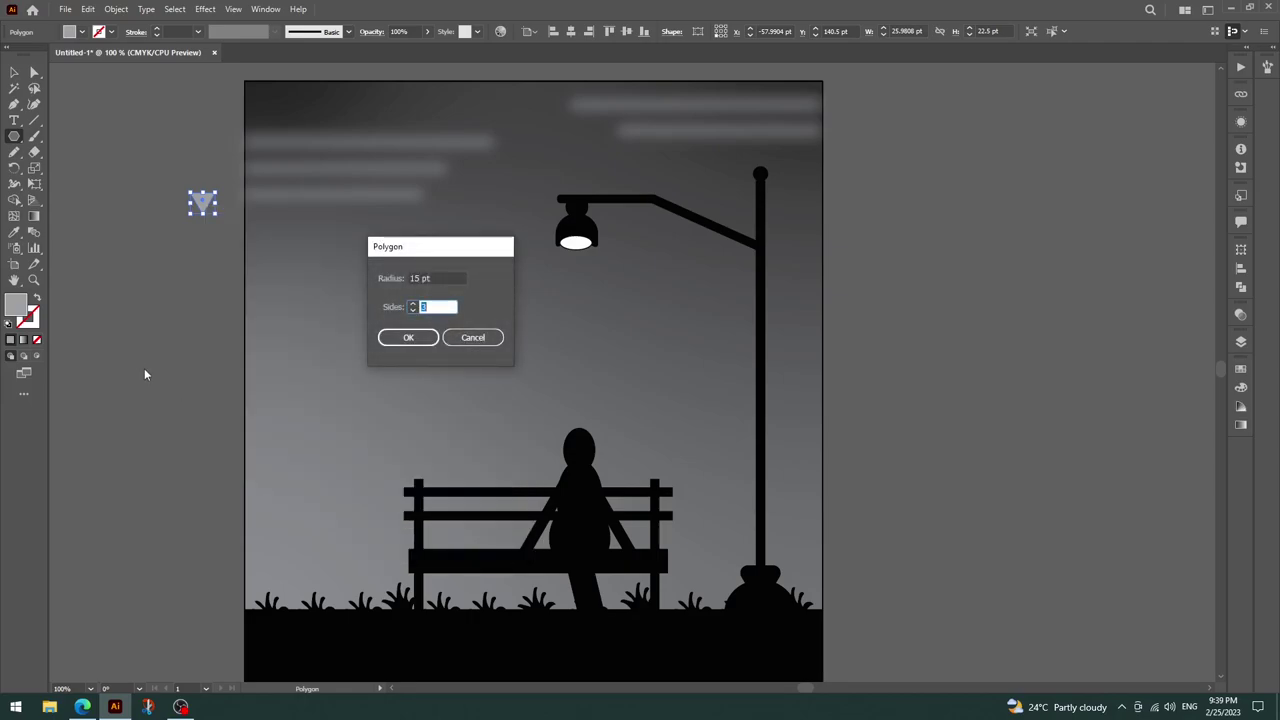
click(473, 337)
click(14, 72)
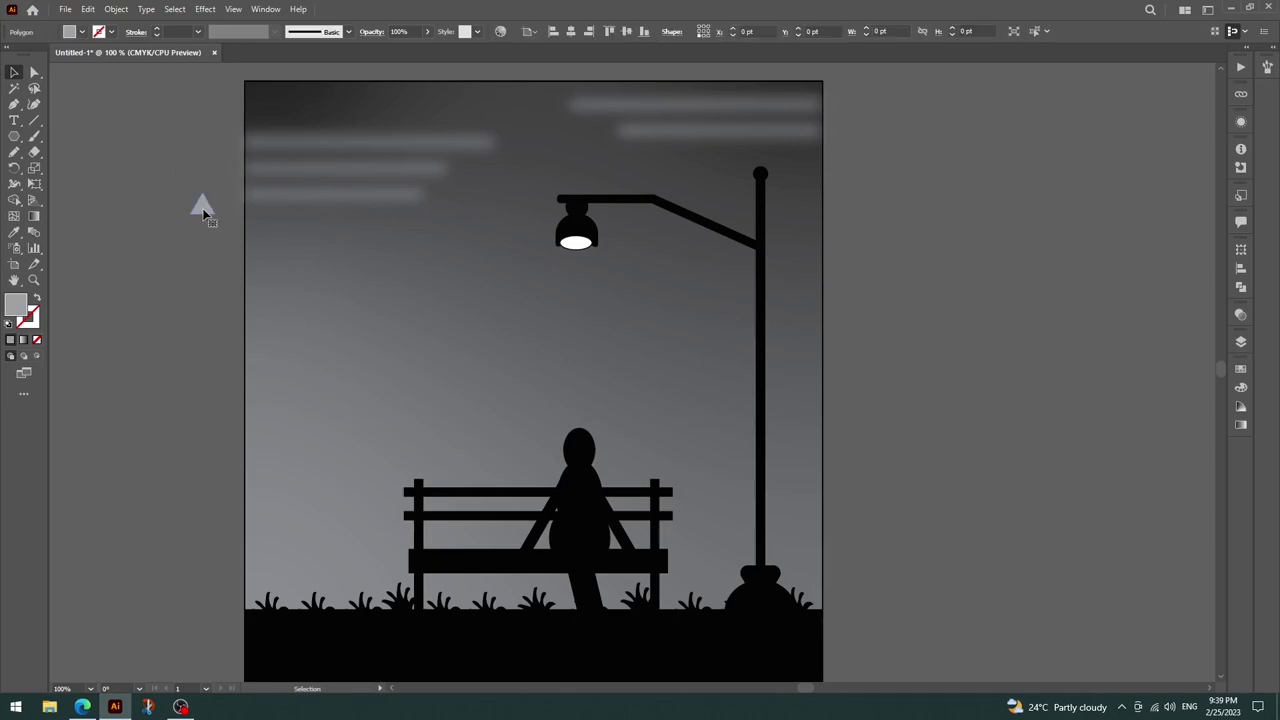
Move the triangle under the lamp, widen it, and set its opacity to 23%.
mouse_move(200, 204)
mouse_down()
mouse_move(312, 250)
mouse_move(576, 262)
mouse_move(588, 511)
mouse_up()
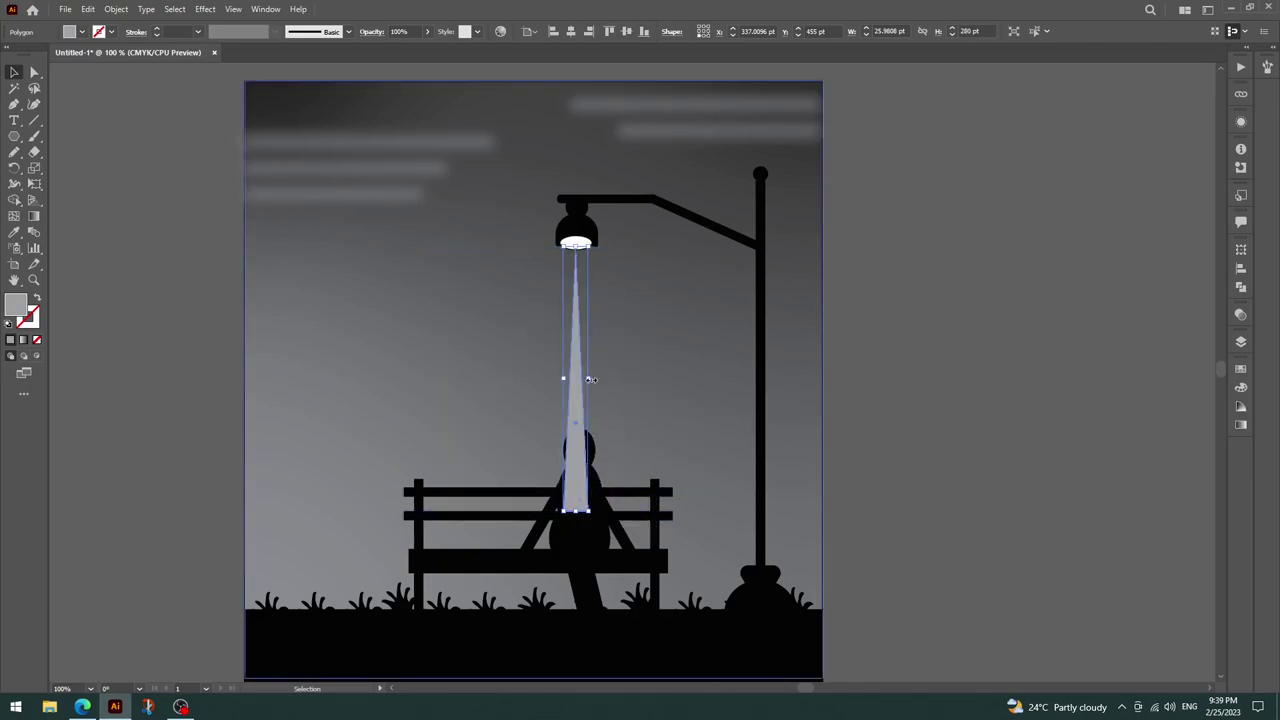
mouse_move(591, 379)
mouse_down()
mouse_move(617, 379)
mouse_move(493, 379)
mouse_up()
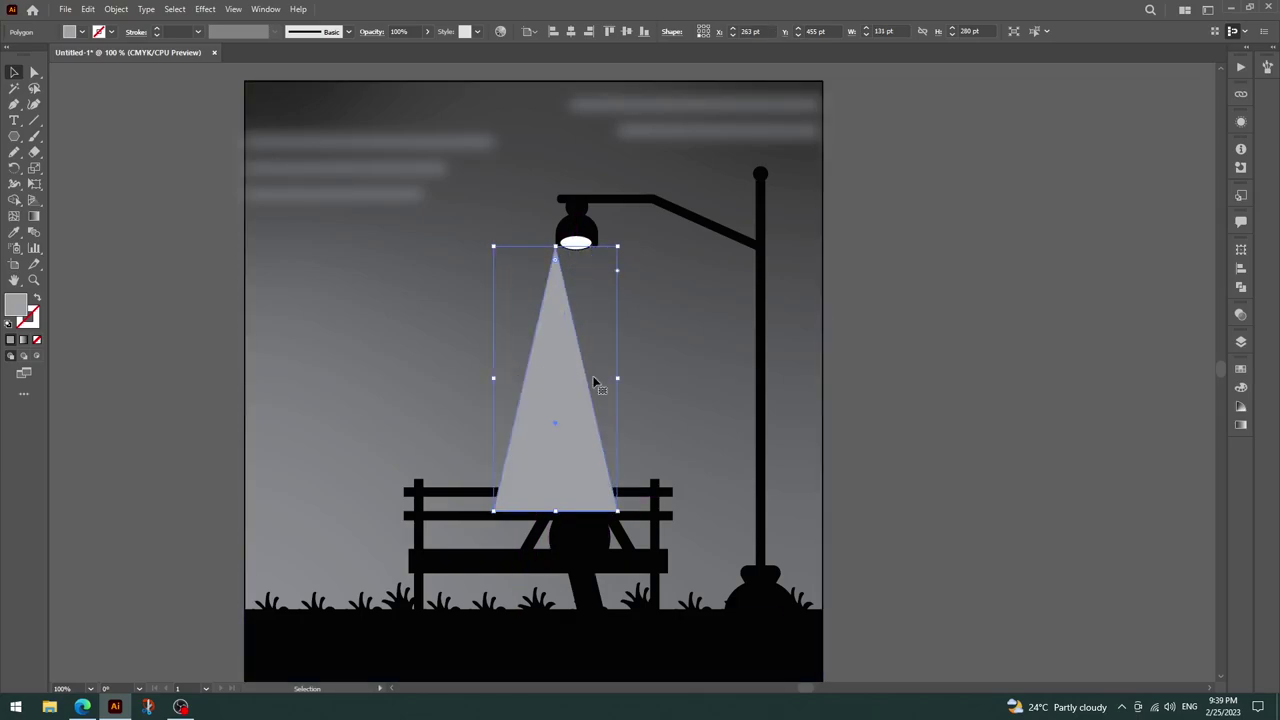
drag(617, 379, 640, 379)
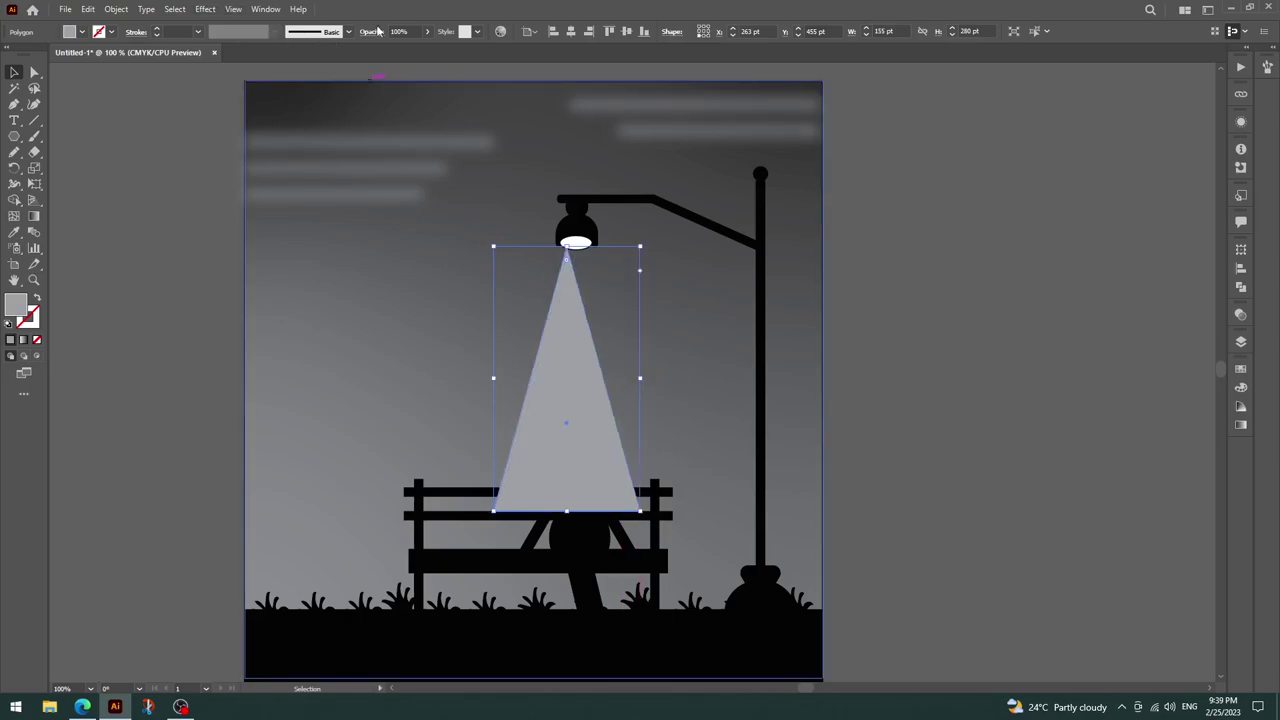
drag(386, 50, 395, 53)
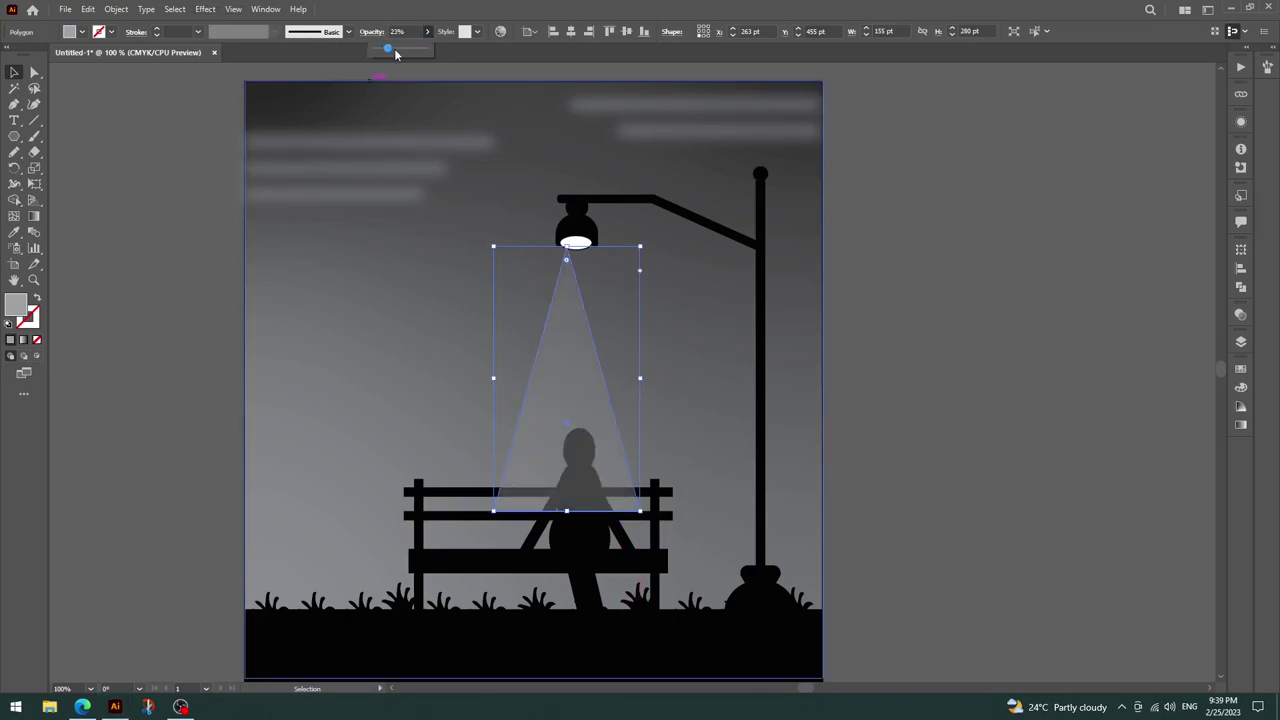
click(1016, 226)
drag(566, 336, 577, 333)
click(940, 297)
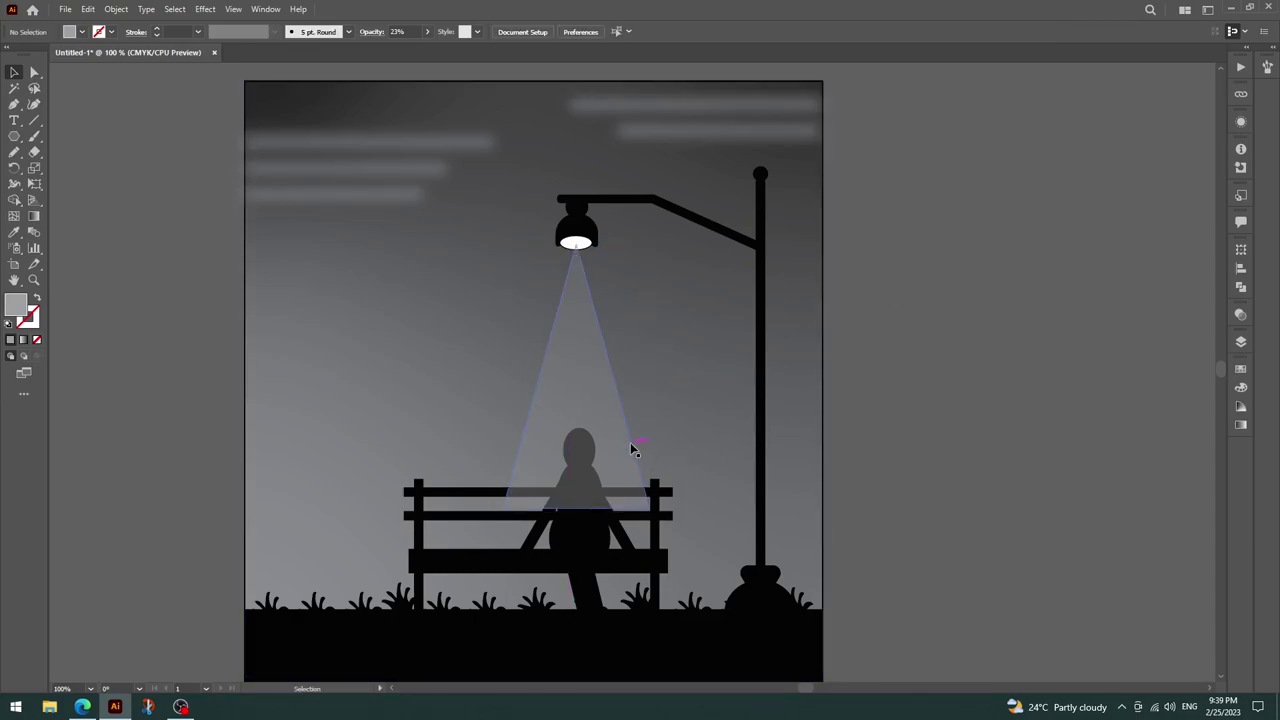
Stretch the beam down to bench-seat level, widen it to 181 pt, and tuck its tip into the lamp.
click(610, 490)
drag(576, 505, 578, 605)
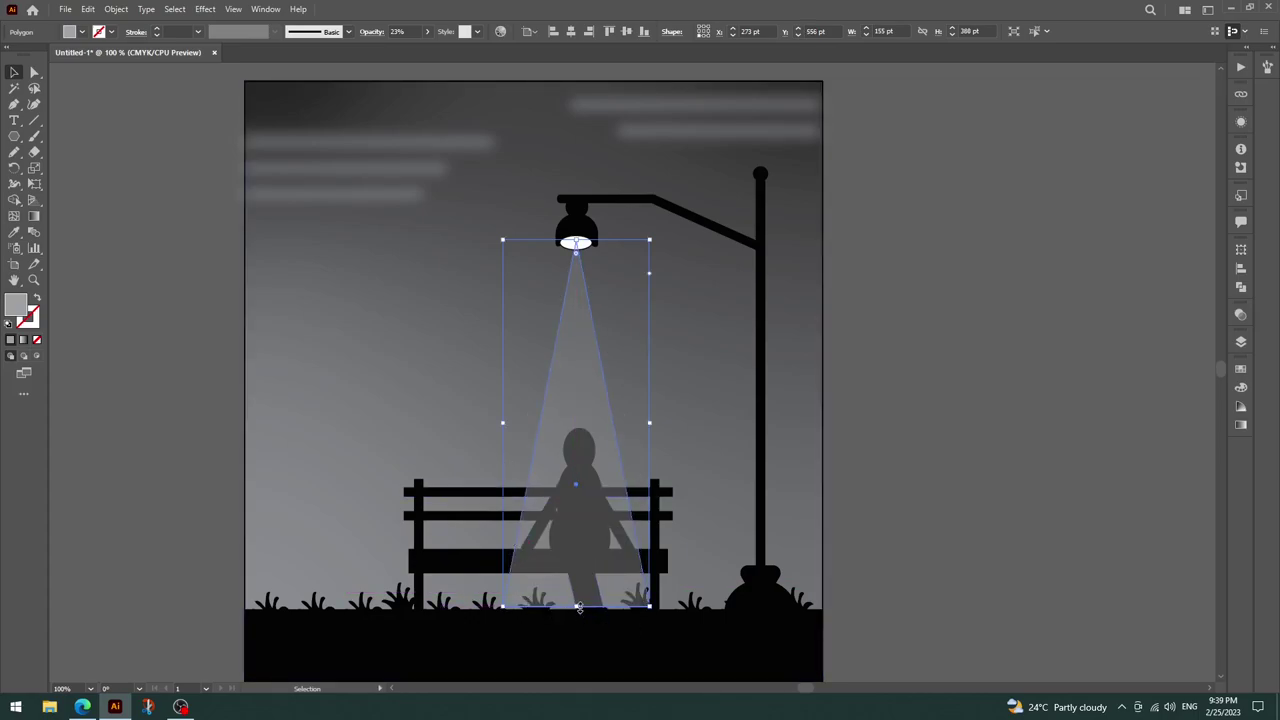
drag(586, 605, 580, 580)
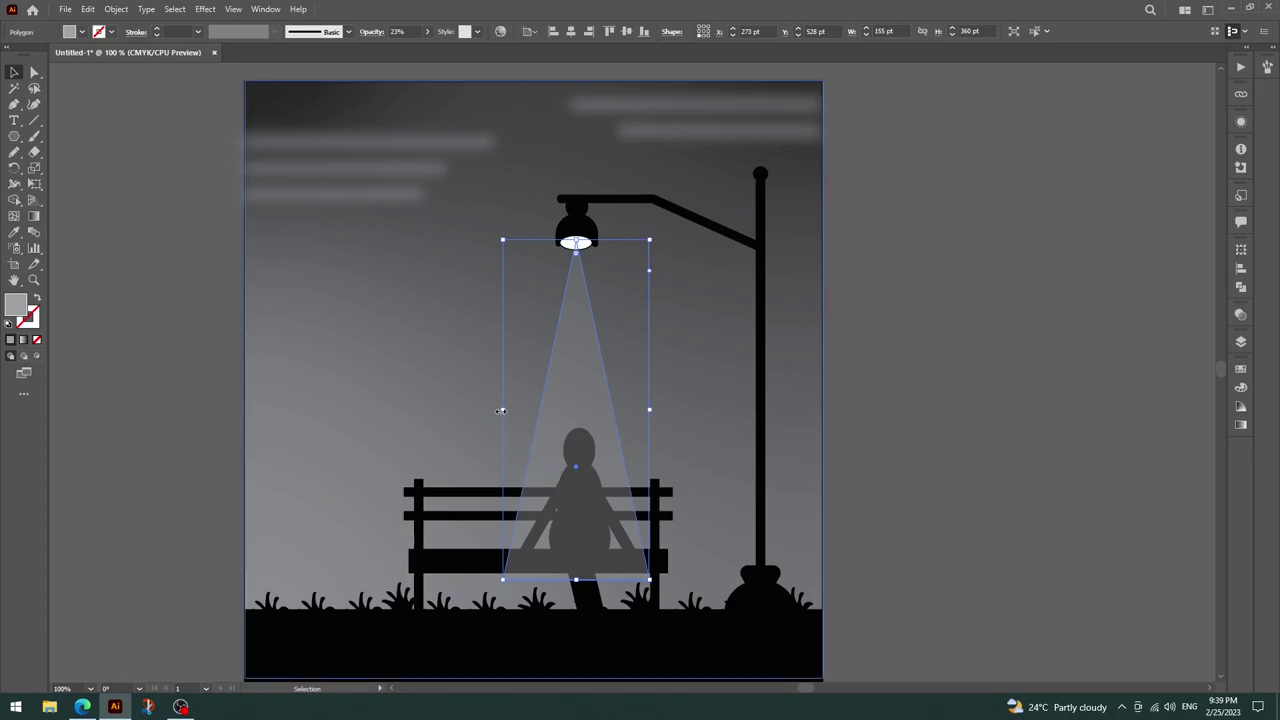
drag(501, 411, 487, 410)
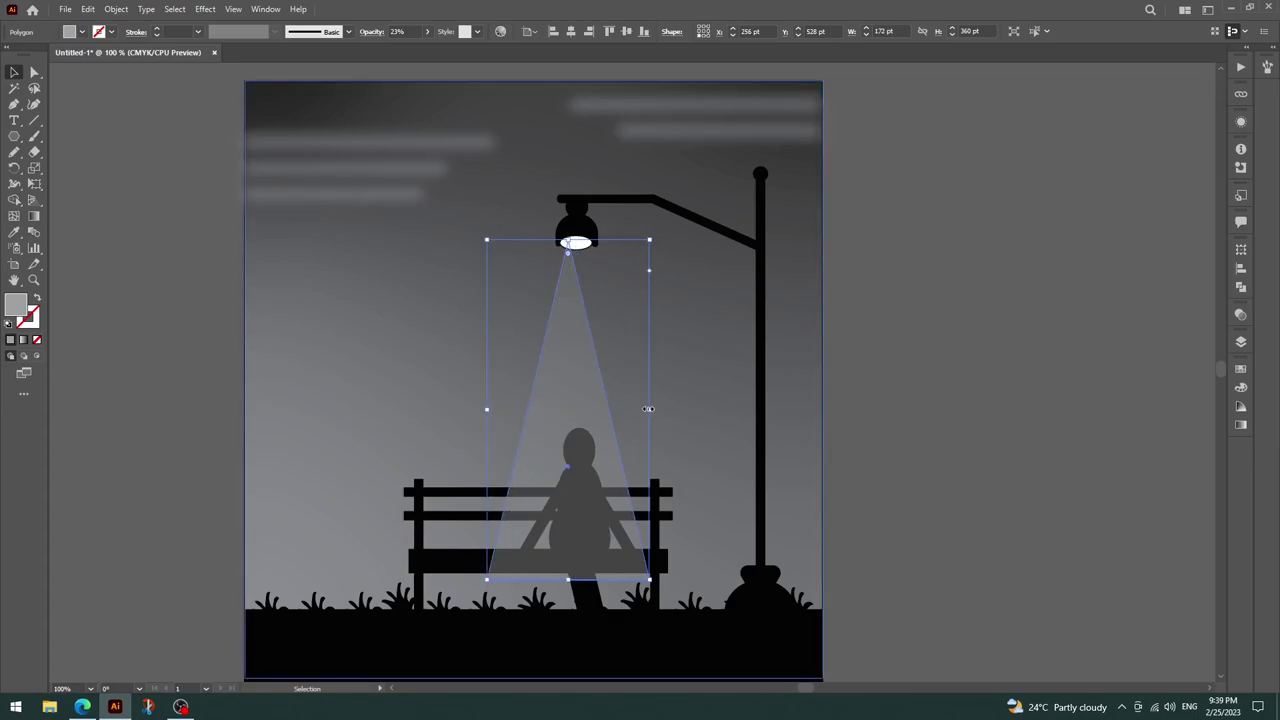
drag(651, 410, 657, 410)
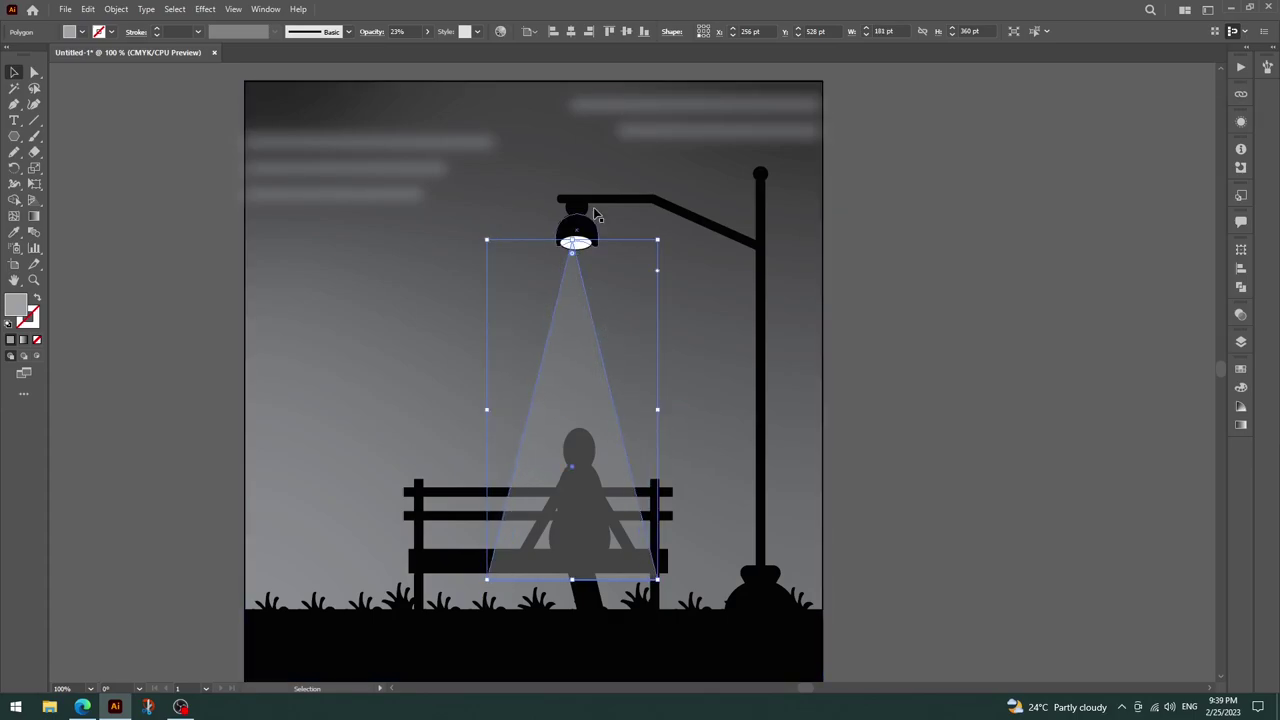
shift+click(582, 247)
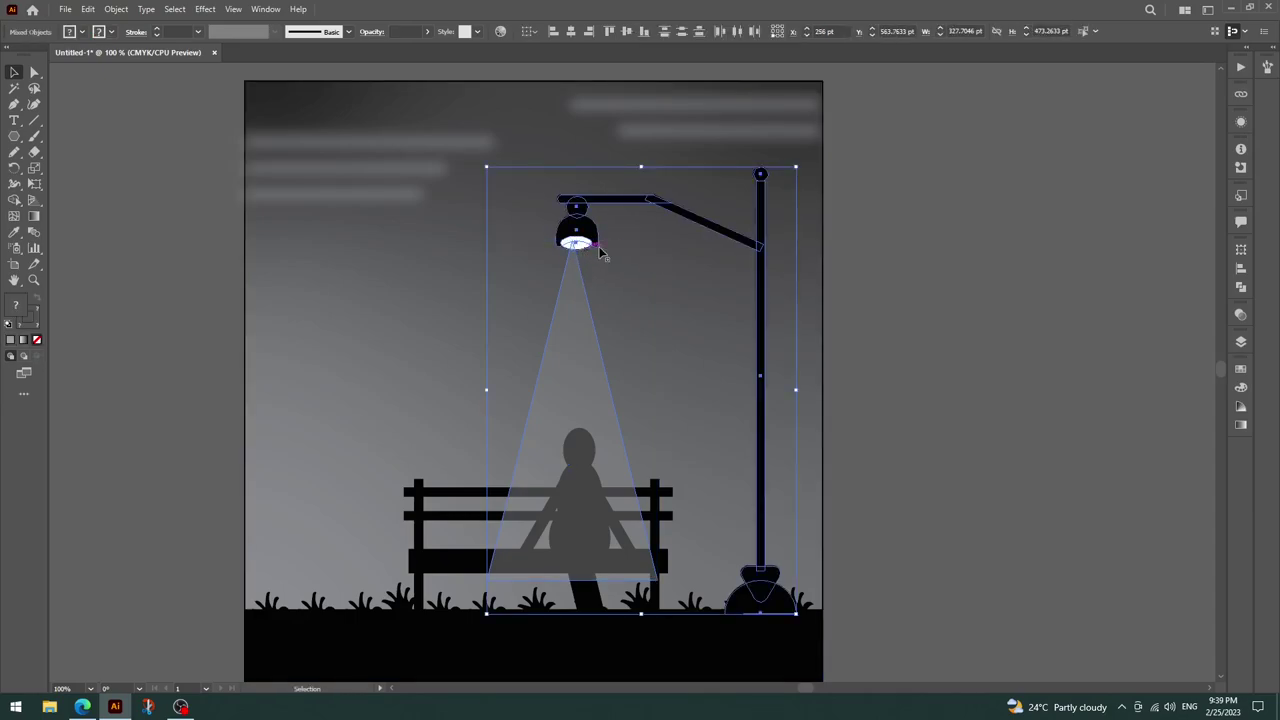
click(843, 249)
drag(574, 287, 577, 291)
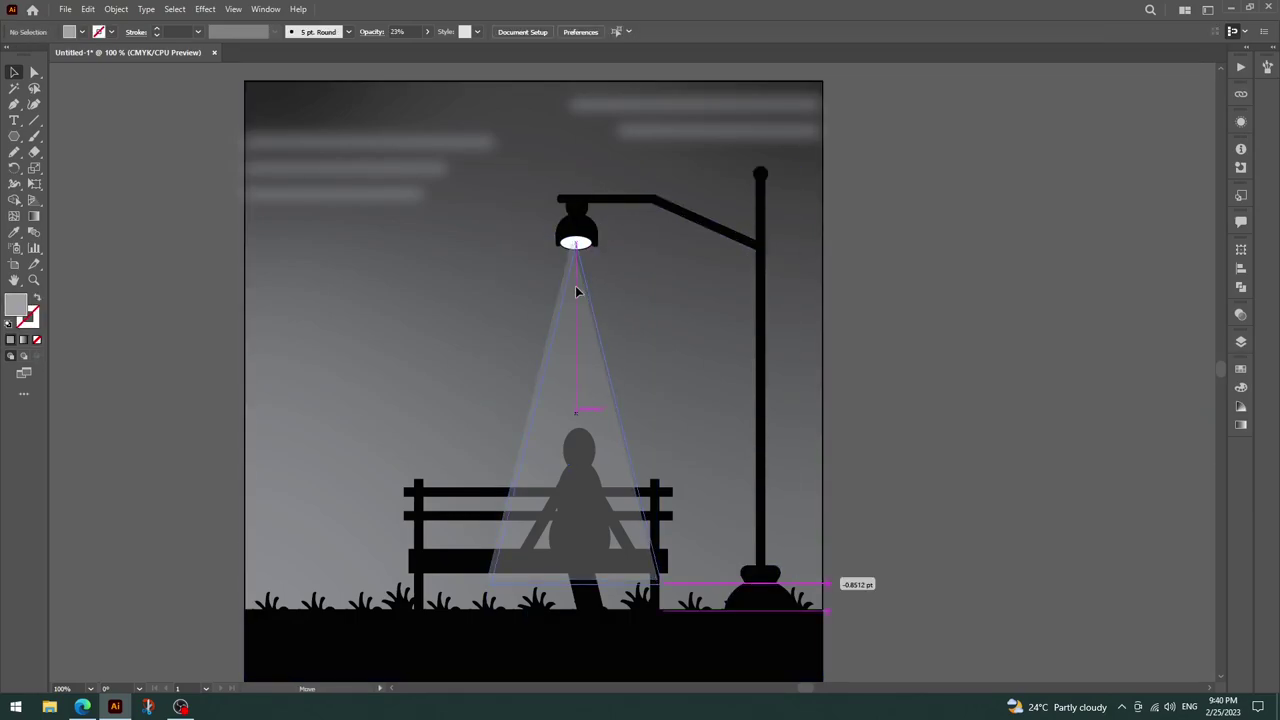
click(873, 379)
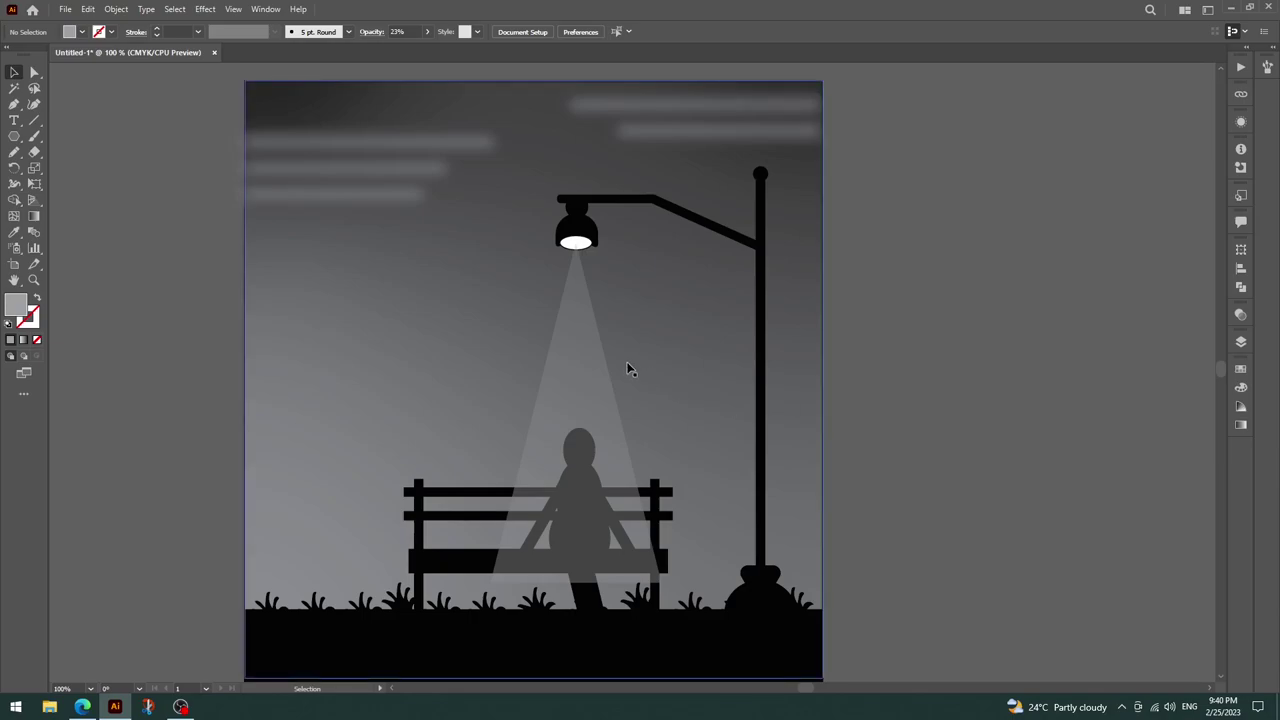
Bring the lamp post group to the front, in front of the beam.
click(591, 246)
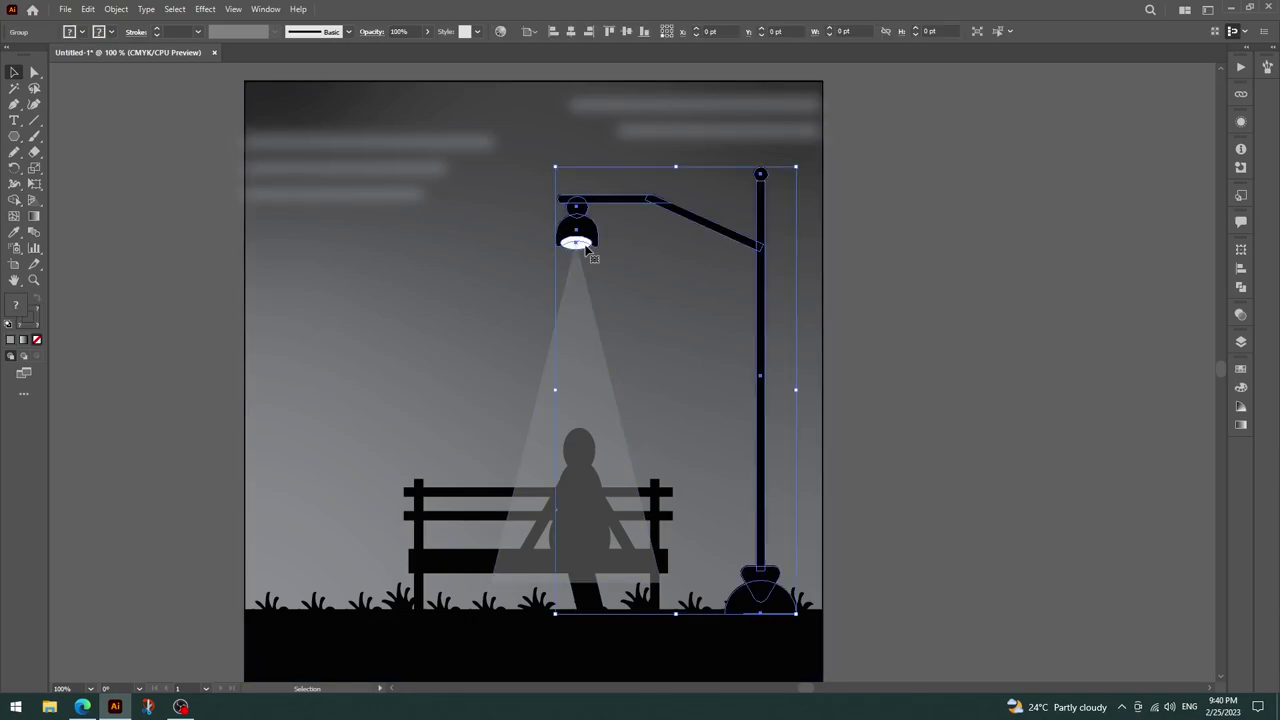
click(935, 286)
right_click(576, 215)
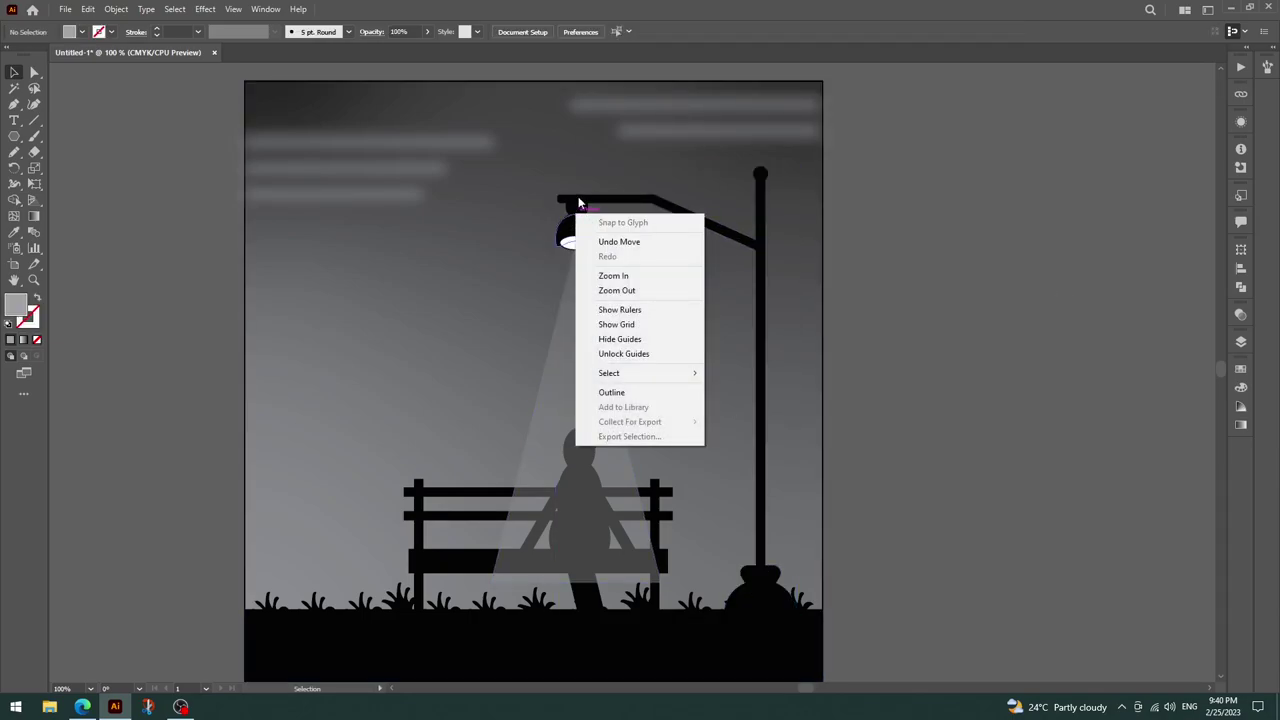
click(578, 203)
right_click(581, 233)
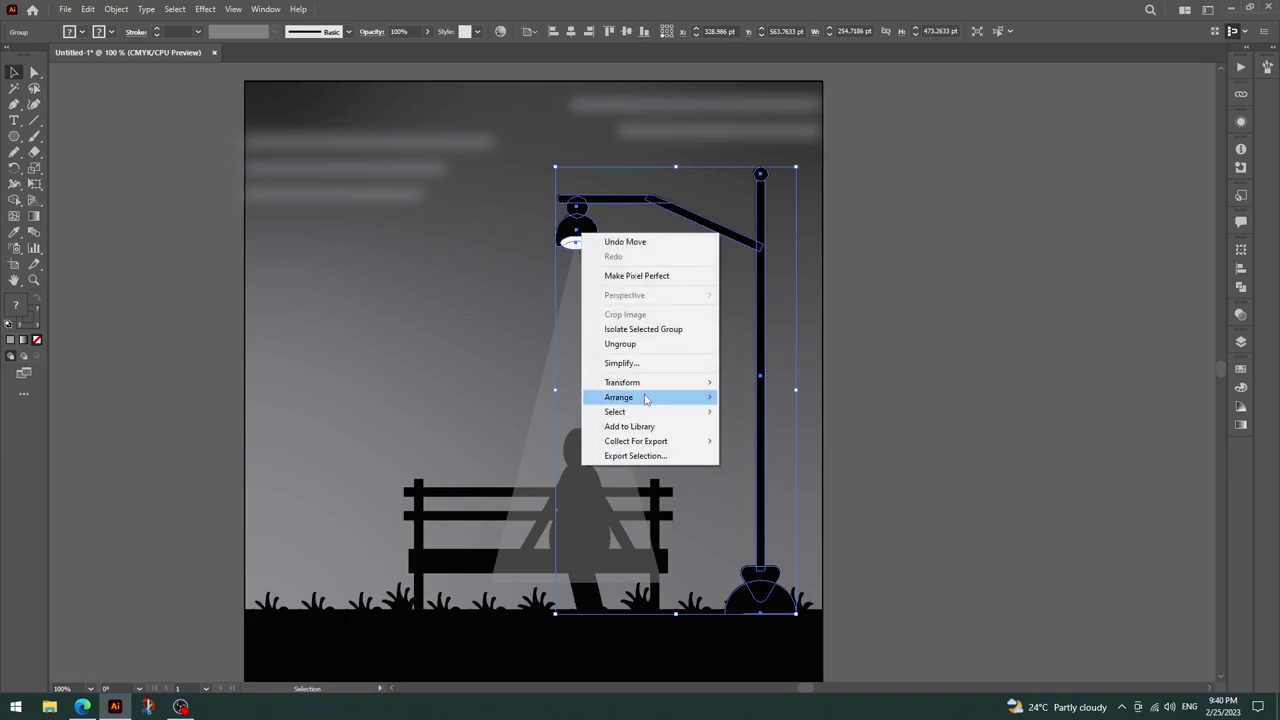
mouse_move(619, 397)
click(795, 400)
click(977, 316)
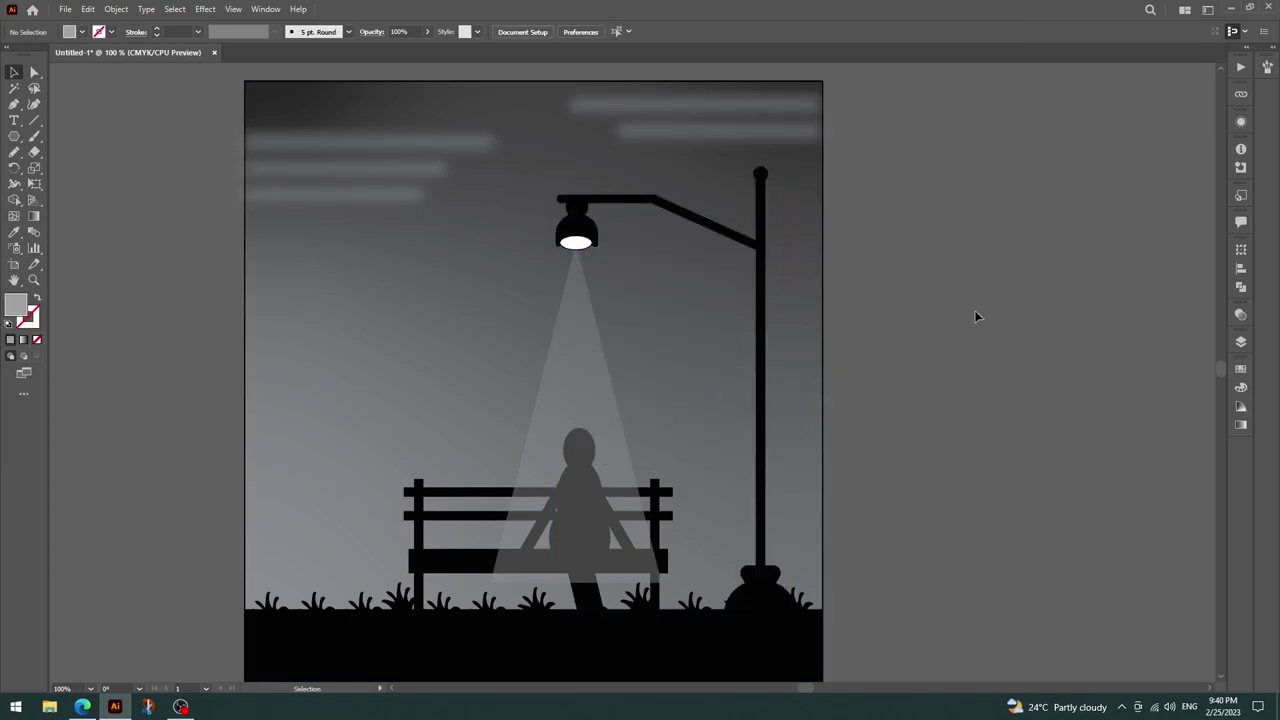
Drag the beam's top anchor into the lamp head and move the beam up 13 pt.
click(578, 314)
key(a)
drag(576, 243, 586, 244)
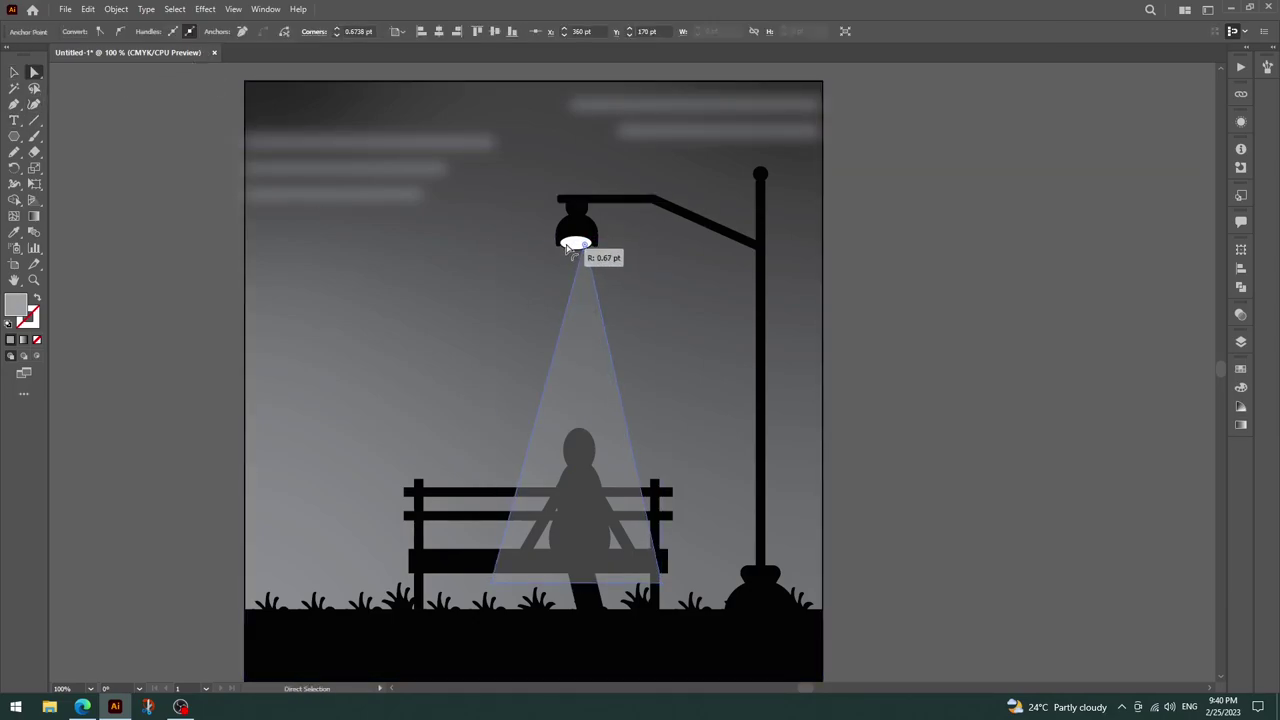
key(v)
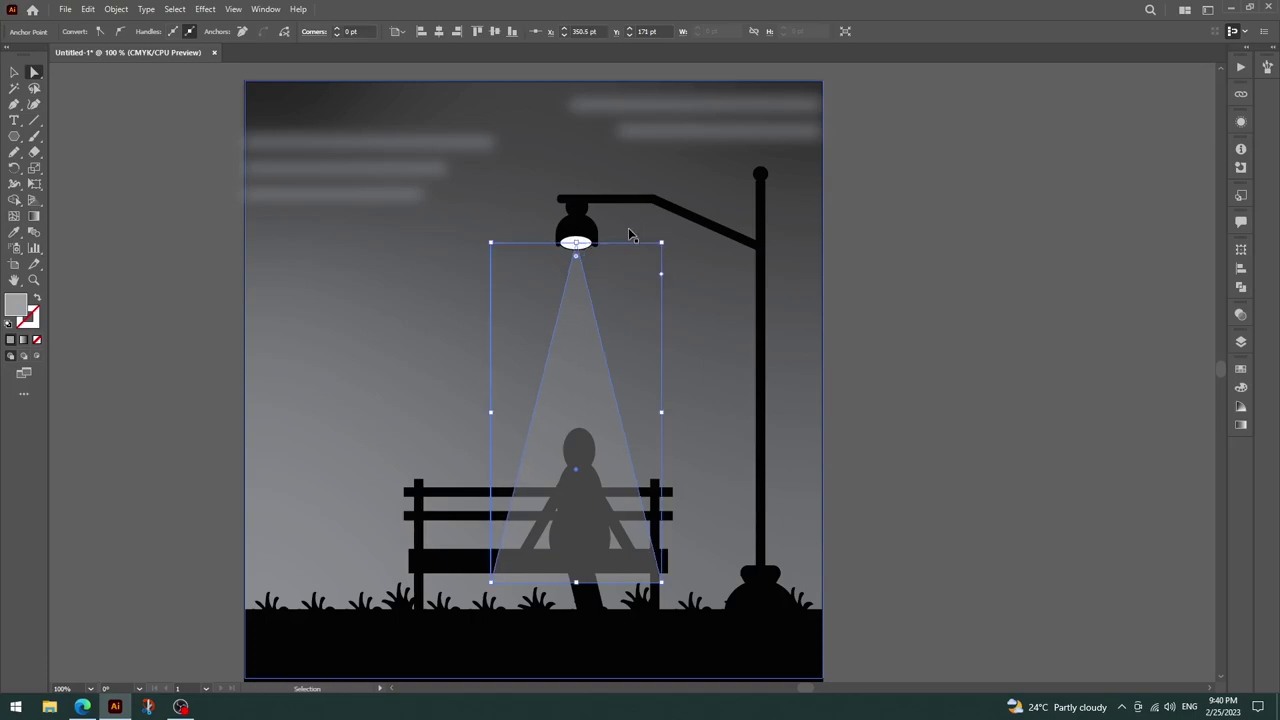
key(a)
click(14, 72)
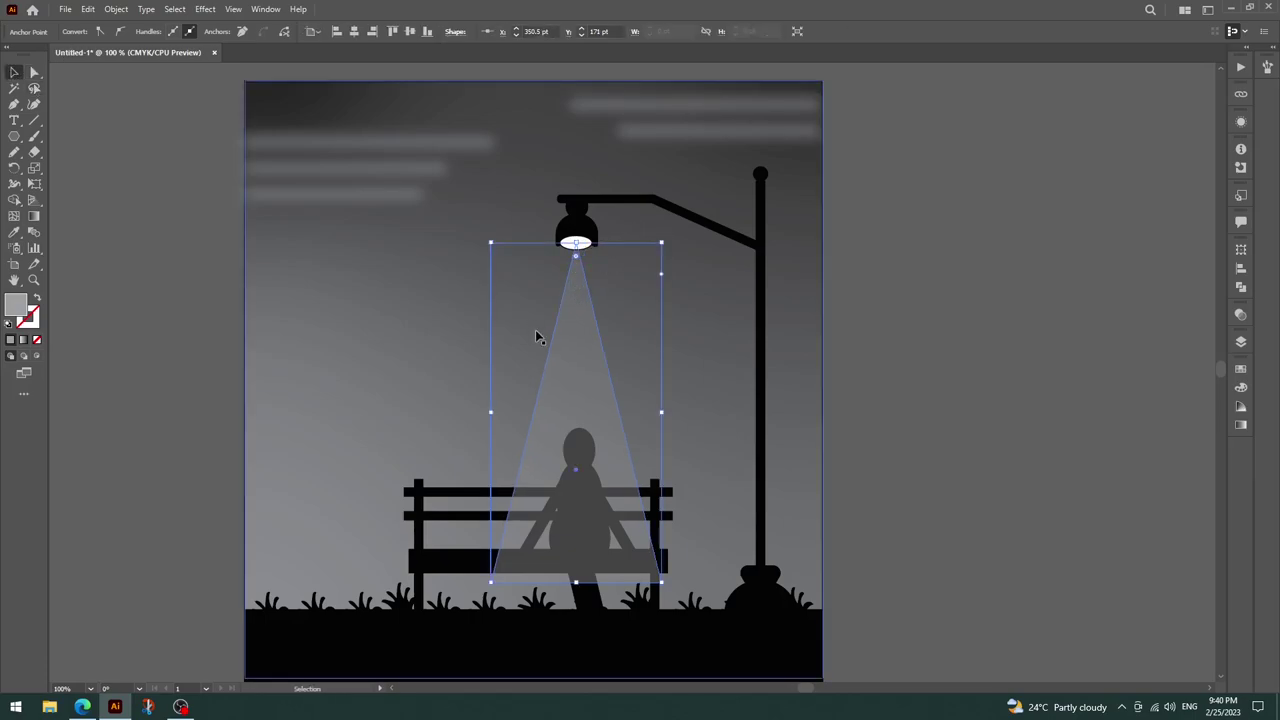
drag(580, 345, 587, 318)
click(926, 263)
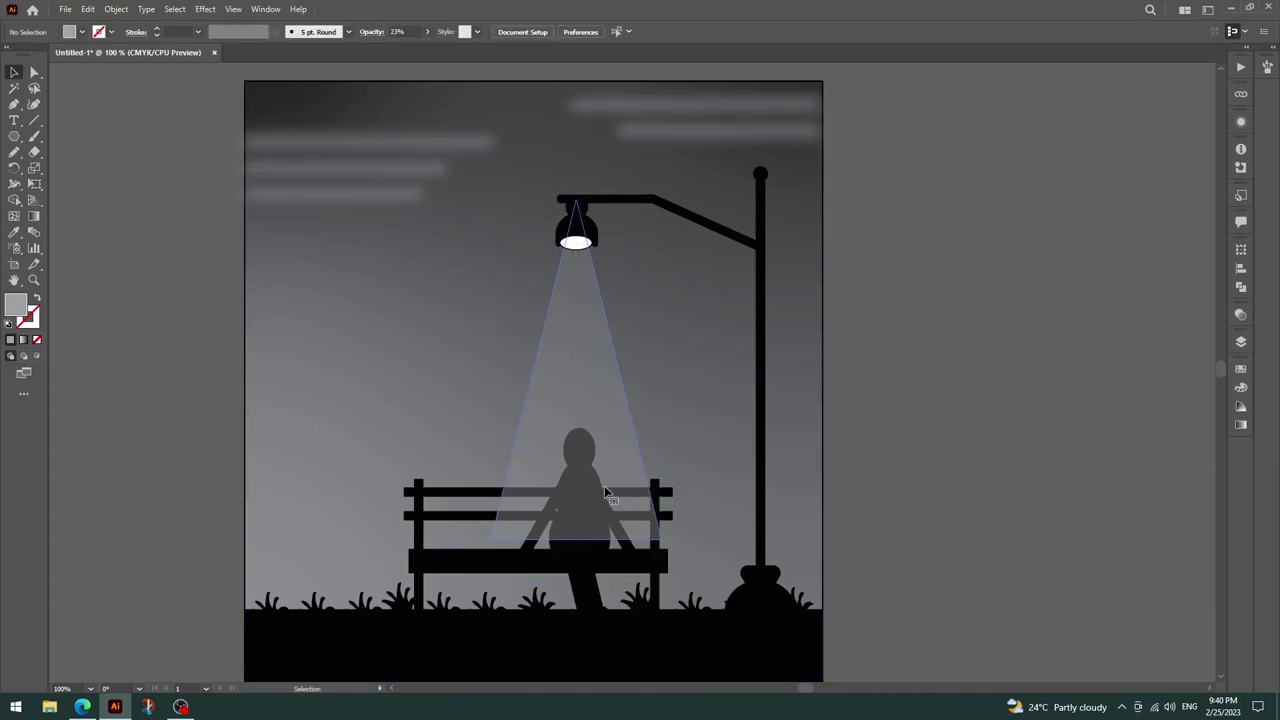
Stretch the beam's bottom down to the grass line, about 181 × 435 pt.
click(586, 540)
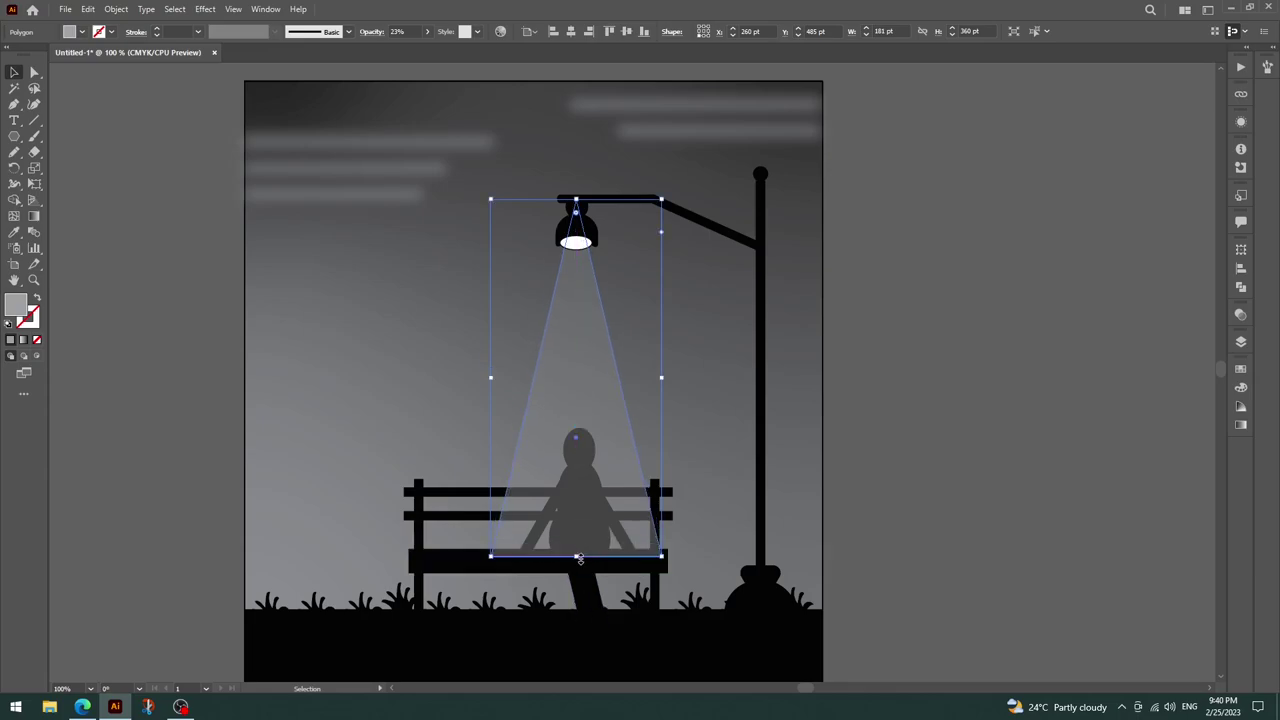
click(922, 506)
click(576, 545)
drag(577, 557, 579, 607)
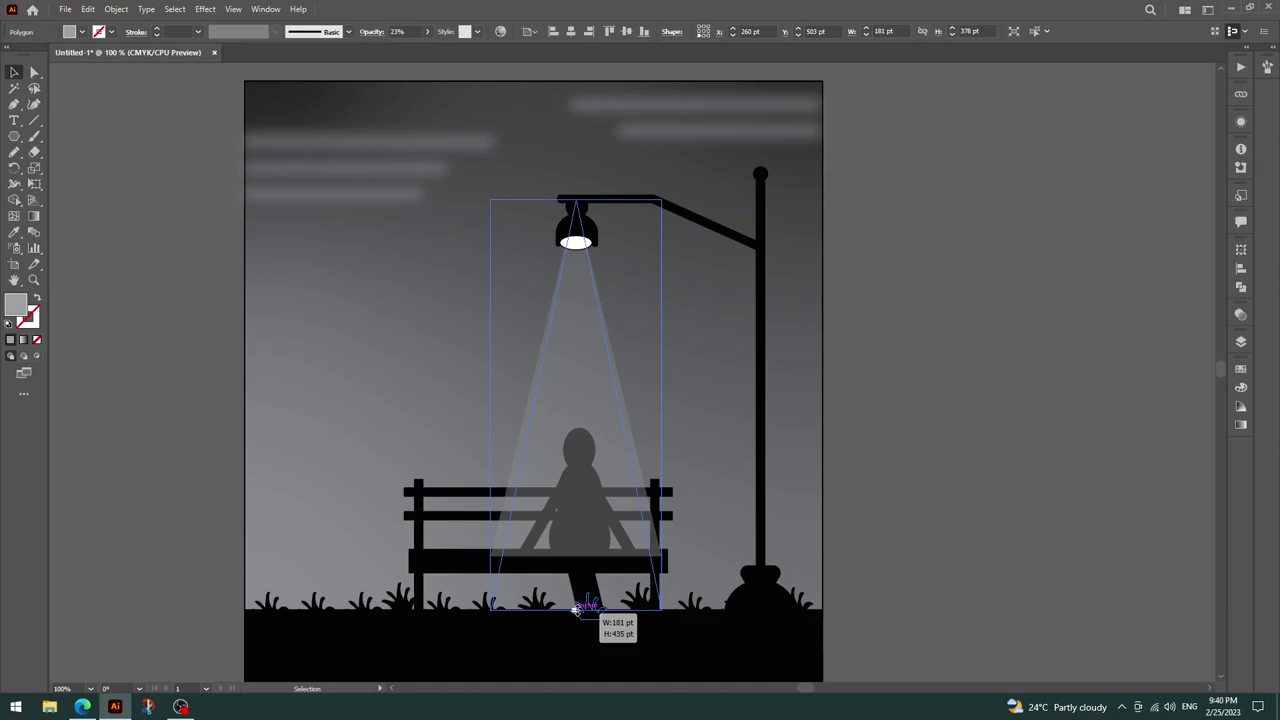
click(922, 540)
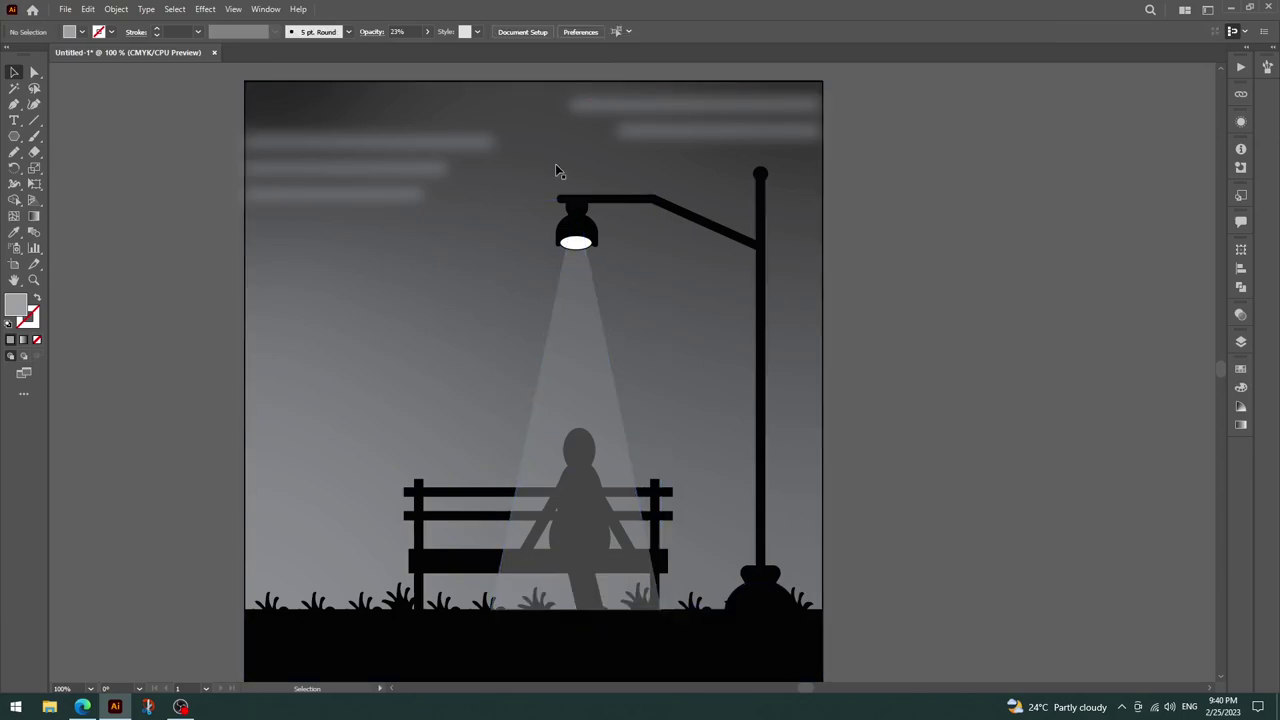
click(576, 255)
Apply a Gaussian Blur of about 84.6 pixels radius to the light beam.
click(217, 12)
mouse_move(219, 231)
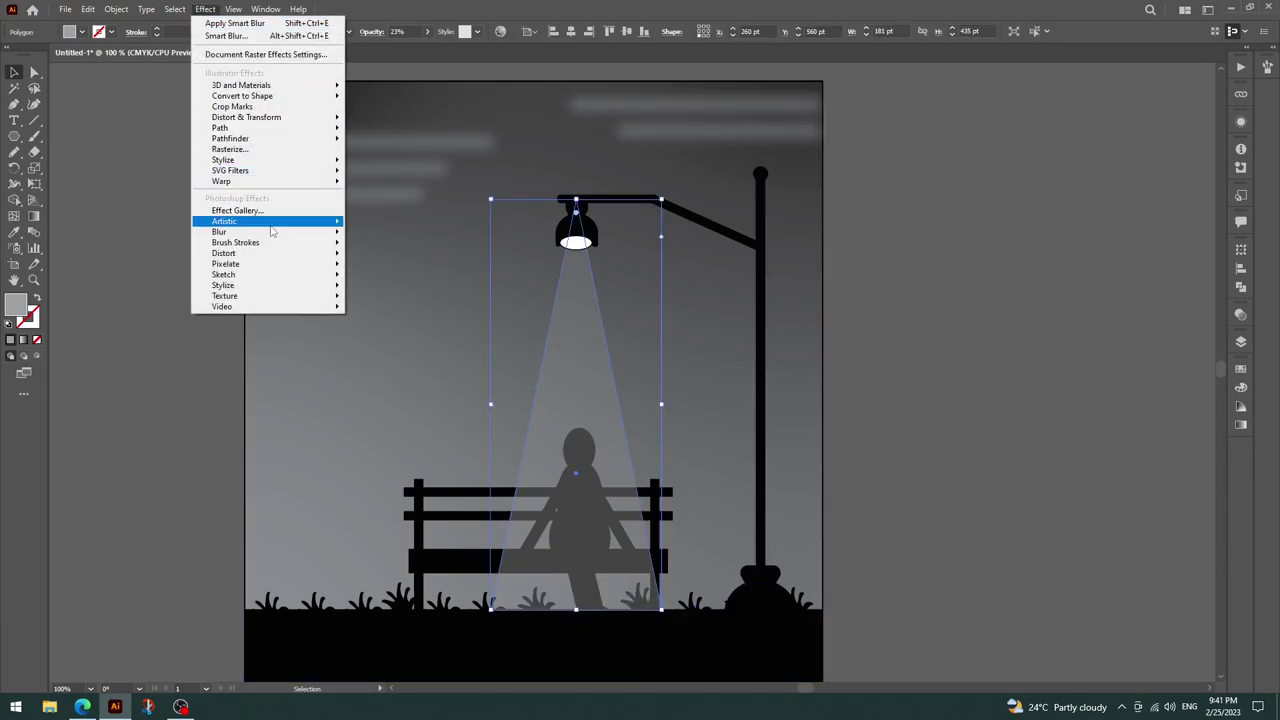
click(372, 236)
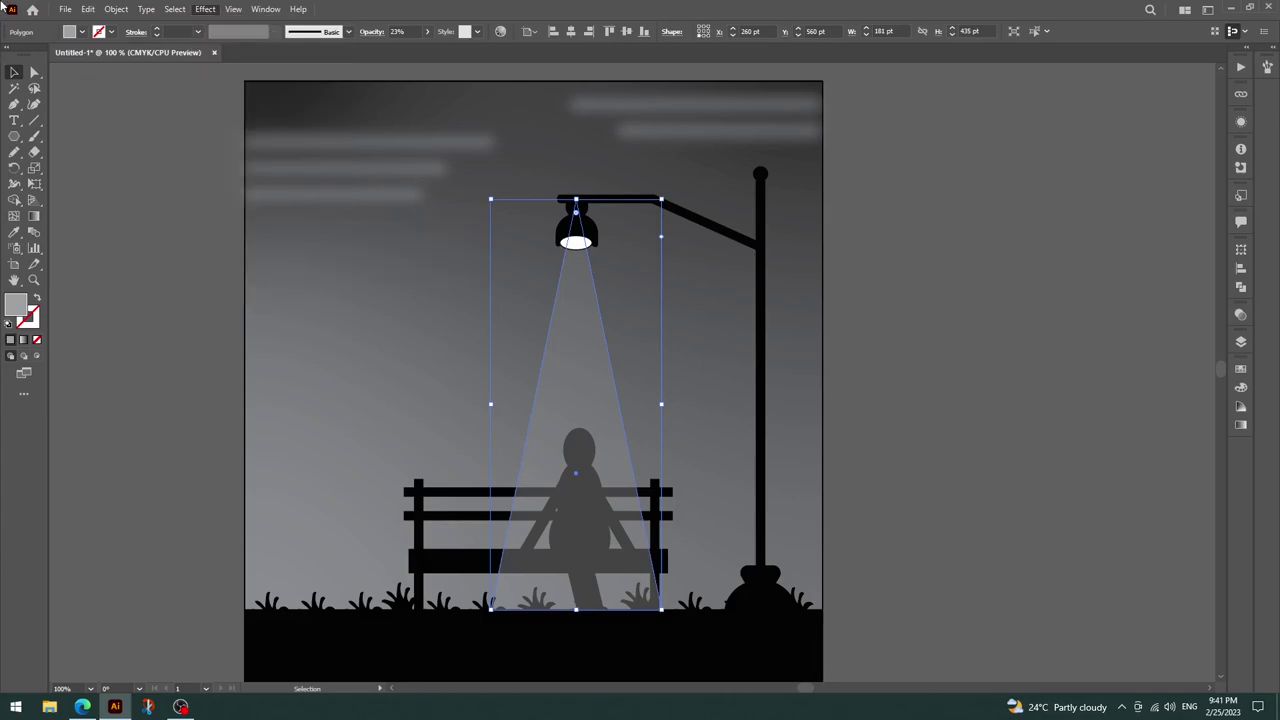
drag(640, 309, 756, 293)
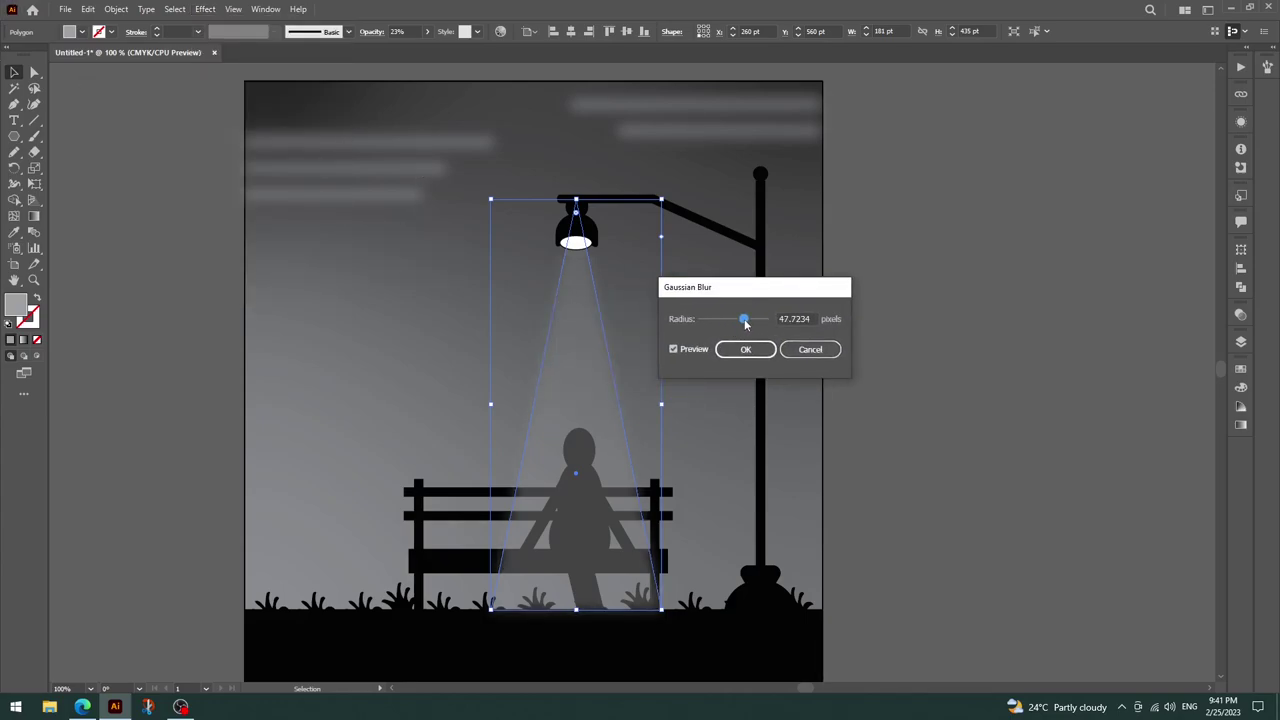
drag(744, 323, 757, 322)
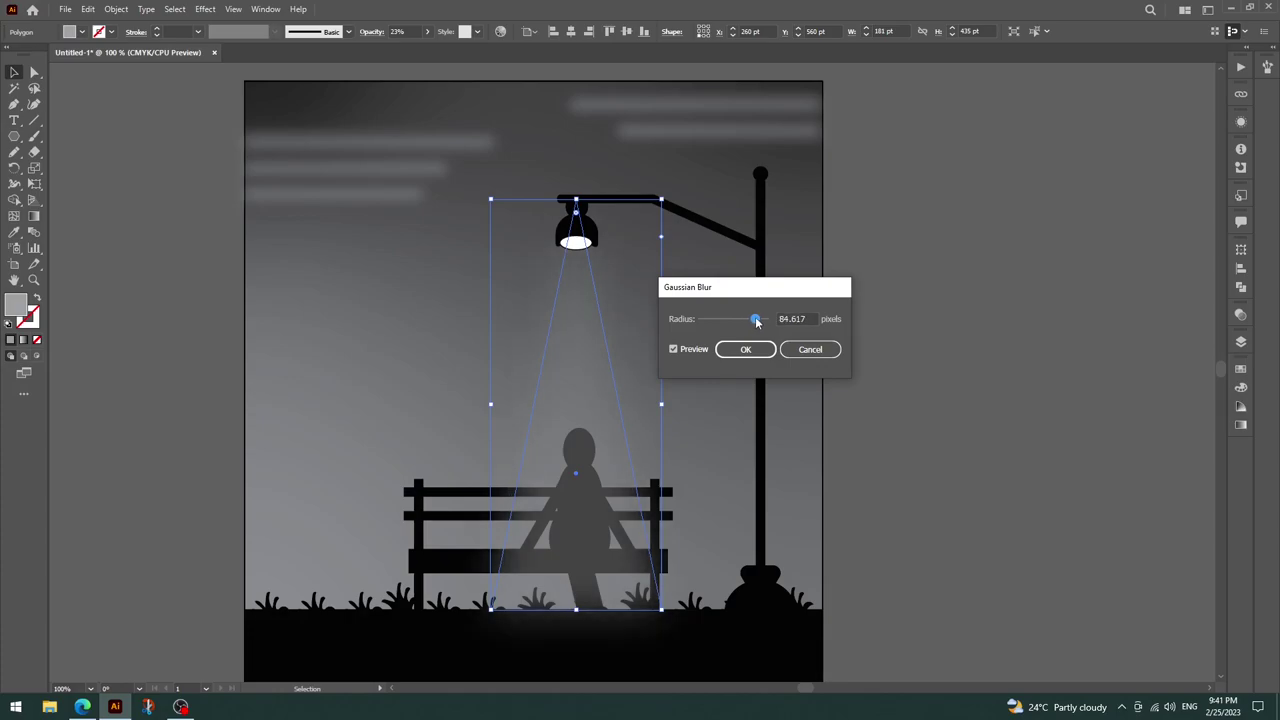
click(745, 349)
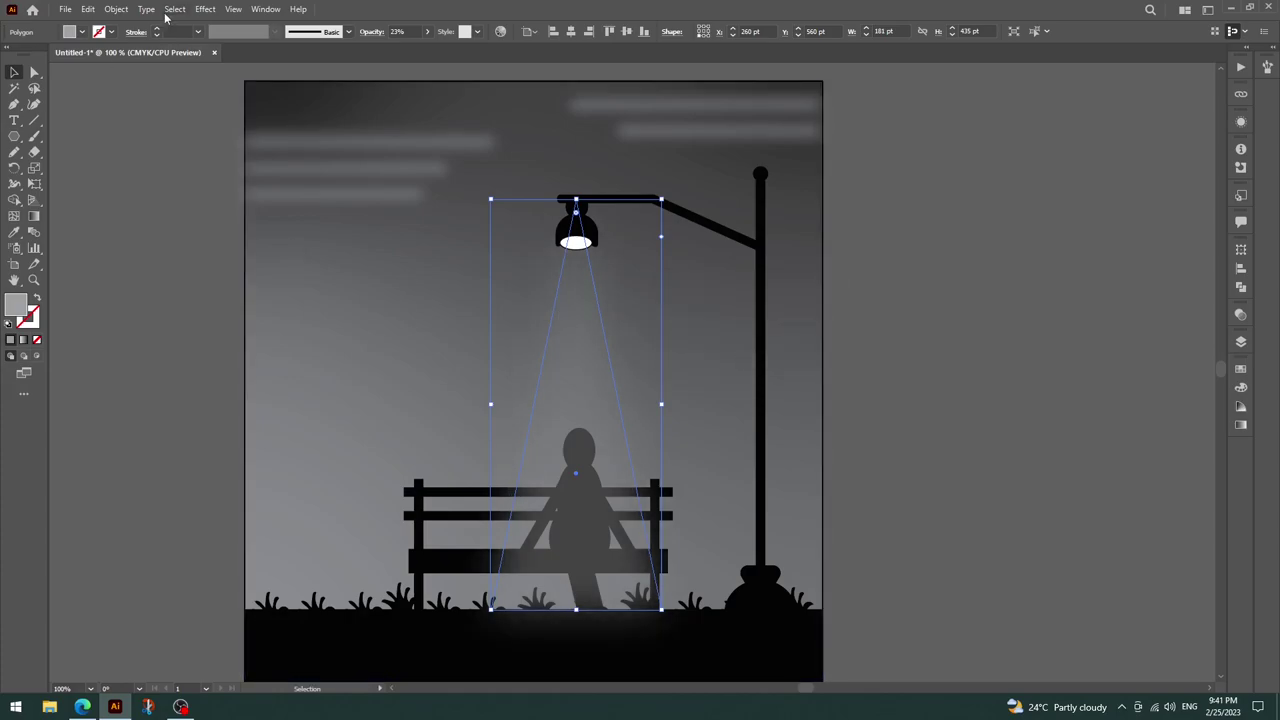
Raise the blurred beam's opacity to about 42% and deselect to check it.
click(140, 180)
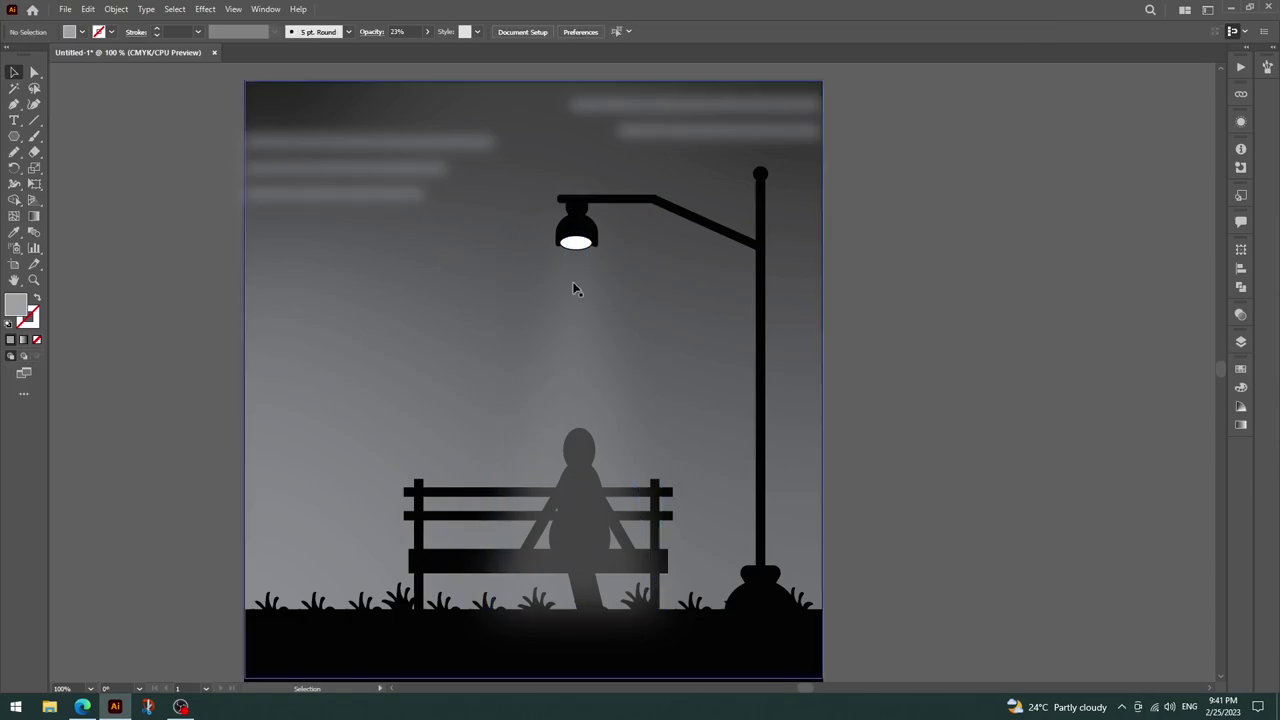
click(565, 360)
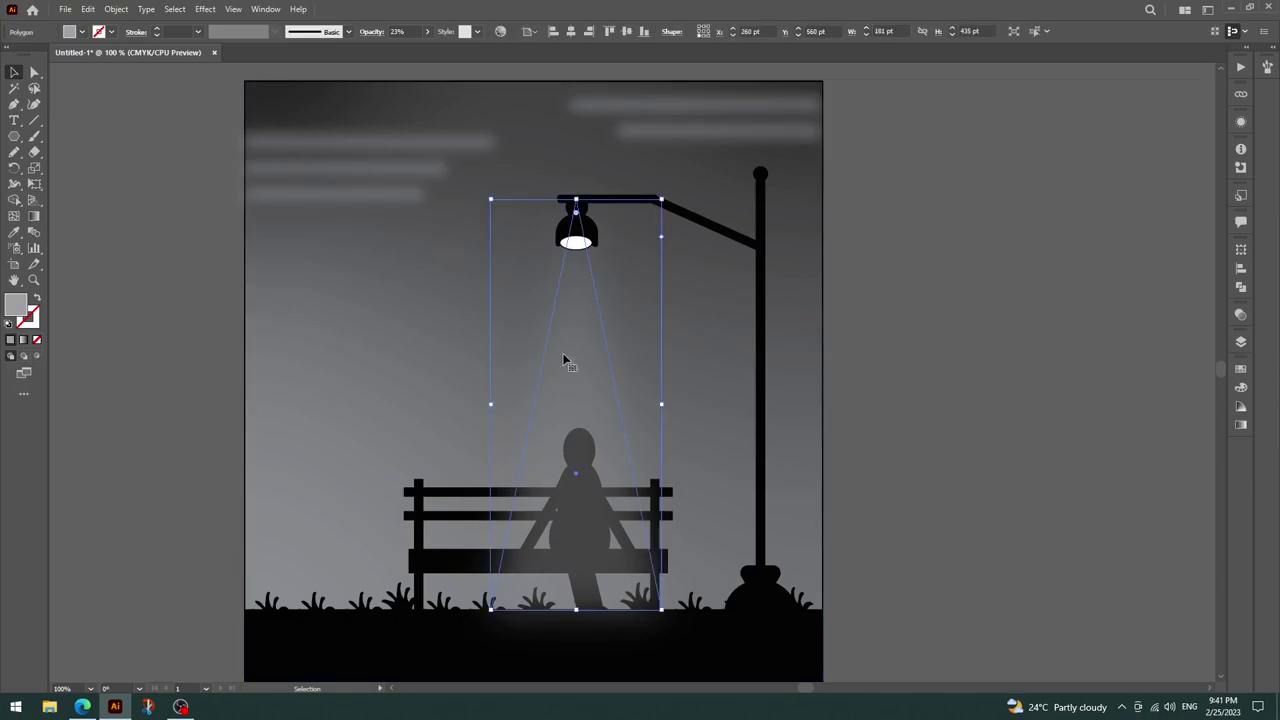
click(427, 31)
drag(397, 50, 399, 52)
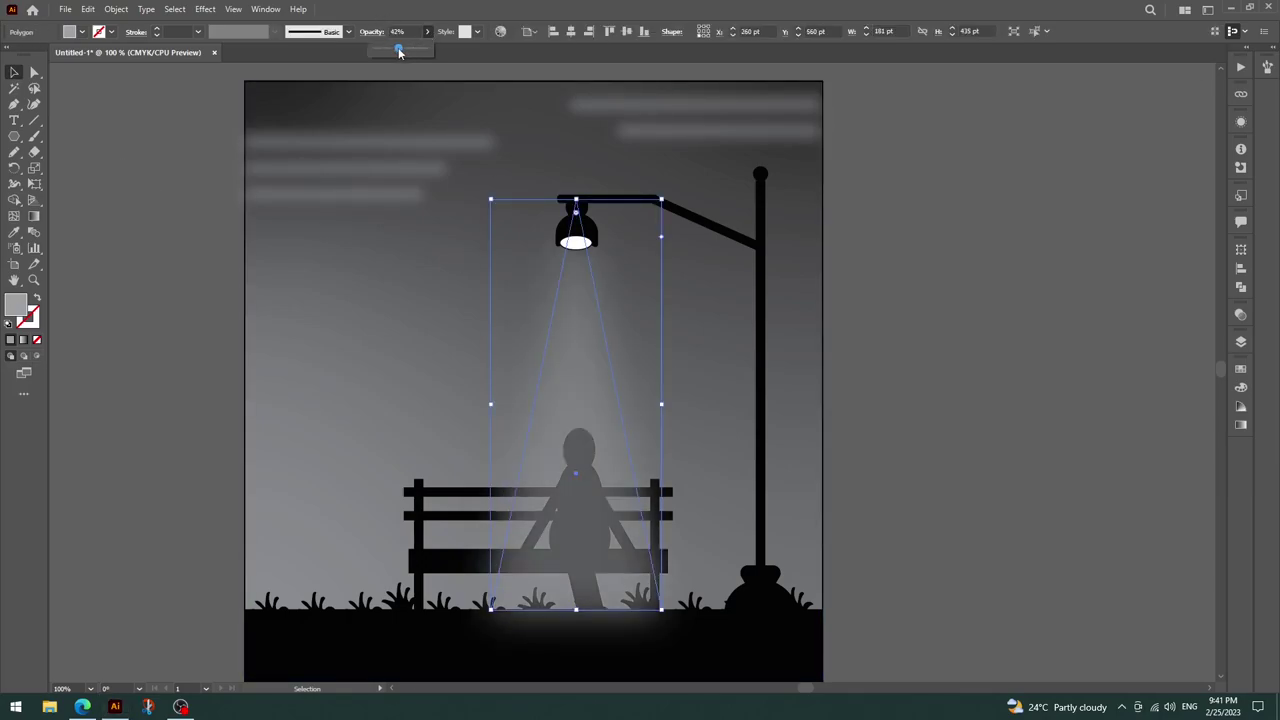
click(942, 213)
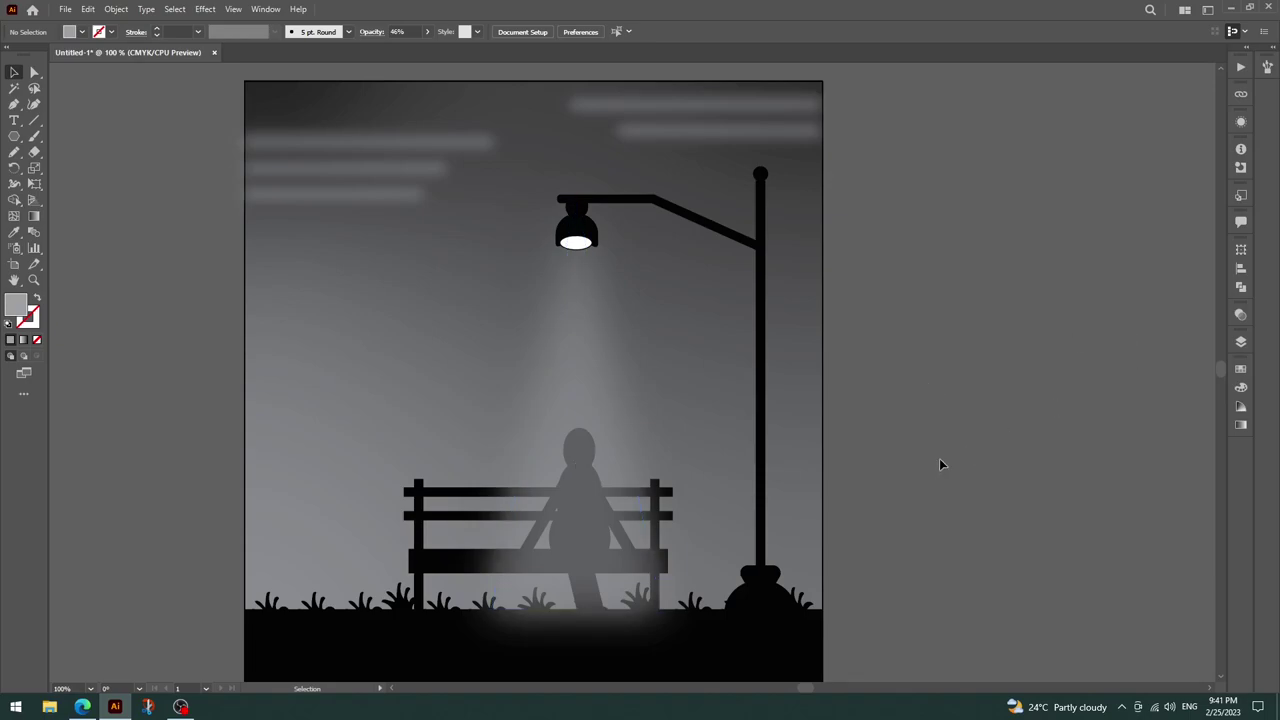
Fit the artboard in the window to view the completed night park scene.
click(233, 9)
click(270, 223)
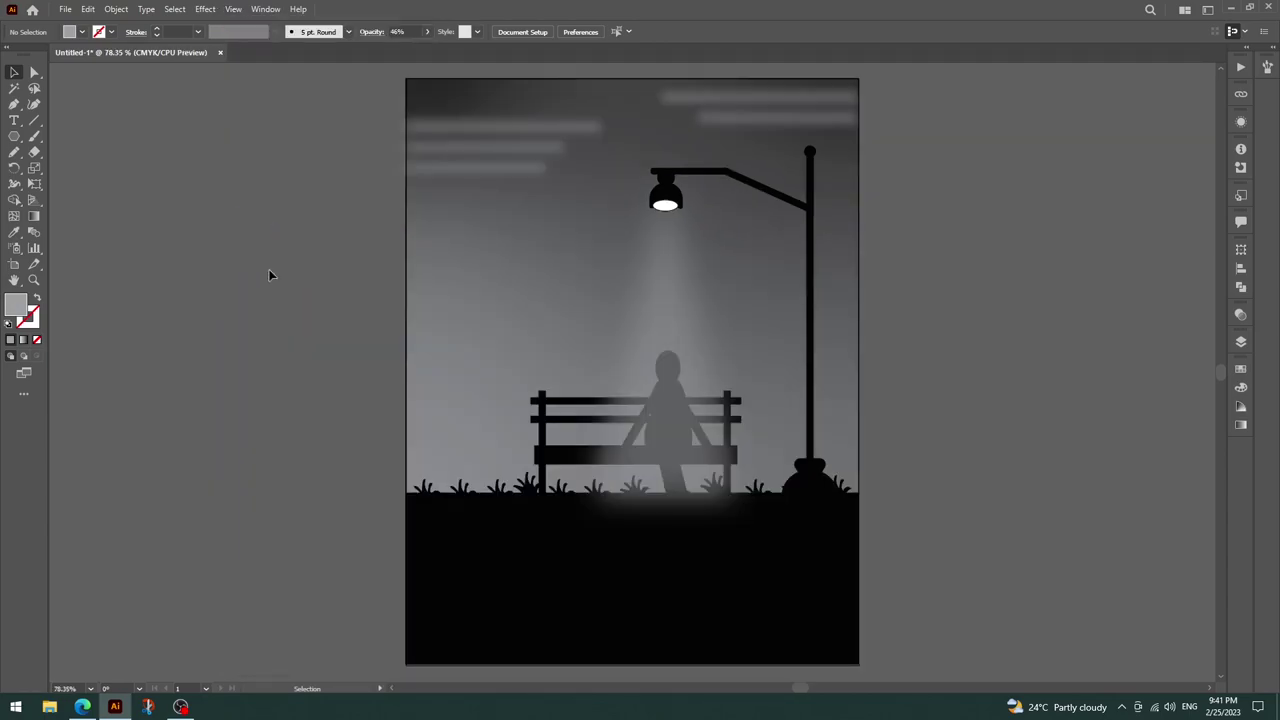